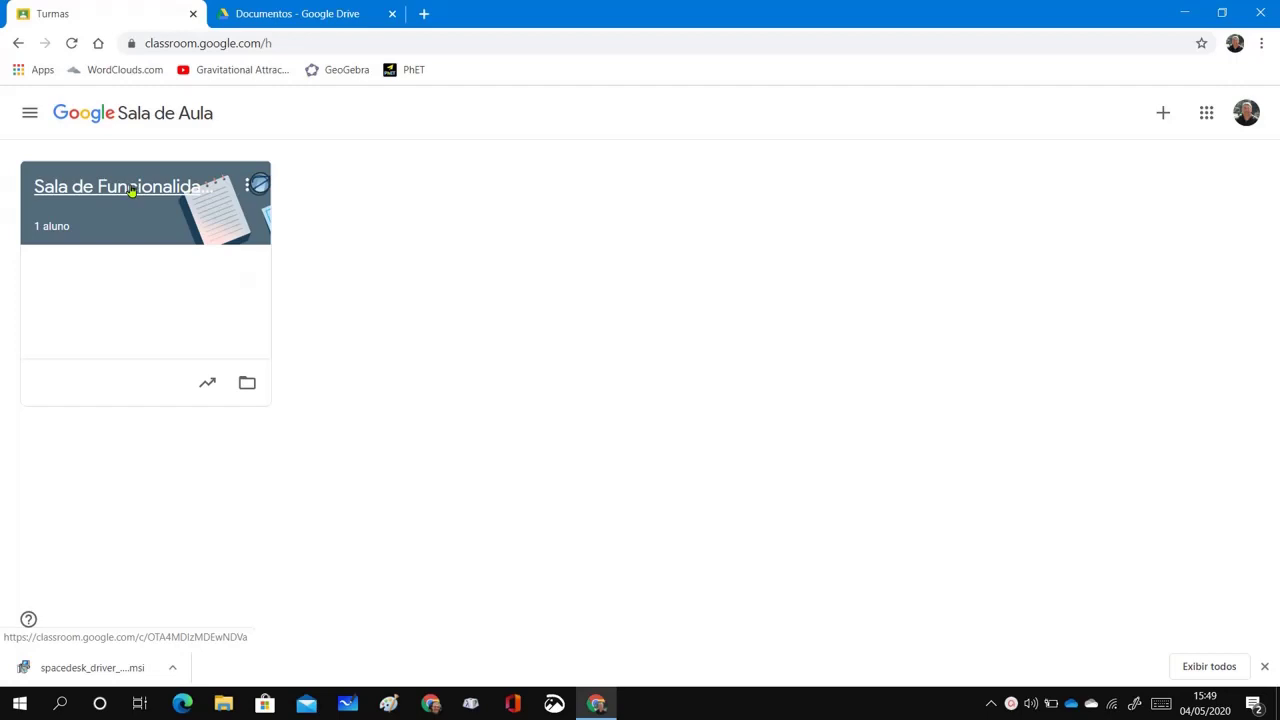
Open the Sala de Funcionalidades class and browse its Atividades, Pessoas and Notas tabs, ending on Mural
{"action": "left_click", "coordinate": [131, 191]}
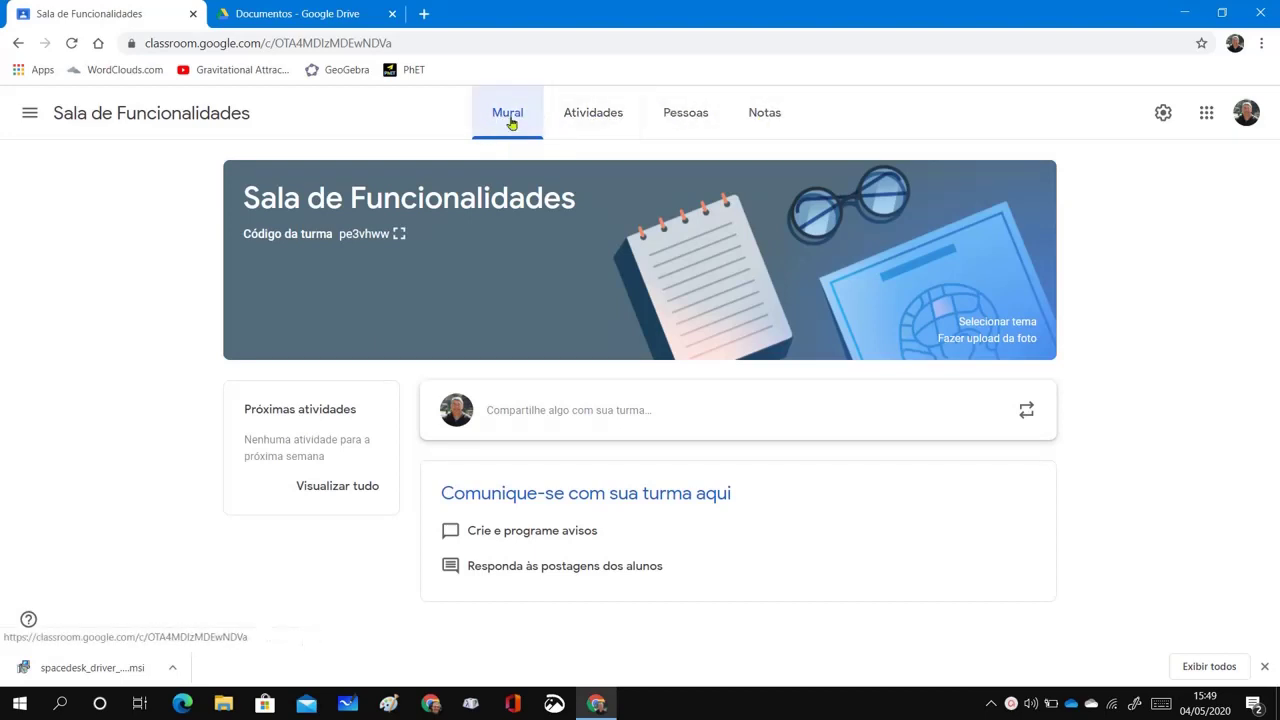
{"action": "left_click", "coordinate": [594, 118]}
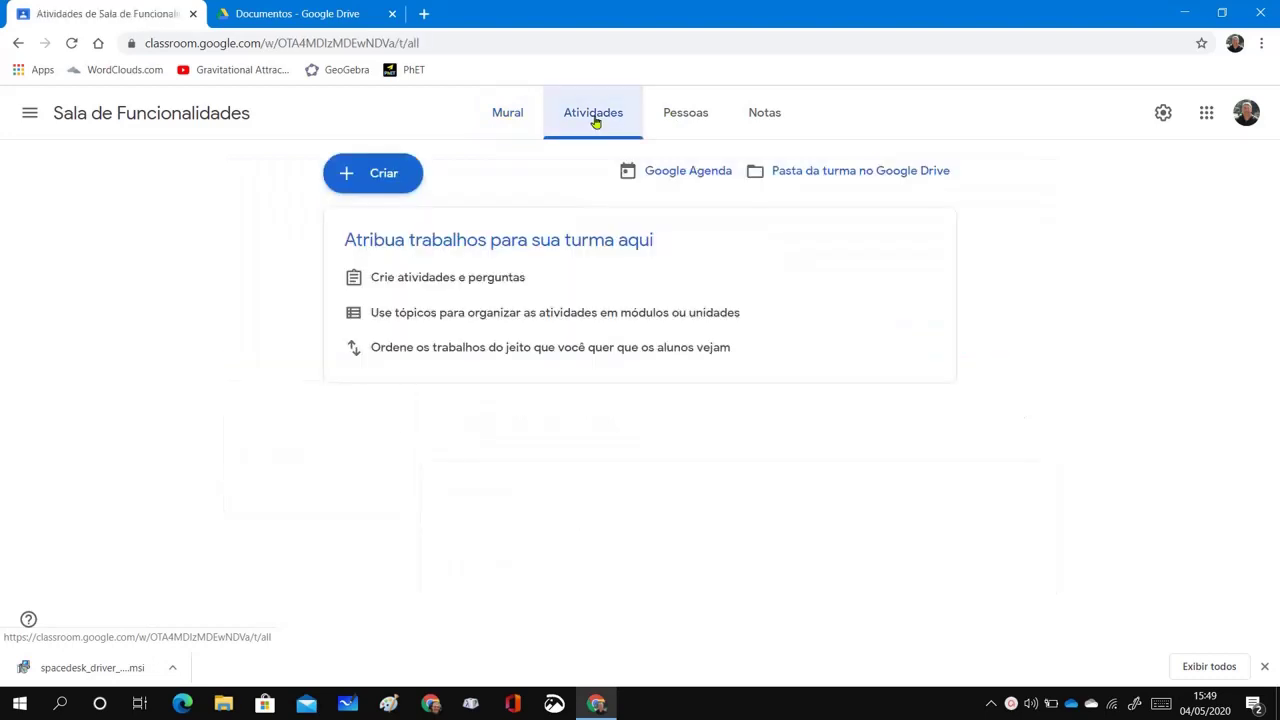
{"action": "left_click", "coordinate": [710, 118]}
{"action": "left_click", "coordinate": [766, 121]}
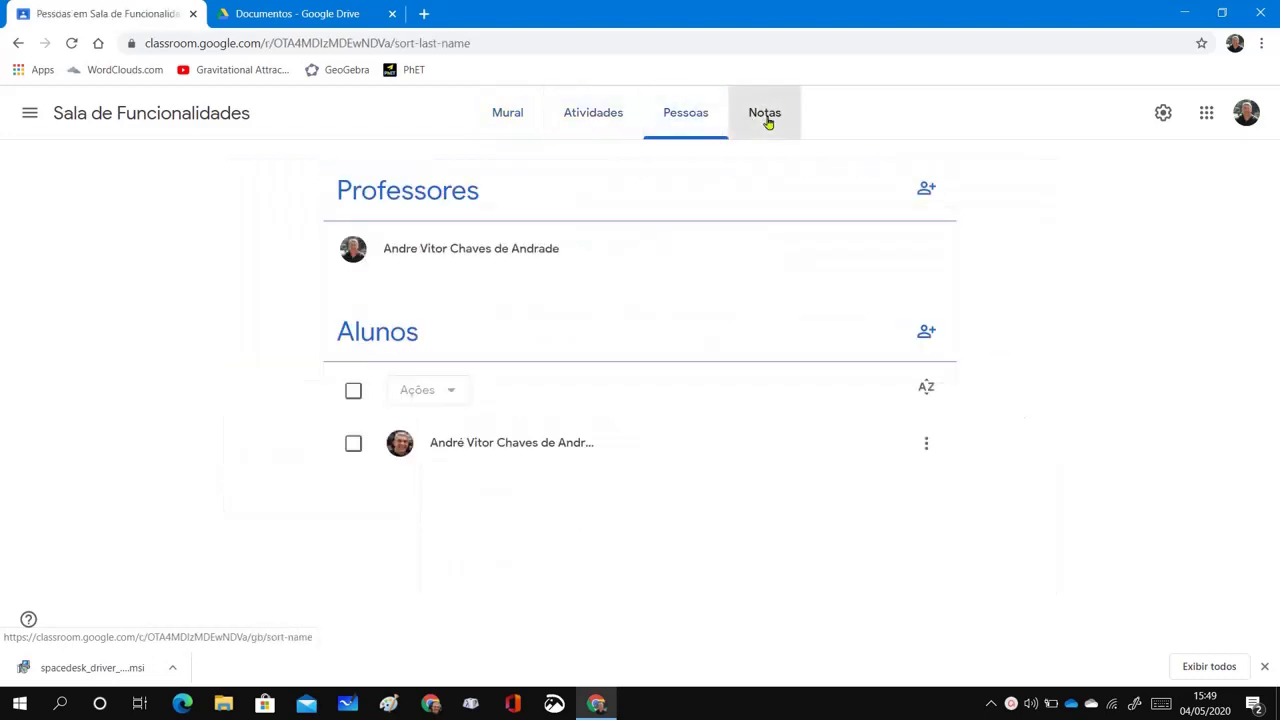
{"action": "left_click", "coordinate": [499, 128]}
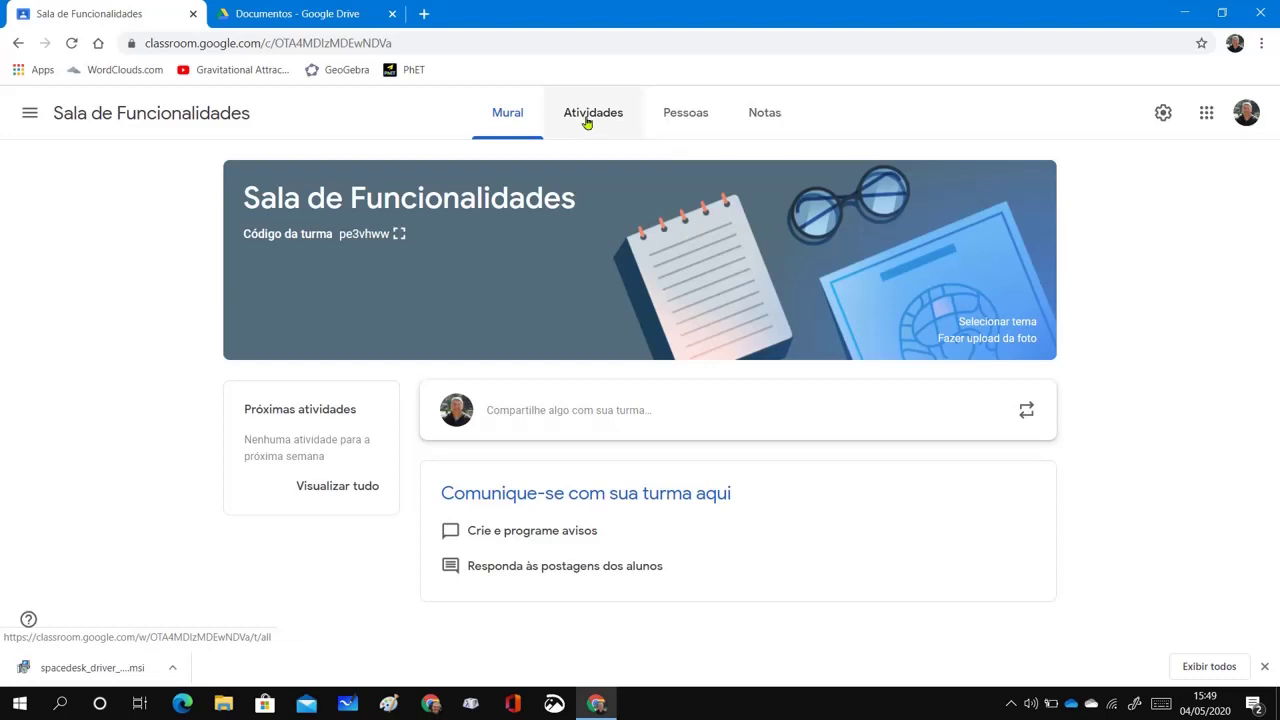
Go to the Atividades page and bring up the Criar menu of post types
{"action": "left_click", "coordinate": [587, 120]}
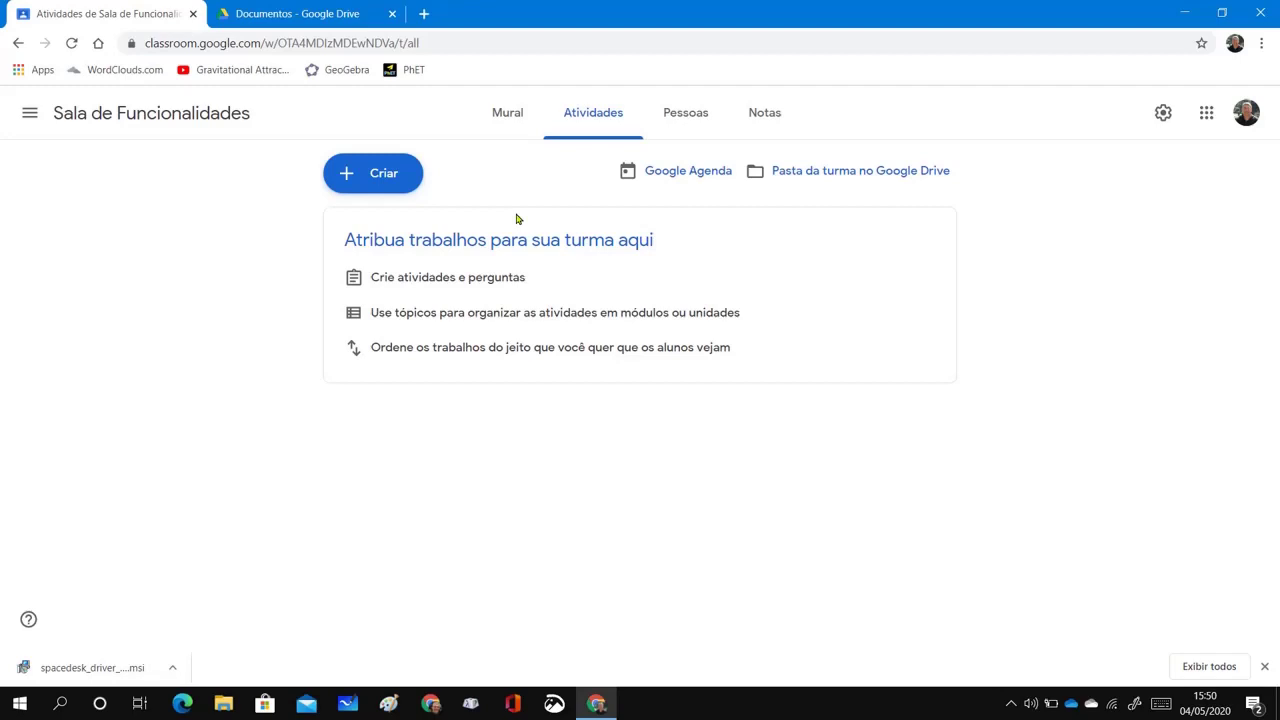
{"action": "left_click", "coordinate": [381, 180]}
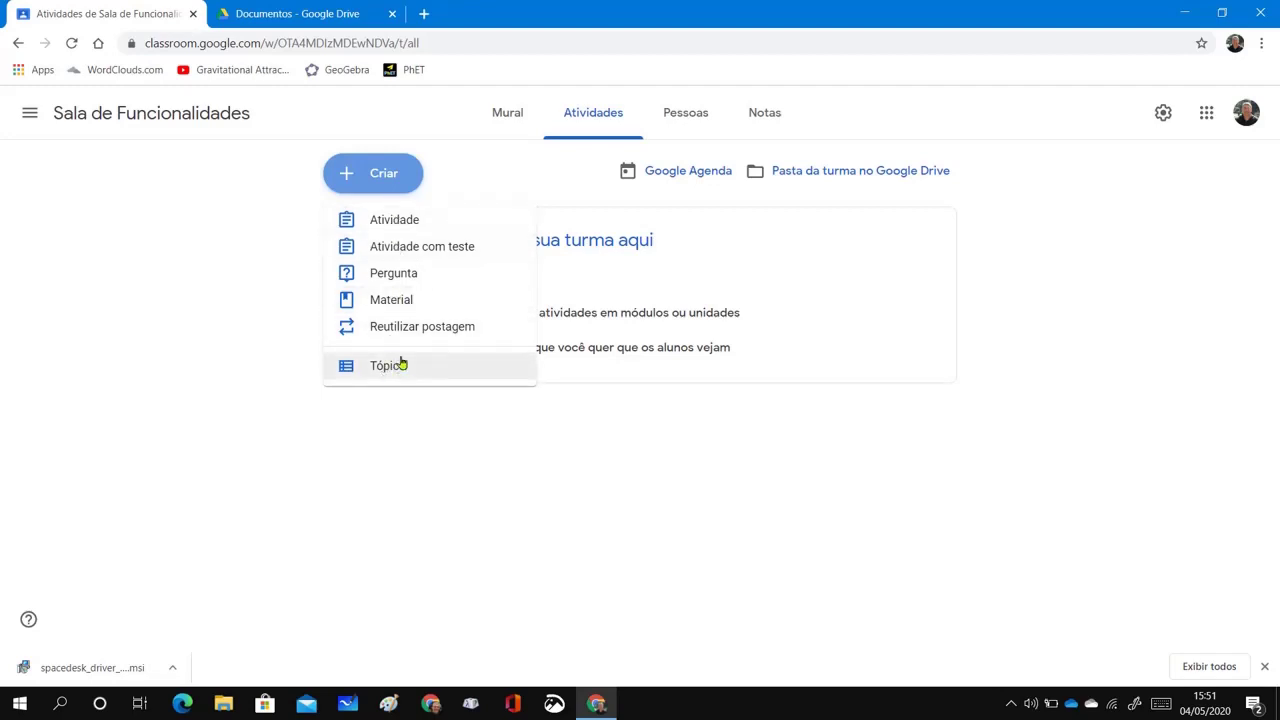
Create a new Atividade titled 'Introdução ao Ensino de Física'
{"action": "left_click", "coordinate": [398, 222]}
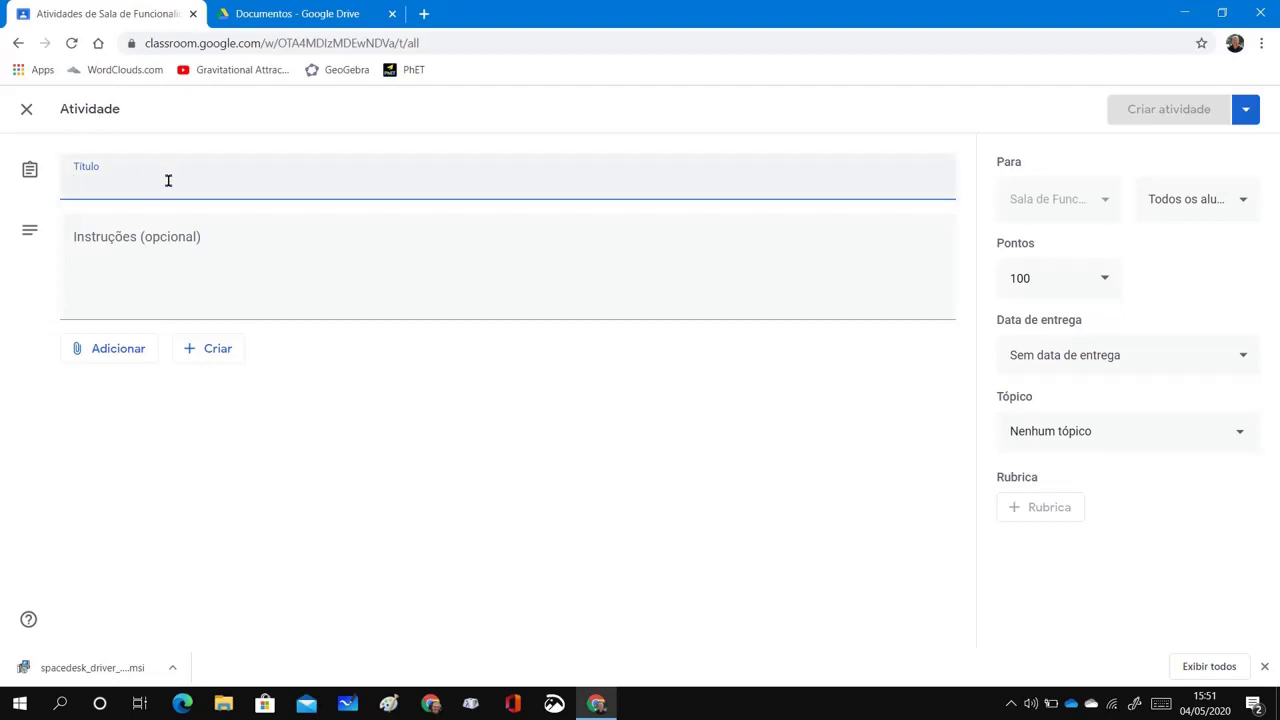
{"action": "type", "text": "Int"}
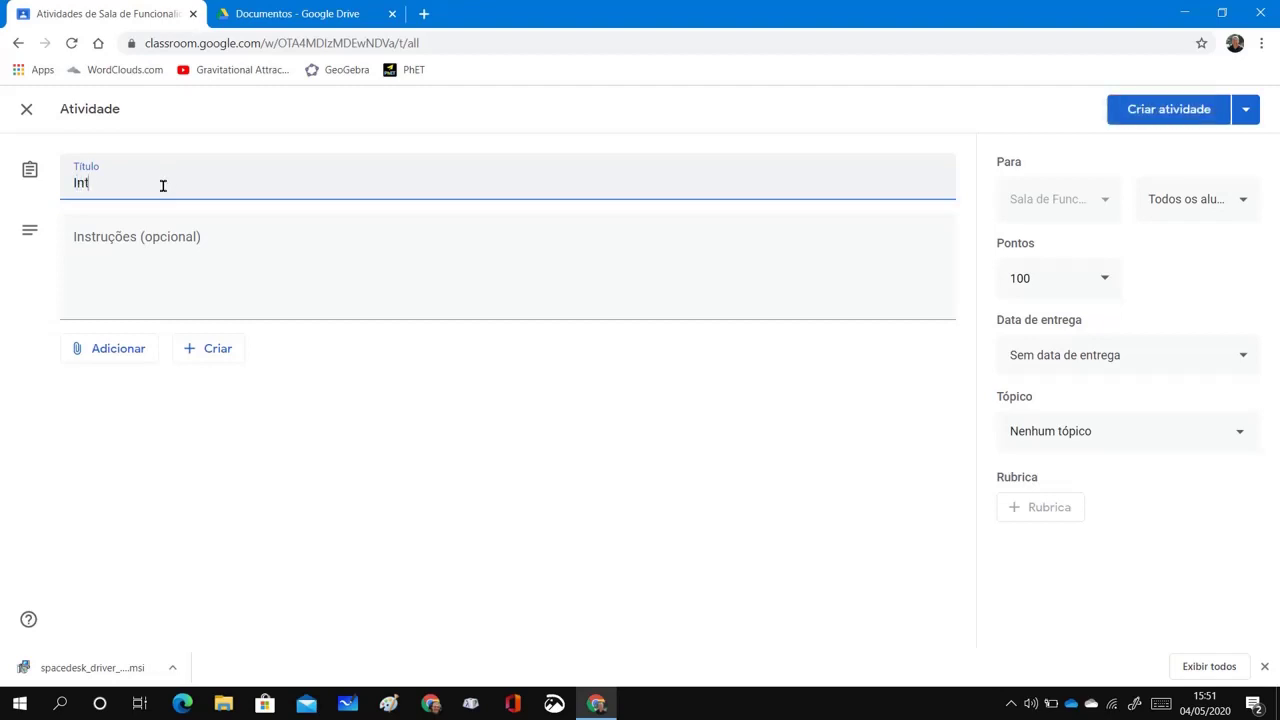
{"action": "type", "text": "rodução ao Ensino de Física"}
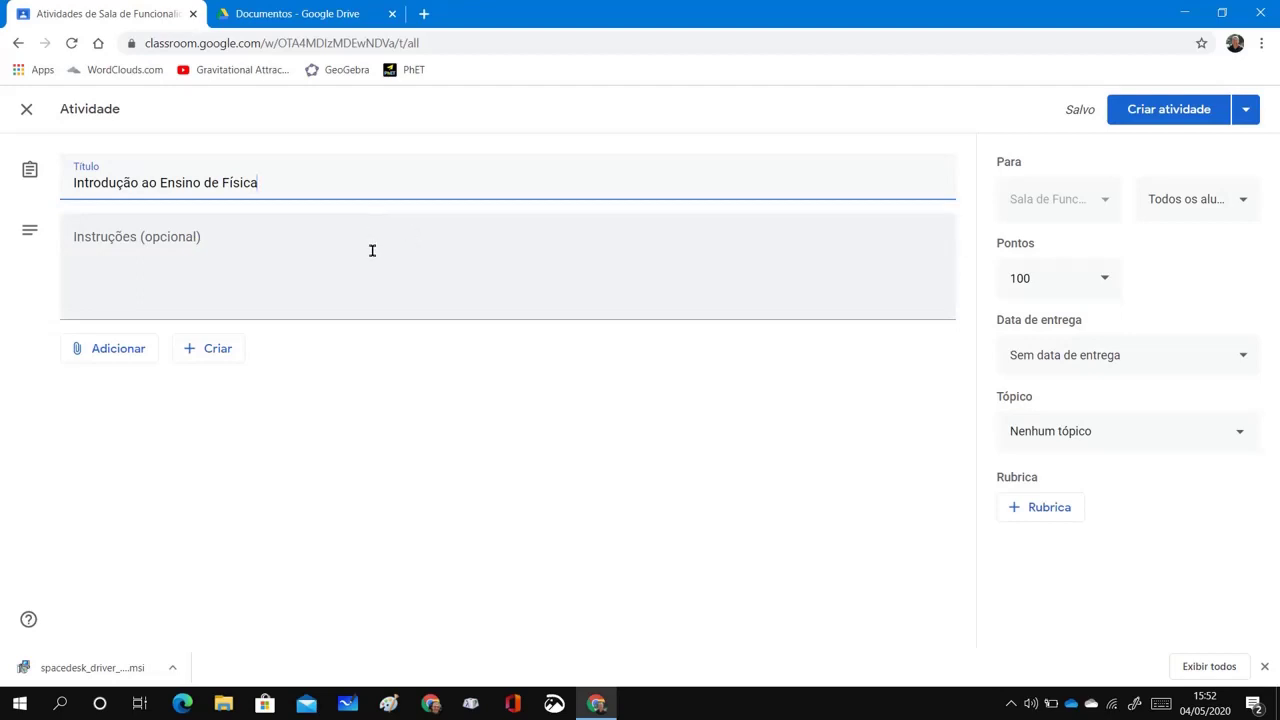
In Drive, navigate Funcionalidades > Documentos > Por que ensinar Física? and preview Gleiser_2000.pdf
{"action": "left_click", "coordinate": [300, 14]}
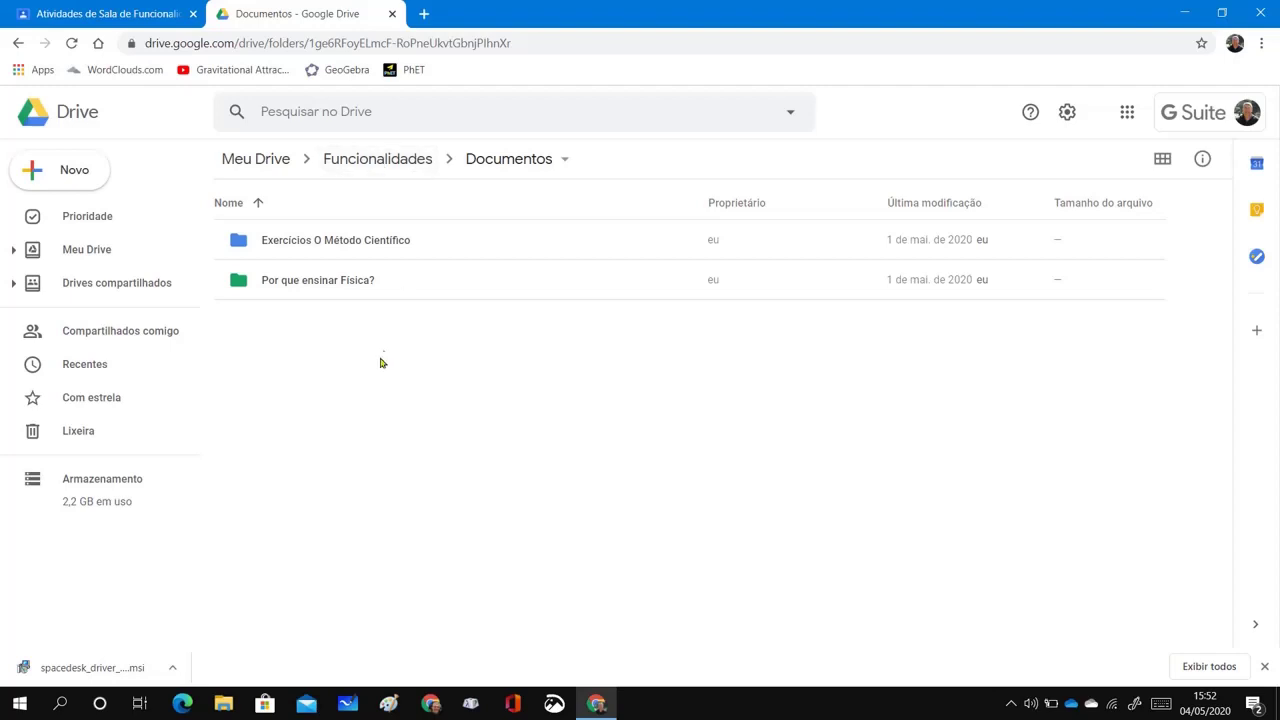
{"action": "left_click", "coordinate": [415, 165]}
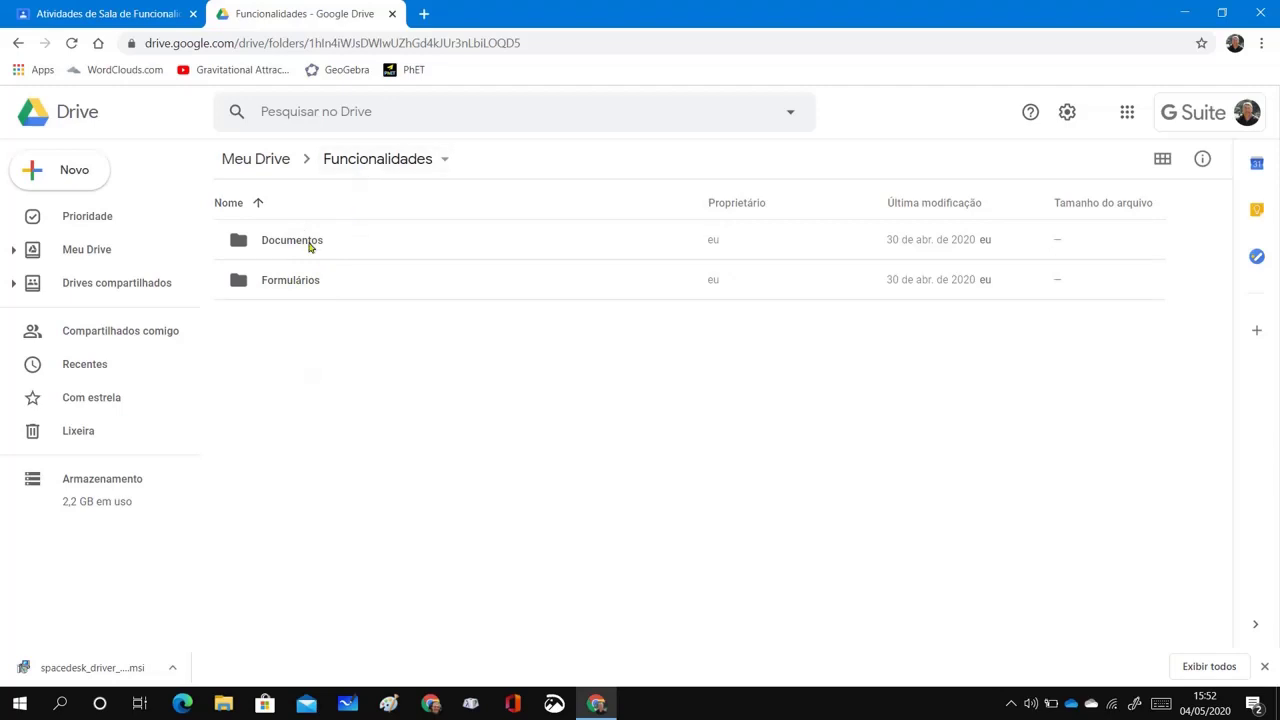
{"action": "double_click", "coordinate": [297, 241]}
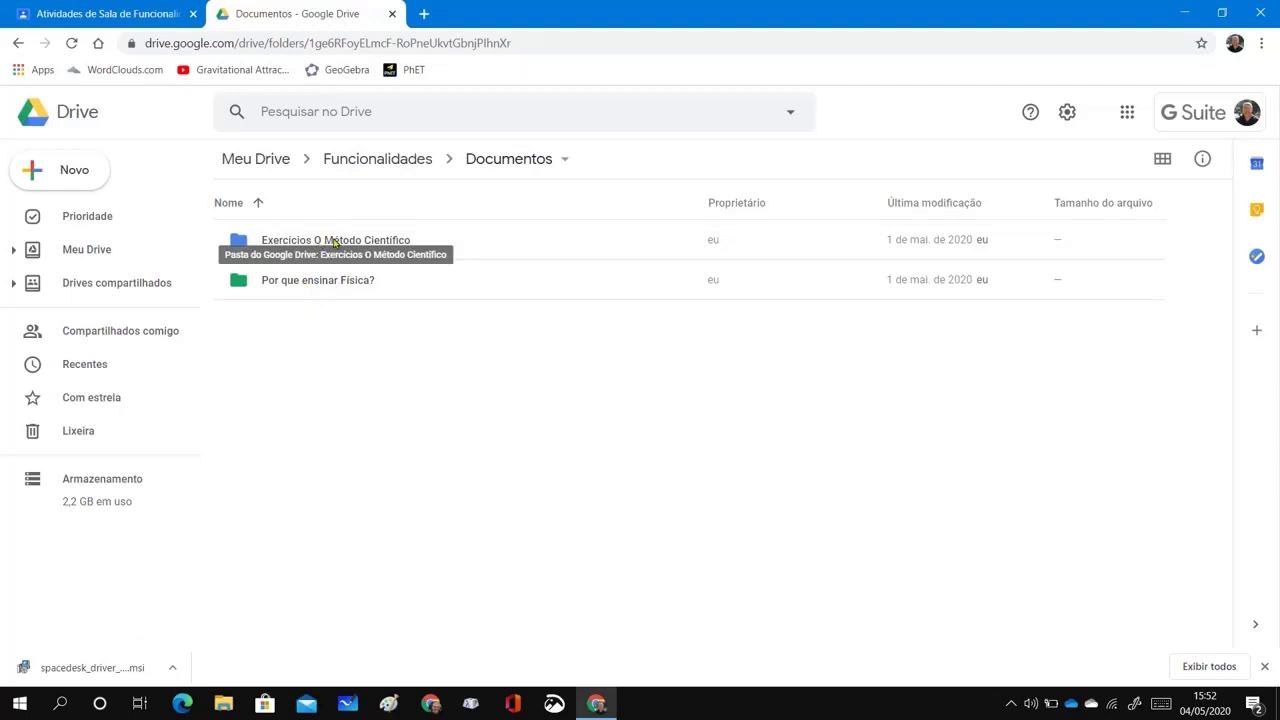
{"action": "double_click", "coordinate": [289, 285]}
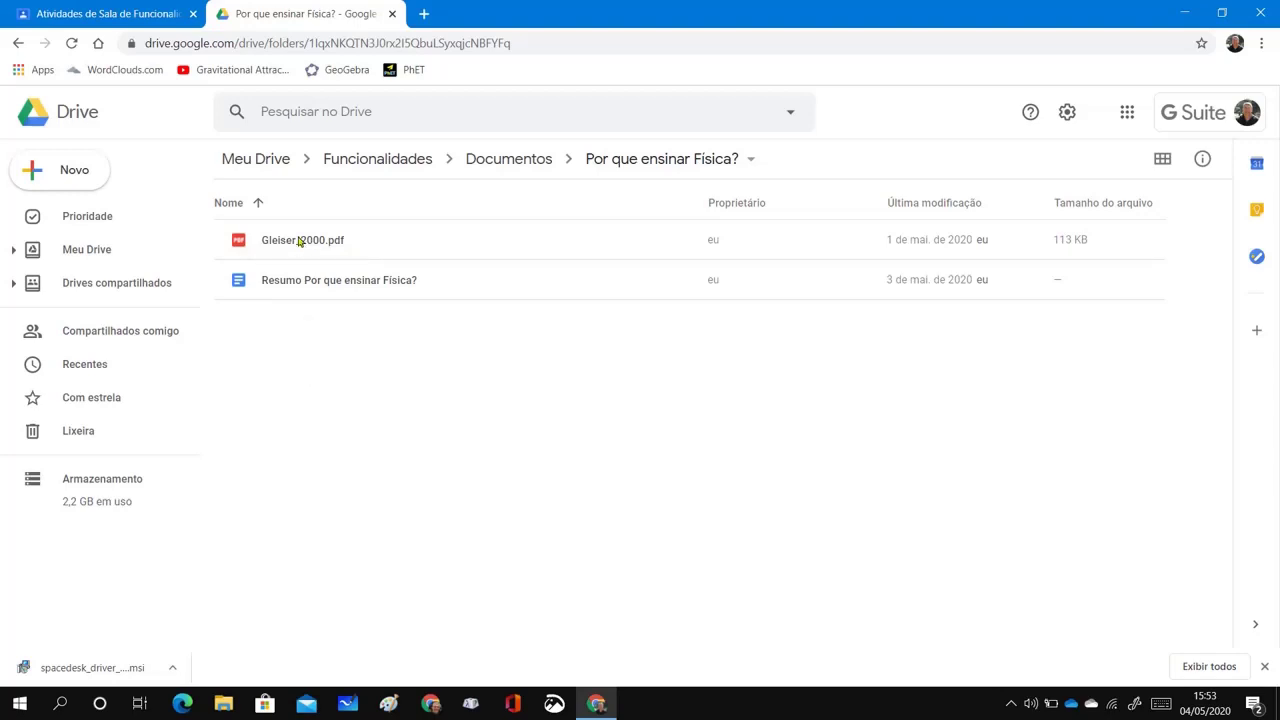
{"action": "left_click", "coordinate": [298, 241]}
{"action": "double_click", "coordinate": [298, 241]}
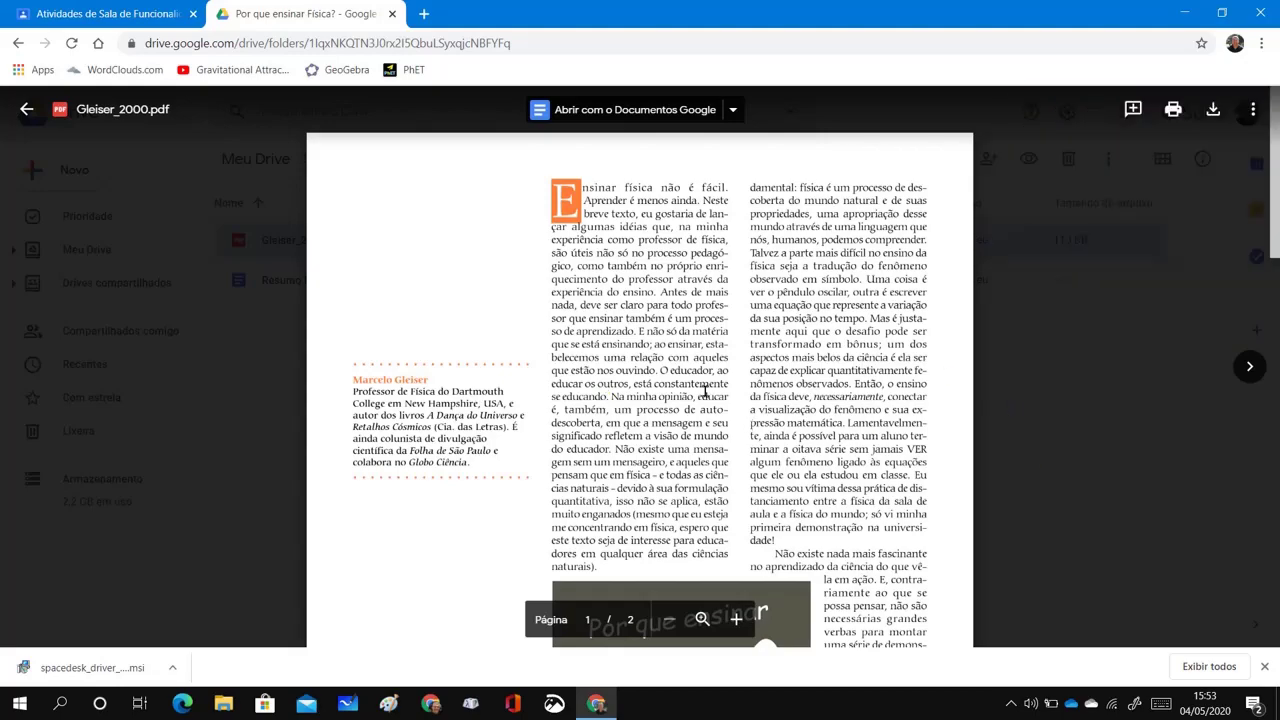
{"action": "scroll", "coordinate": [710, 310], "scroll_direction": "down", "scroll_amount": 10}
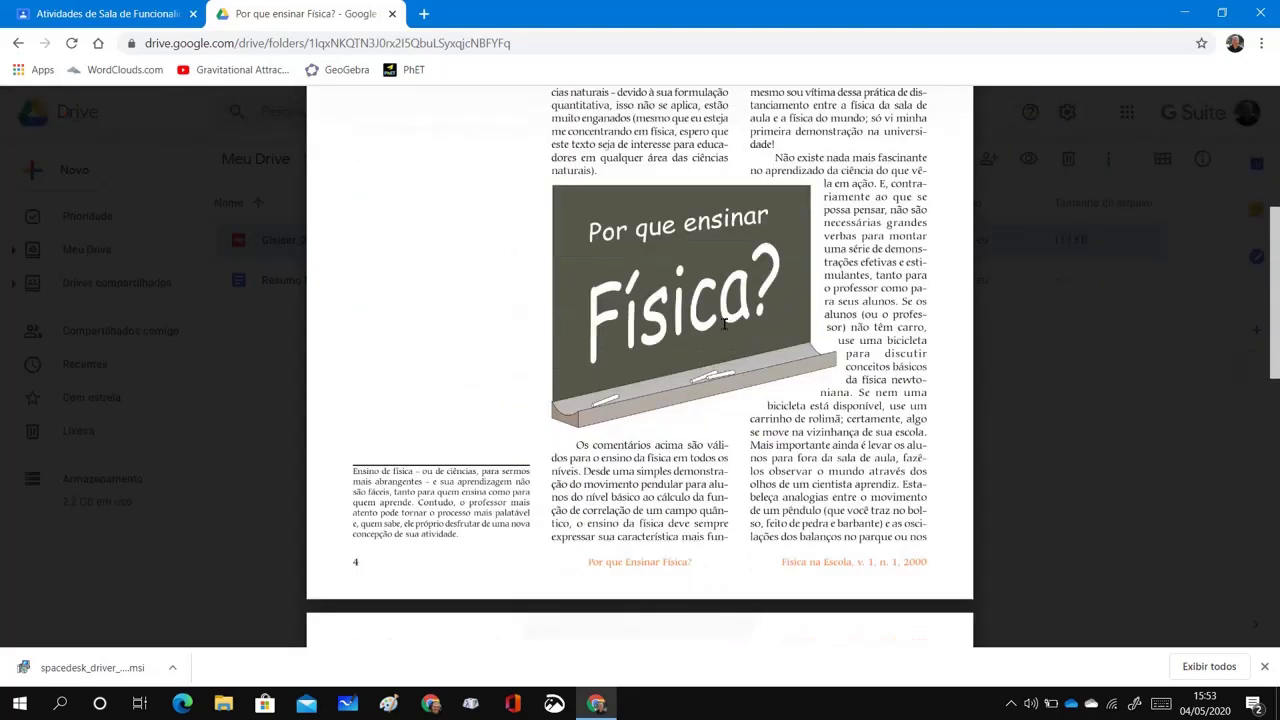
{"action": "scroll", "coordinate": [740, 335], "scroll_direction": "down", "scroll_amount": 4}
{"action": "scroll", "coordinate": [744, 341], "scroll_direction": "up", "scroll_amount": 7}
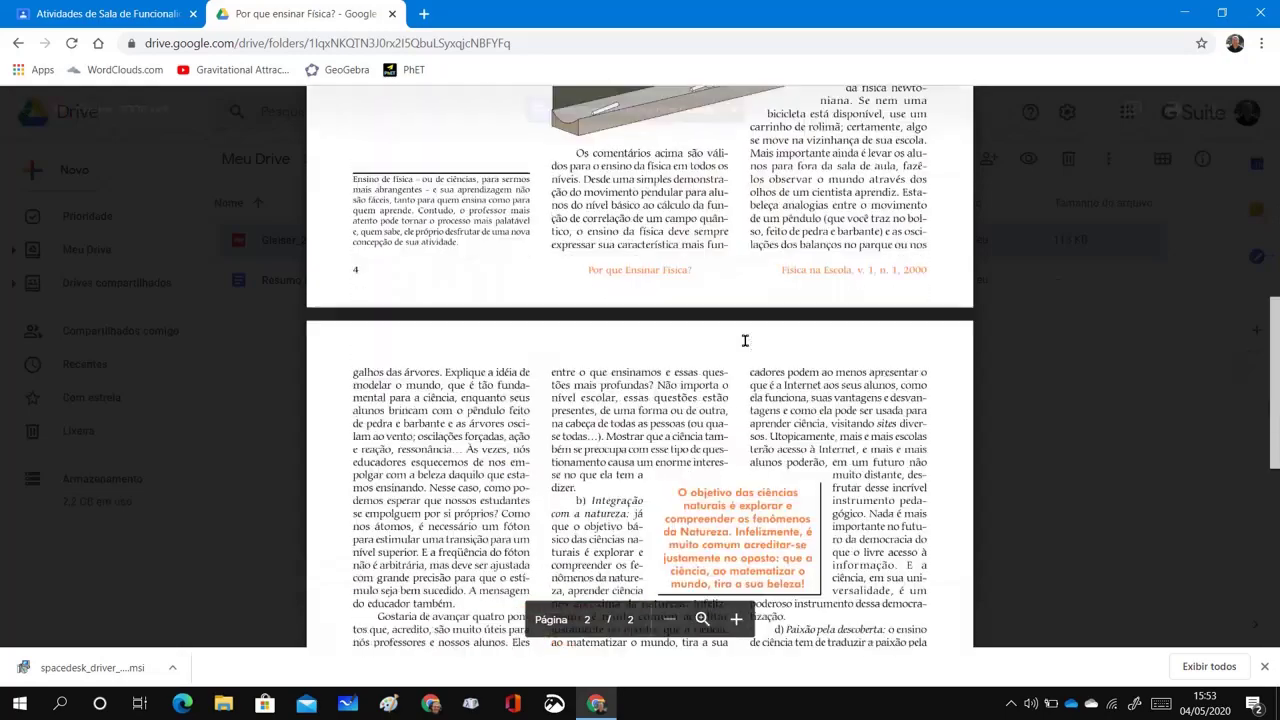
{"action": "scroll", "coordinate": [744, 341], "scroll_direction": "up", "scroll_amount": 5}
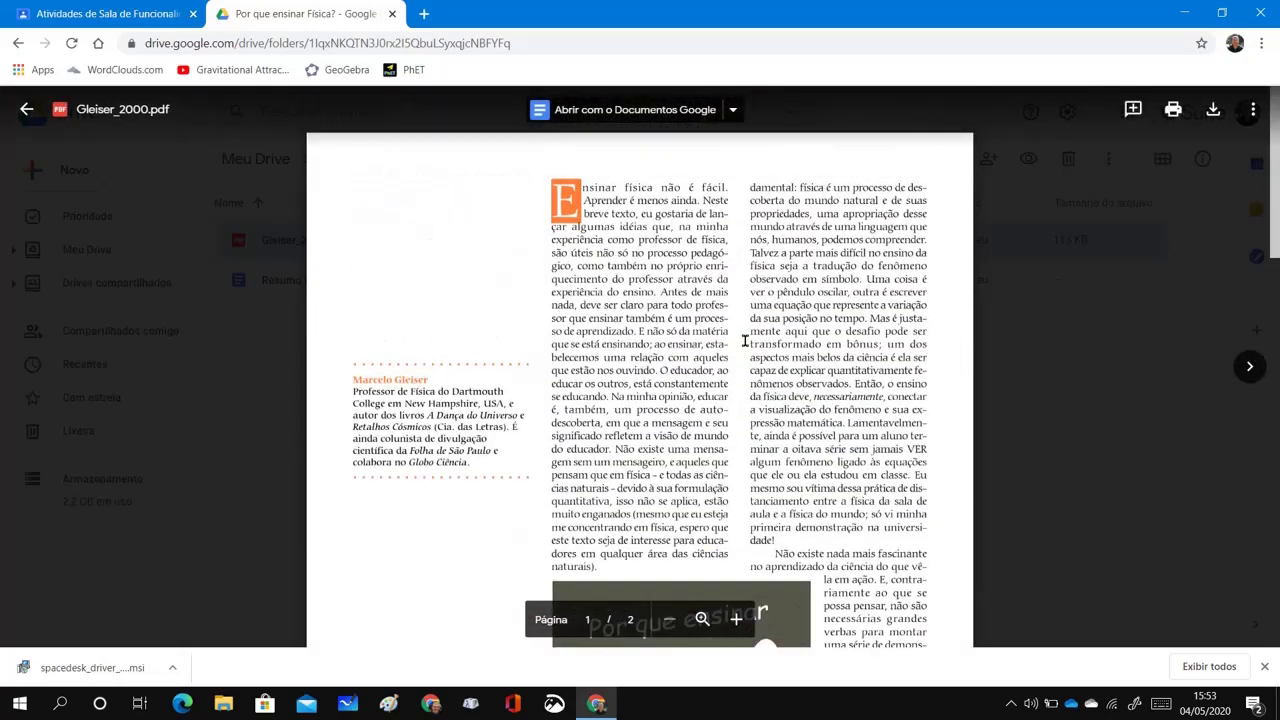
{"action": "left_click", "coordinate": [28, 112]}
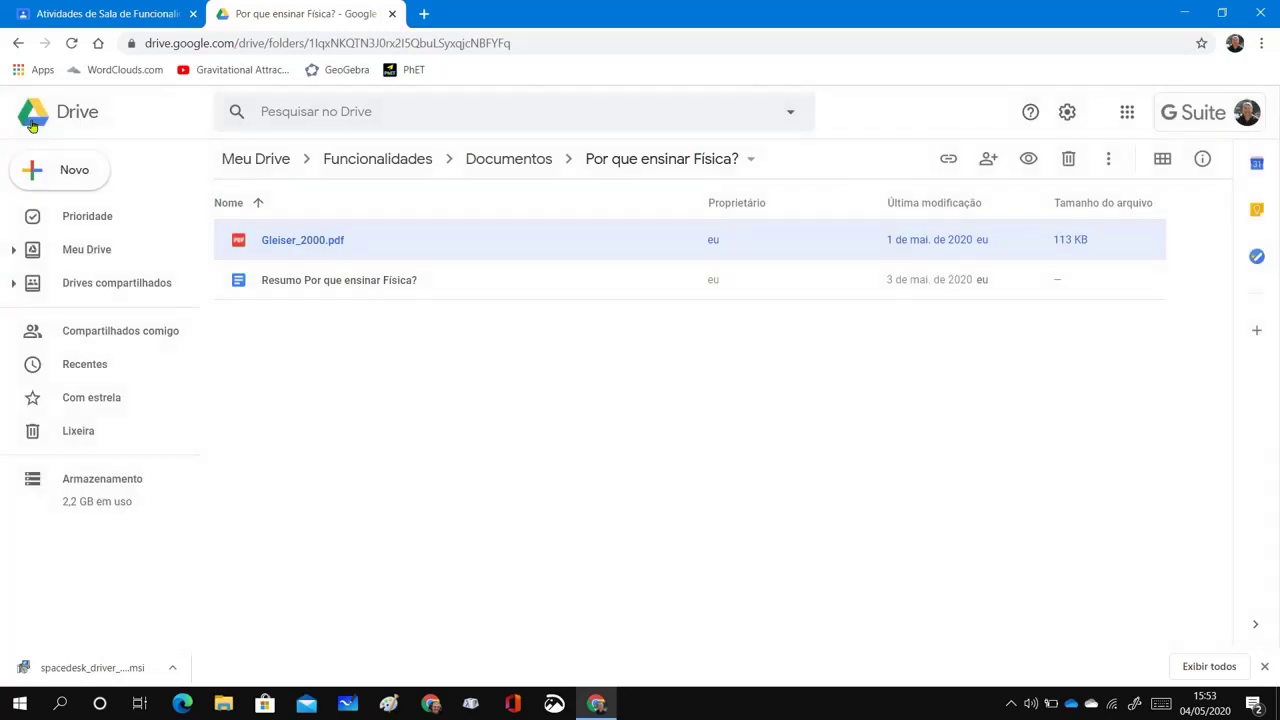
{"action": "left_click", "coordinate": [452, 386]}
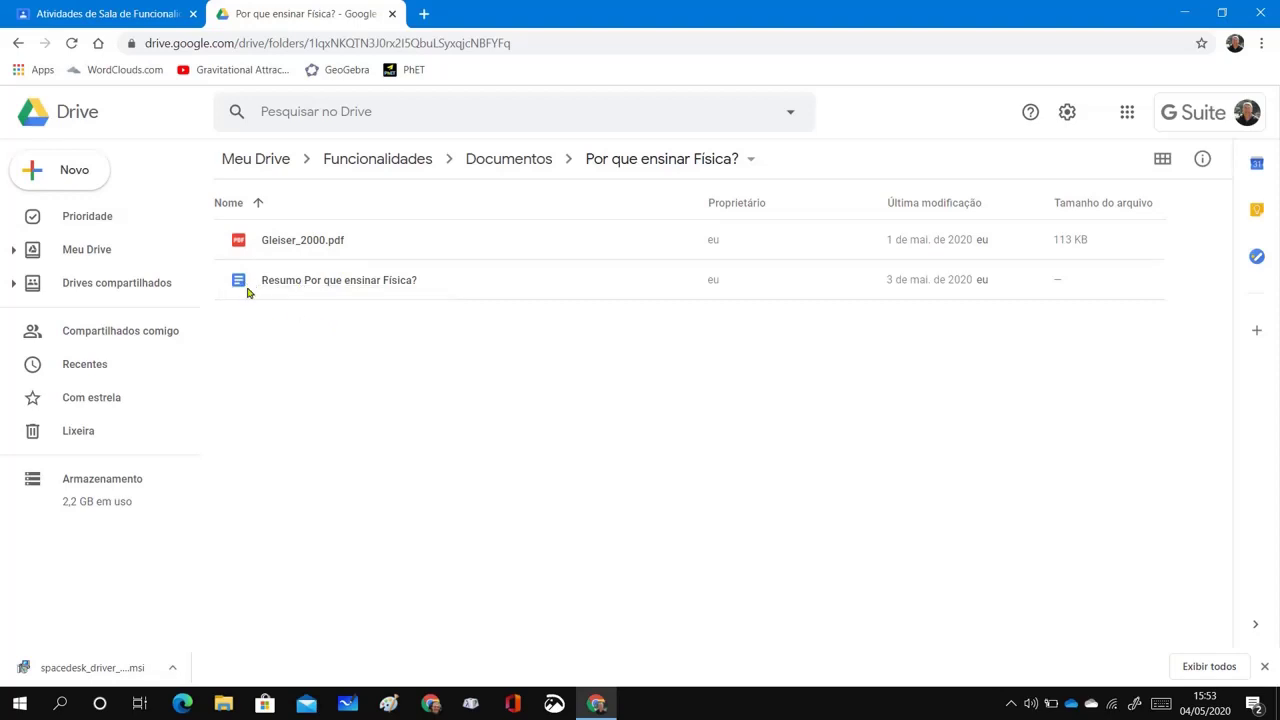
{"action": "left_click", "coordinate": [73, 176]}
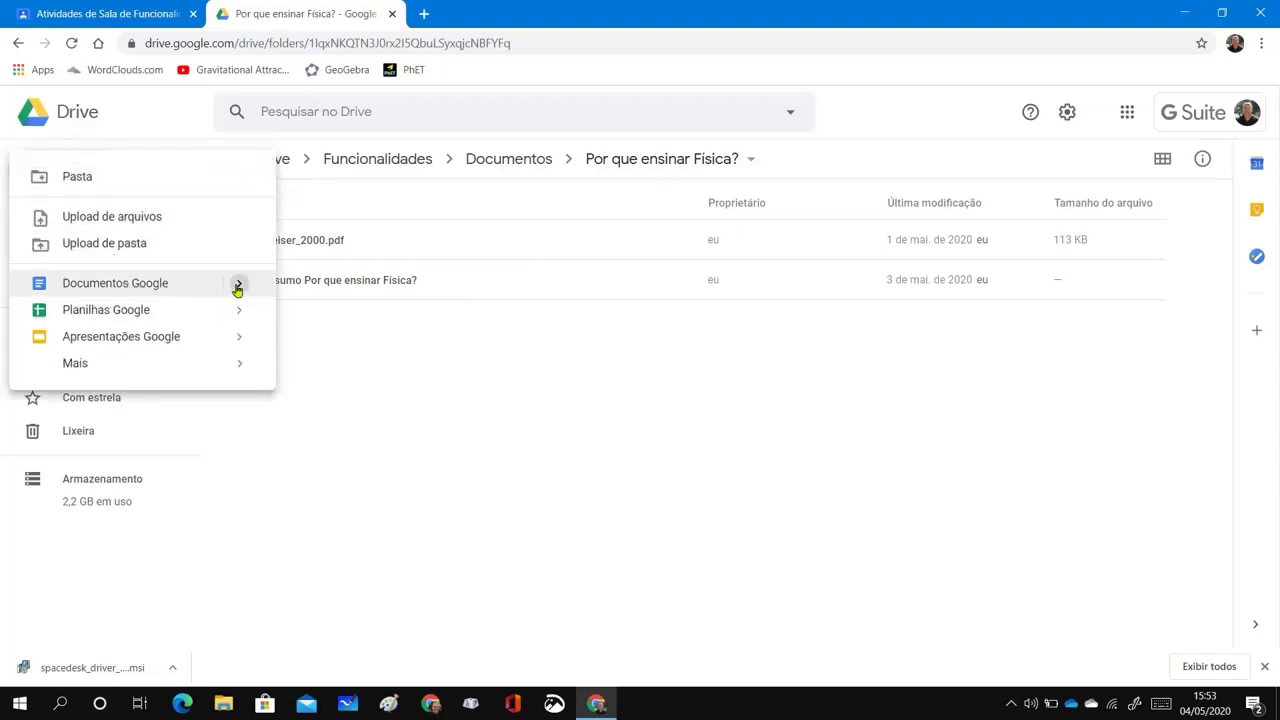
{"action": "mouse_move", "coordinate": [237, 286]}
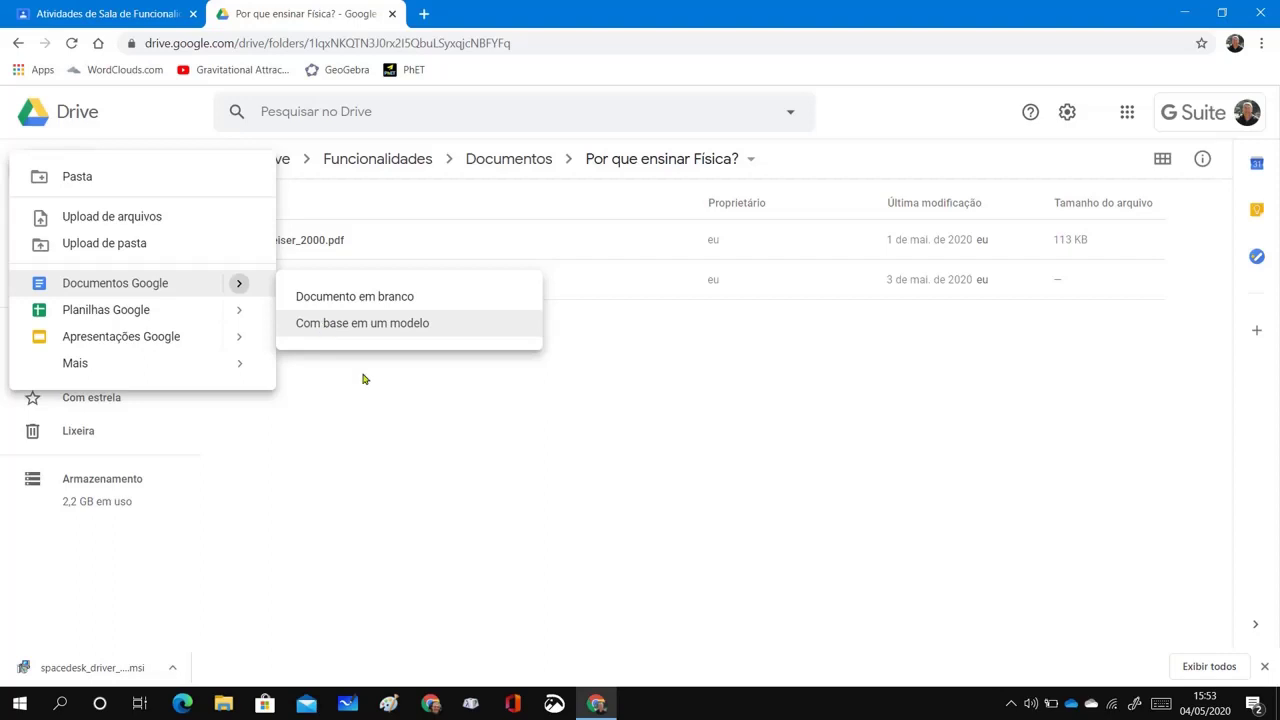
{"action": "left_click", "coordinate": [592, 413]}
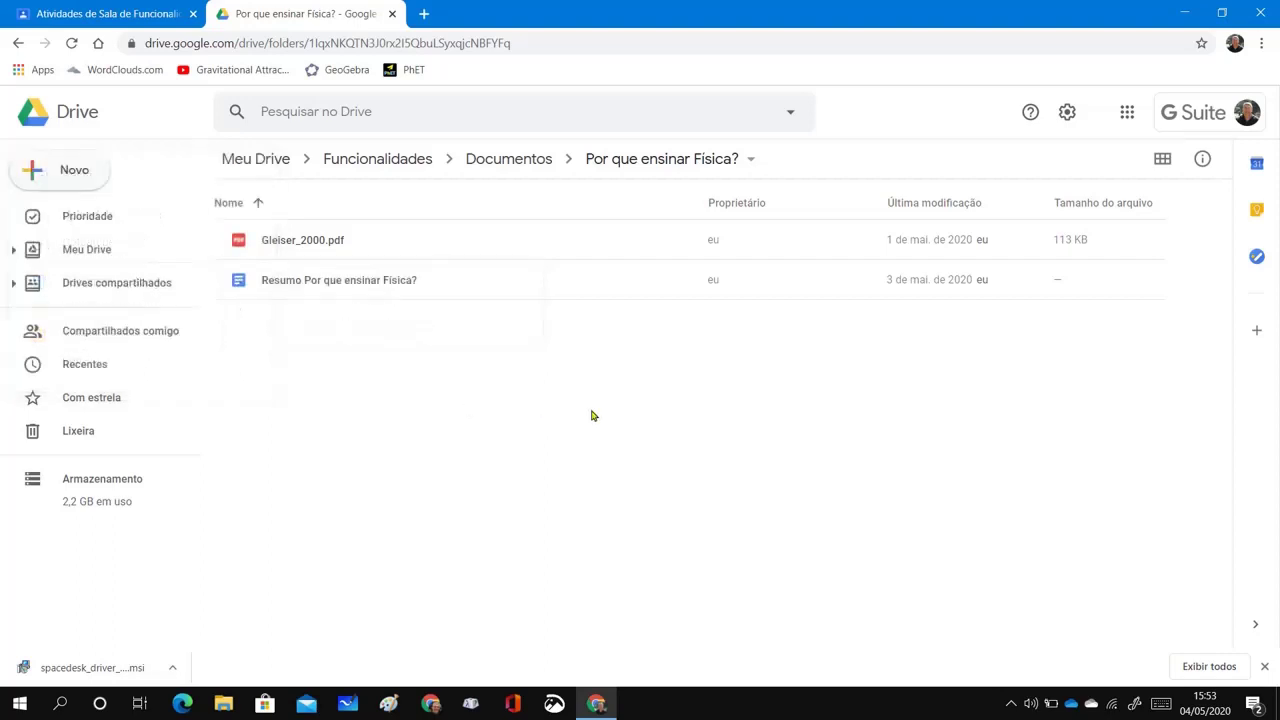
Open the 'Resumo Por que ensinar Física?' document and scroll down to its Gleiser citation footnote
{"action": "double_click", "coordinate": [237, 281]}
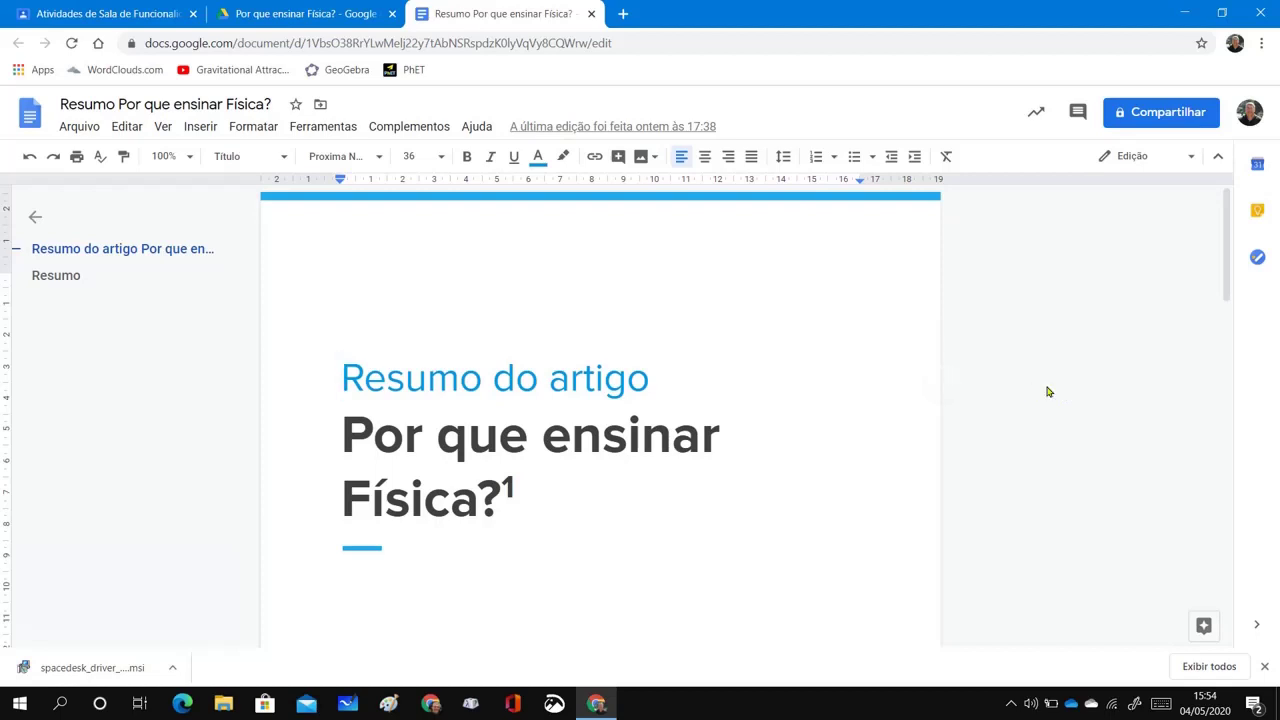
{"action": "scroll", "coordinate": [997, 400], "scroll_direction": "down", "scroll_amount": 3}
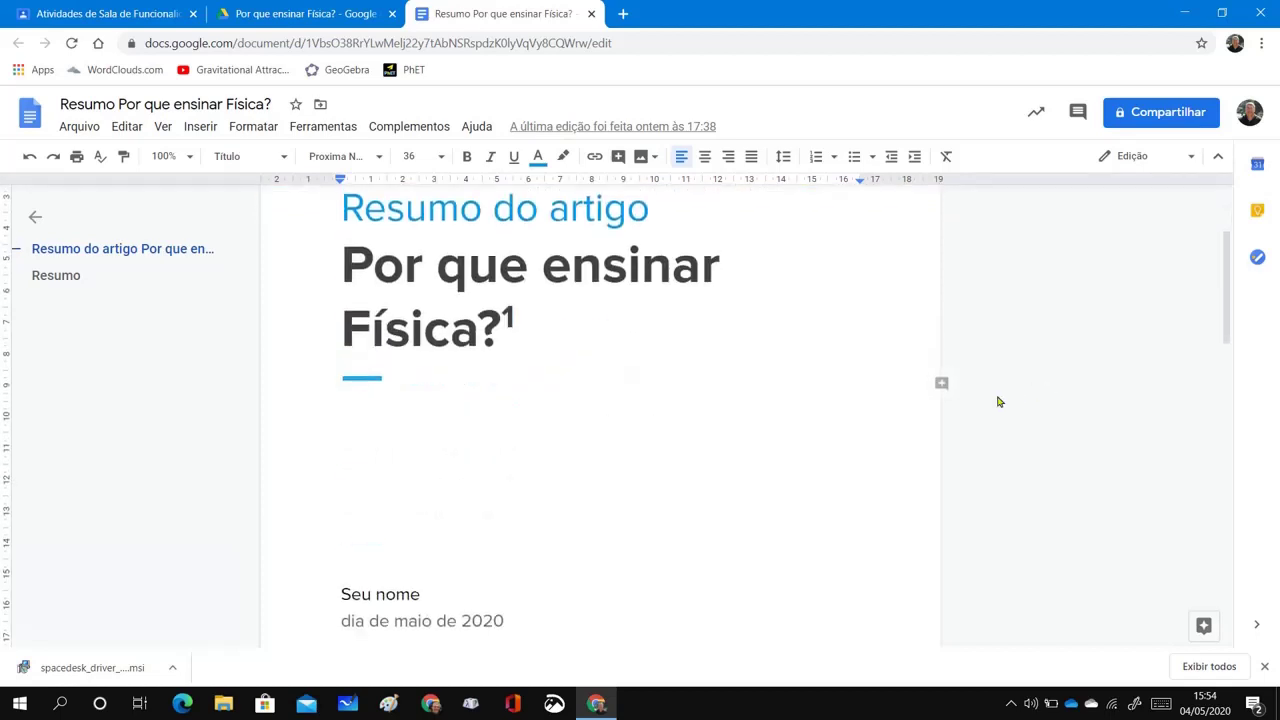
{"action": "scroll", "coordinate": [995, 401], "scroll_direction": "up", "scroll_amount": 2}
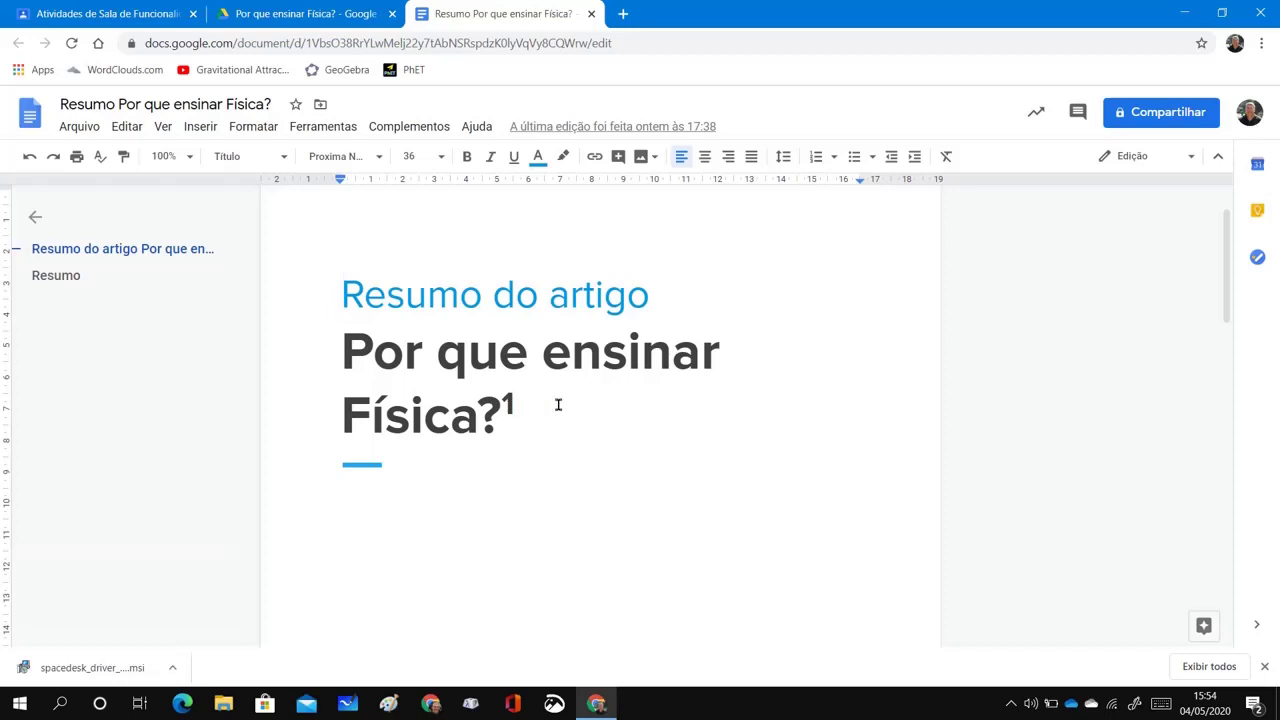
{"action": "scroll", "coordinate": [571, 403], "scroll_direction": "down", "scroll_amount": 3}
{"action": "scroll", "coordinate": [573, 404], "scroll_direction": "down", "scroll_amount": 5}
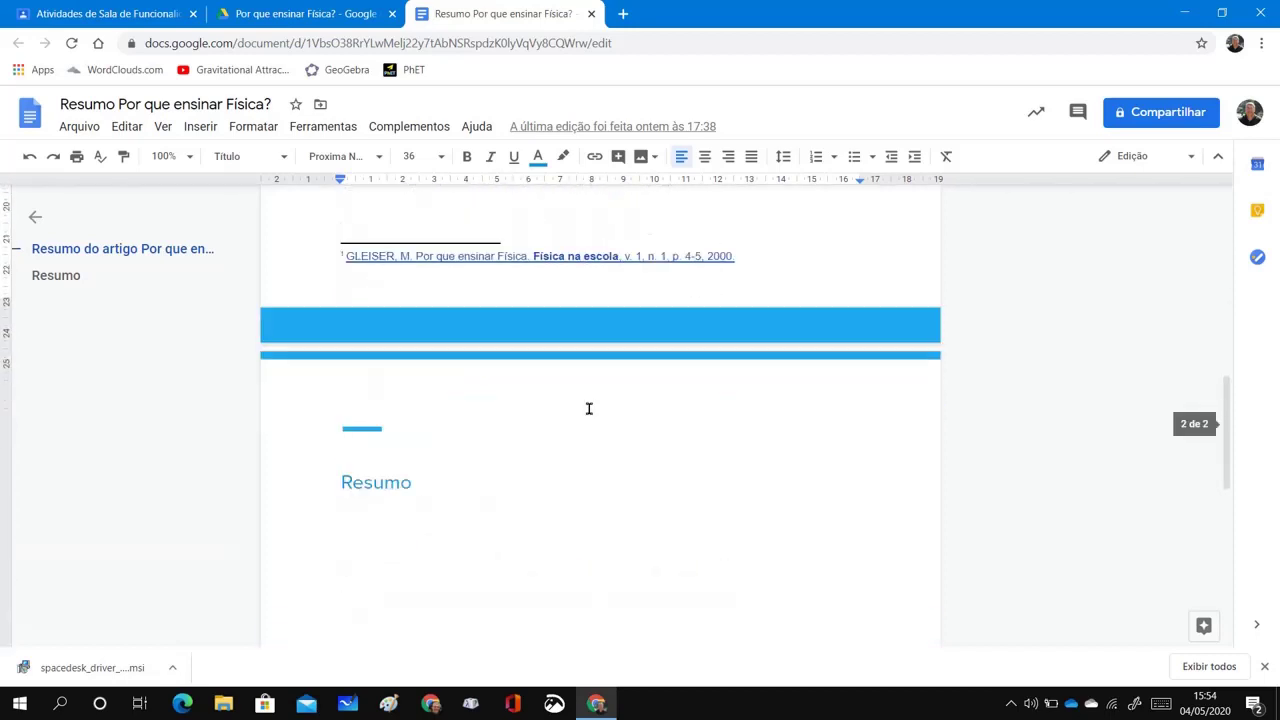
{"action": "scroll", "coordinate": [594, 405], "scroll_direction": "up", "scroll_amount": 2}
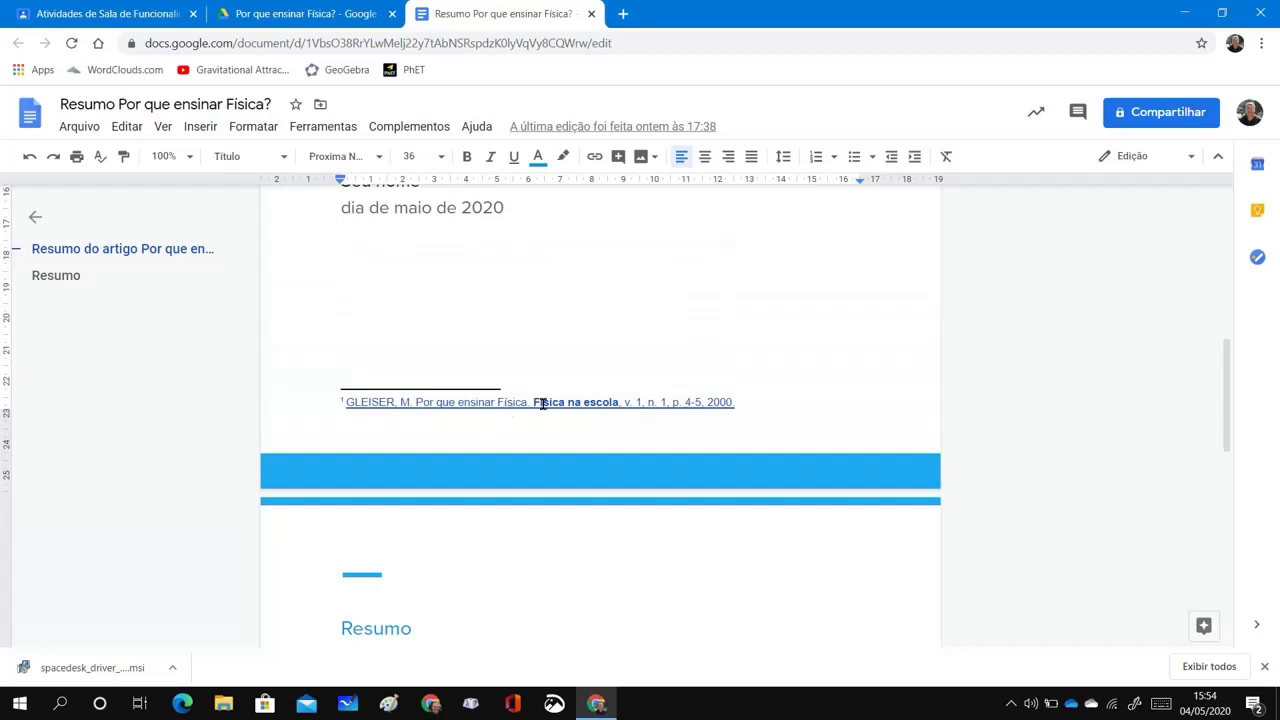
Open the footnote's linked sbfisica.org.br source article, then close it back to the summary
{"action": "left_click", "coordinate": [543, 403]}
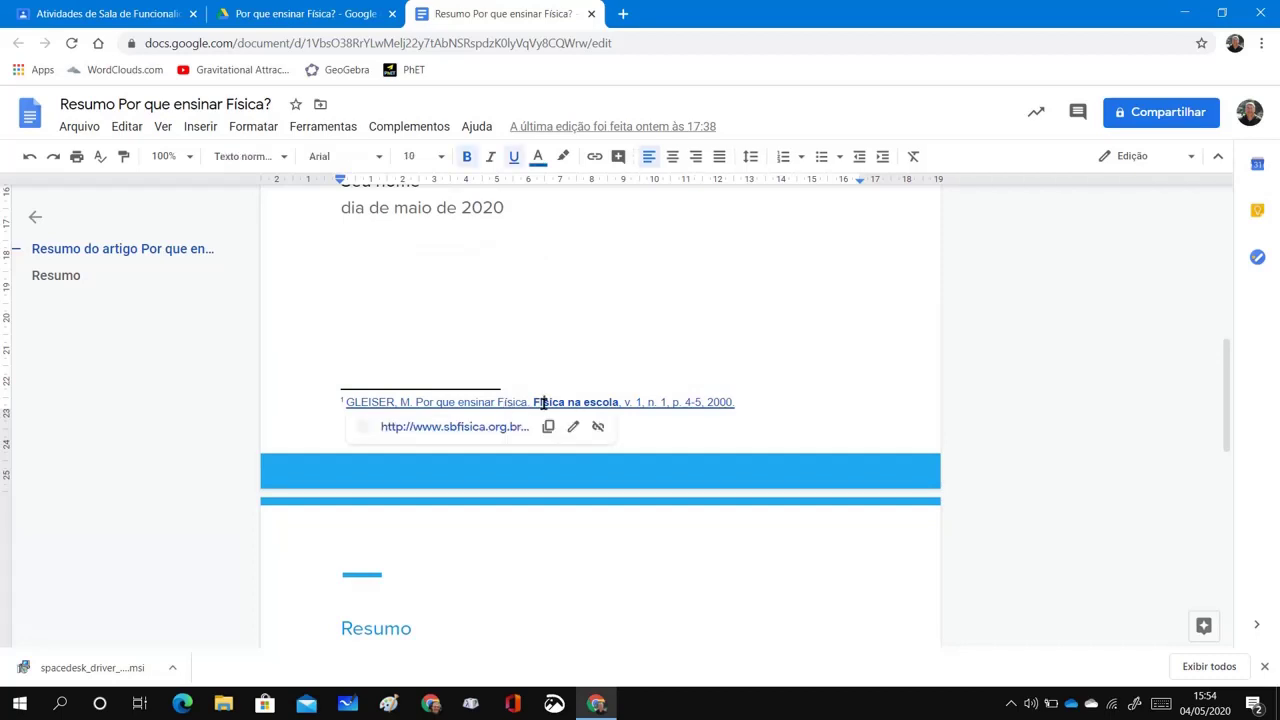
{"action": "left_click", "coordinate": [448, 430]}
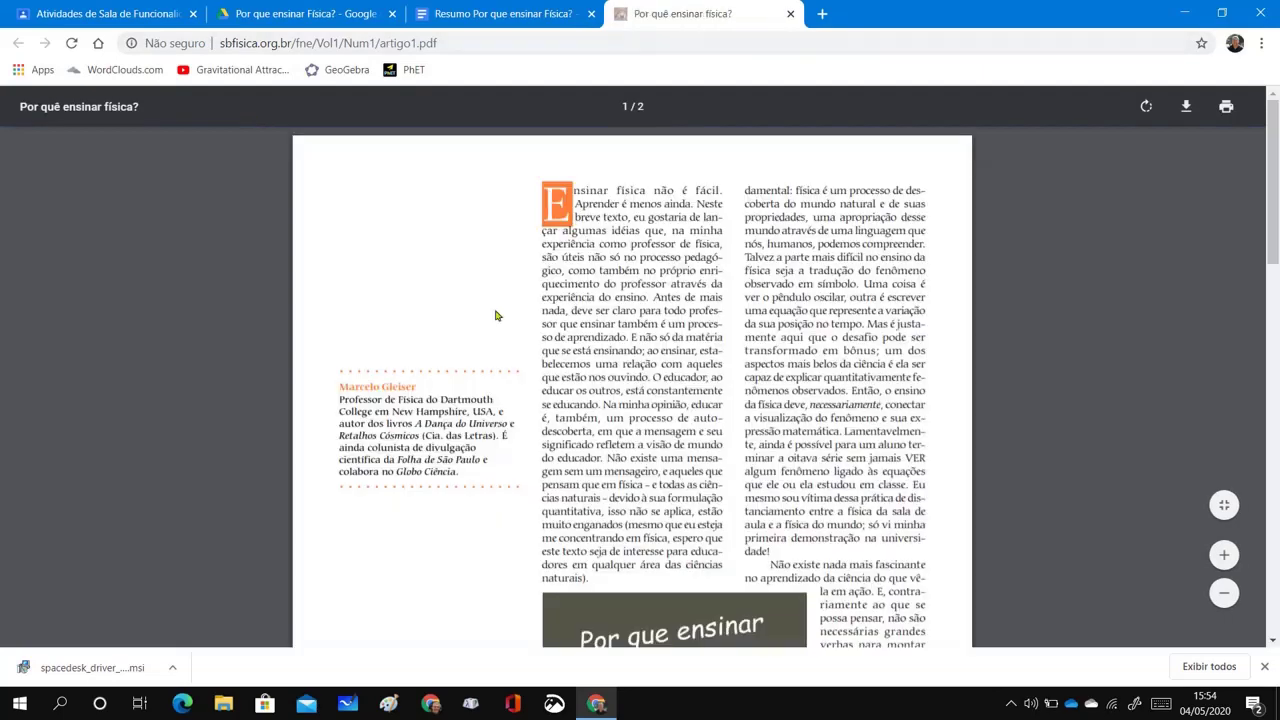
{"action": "left_click", "coordinate": [790, 14]}
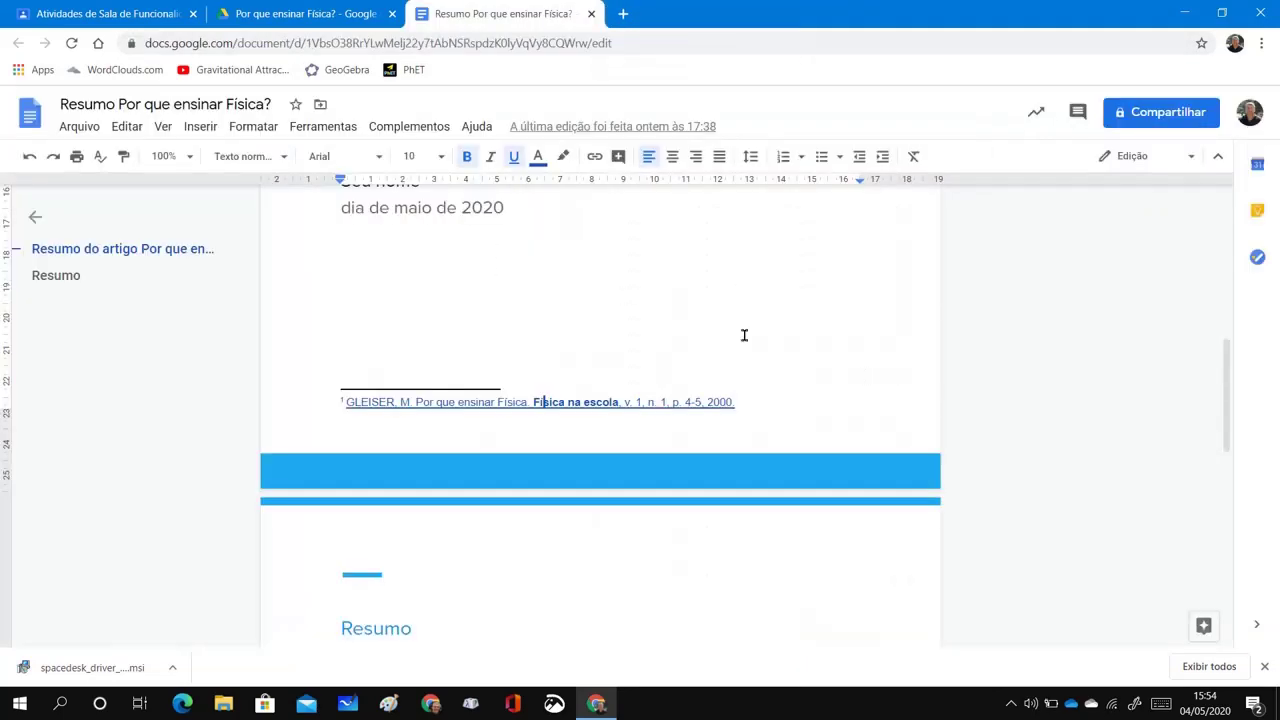
{"action": "scroll", "coordinate": [963, 360], "scroll_direction": "up", "scroll_amount": 2}
{"action": "scroll", "coordinate": [951, 374], "scroll_direction": "down", "scroll_amount": 3}
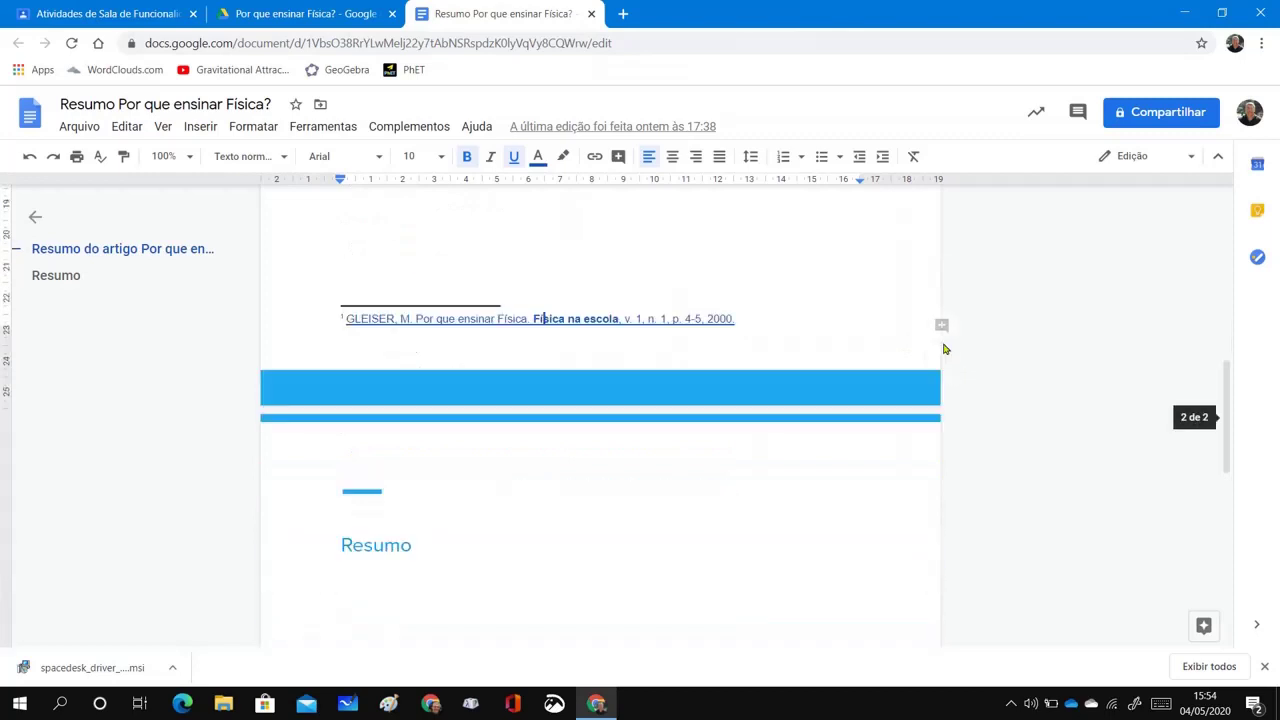
{"action": "scroll", "coordinate": [875, 340], "scroll_direction": "up", "scroll_amount": 3}
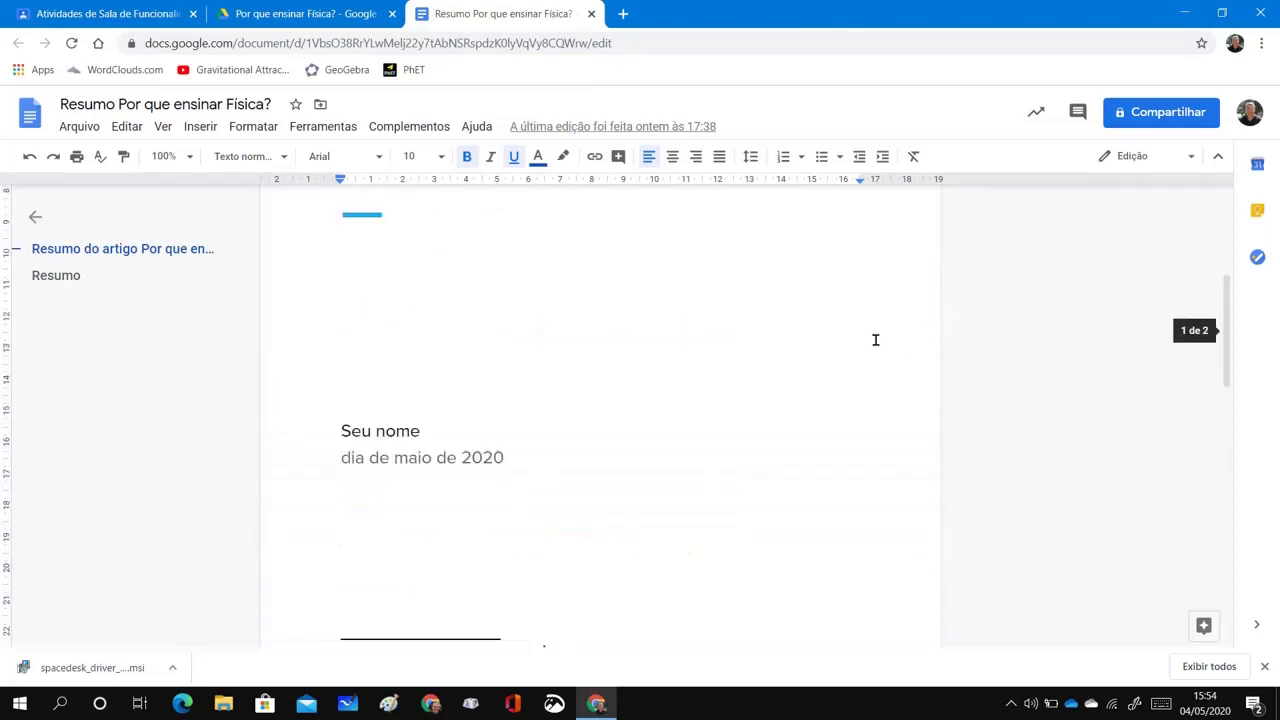
{"action": "scroll", "coordinate": [875, 340], "scroll_direction": "up", "scroll_amount": 2}
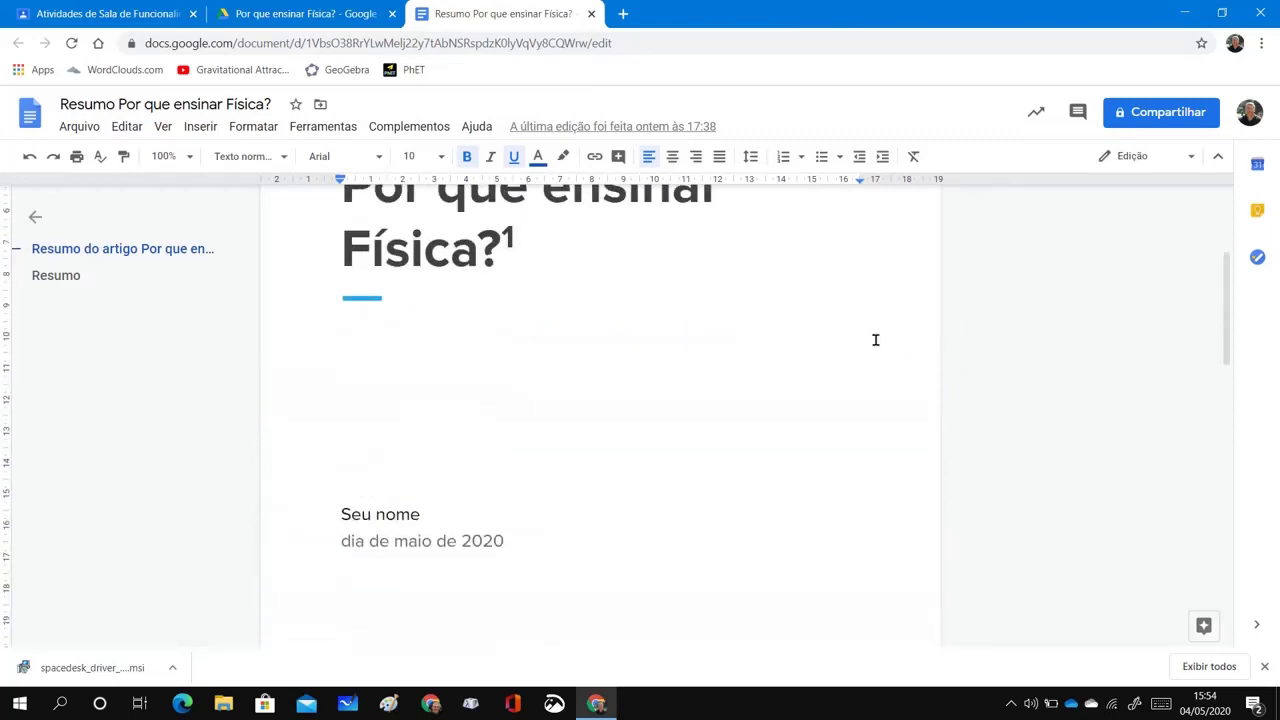
{"action": "scroll", "coordinate": [875, 340], "scroll_direction": "down", "scroll_amount": 4}
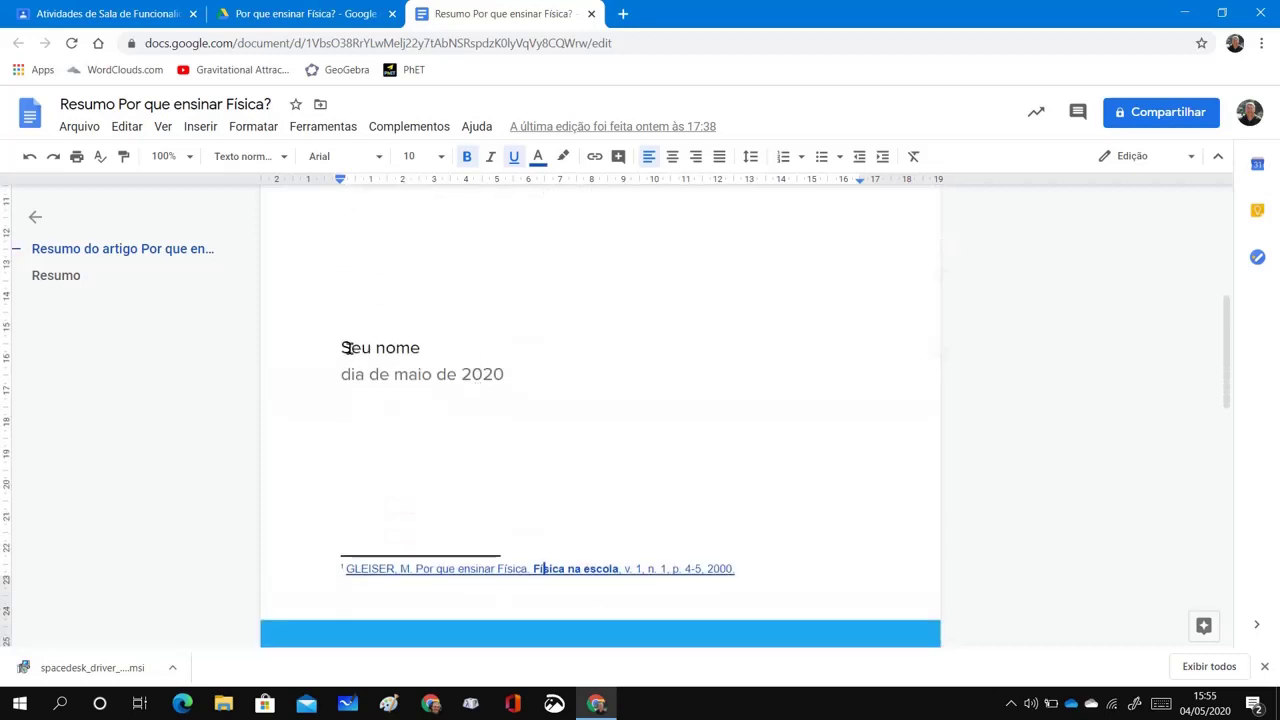
Change the date line's month from maio to junho and return to the Classroom assignment draft
{"action": "left_click", "coordinate": [432, 377]}
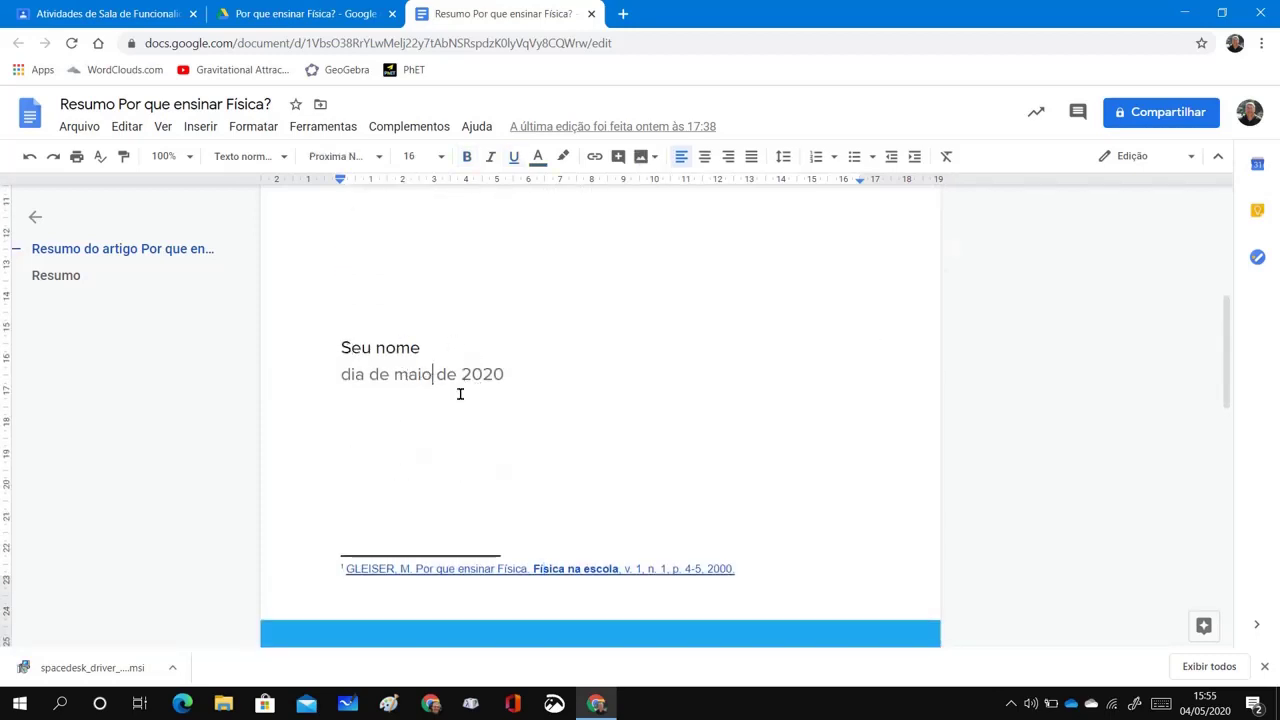
{"action": "key", "text": "BackSpace"}
{"action": "key", "text": "BackSpace"}
{"action": "key", "text": "BackSpace"}
{"action": "key", "text": "BackSpace"}
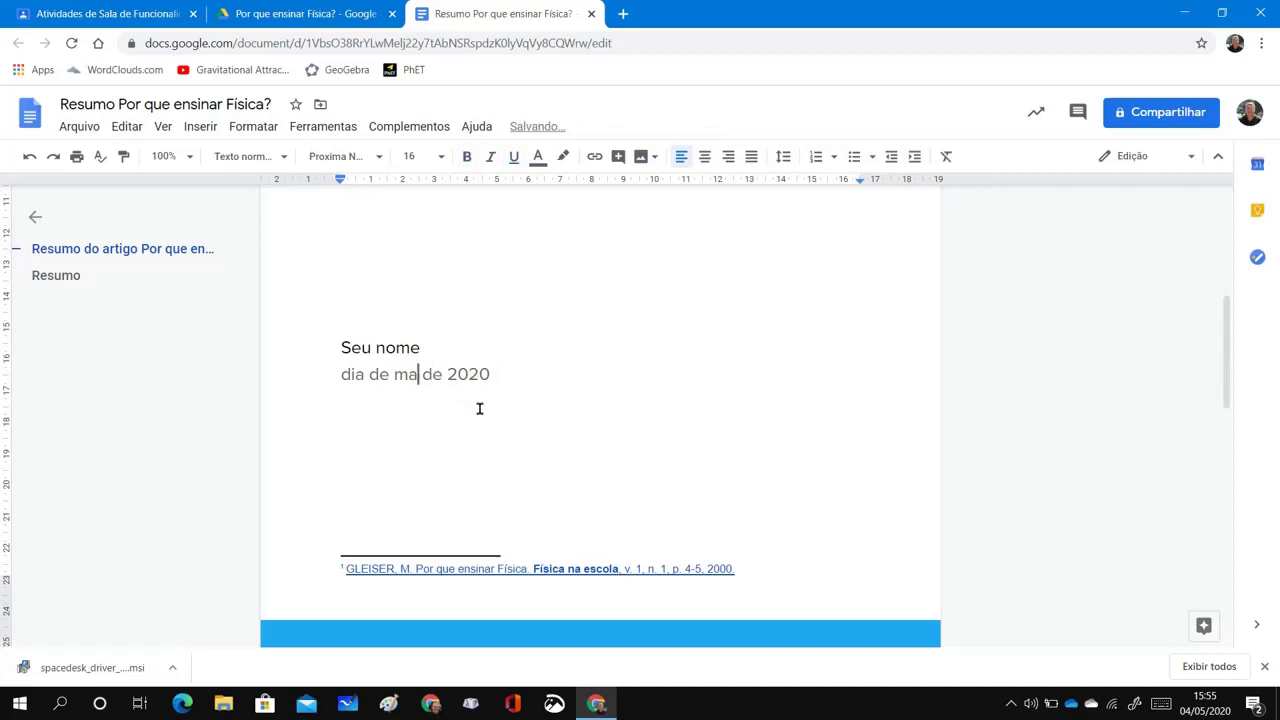
{"action": "type", "text": "junho"}
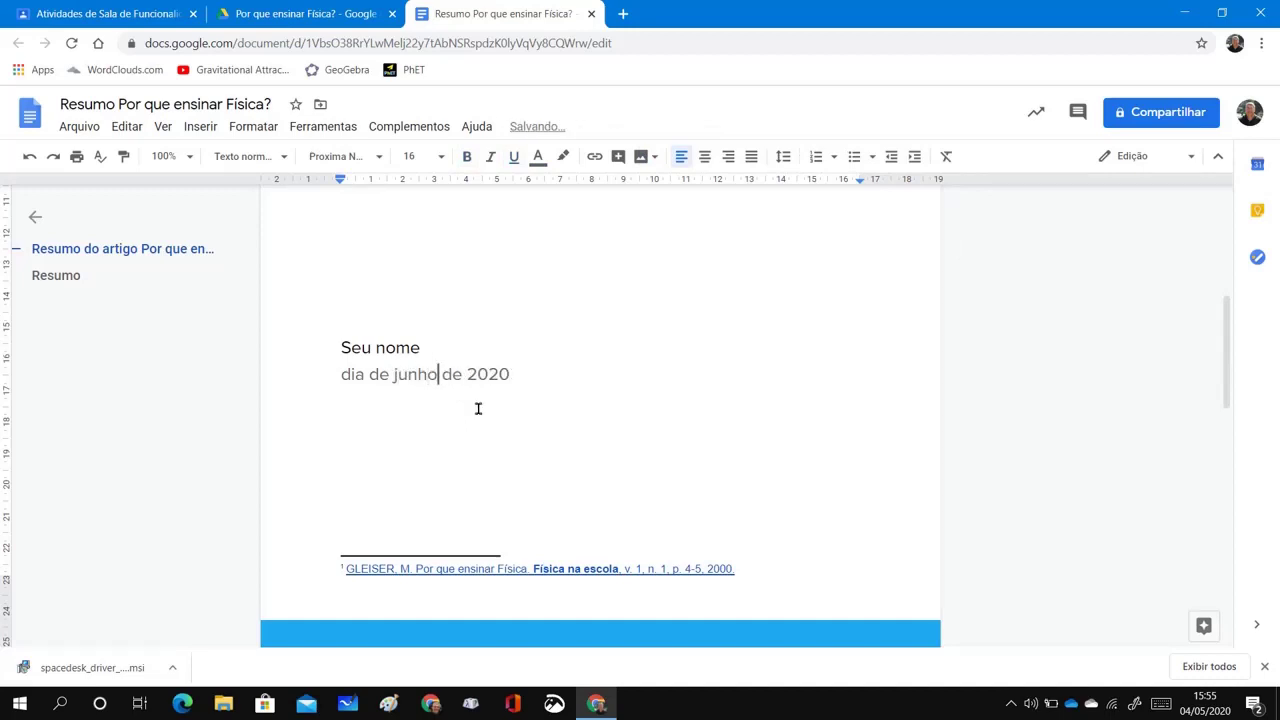
{"action": "scroll", "coordinate": [540, 423], "scroll_direction": "down", "scroll_amount": 4}
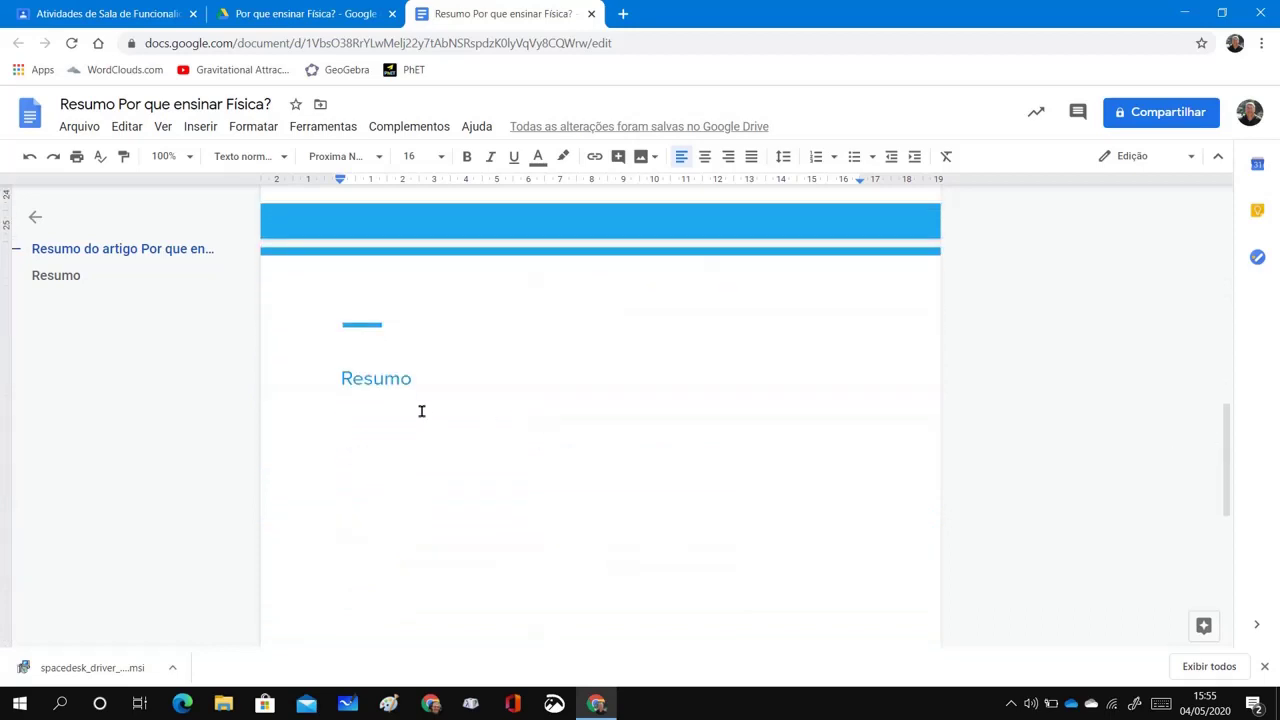
{"action": "scroll", "coordinate": [478, 432], "scroll_direction": "down", "scroll_amount": 5}
{"action": "scroll", "coordinate": [485, 441], "scroll_direction": "up", "scroll_amount": 7}
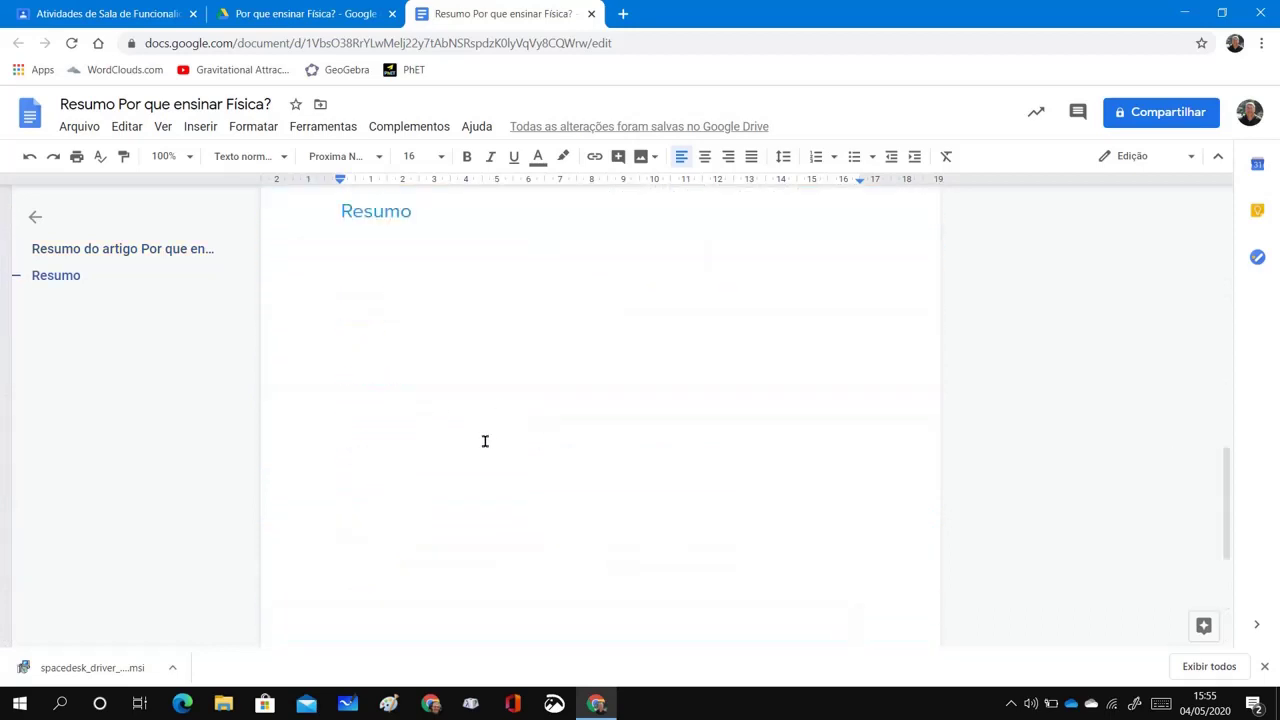
{"action": "scroll", "coordinate": [485, 441], "scroll_direction": "down", "scroll_amount": 2}
{"action": "scroll", "coordinate": [485, 441], "scroll_direction": "up", "scroll_amount": 2}
{"action": "scroll", "coordinate": [485, 441], "scroll_direction": "down", "scroll_amount": 5}
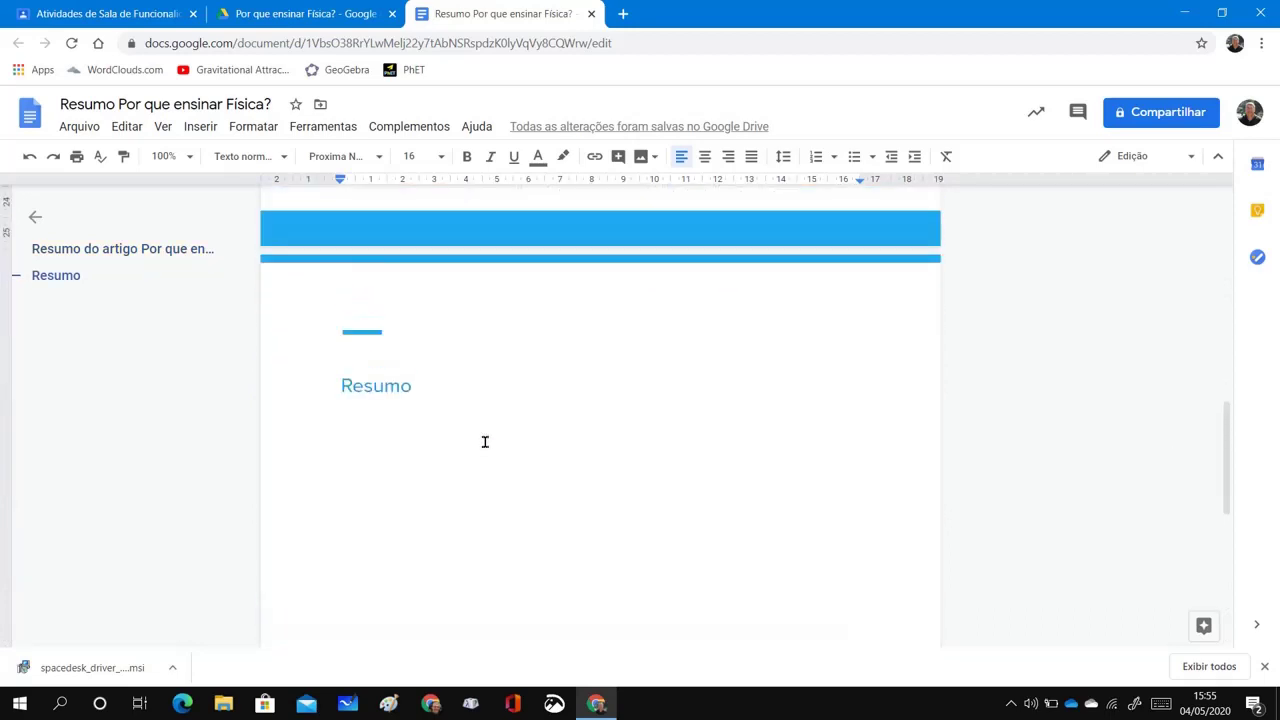
{"action": "scroll", "coordinate": [485, 441], "scroll_direction": "up", "scroll_amount": 8}
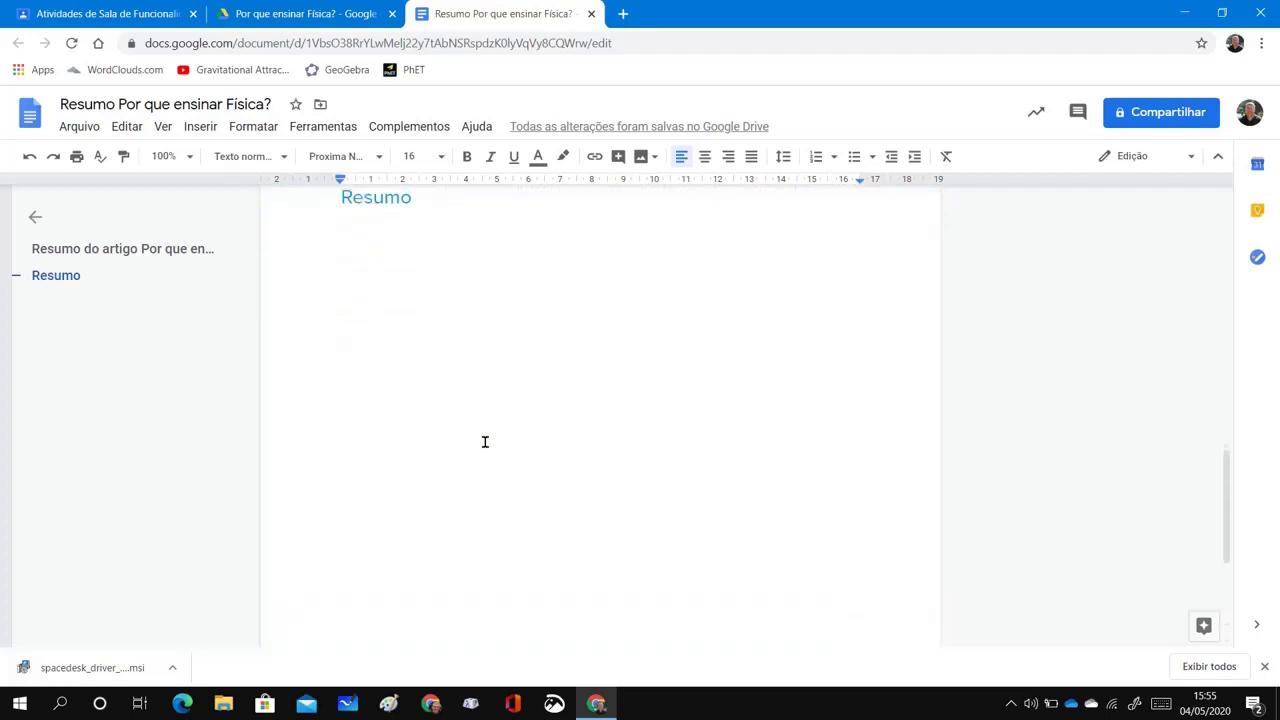
{"action": "scroll", "coordinate": [485, 441], "scroll_direction": "up", "scroll_amount": 4}
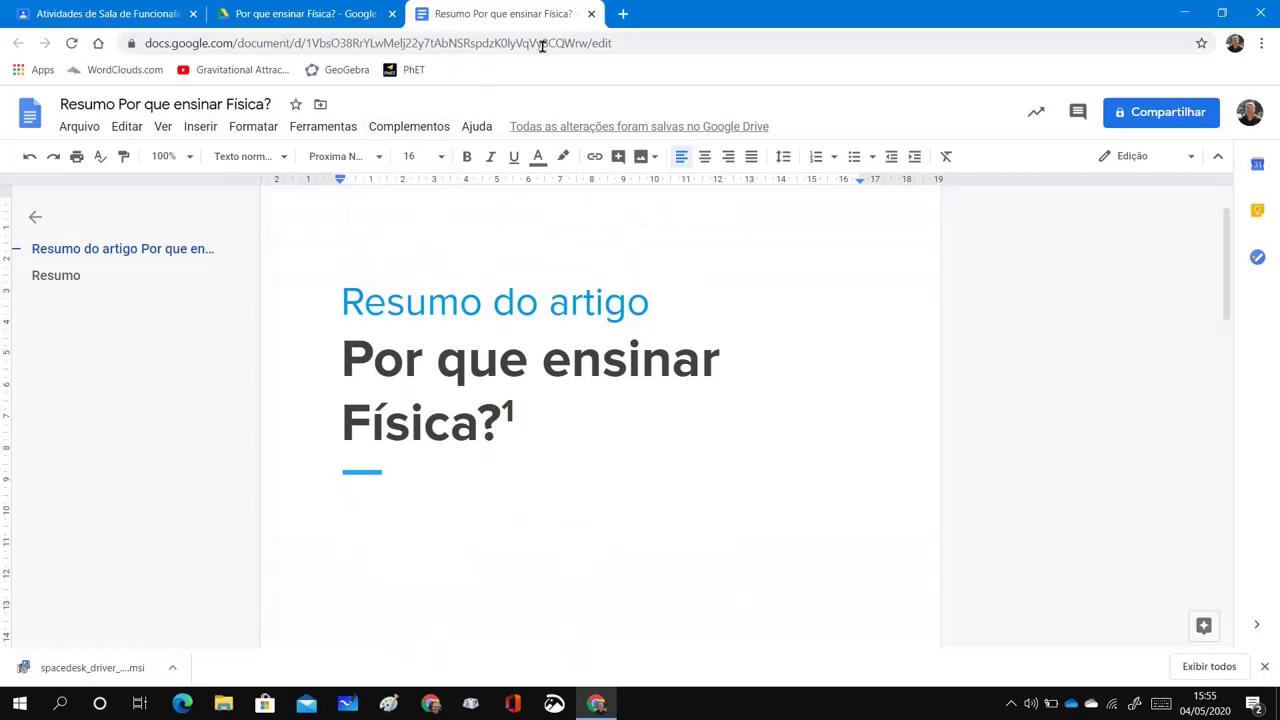
{"action": "left_click", "coordinate": [335, 14]}
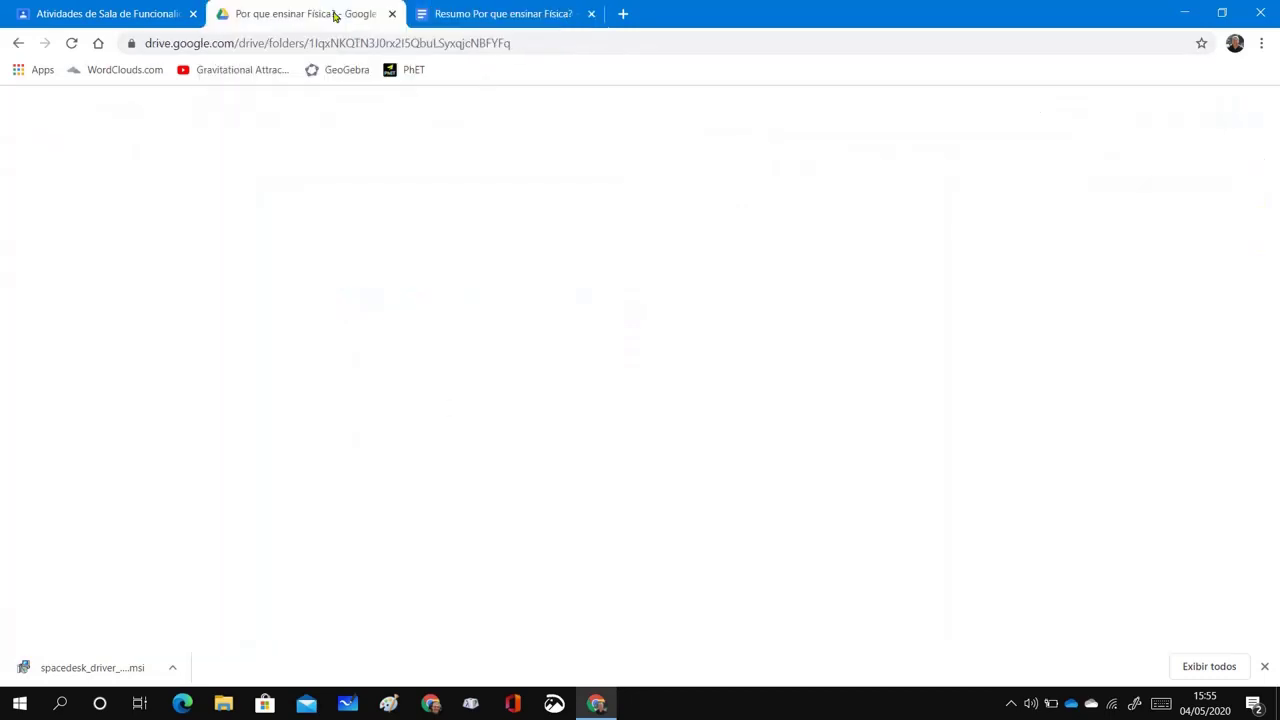
{"action": "left_click", "coordinate": [104, 14]}
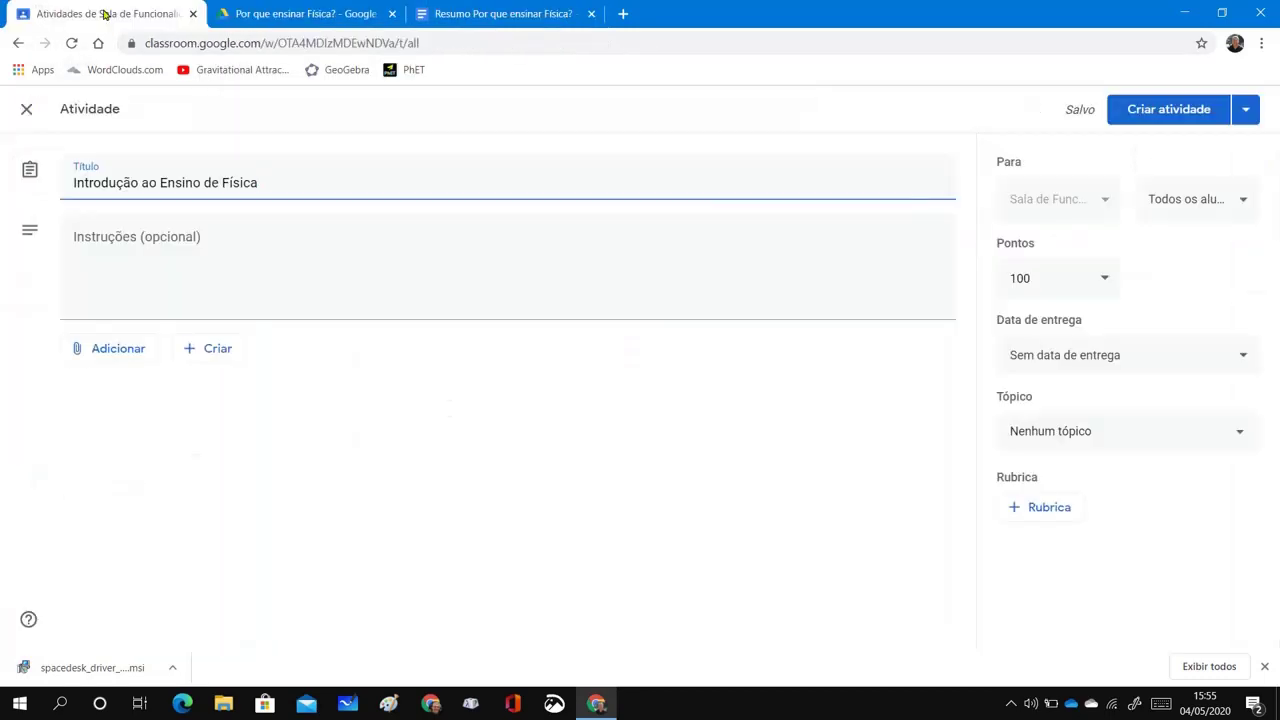
Write instruction '1) Ler o artigo do Prof. … disponível como anexo nesta atividade.'
{"action": "left_click", "coordinate": [221, 245]}
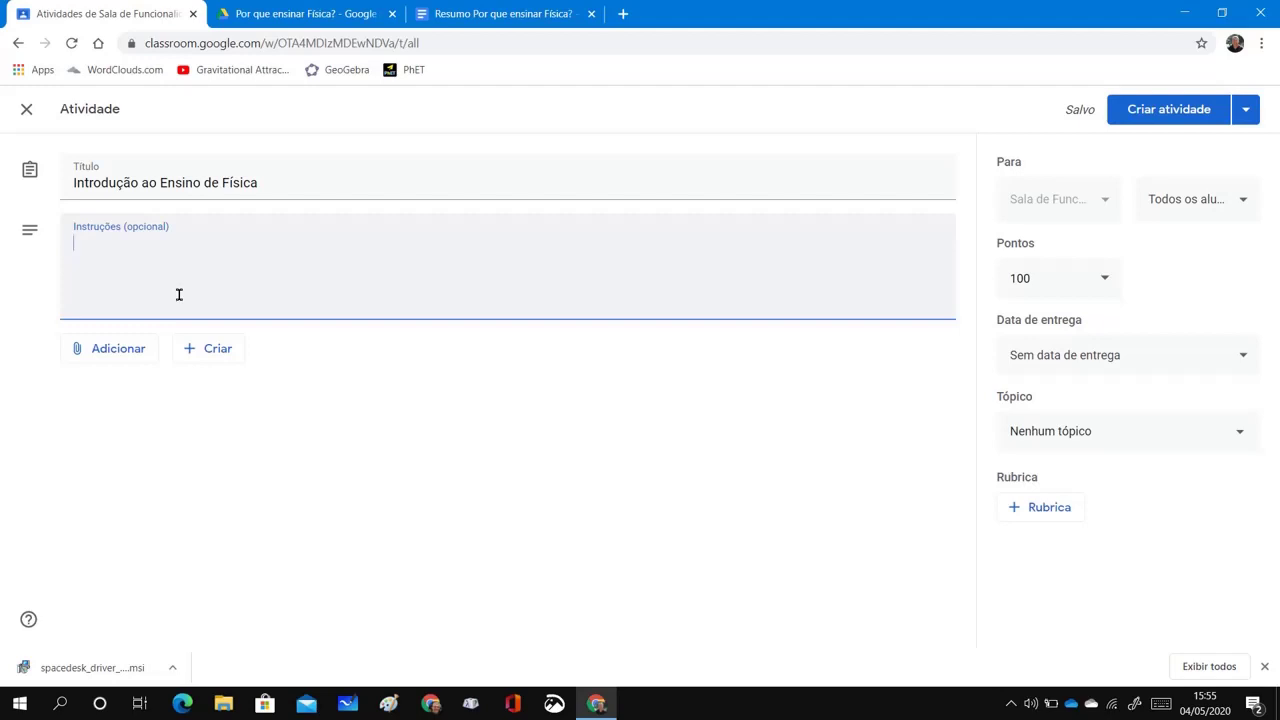
{"action": "type", "text": "1"}
{"action": "type", "text": ") Ler"}
{"action": "type", "text": "o artigo"}
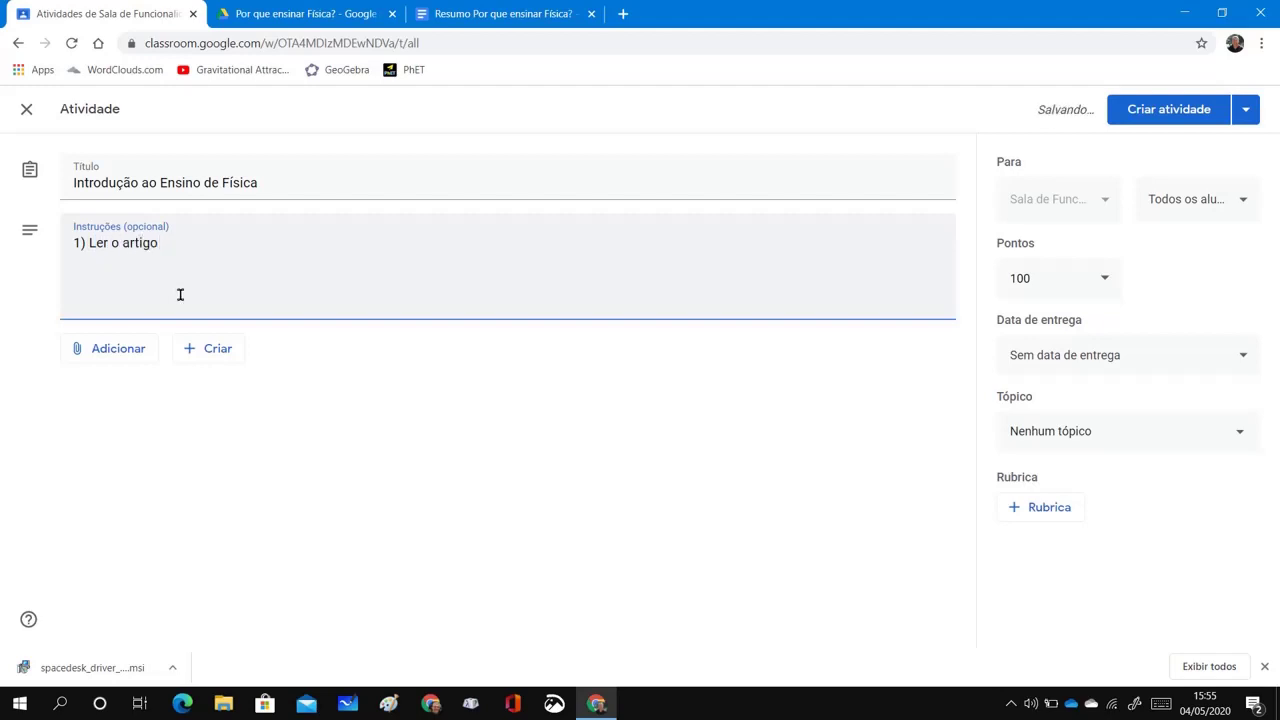
{"action": "type", "text": " do Prof. Mar"}
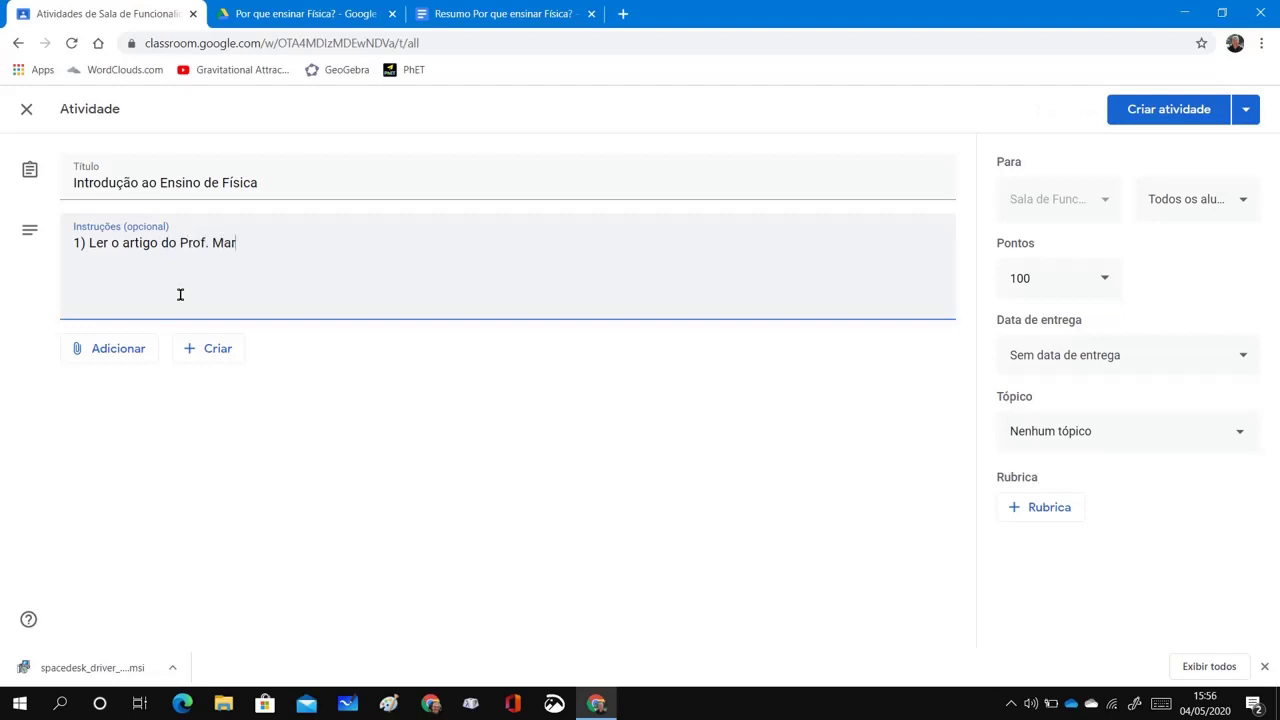
{"action": "type", "text": "celo Gleiser"}
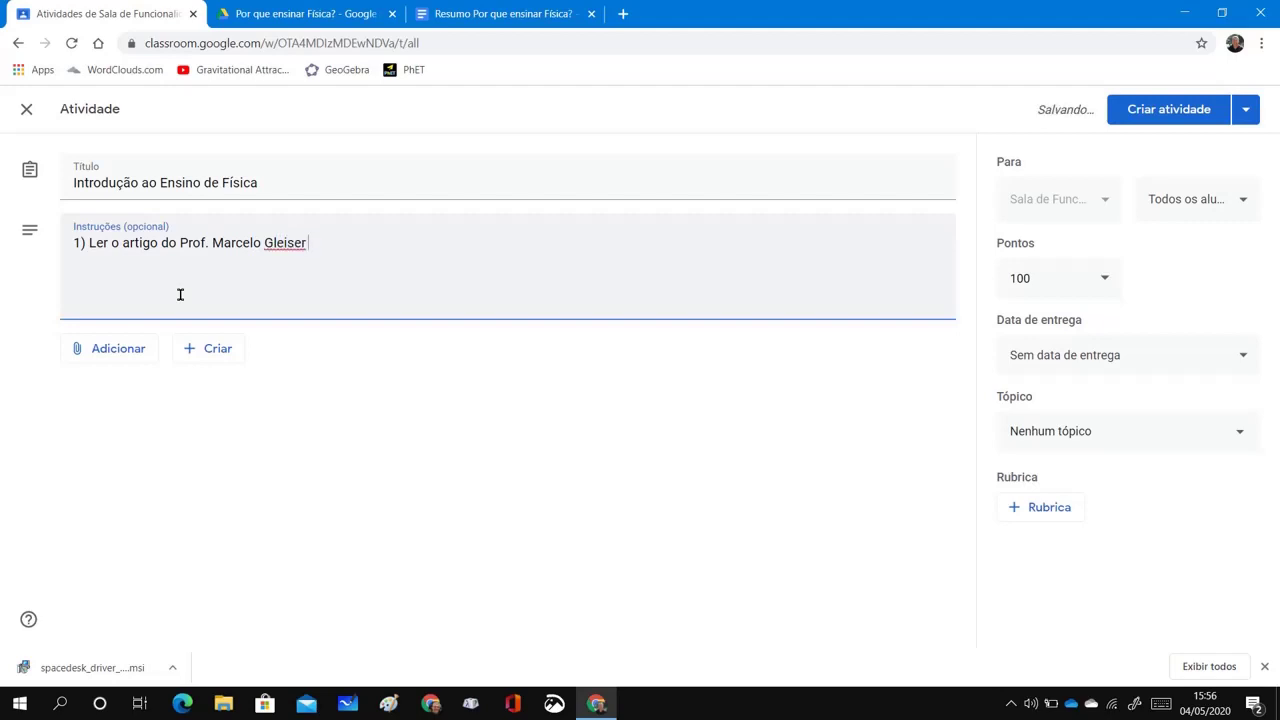
{"action": "type", "text": " disponível como anexo"}
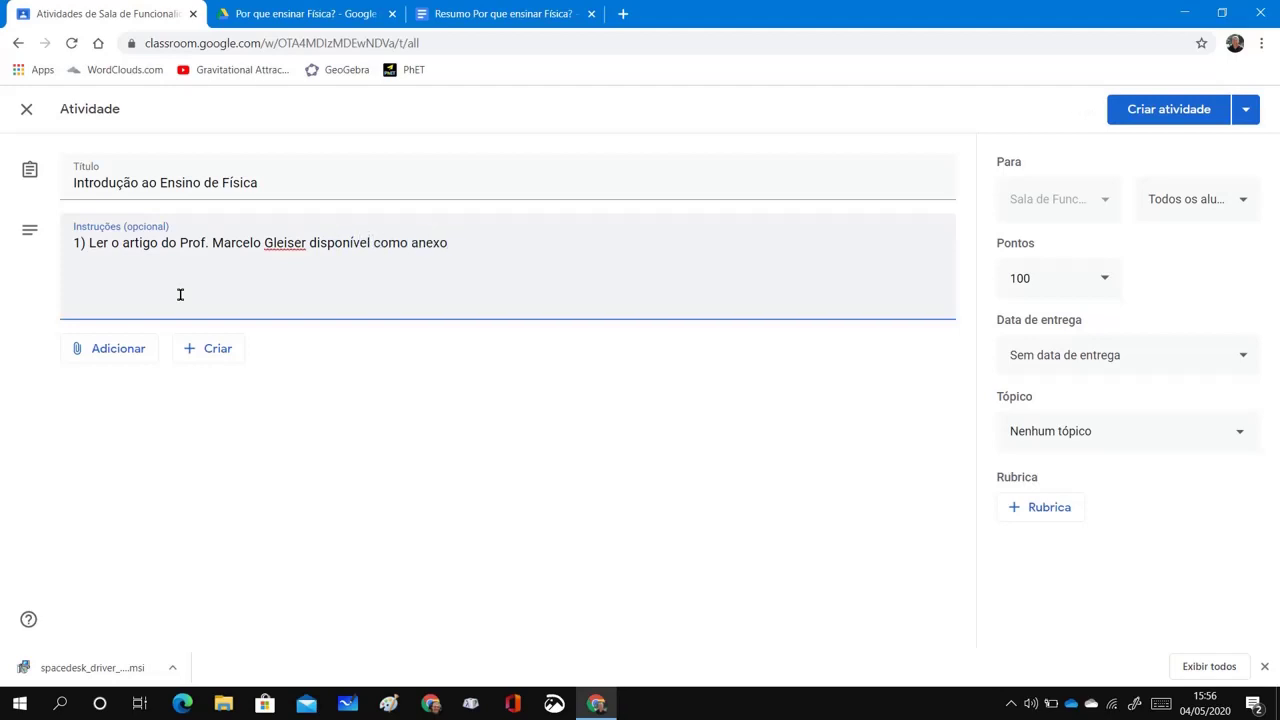
{"action": "type", "text": " nesta atividade"}
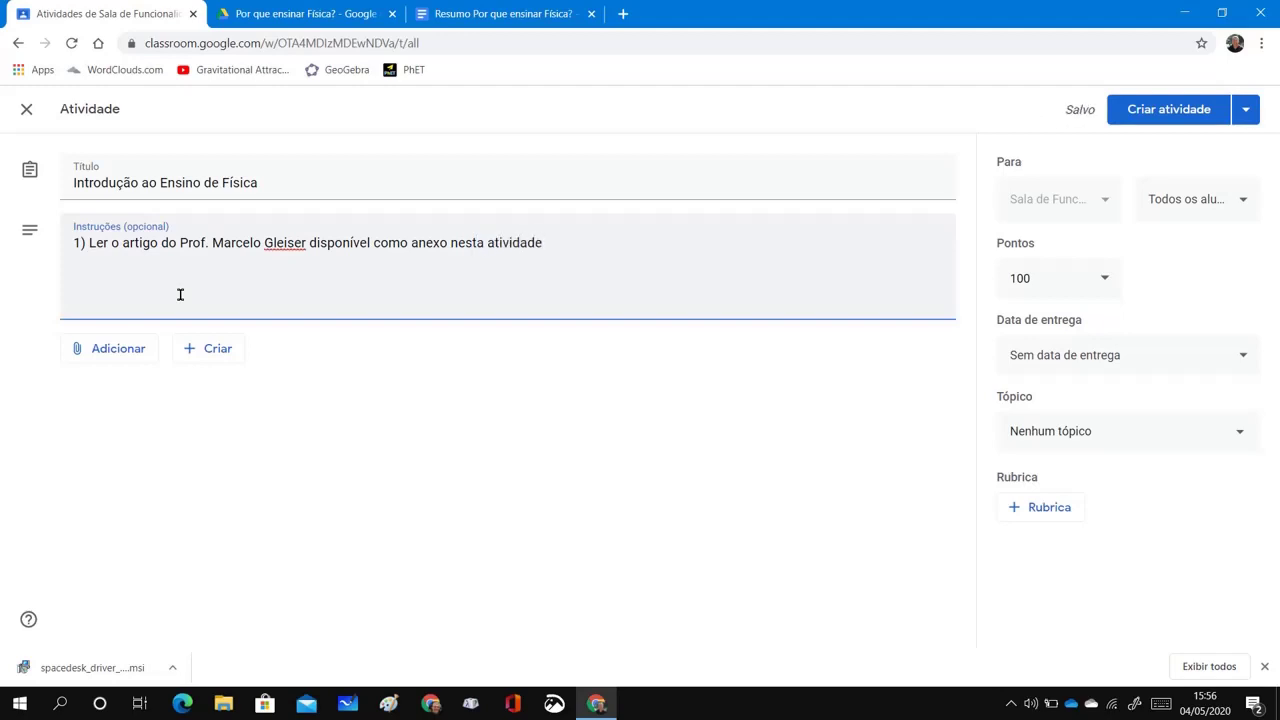
{"action": "type", "text": "."}
Attach Gleiser_2000.pdf from Drive's Funcionalidades > Documentos > Por que ensinar Física? folder
{"action": "left_click", "coordinate": [108, 351]}
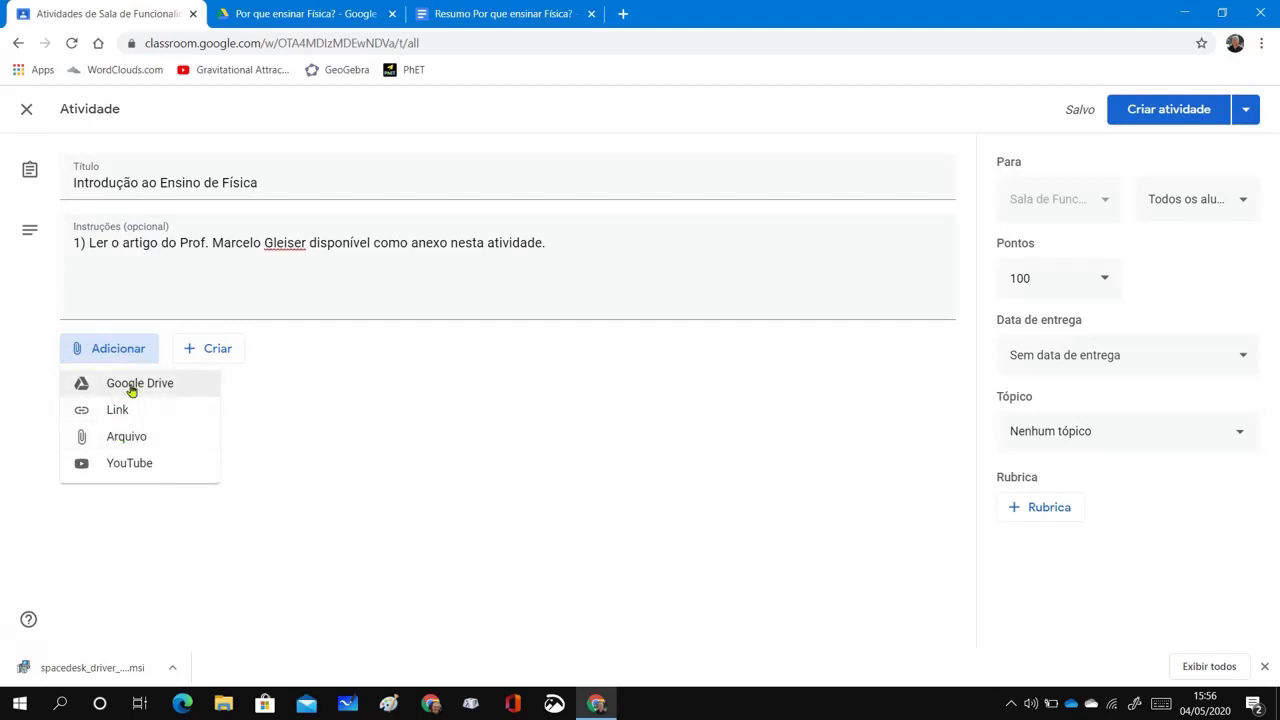
{"action": "left_click", "coordinate": [131, 387]}
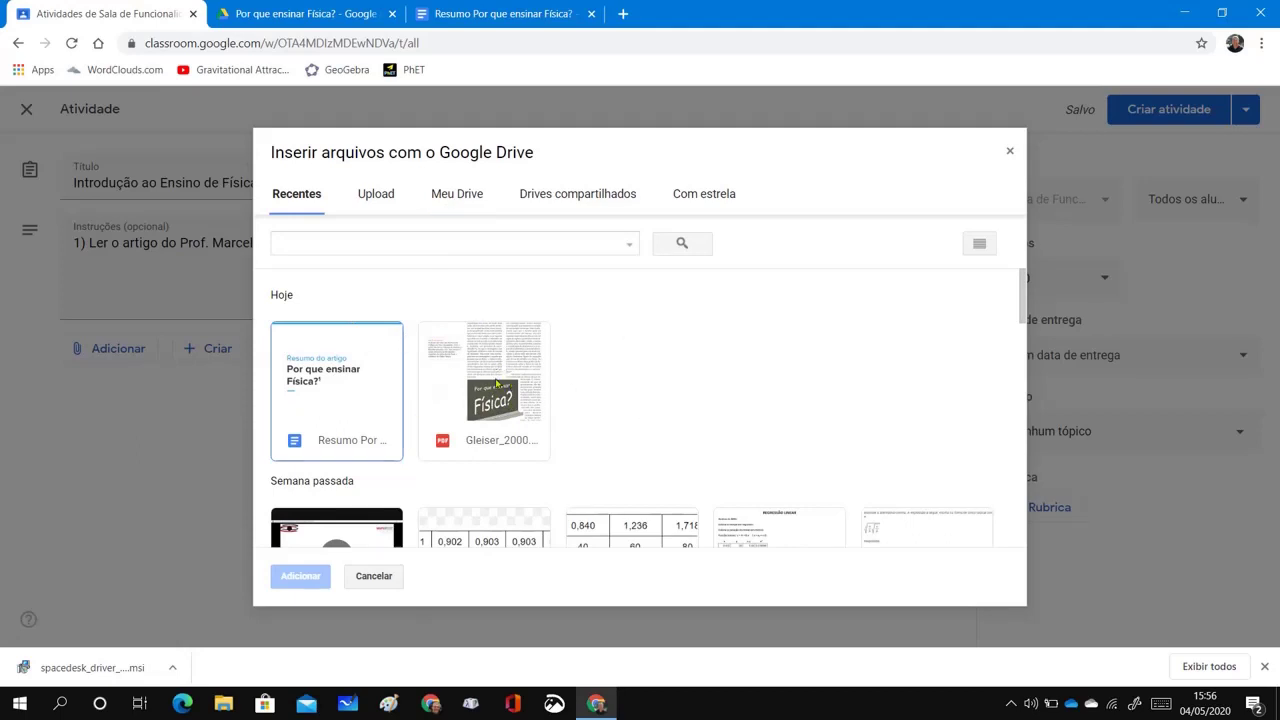
{"action": "left_click", "coordinate": [466, 199]}
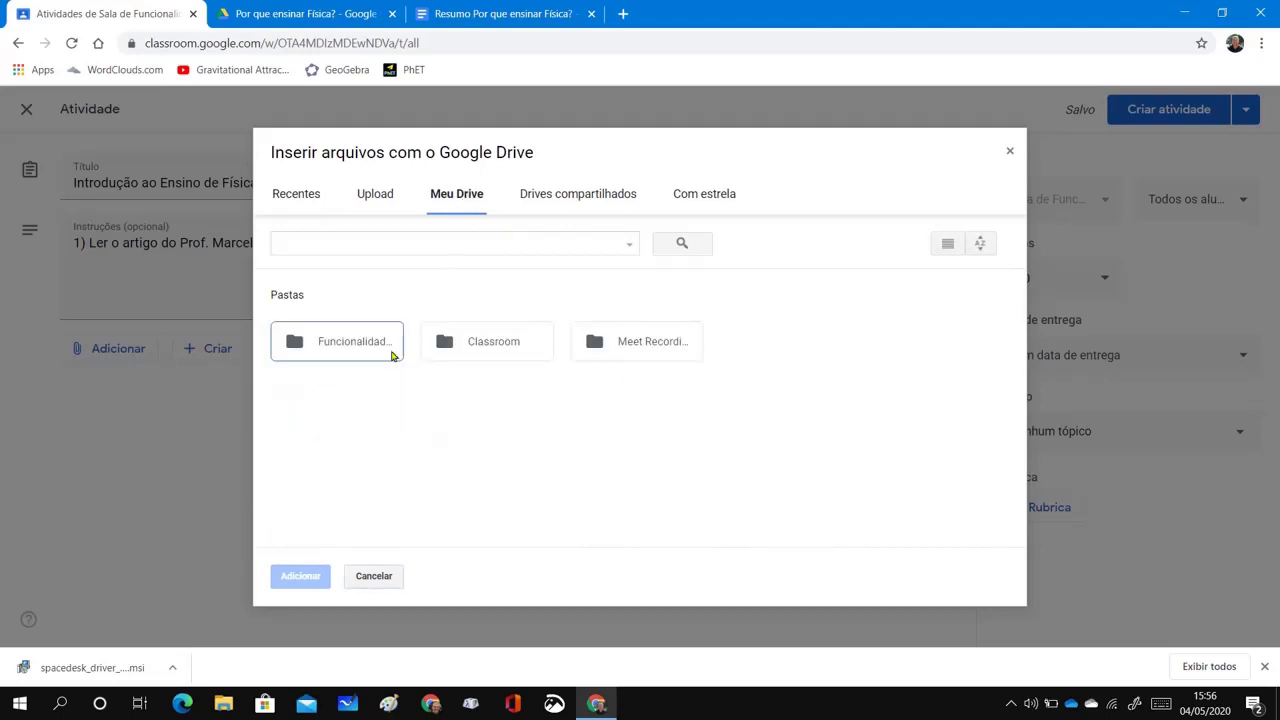
{"action": "double_click", "coordinate": [352, 345]}
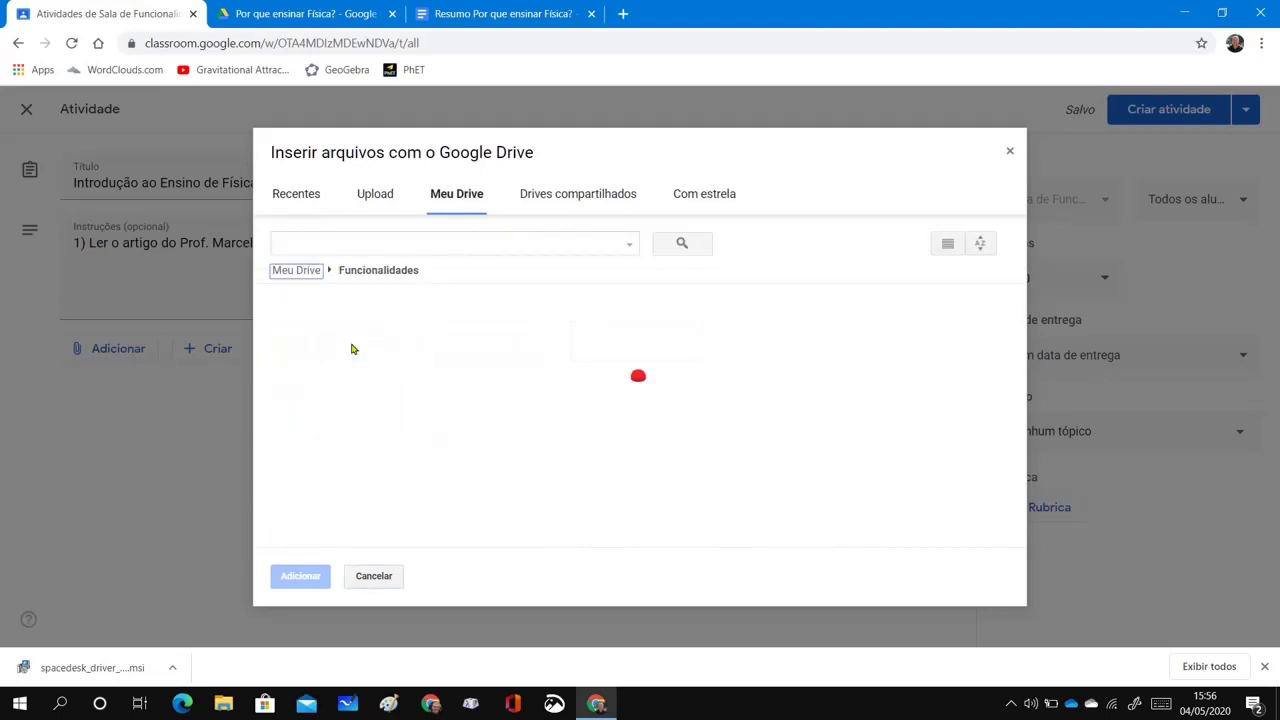
{"action": "double_click", "coordinate": [468, 363]}
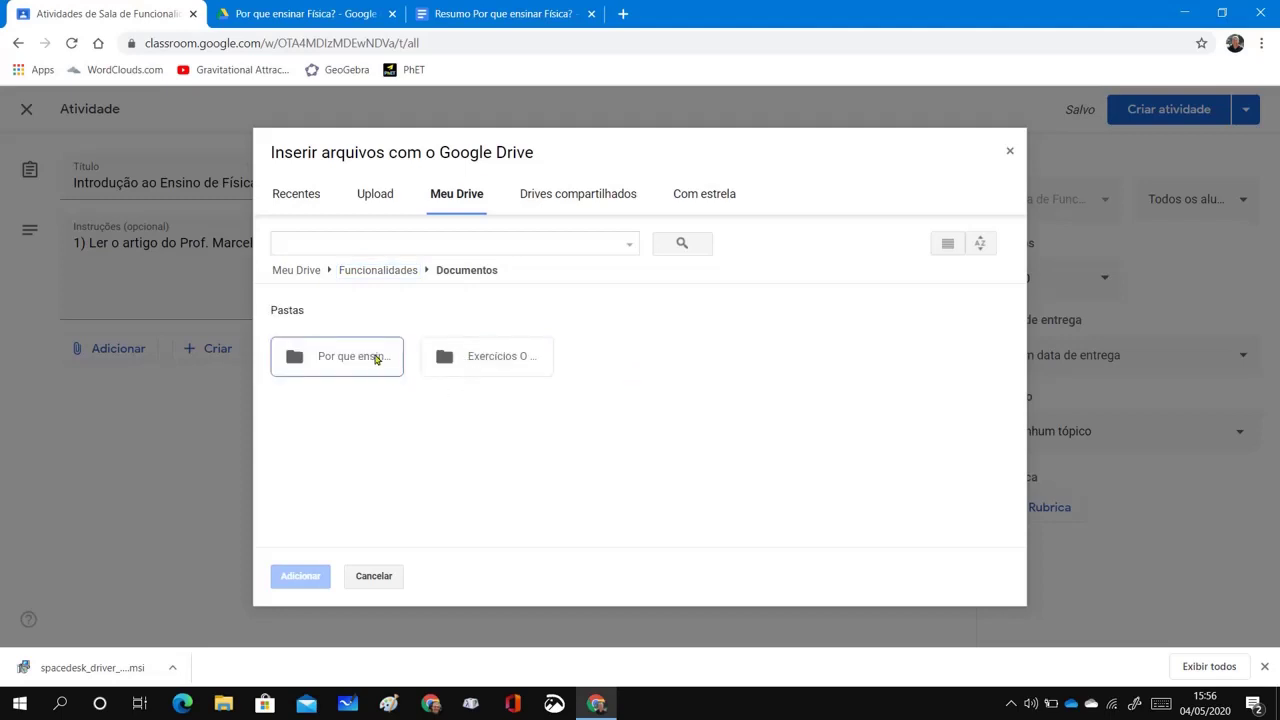
{"action": "double_click", "coordinate": [381, 362]}
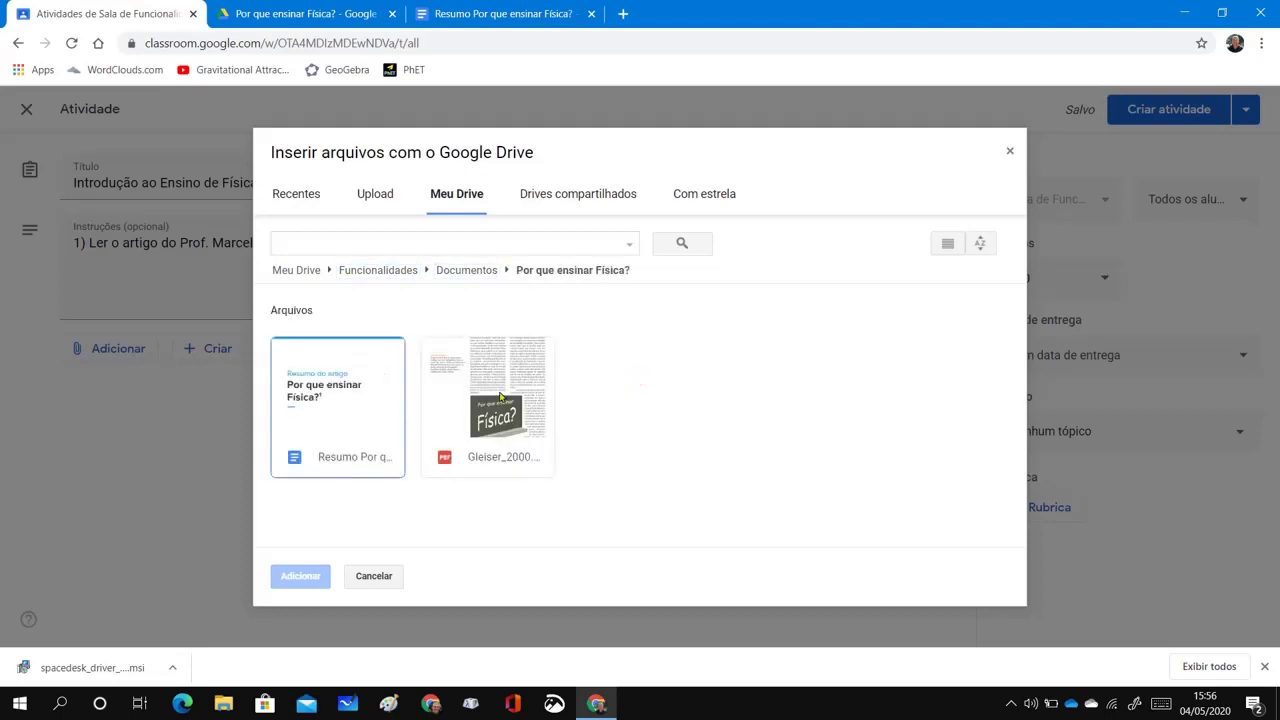
{"action": "left_click", "coordinate": [502, 402]}
{"action": "left_click", "coordinate": [325, 575]}
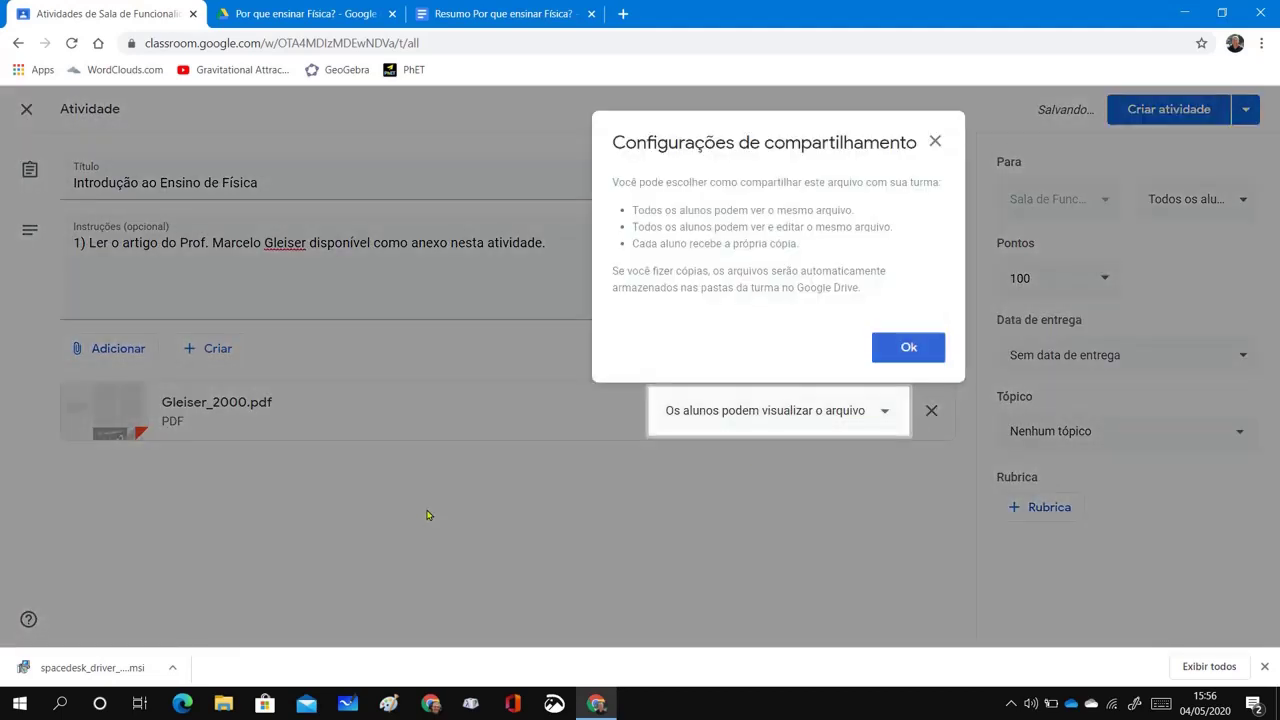
Set the PDF attachment's sharing to 'Fazer uma cópia para cada aluno'
{"action": "left_click", "coordinate": [899, 354]}
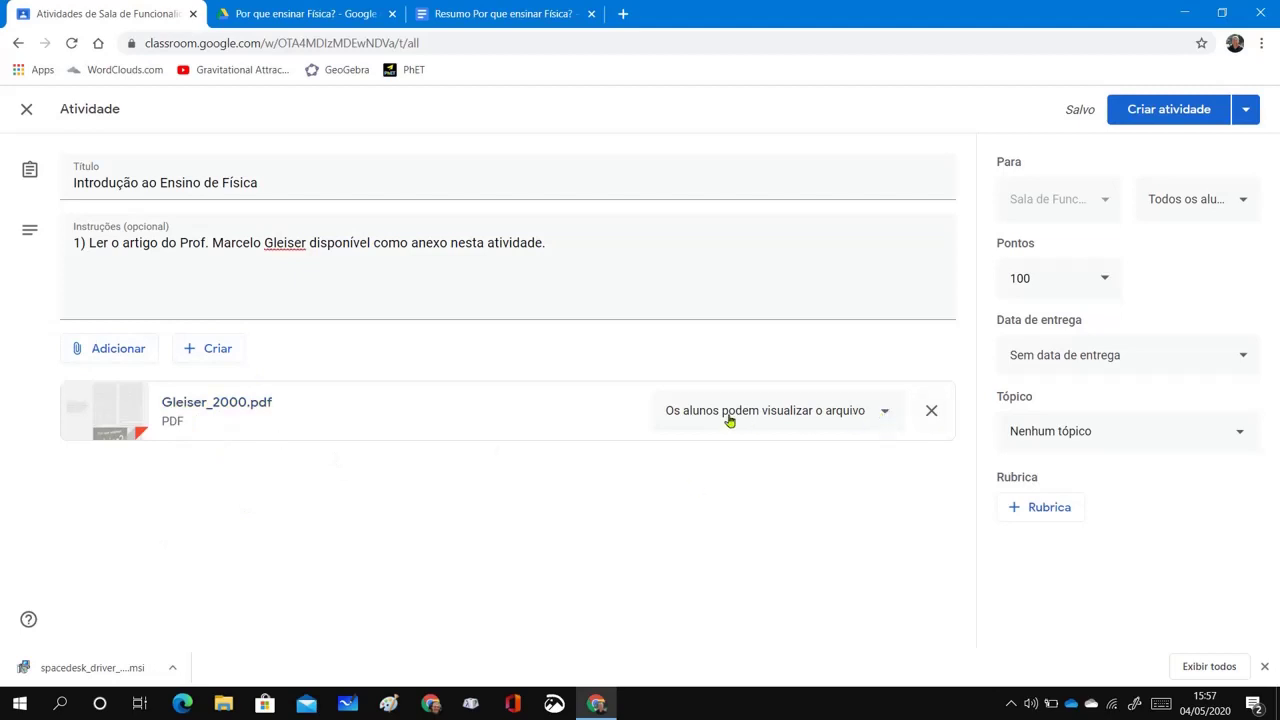
{"action": "left_click", "coordinate": [884, 418]}
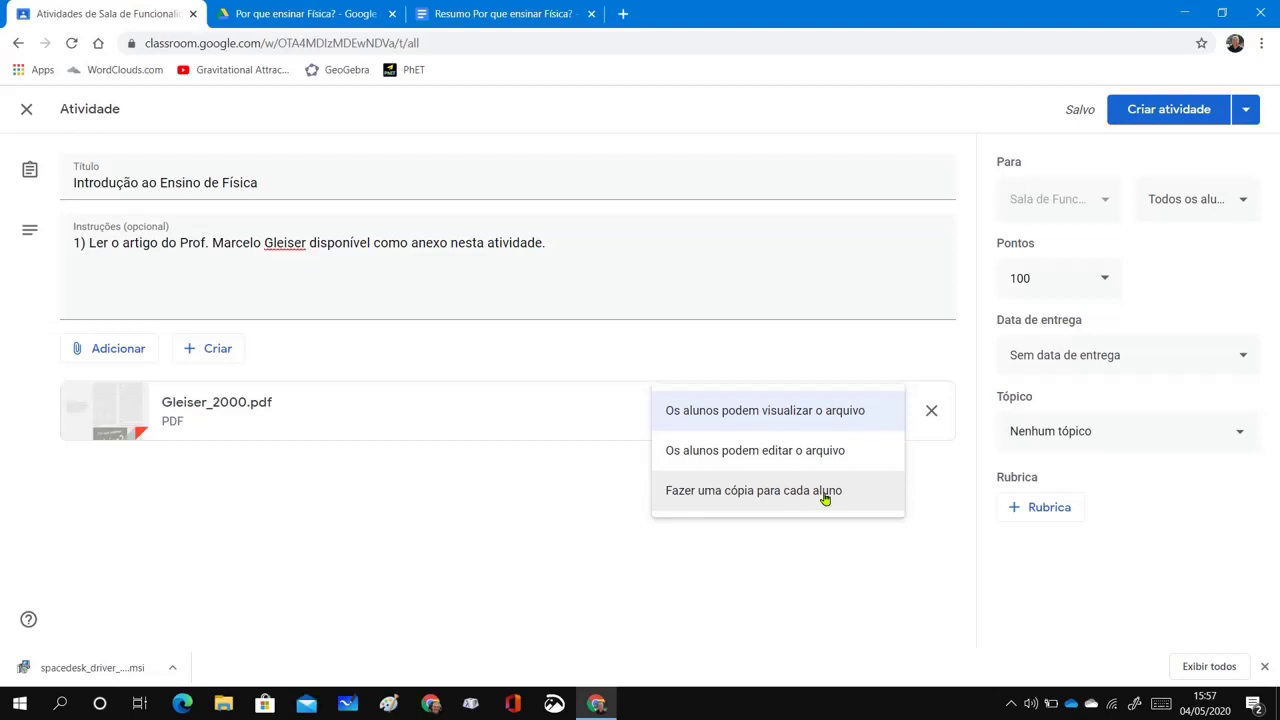
{"action": "left_click", "coordinate": [825, 491]}
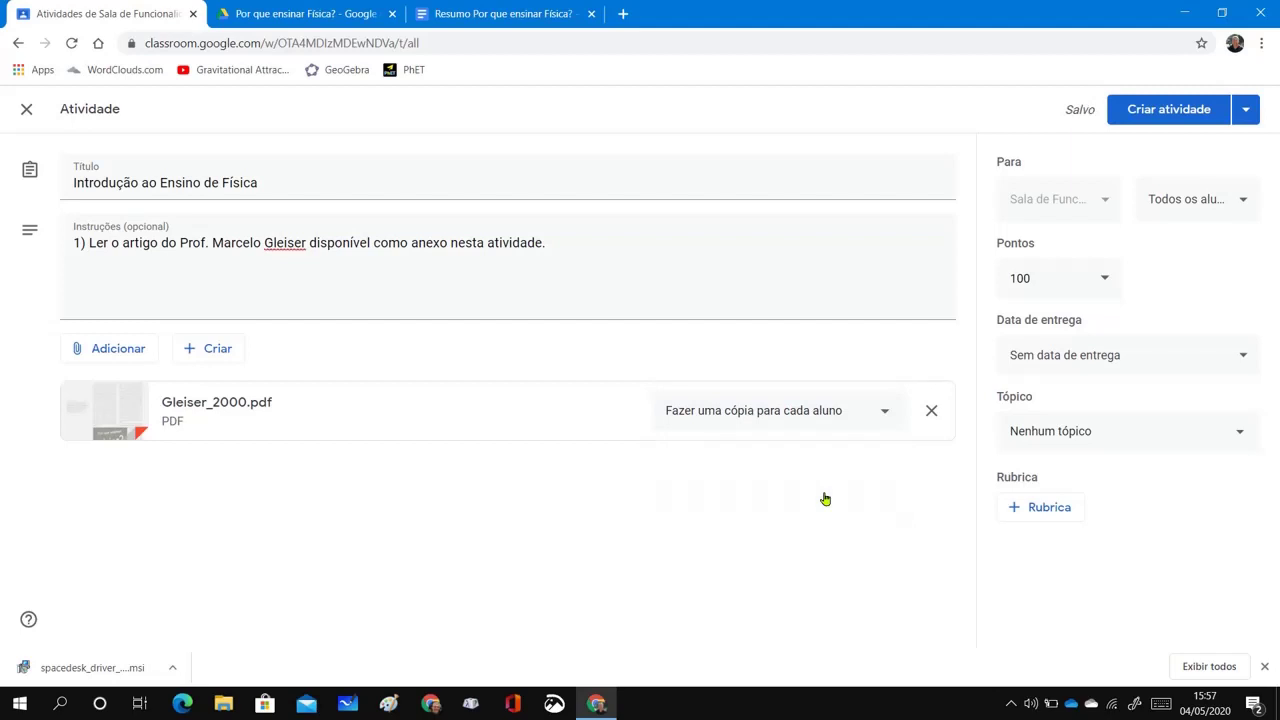
Add the line '2) Elaborar um resumo do artigo. Utilizar o modelo anexo a esta atividade.'
{"action": "left_click", "coordinate": [573, 241]}
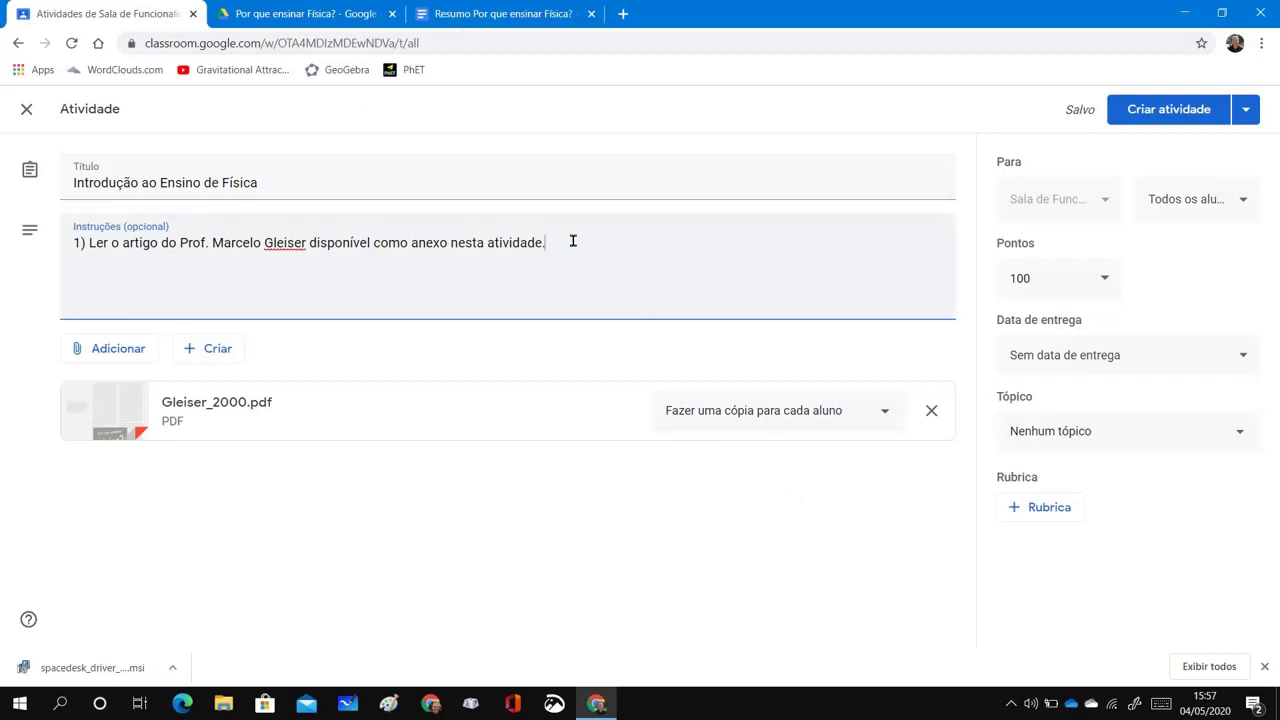
{"action": "key", "text": "Return"}
{"action": "type", "text": "2) Elaboar"}
{"action": "key", "text": "BackSpace"}
{"action": "key", "text": "BackSpace"}
{"action": "key", "text": "BackSpace"}
{"action": "type", "text": "rar um re"}
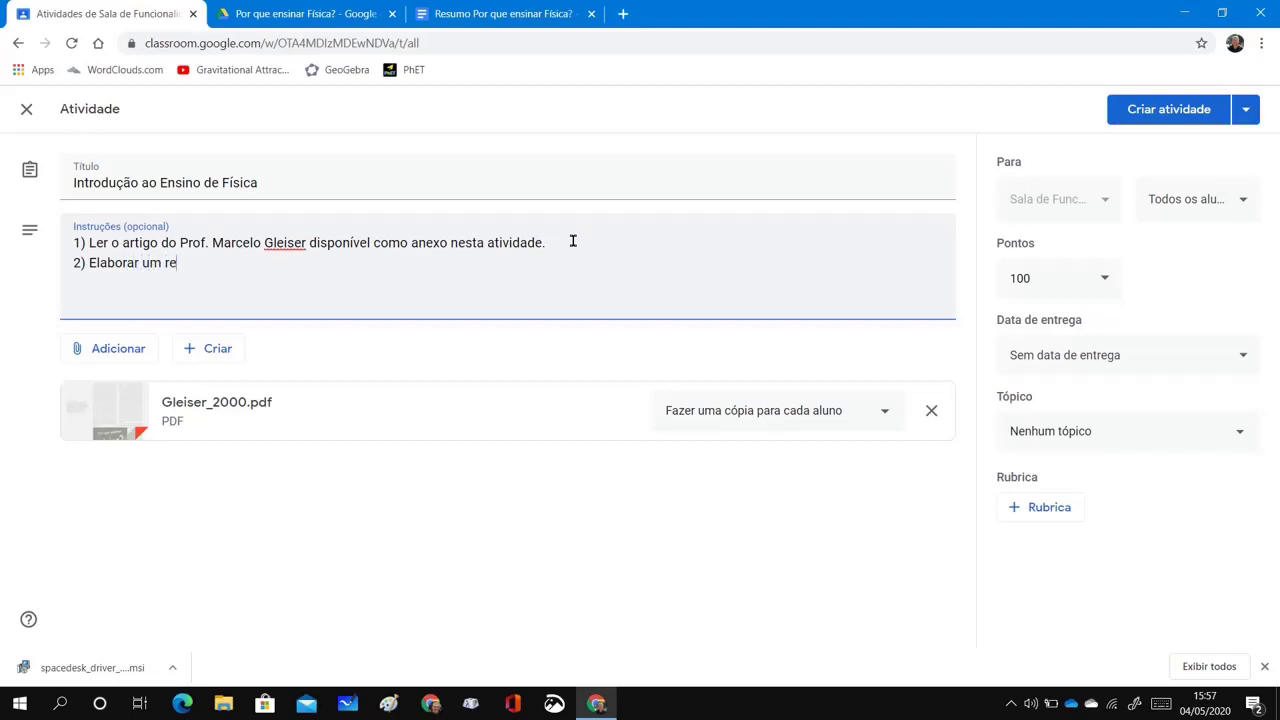
{"action": "type", "text": "sumo do artigo. Utilizar o m"}
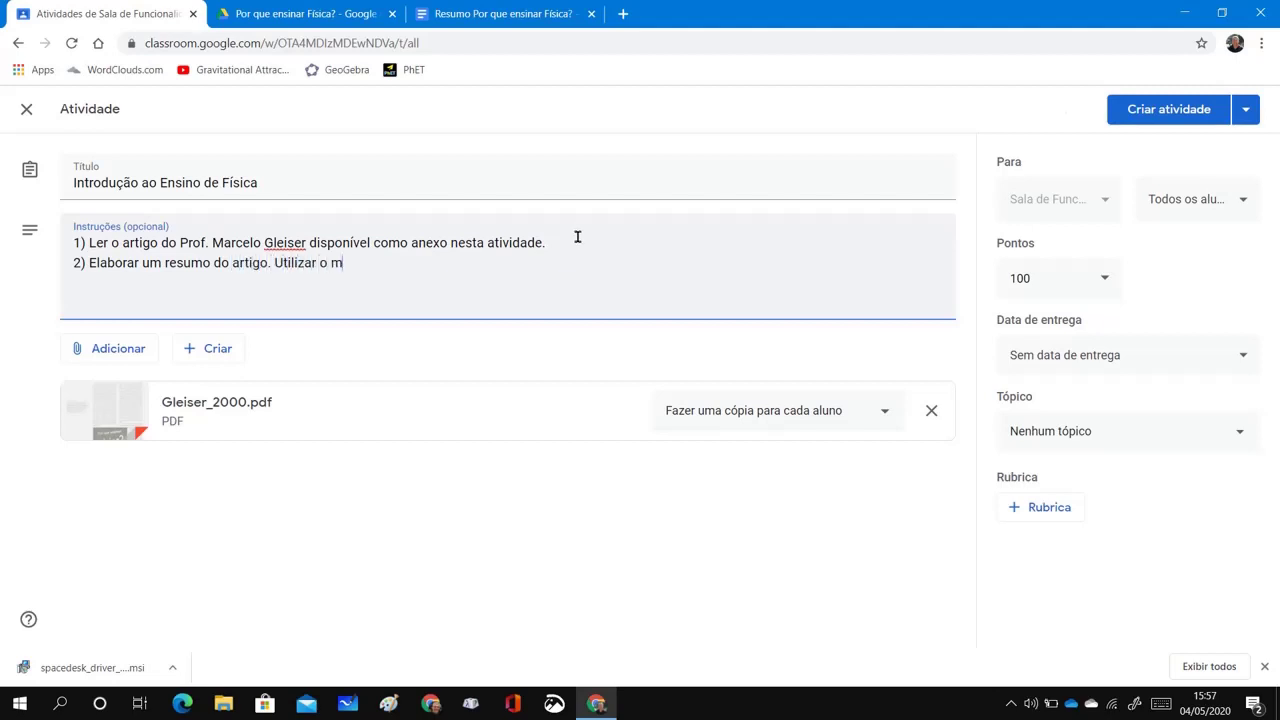
{"action": "type", "text": "odelo anexo a esta "}
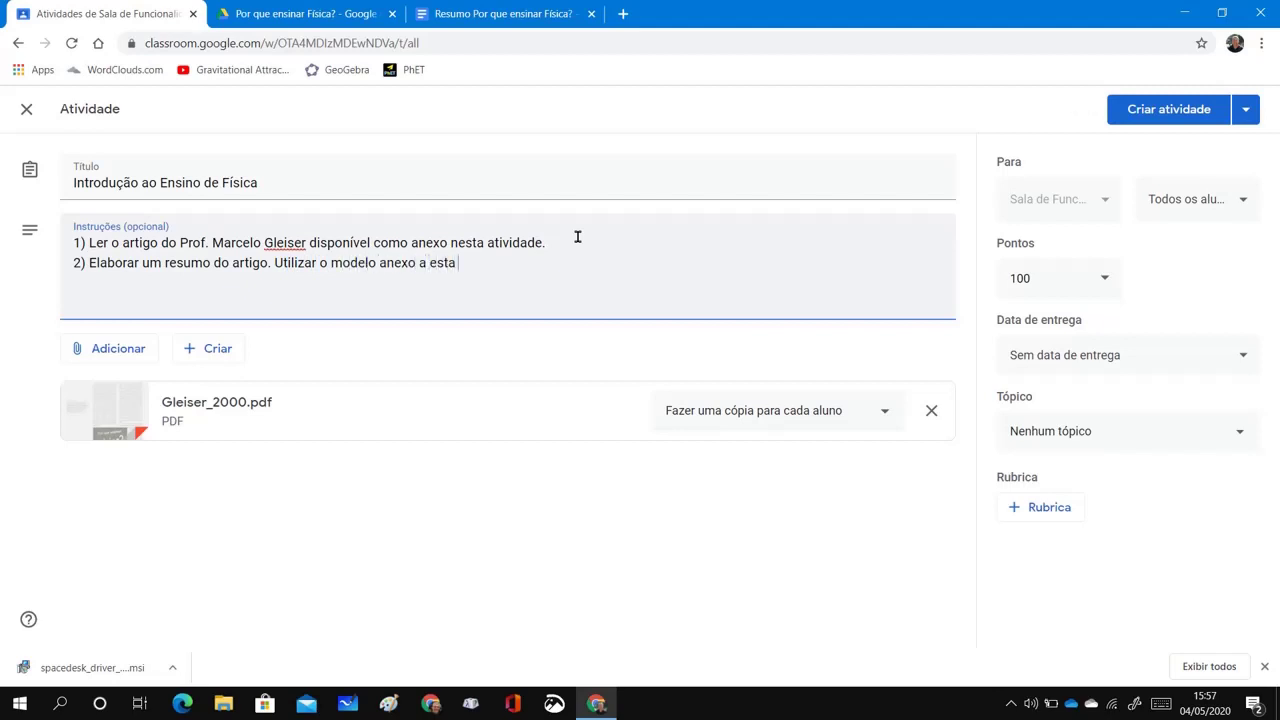
{"action": "type", "text": "atividade."}
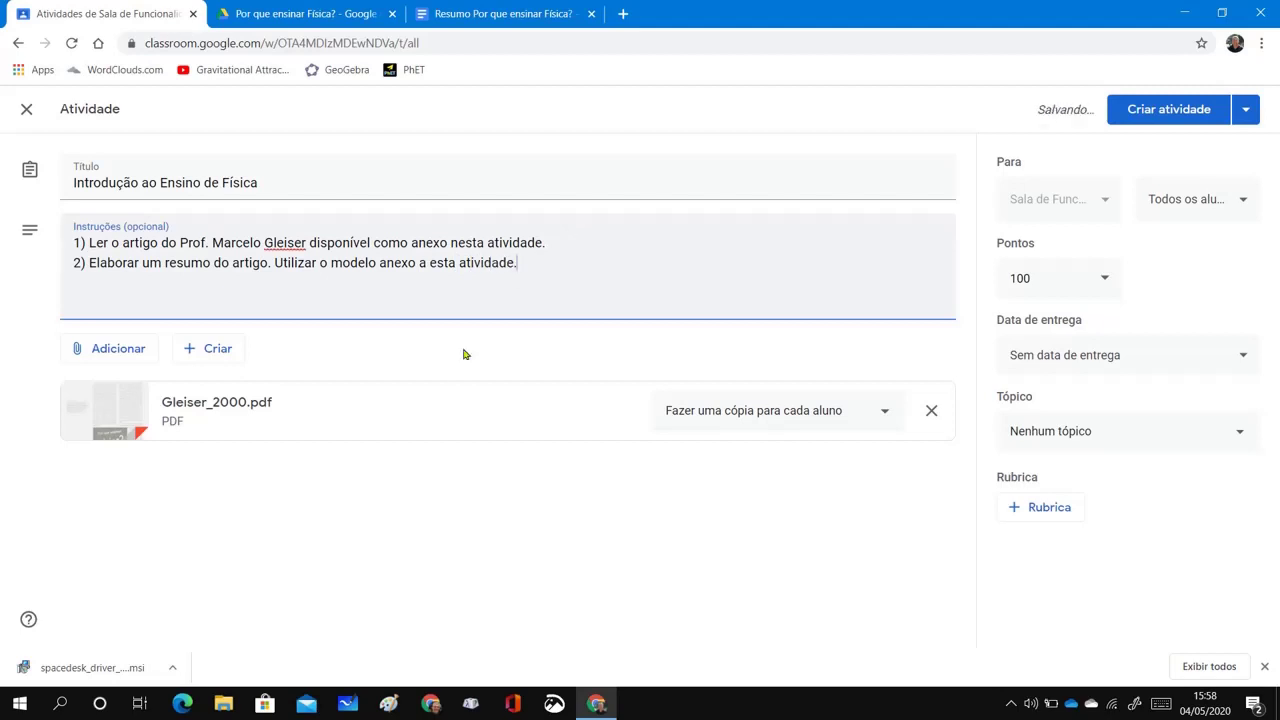
Attach the 'Resumo Por que ensinar Física?' Doc from Drive with 'Fazer uma cópia para cada aluno' sharing
{"action": "left_click", "coordinate": [123, 353]}
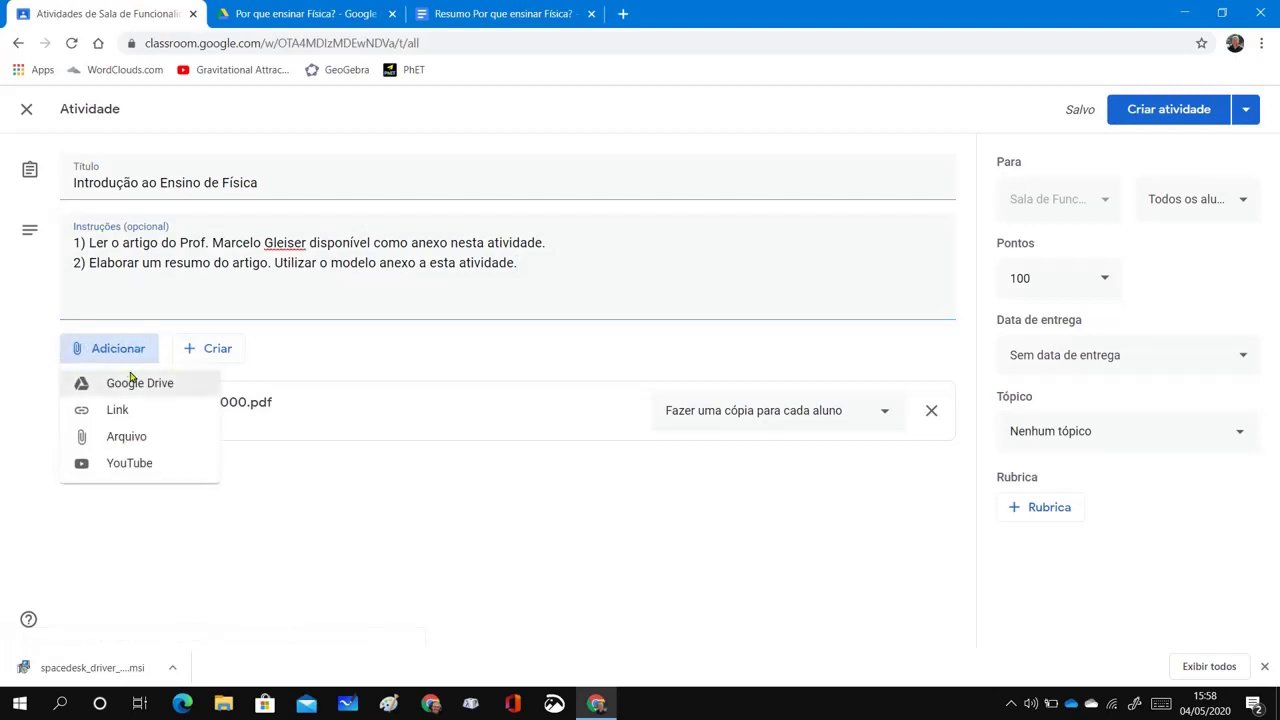
{"action": "left_click", "coordinate": [131, 385]}
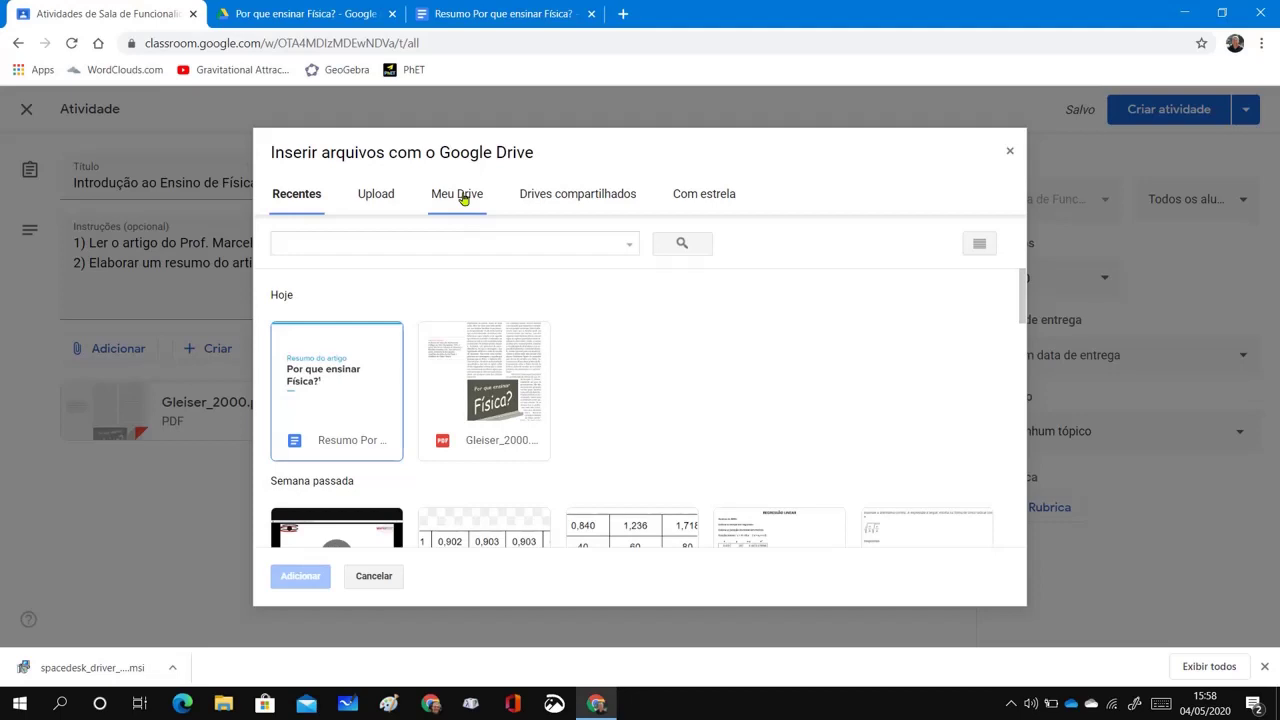
{"action": "left_click", "coordinate": [343, 389]}
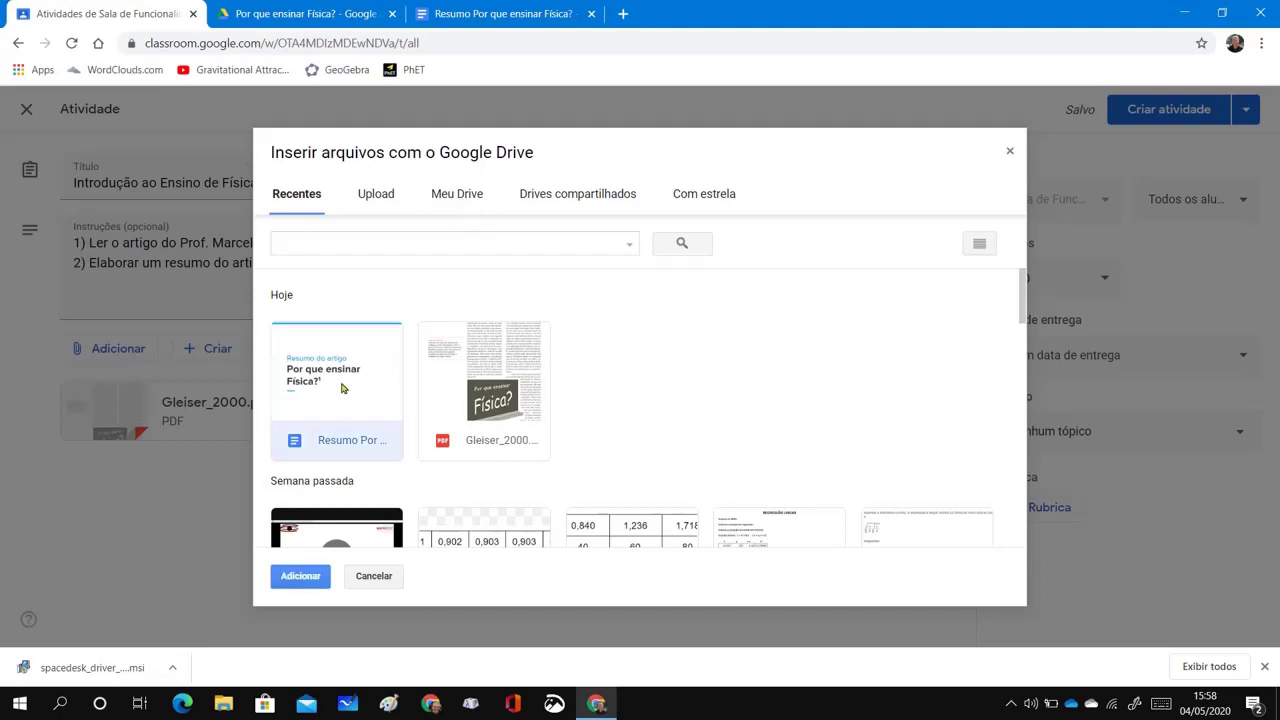
{"action": "left_click", "coordinate": [300, 577]}
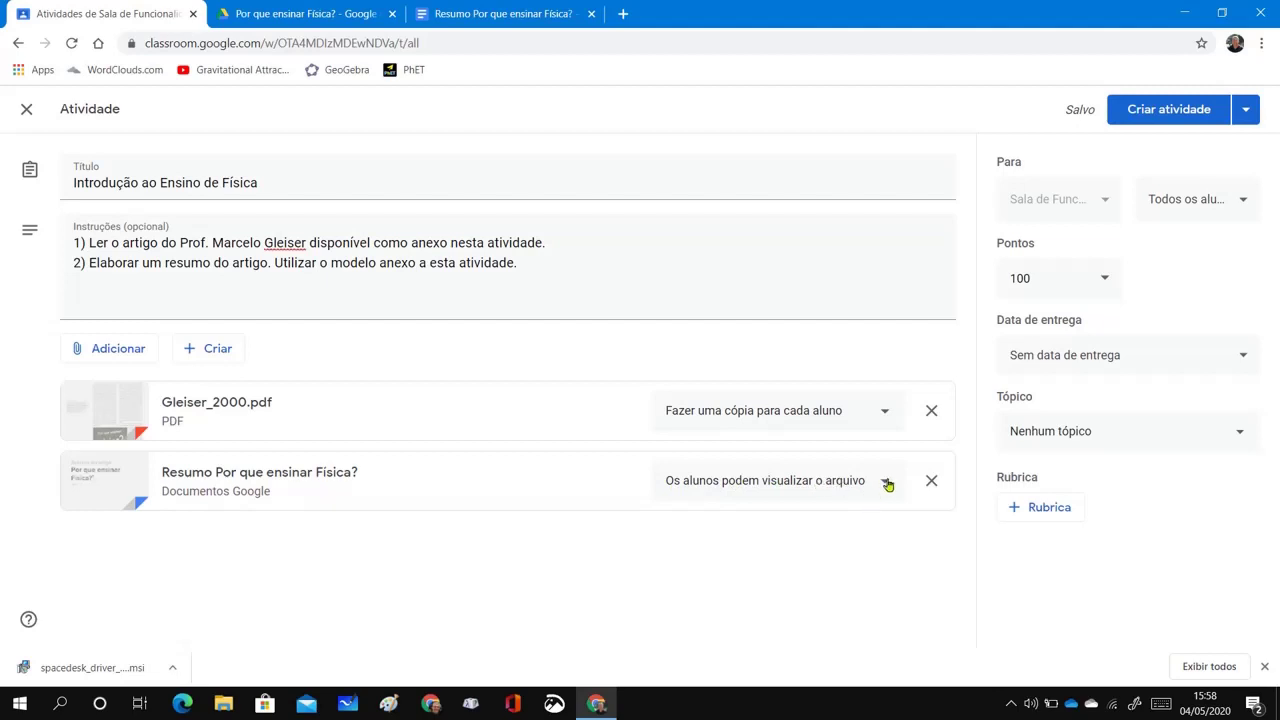
{"action": "left_click", "coordinate": [887, 484]}
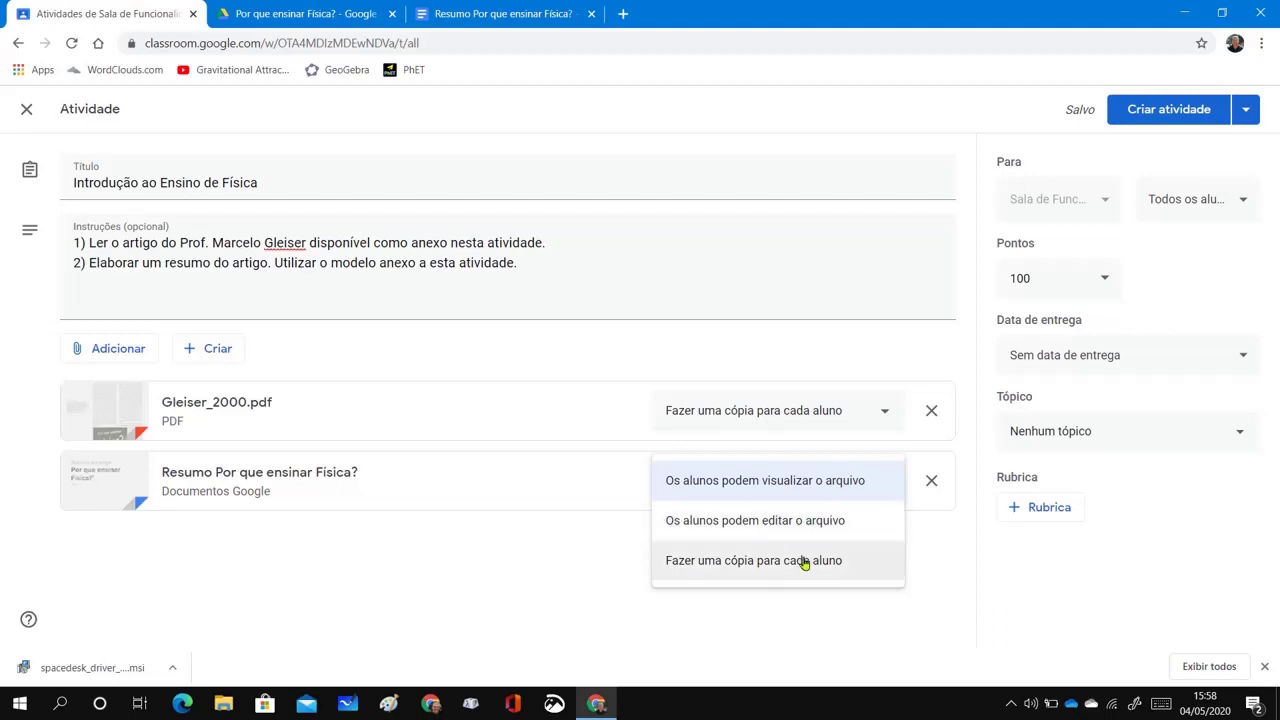
{"action": "left_click", "coordinate": [803, 561]}
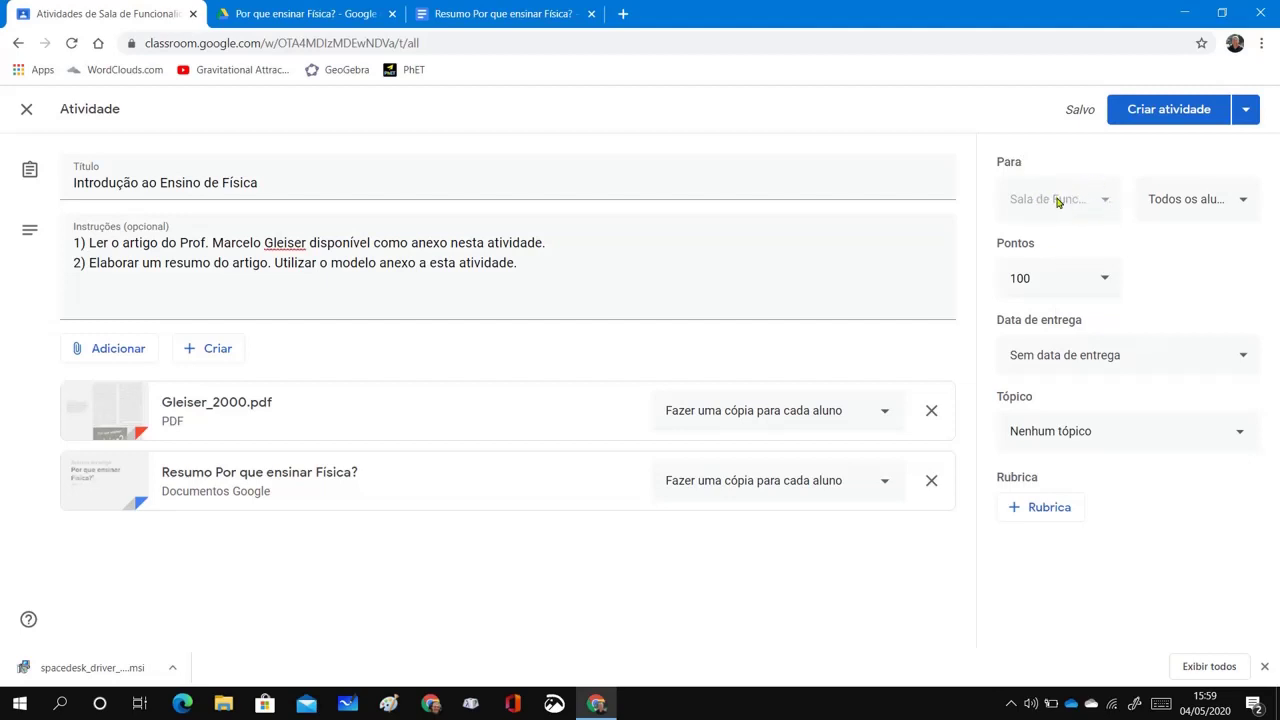
Check the assigned students and topics, and set an initial due date of 6 May at 23:59
{"action": "left_click", "coordinate": [1245, 202]}
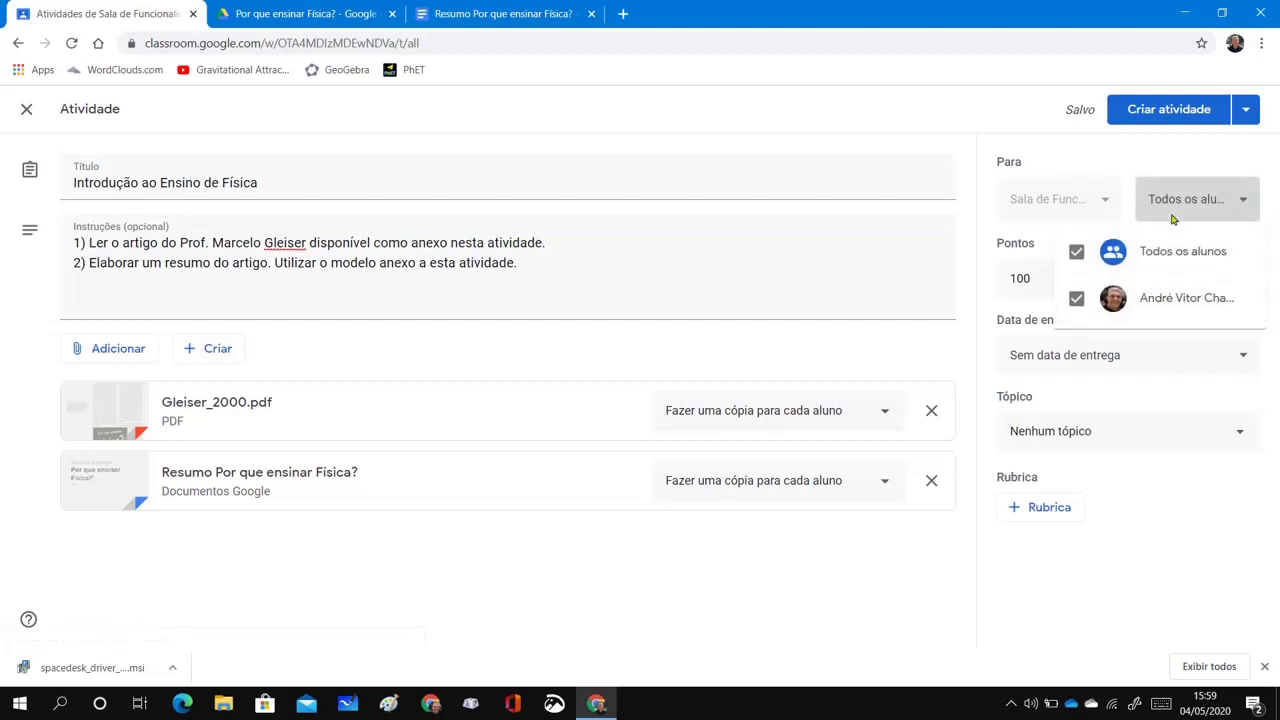
{"action": "left_click", "coordinate": [1165, 160]}
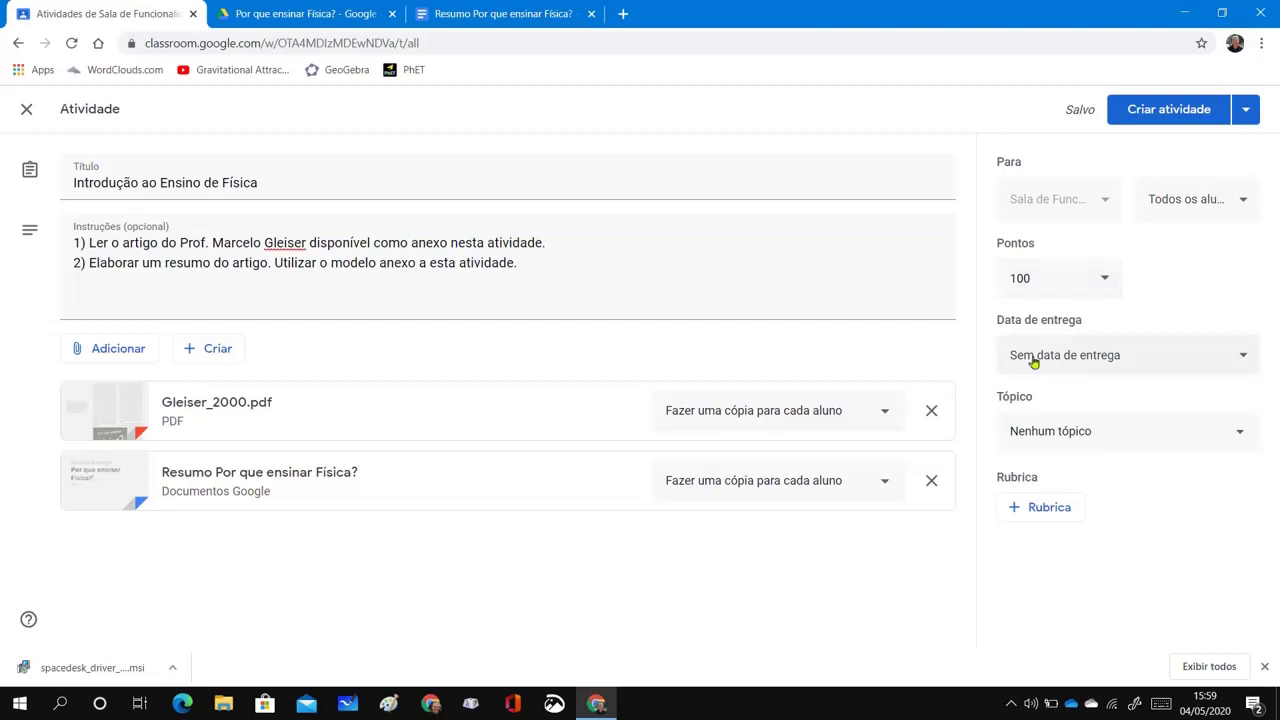
{"action": "left_click", "coordinate": [1243, 361]}
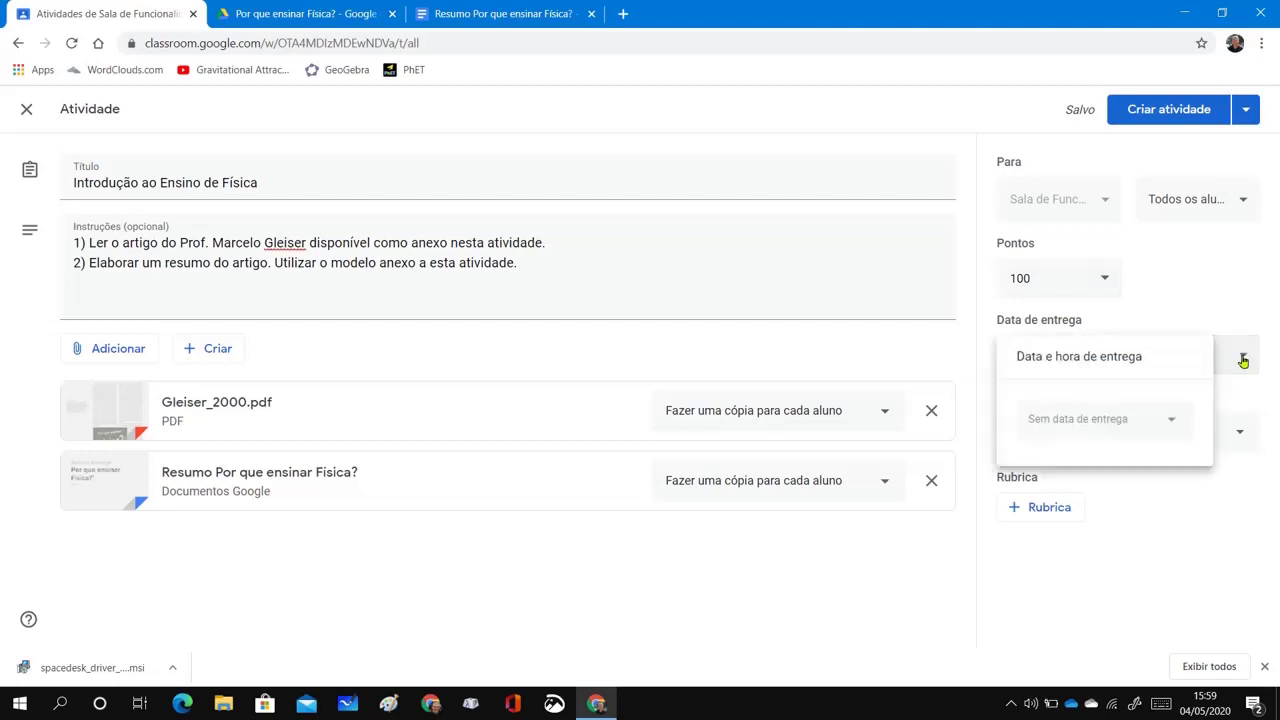
{"action": "left_click", "coordinate": [1089, 427]}
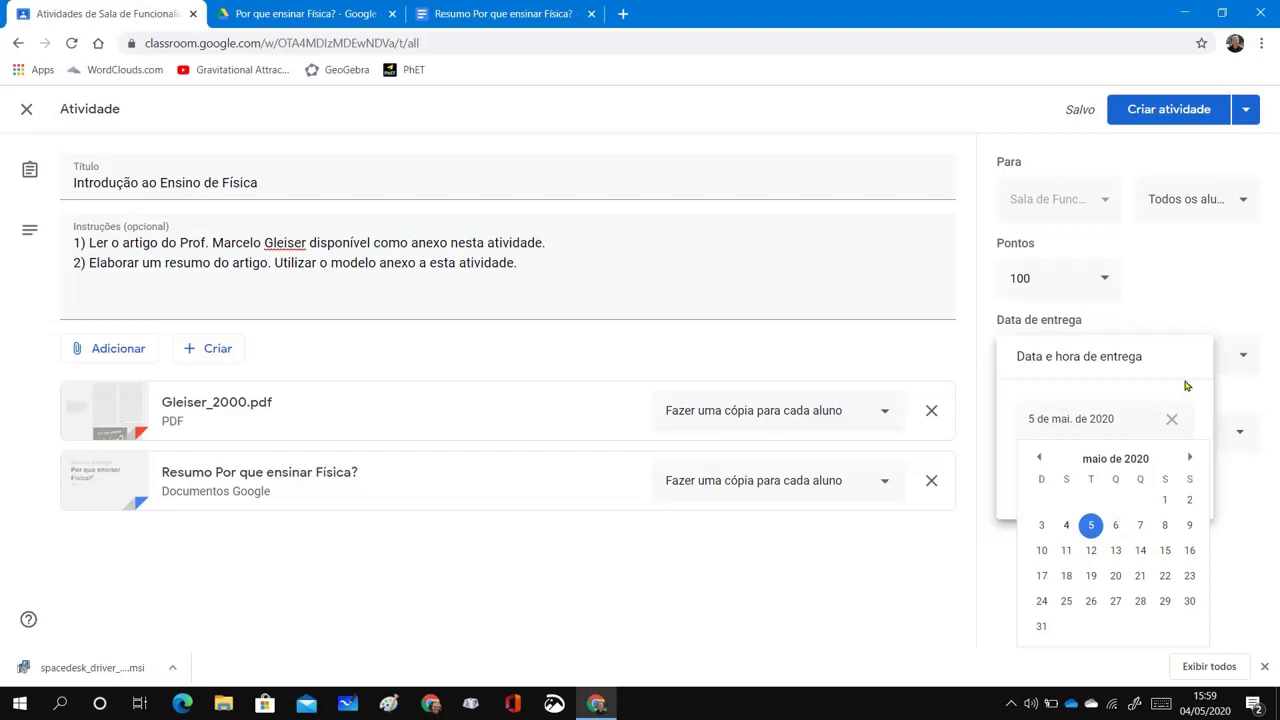
{"action": "left_click", "coordinate": [1115, 527]}
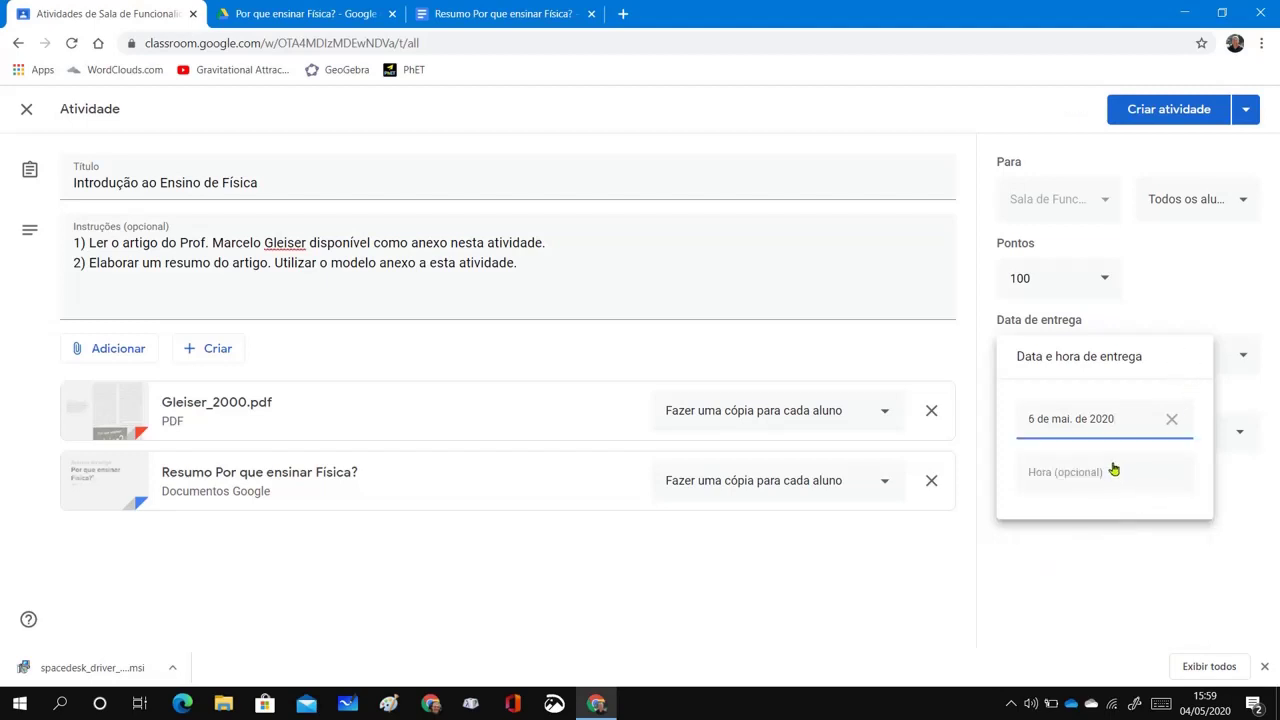
{"action": "left_click", "coordinate": [1116, 477]}
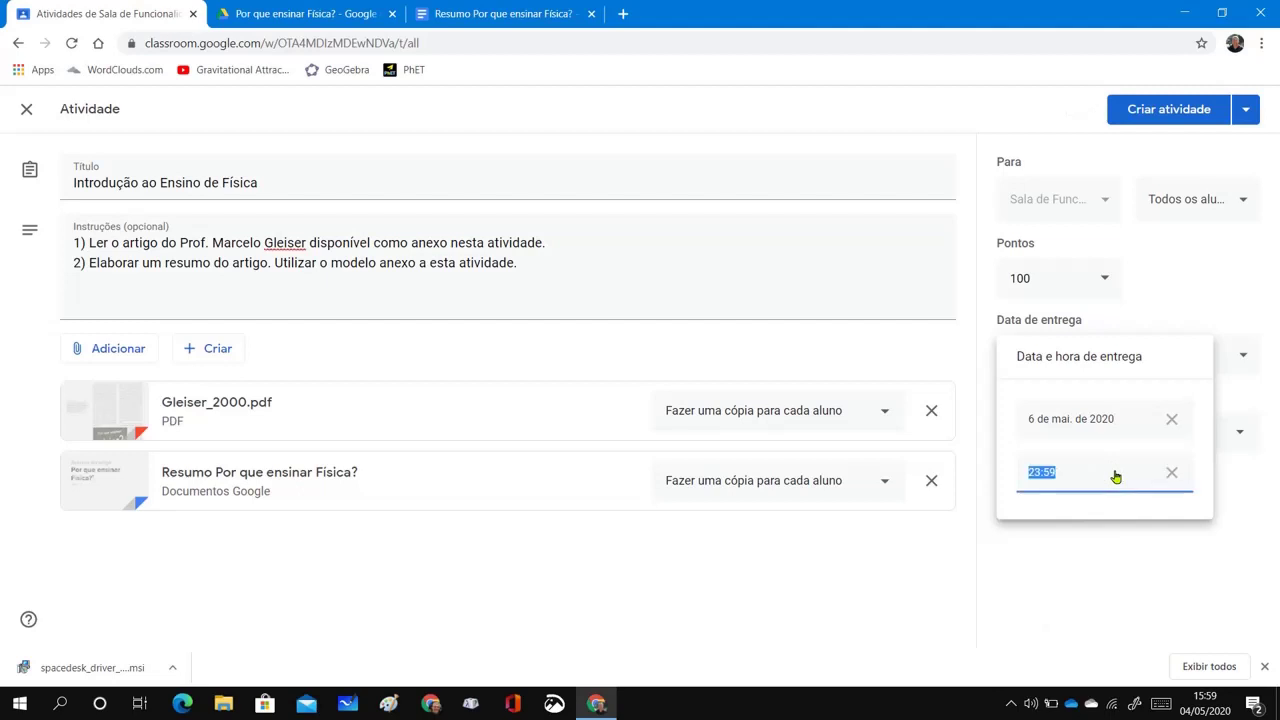
{"action": "left_click", "coordinate": [1116, 533]}
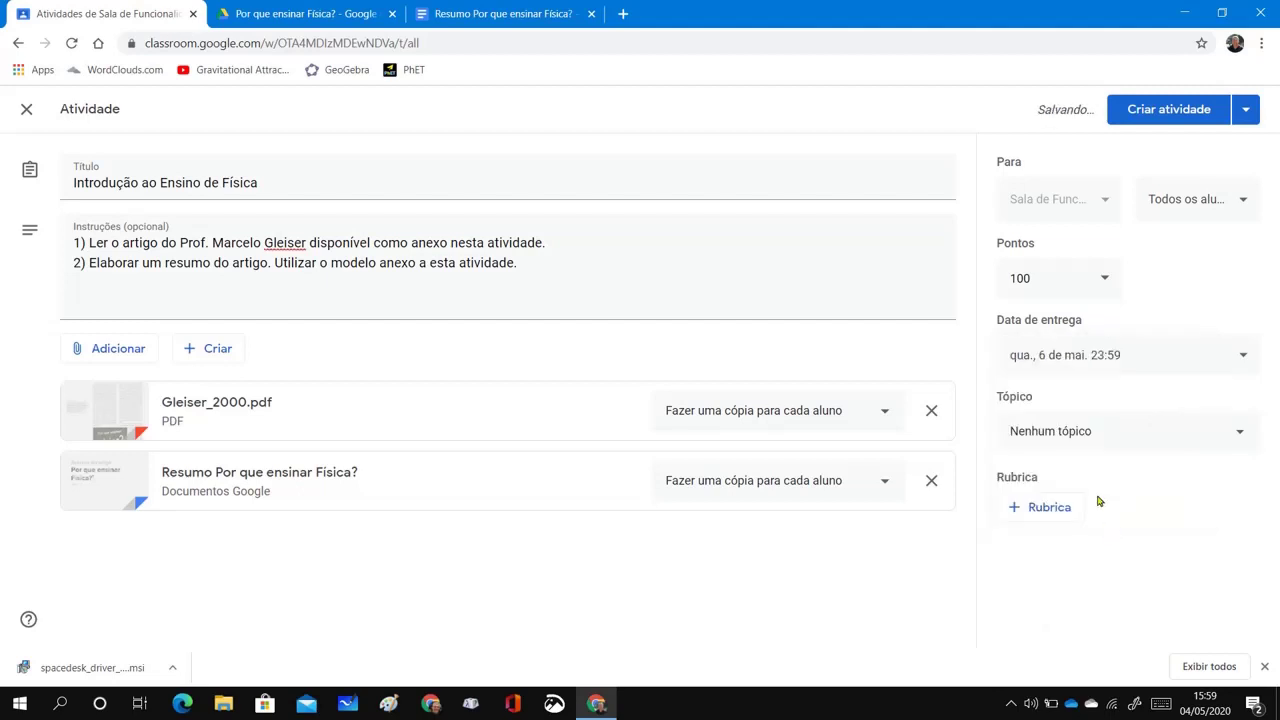
{"action": "left_click", "coordinate": [1112, 432]}
{"action": "left_click", "coordinate": [1066, 384]}
Change the due date to Friday 8 May, keeping 23:59 as the due time
{"action": "left_click", "coordinate": [1240, 358]}
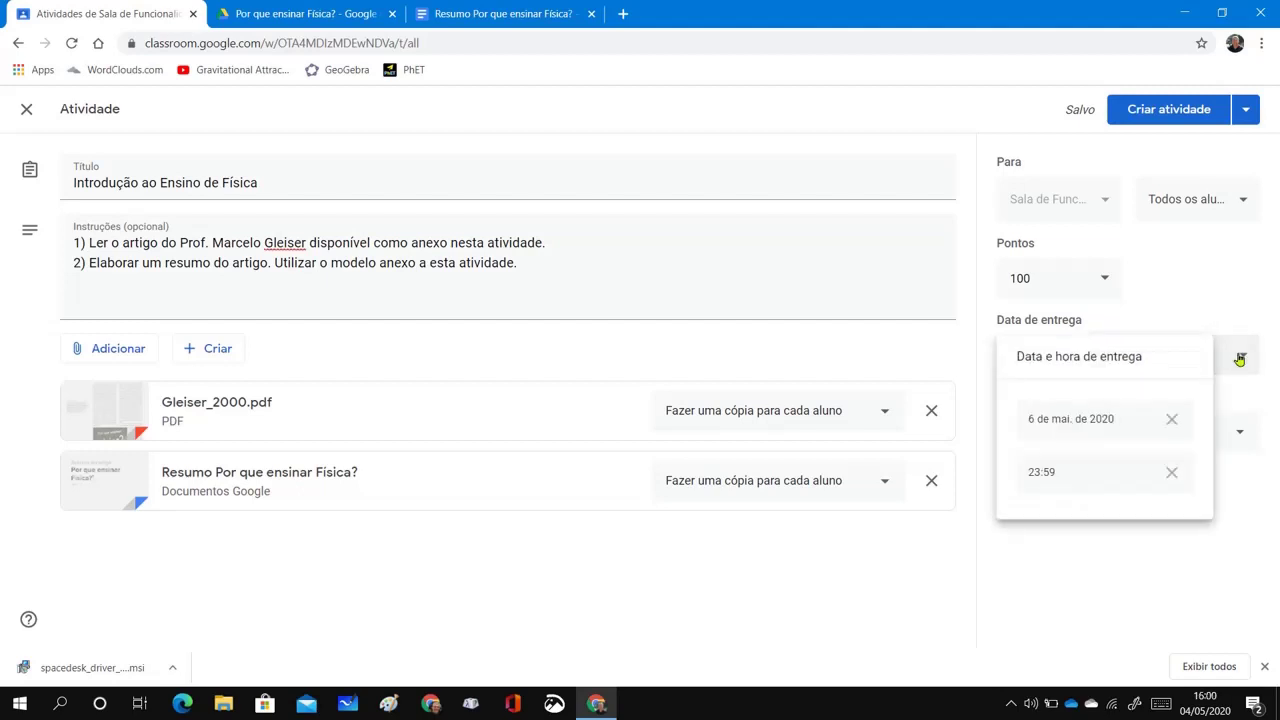
{"action": "left_click", "coordinate": [1086, 420]}
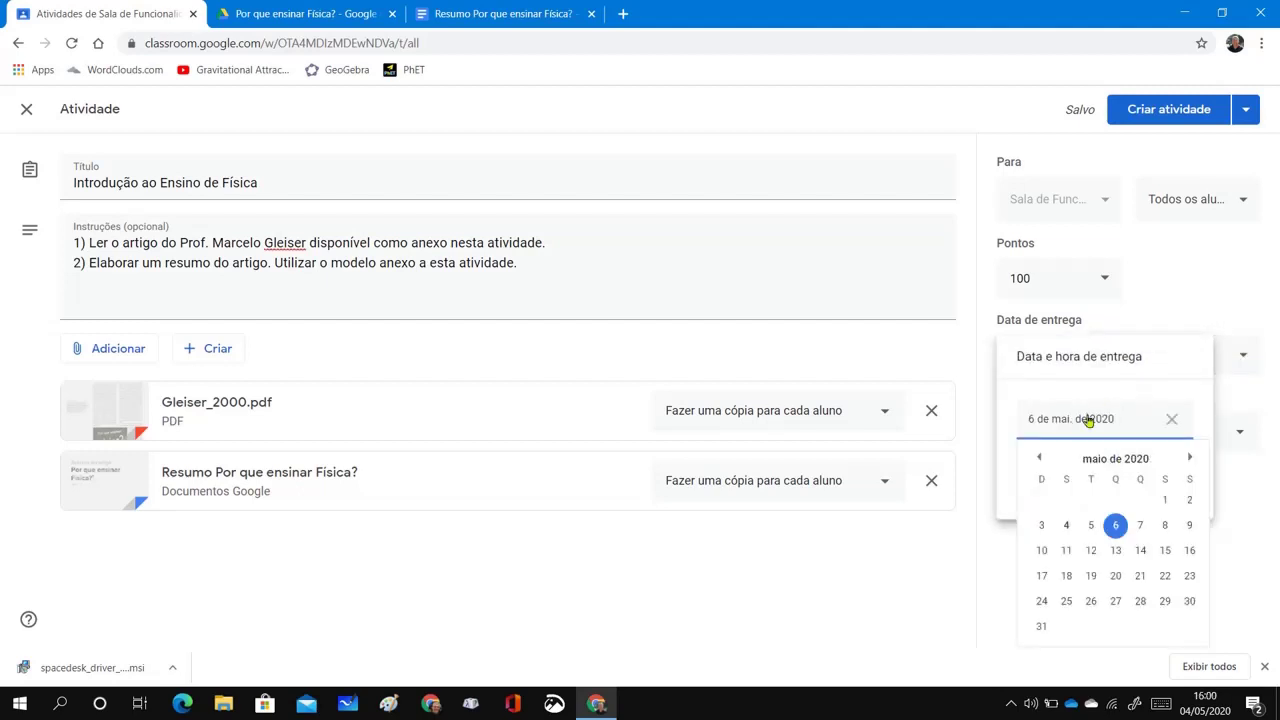
{"action": "left_click", "coordinate": [1166, 533]}
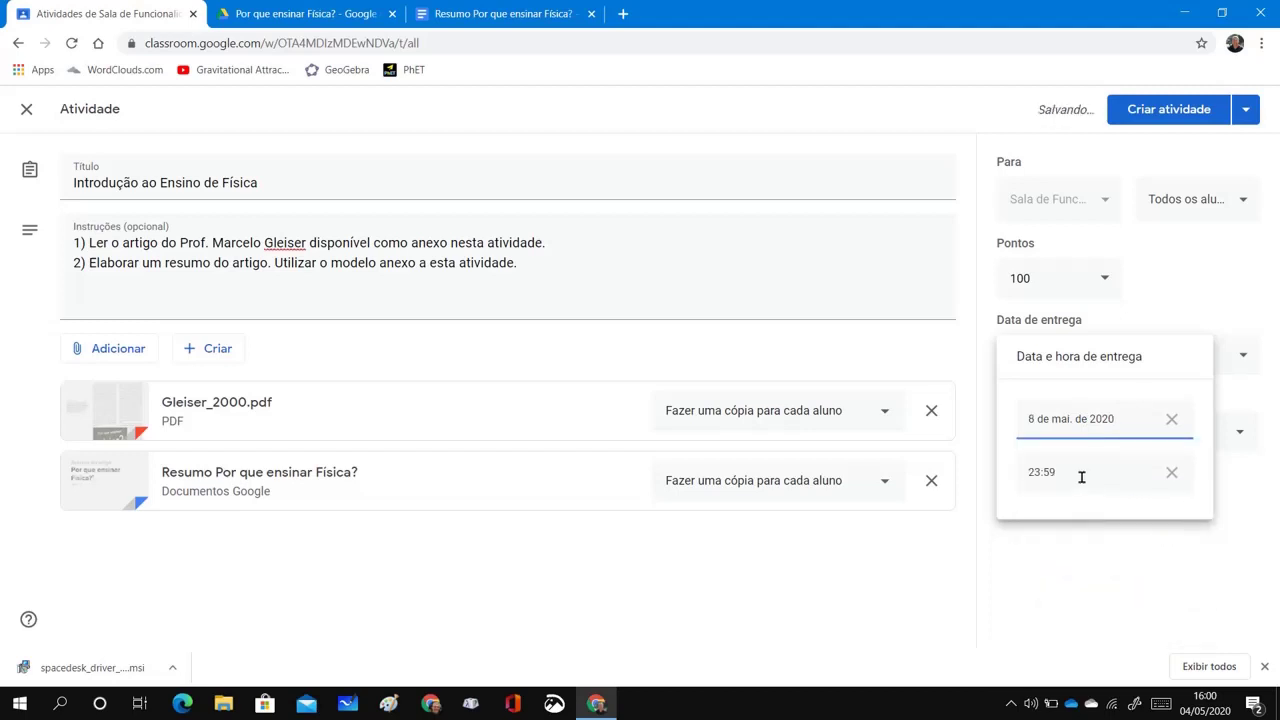
{"action": "left_click", "coordinate": [1081, 475]}
{"action": "left_click", "coordinate": [1081, 475]}
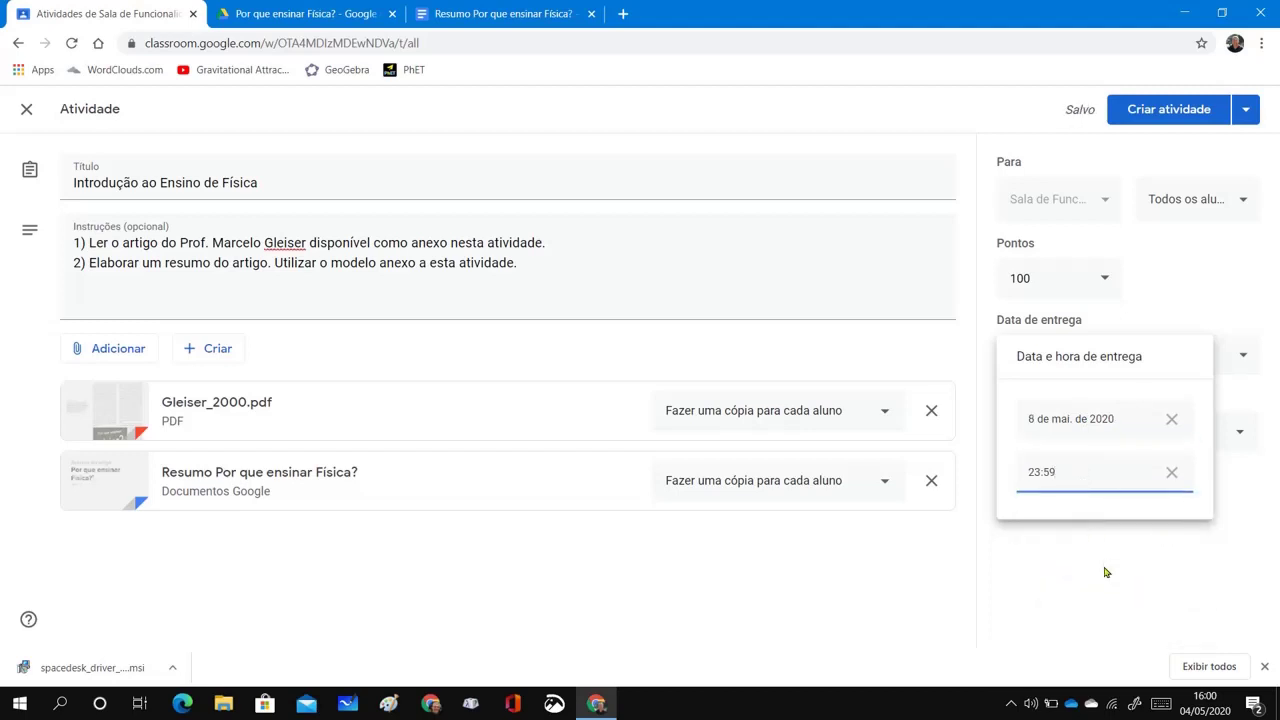
{"action": "left_click", "coordinate": [1105, 582]}
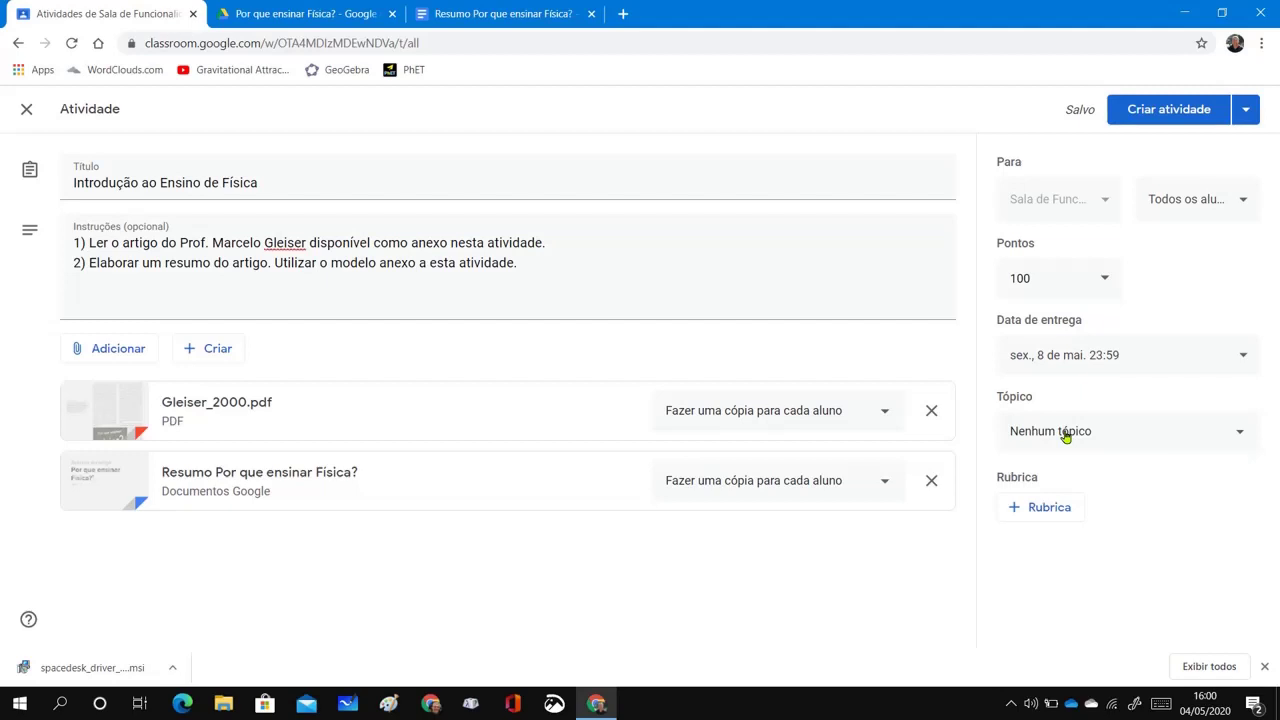
Create a new topic named 'Introdução ao Ensino de Física' for the assignment
{"action": "left_click", "coordinate": [1238, 434]}
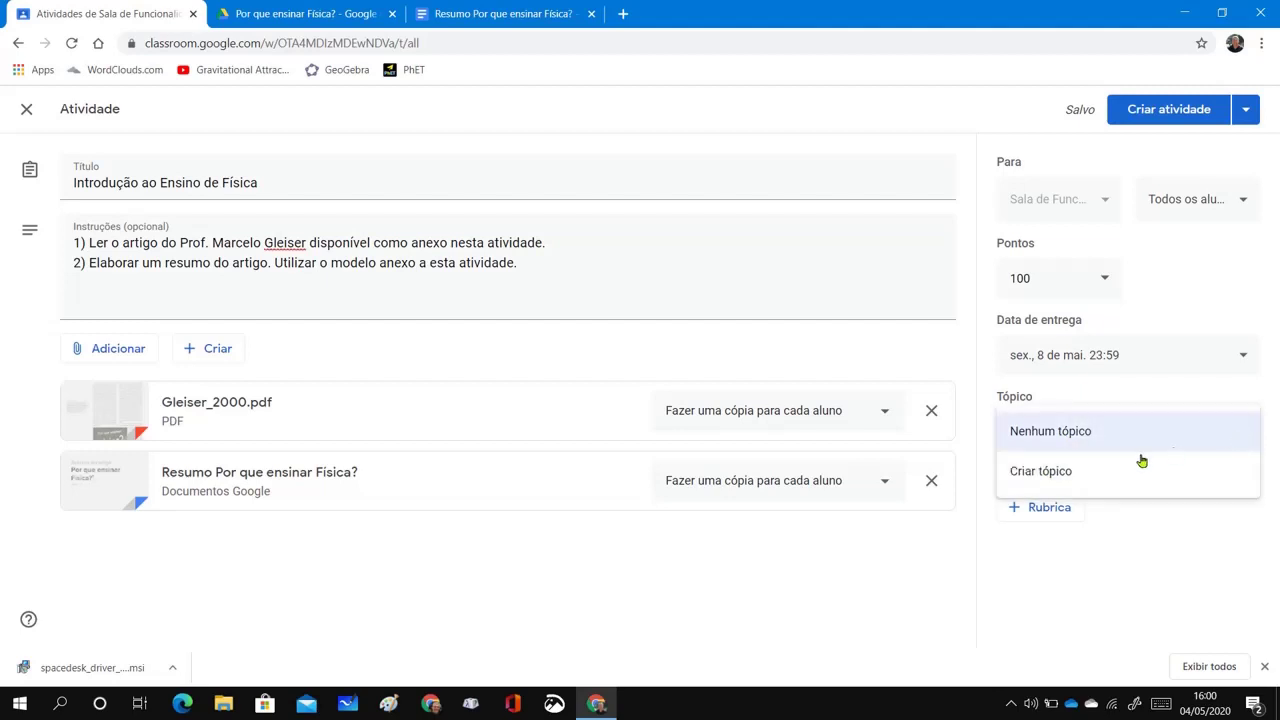
{"action": "left_click", "coordinate": [1063, 474]}
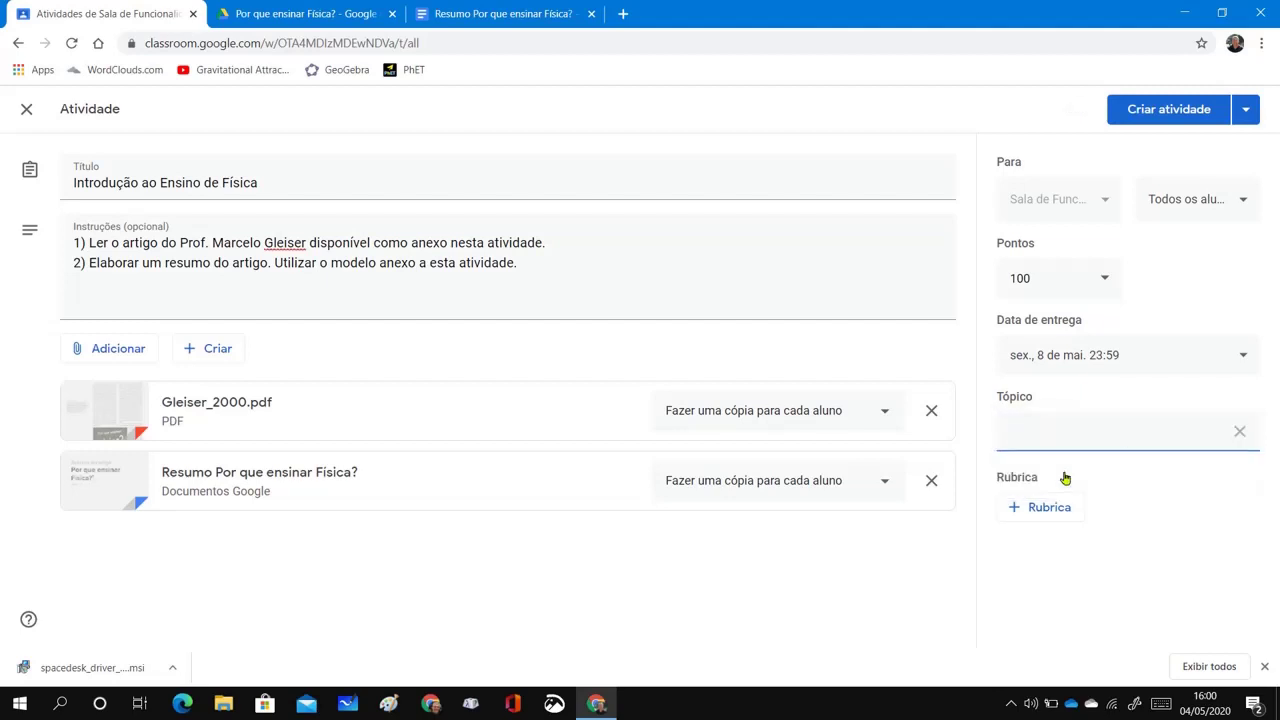
{"action": "type", "text": "Introdução ao Ensino de F"}
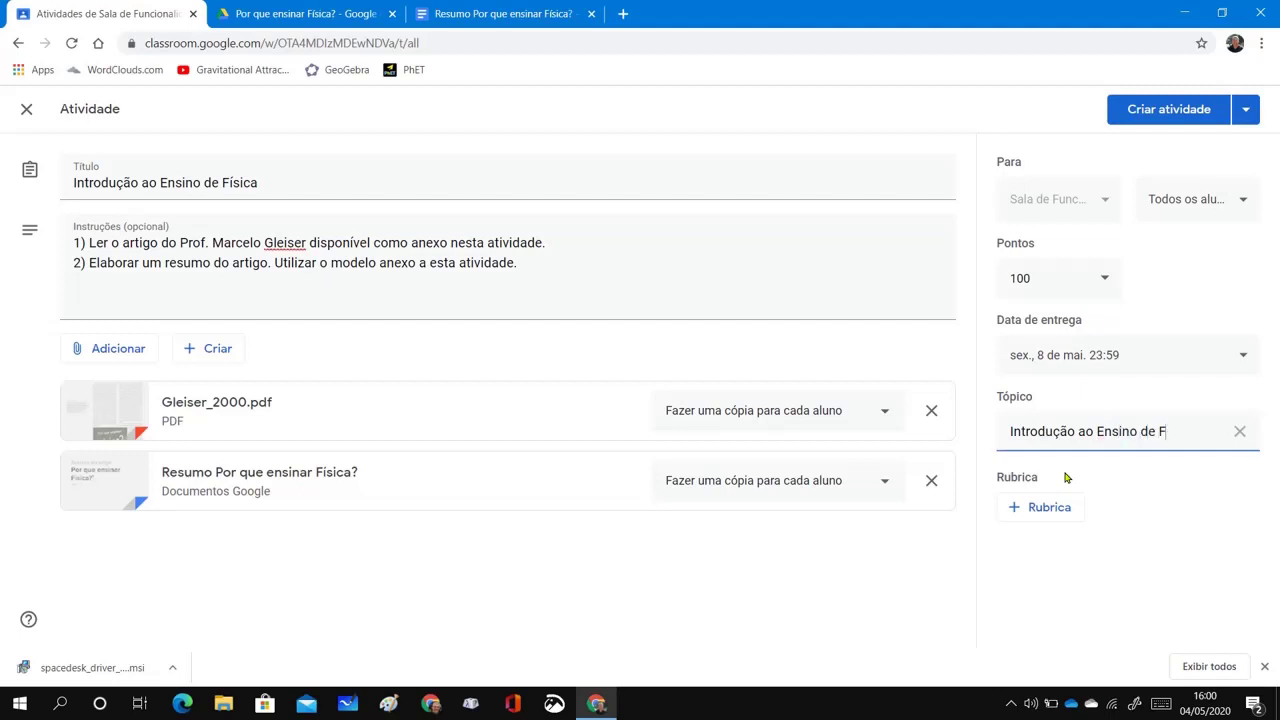
{"action": "type", "text": "ísica"}
{"action": "left_click", "coordinate": [1218, 504]}
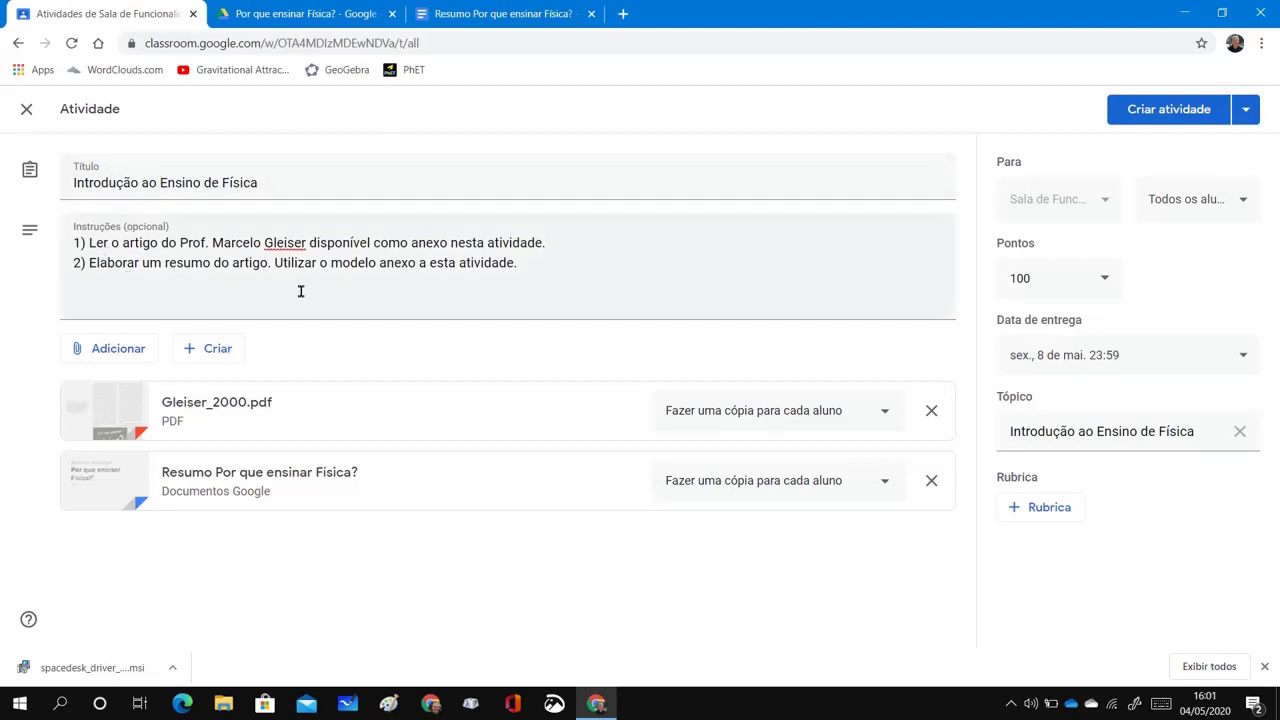
Add a new instruction line: '3) Não se esqueça de marcar a tarefa como concluída.'
{"action": "left_click", "coordinate": [535, 270]}
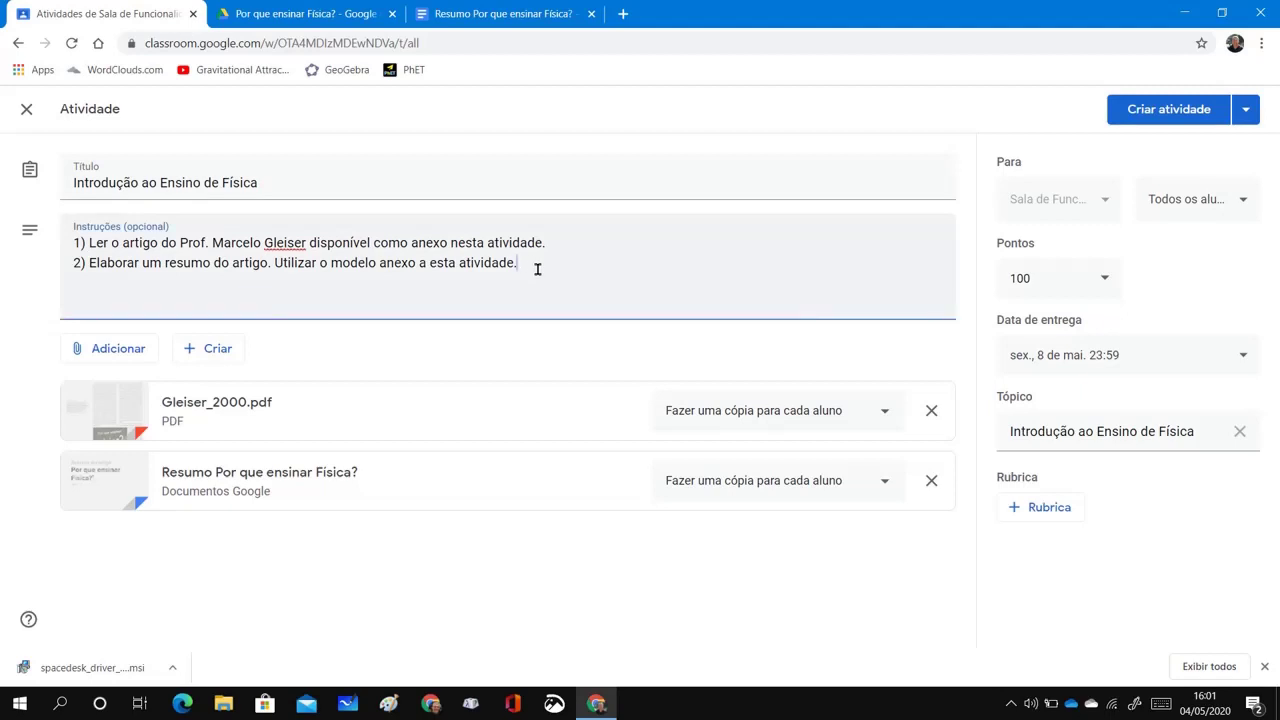
{"action": "key", "text": "Return"}
{"action": "type", "text": "3) Não se esqueça de marcar a"}
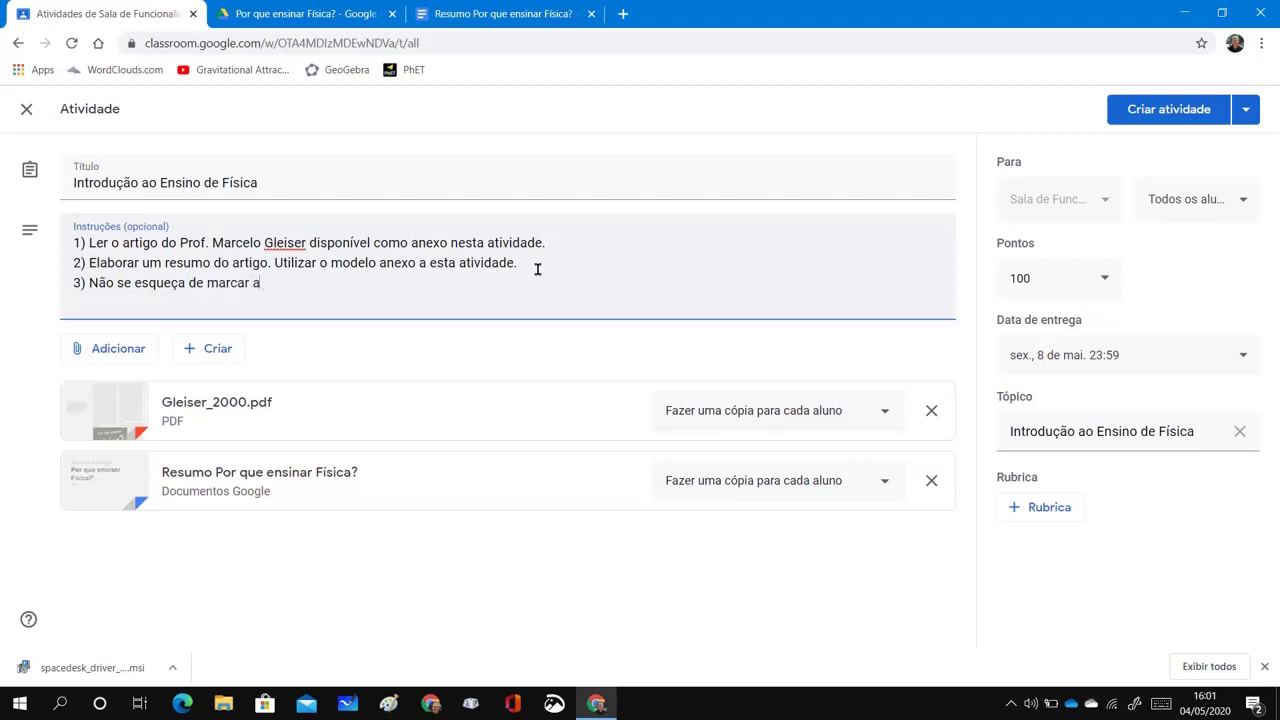
{"action": "type", "text": " tarefa como concluída."}
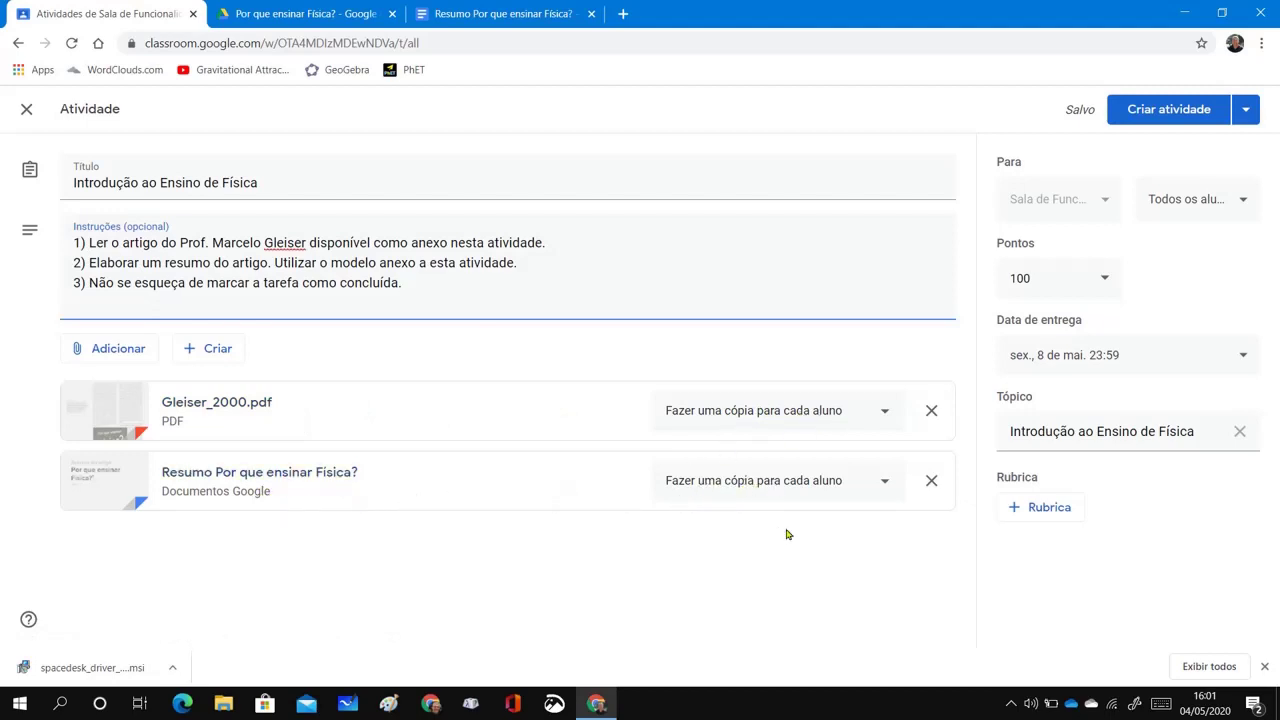
Keep the PDF attachment's sharing set to make a copy for each student
{"action": "left_click", "coordinate": [886, 414]}
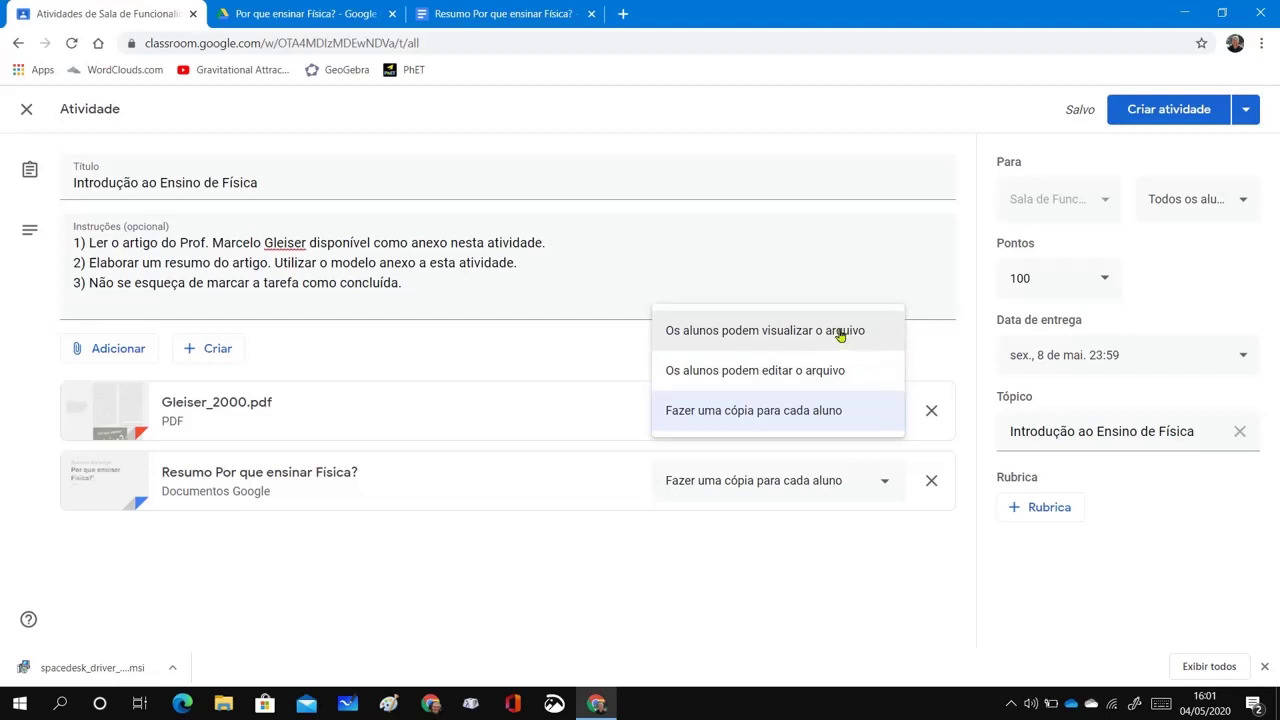
{"action": "left_click", "coordinate": [873, 568]}
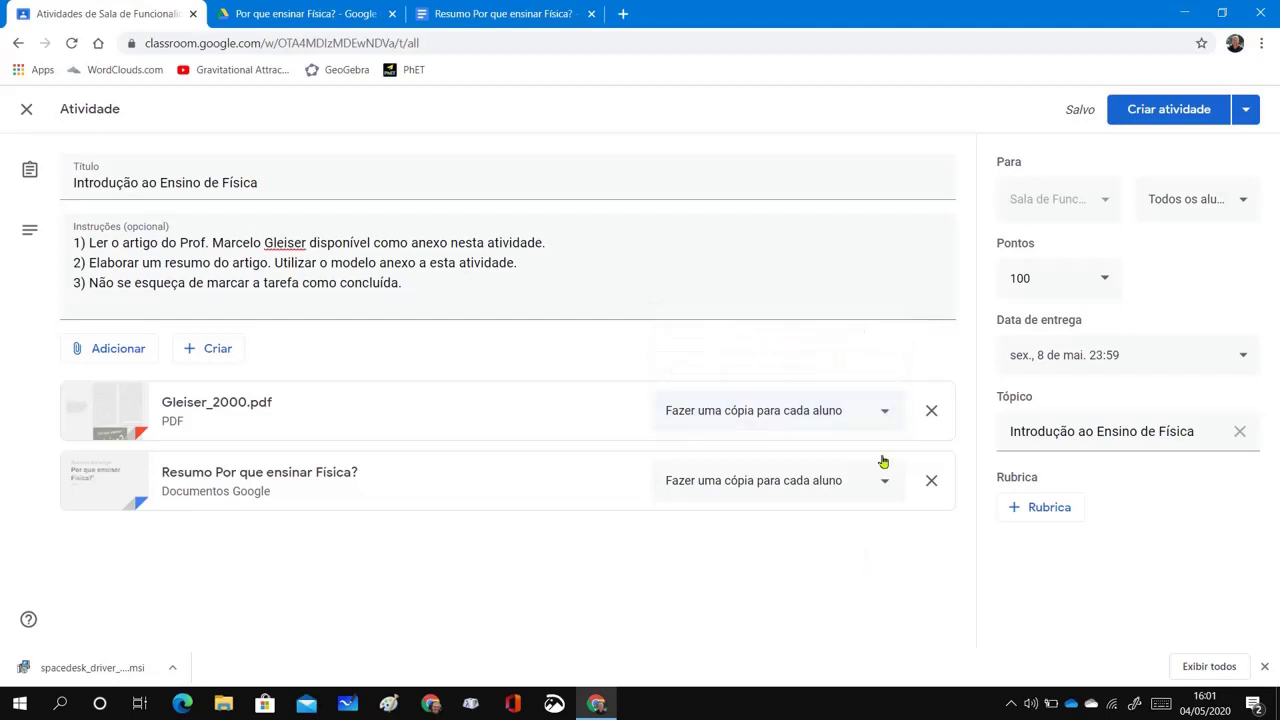
{"action": "left_click", "coordinate": [885, 416]}
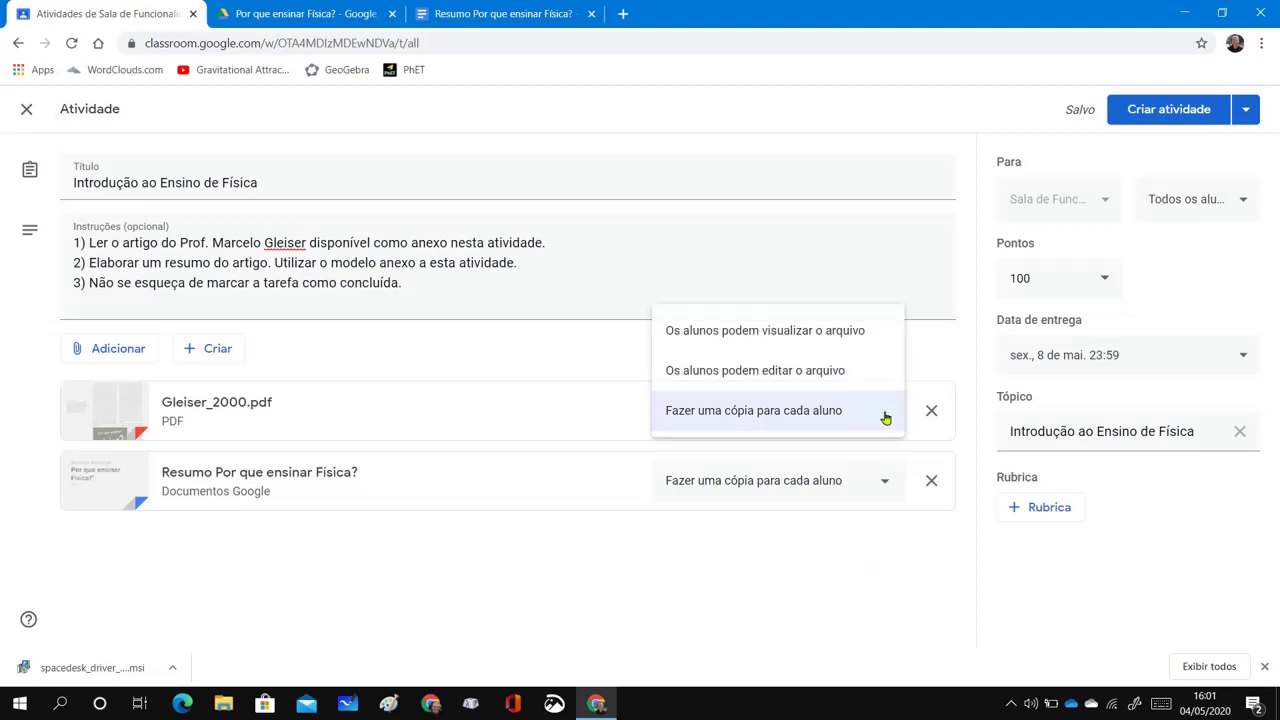
{"action": "left_click", "coordinate": [914, 636]}
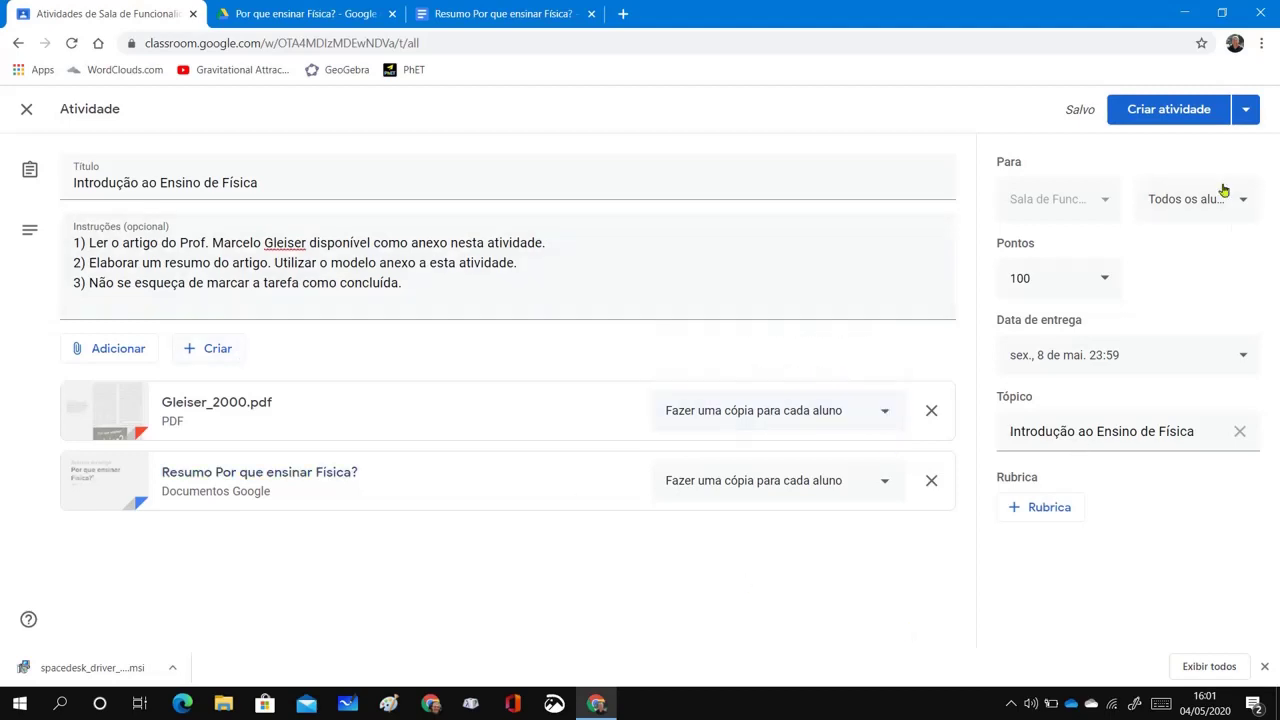
Publish the assignment to the class via Criar atividade and close the browser window
{"action": "left_click", "coordinate": [1250, 113]}
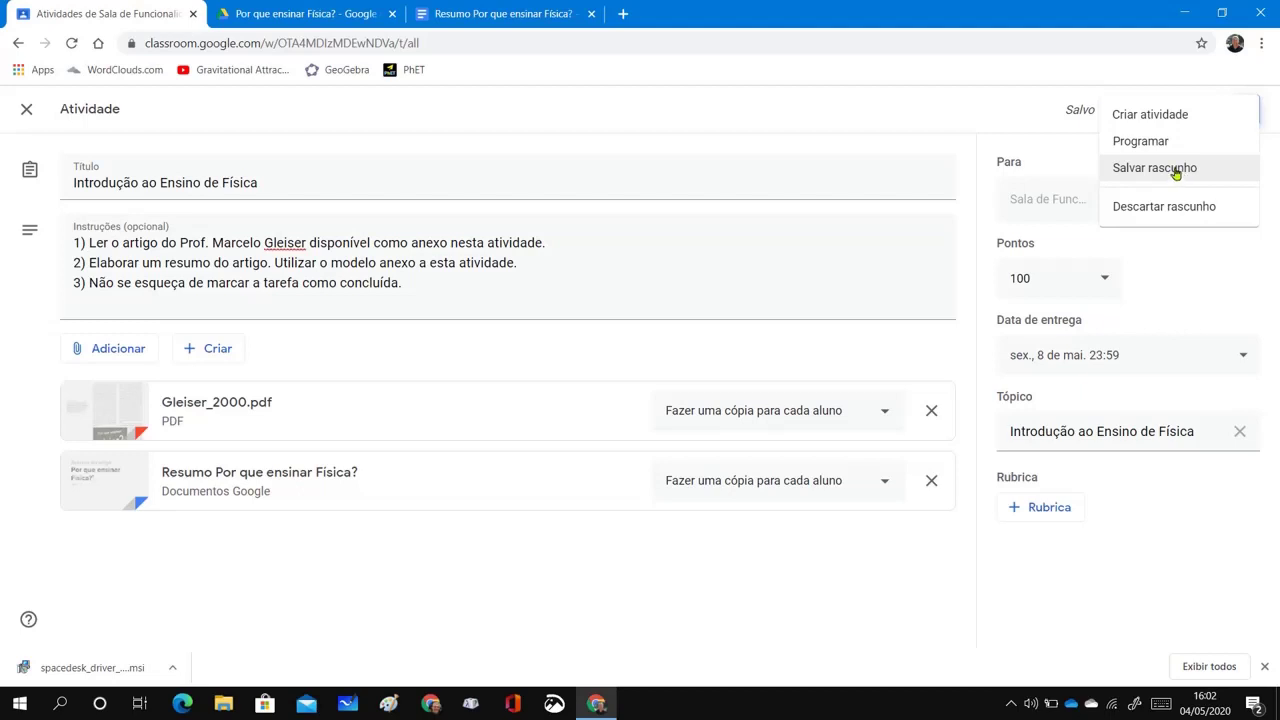
{"action": "left_click", "coordinate": [1170, 118]}
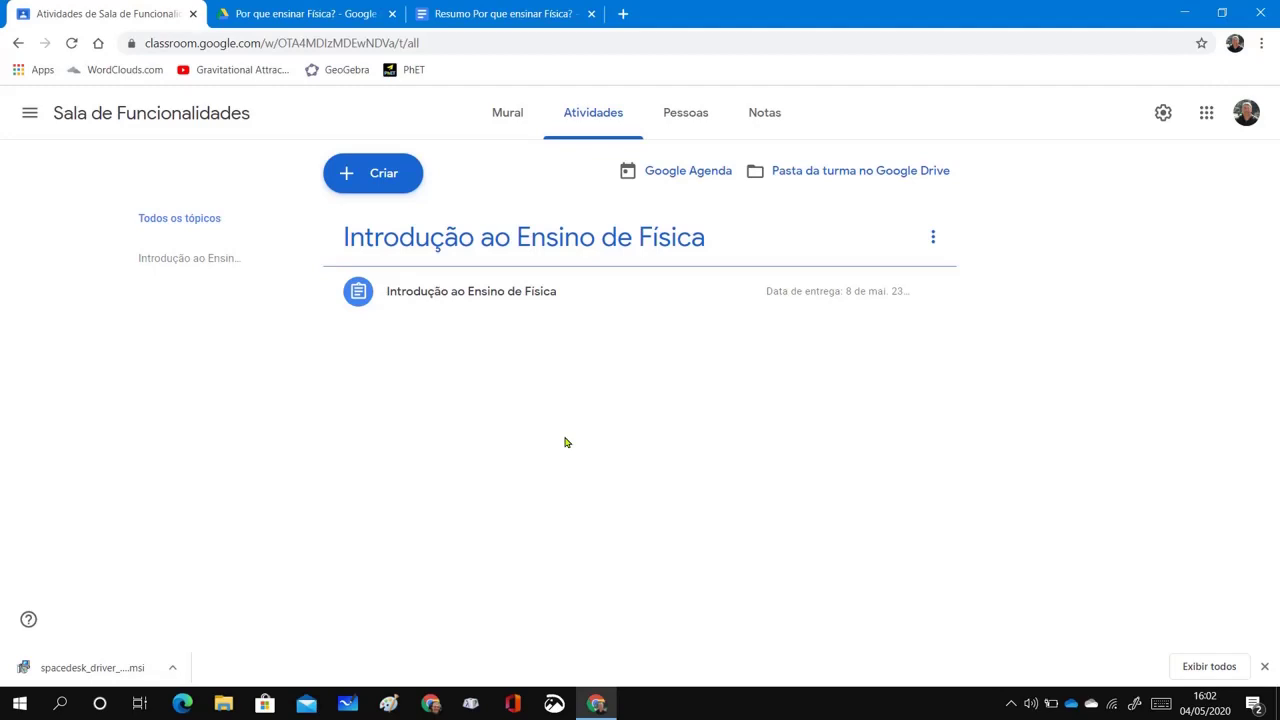
{"action": "key", "text": "alt+F4"}
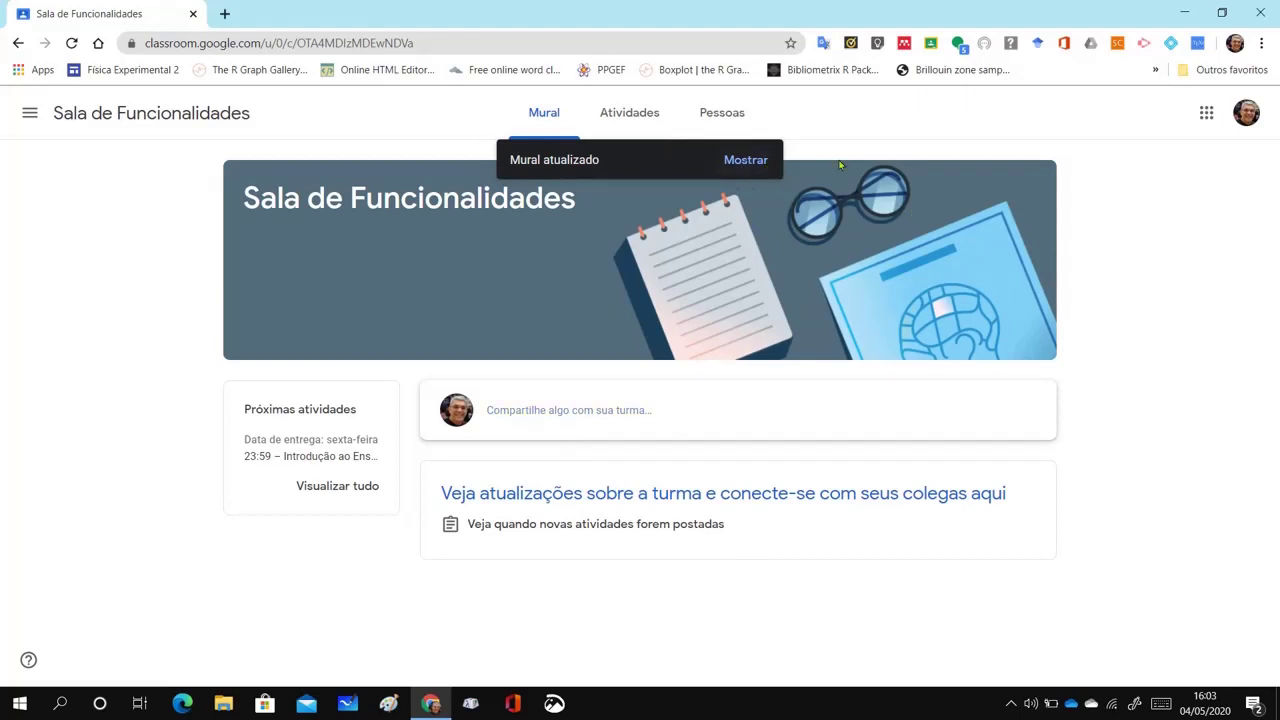
From the Atividades list, expand the Introdução ao Ensino de Física assignment and view its full page
{"action": "left_click", "coordinate": [745, 162]}
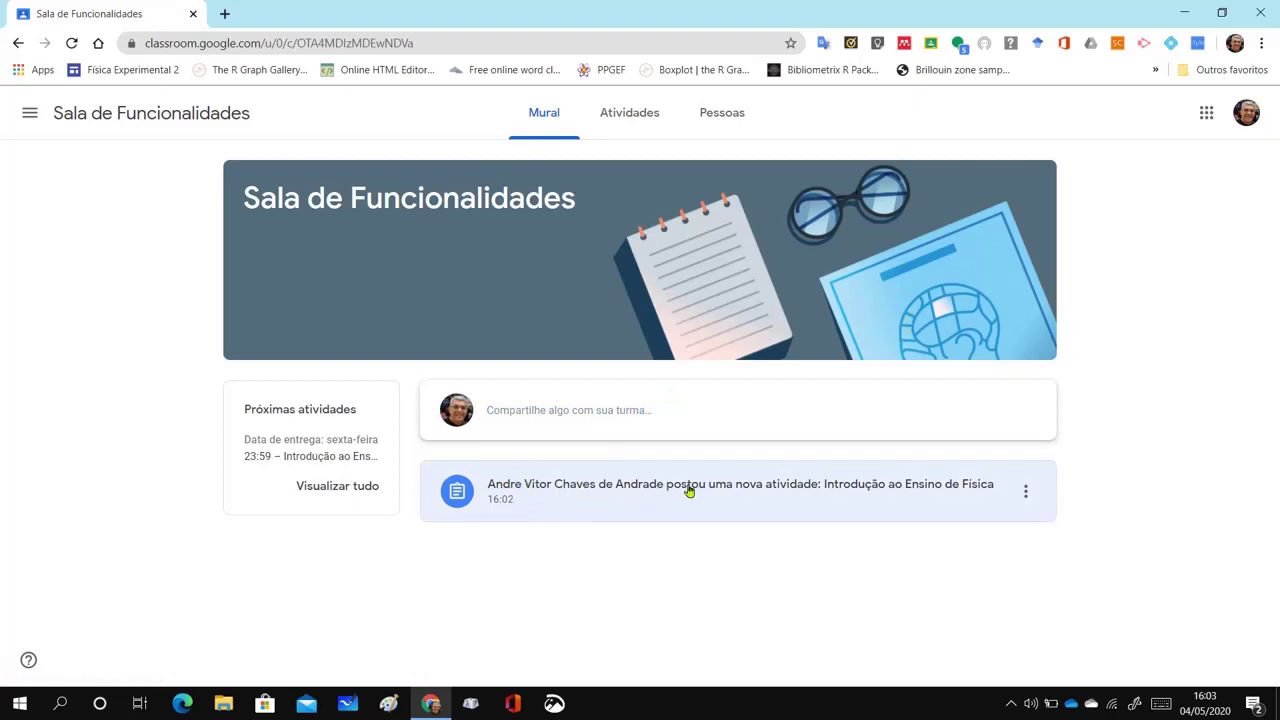
{"action": "left_click", "coordinate": [641, 120]}
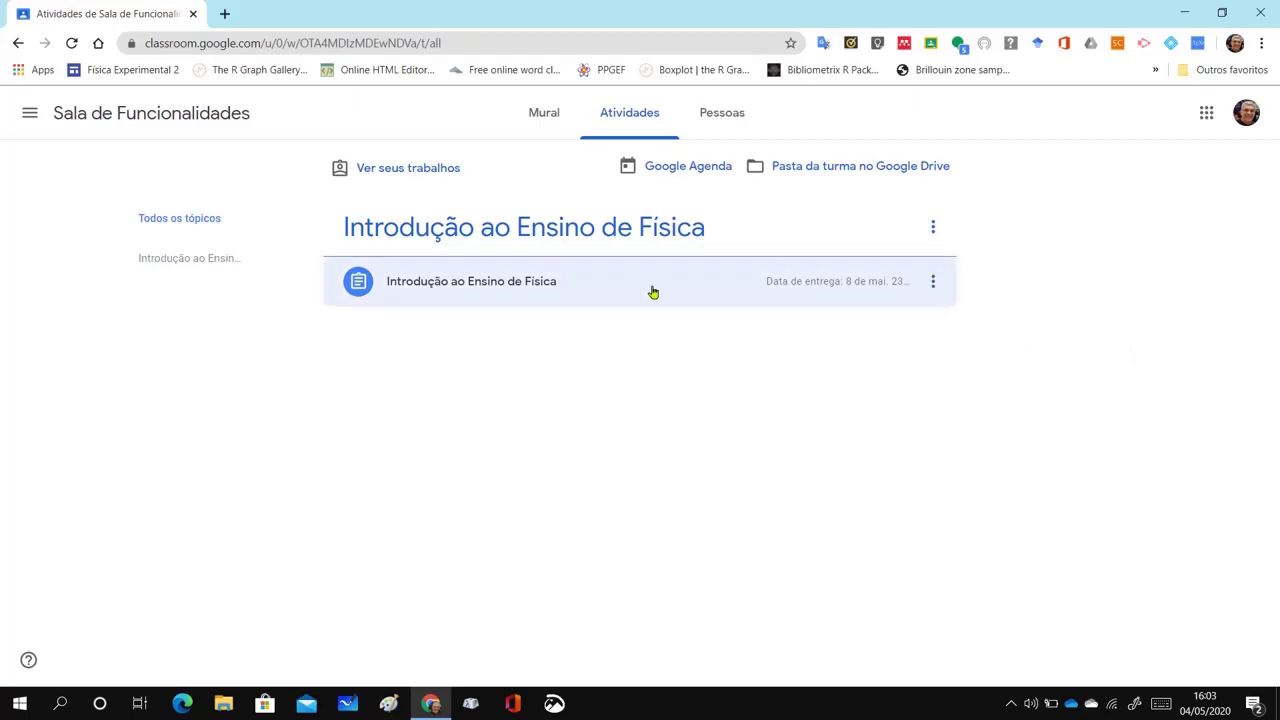
{"action": "left_click", "coordinate": [456, 285]}
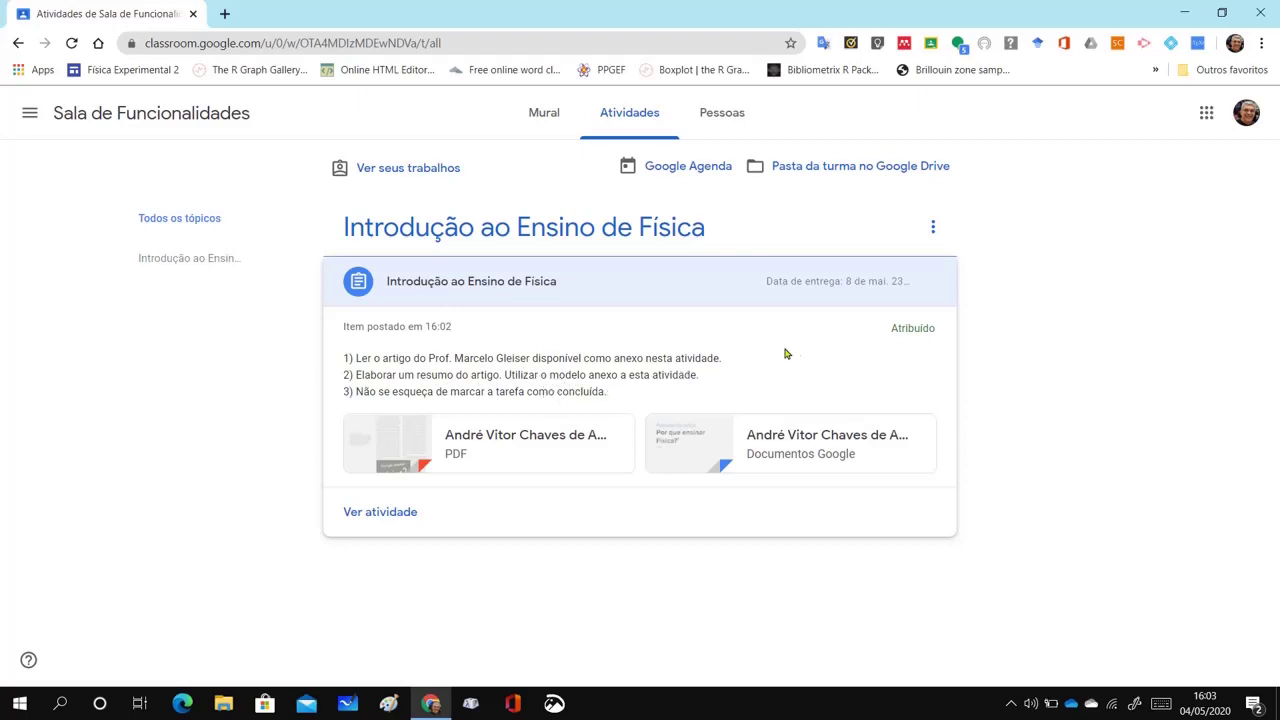
{"action": "left_click", "coordinate": [404, 519]}
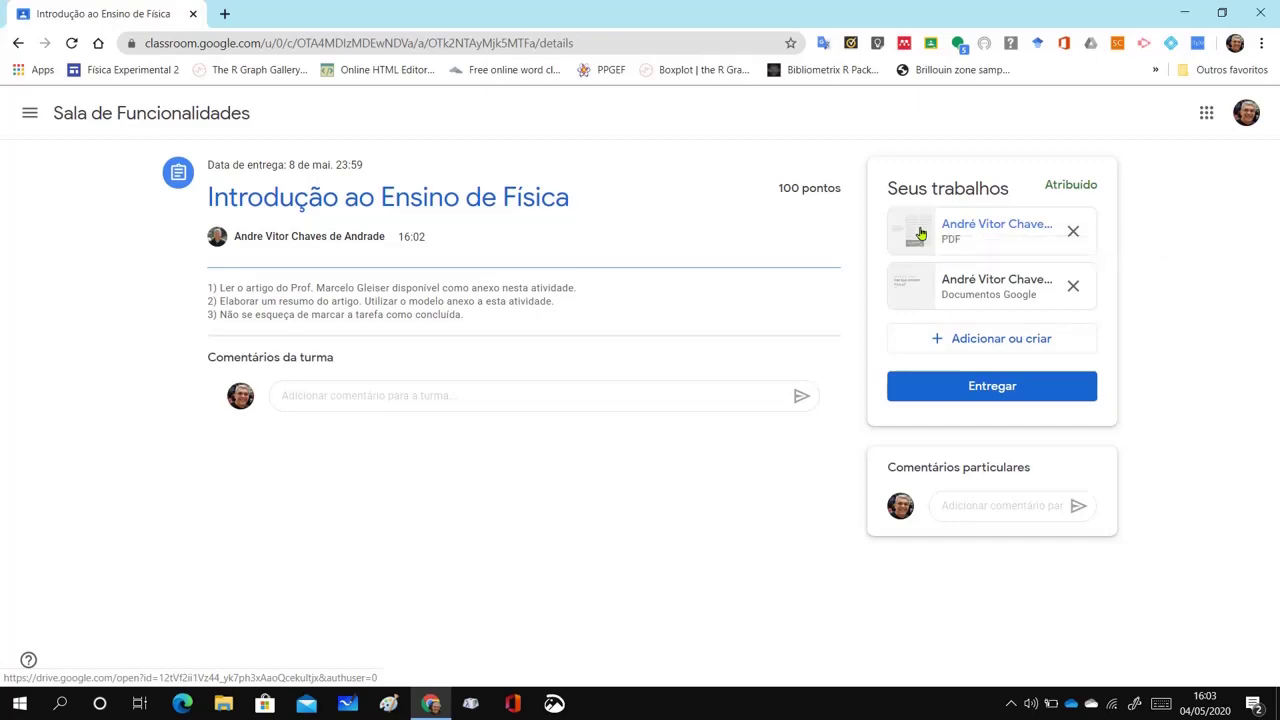
{"action": "left_click", "coordinate": [921, 234]}
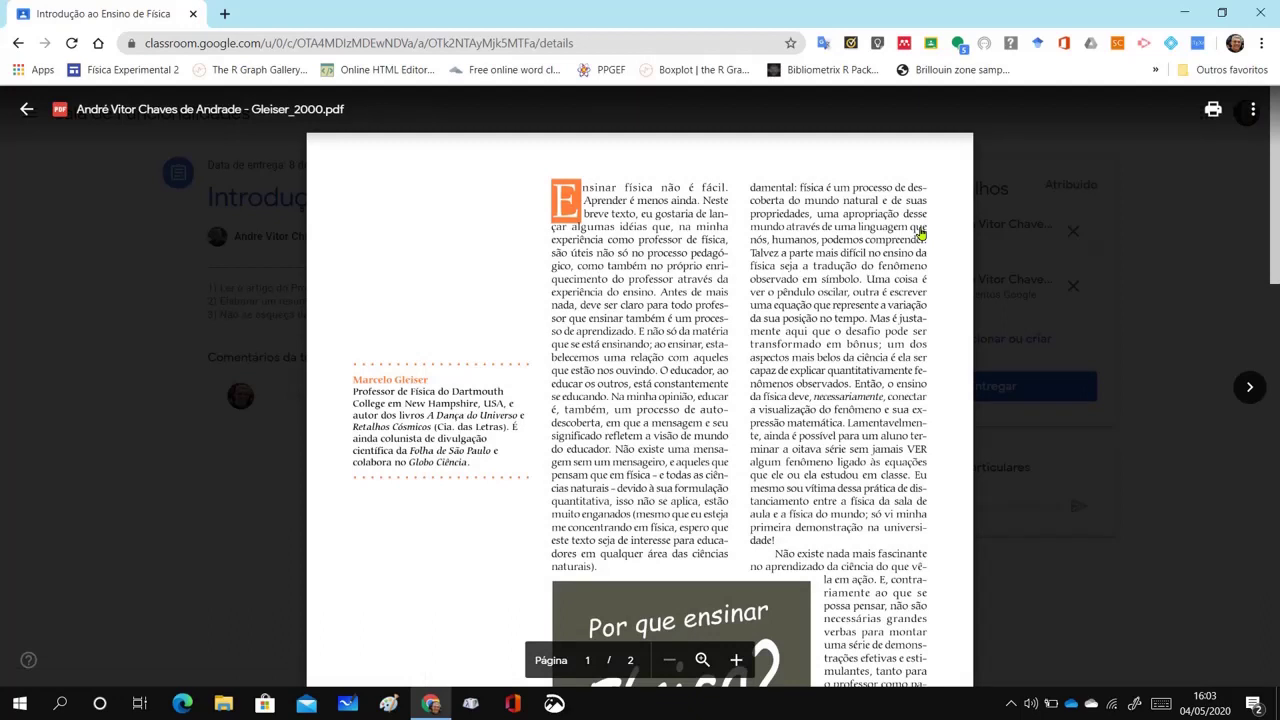
{"action": "left_click", "coordinate": [1254, 110]}
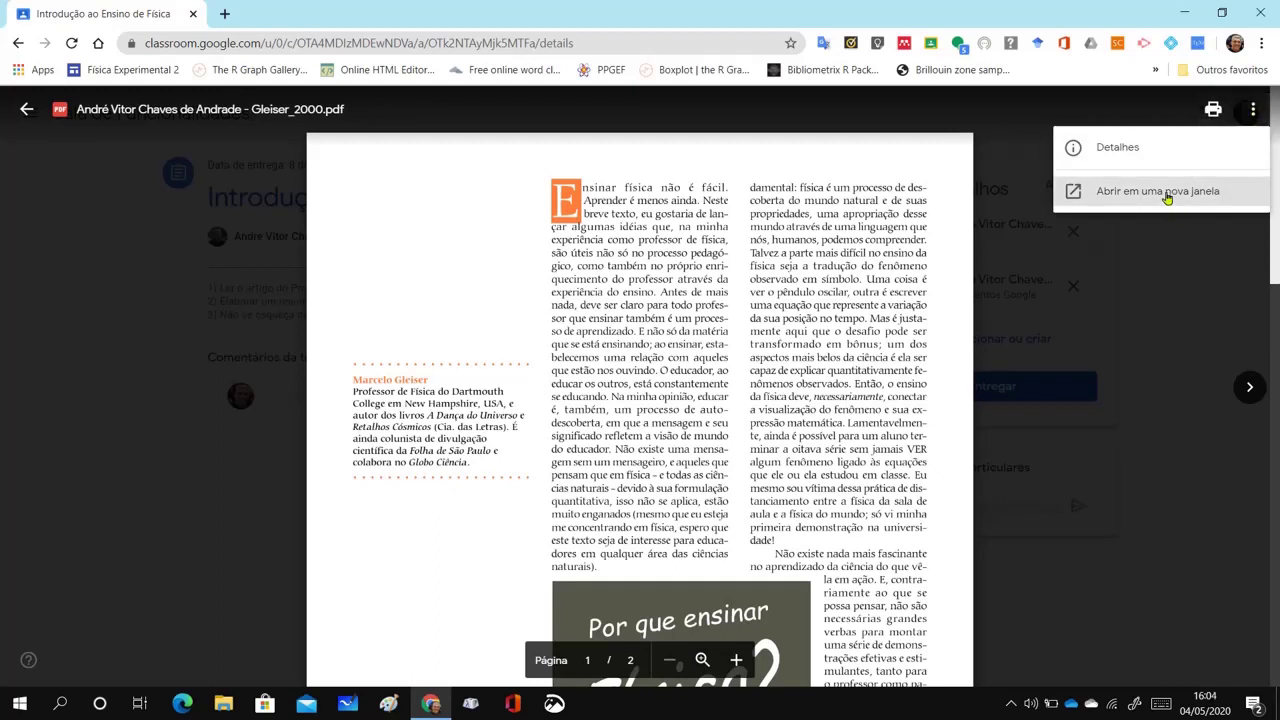
{"action": "left_click", "coordinate": [1183, 272]}
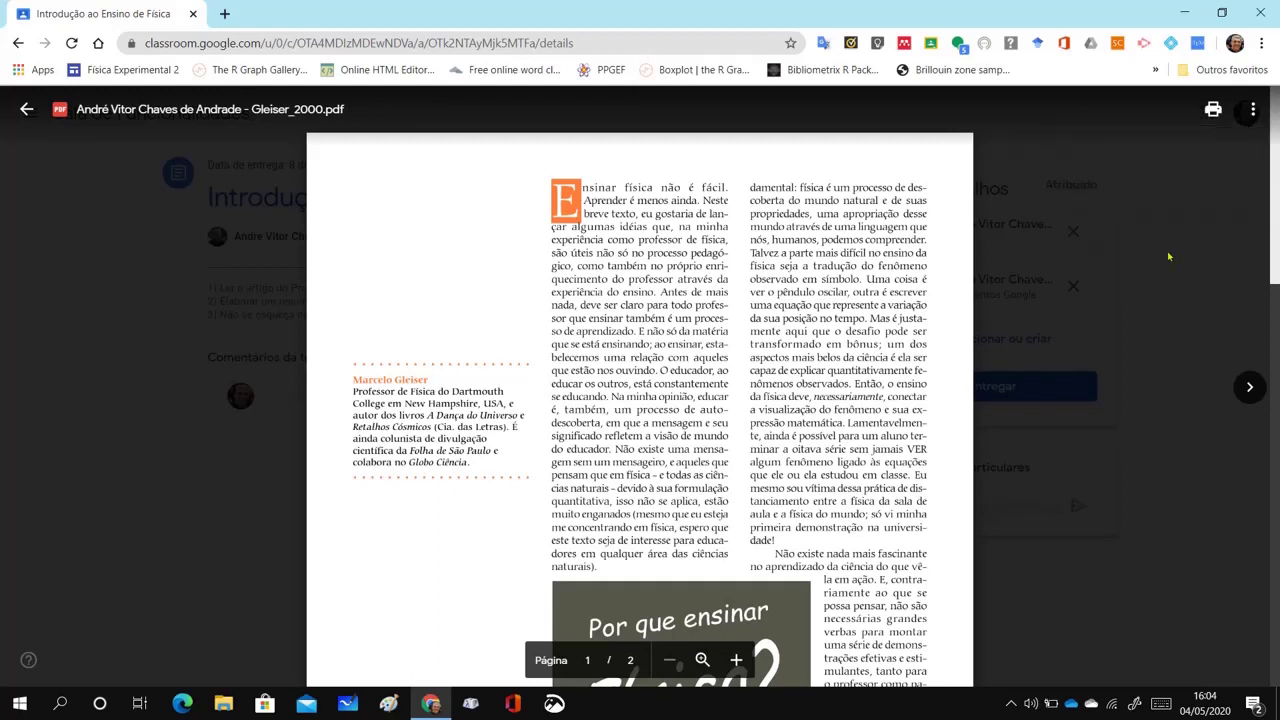
{"action": "left_click", "coordinate": [27, 116]}
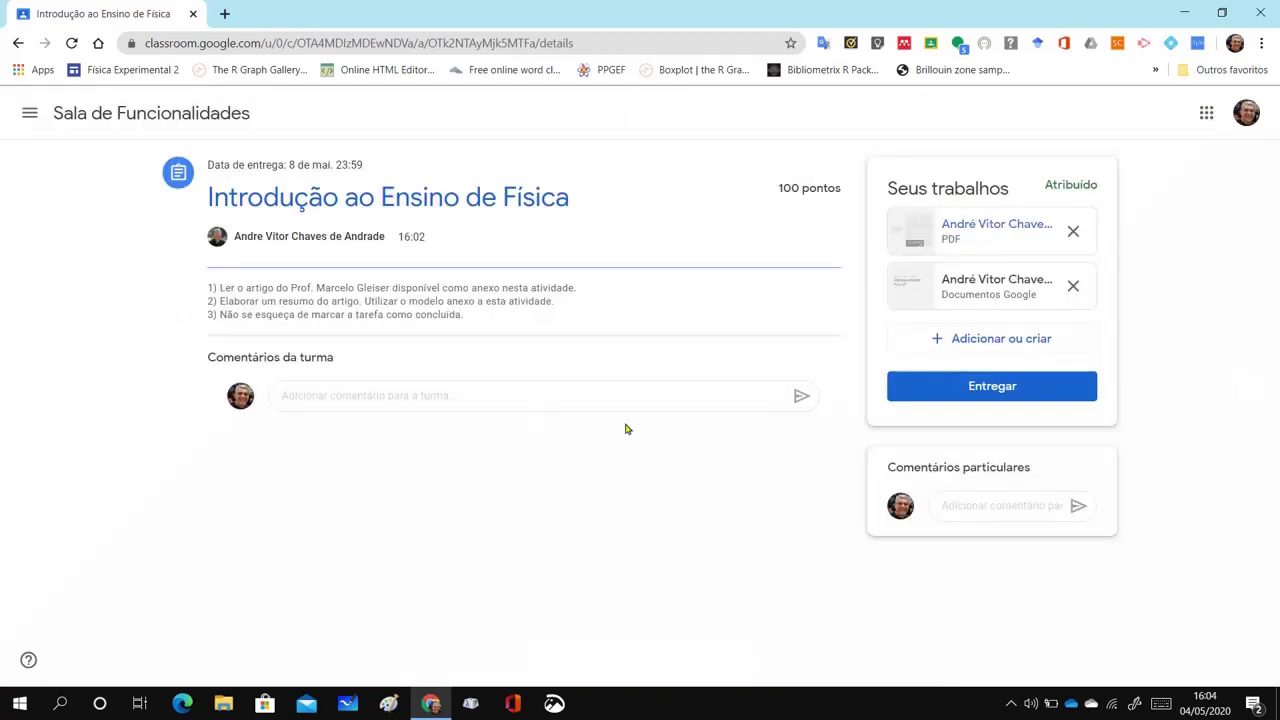
Open the summary template and replace the name placeholder with the student's name
{"action": "left_click", "coordinate": [912, 292]}
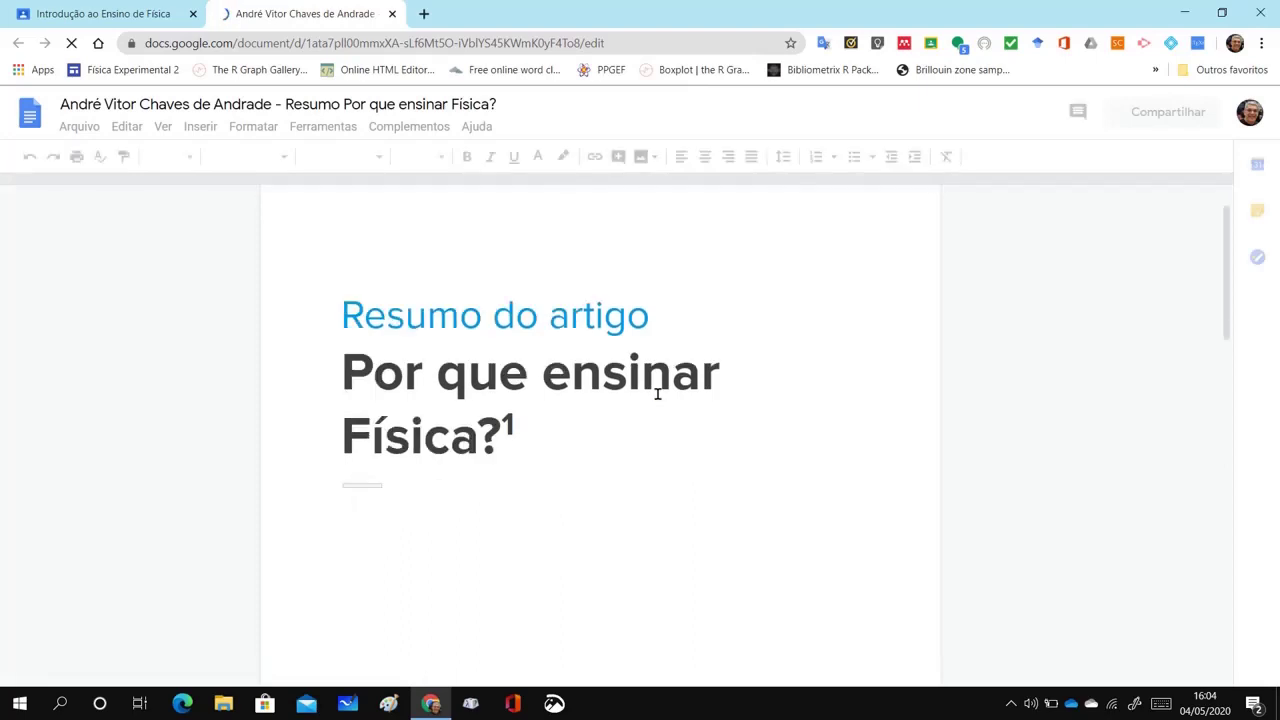
{"action": "scroll", "coordinate": [657, 394], "scroll_direction": "down", "scroll_amount": 6}
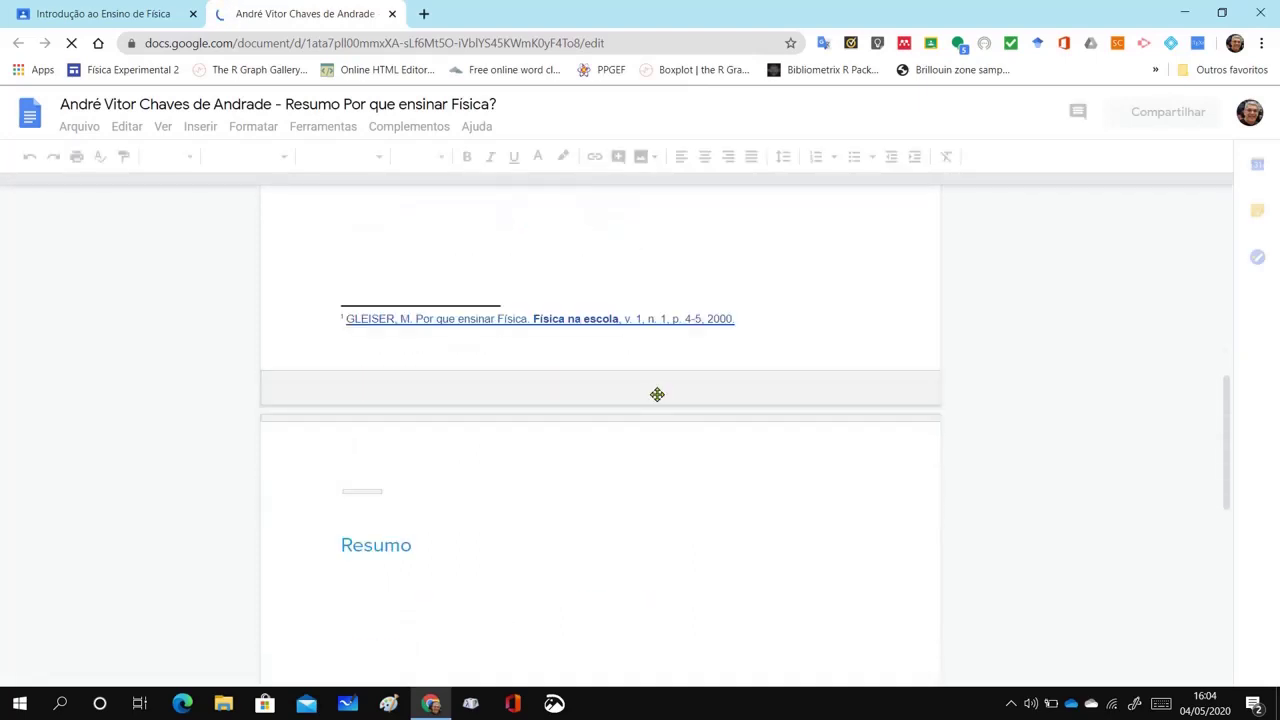
{"action": "scroll", "coordinate": [660, 350], "scroll_direction": "up", "scroll_amount": 5}
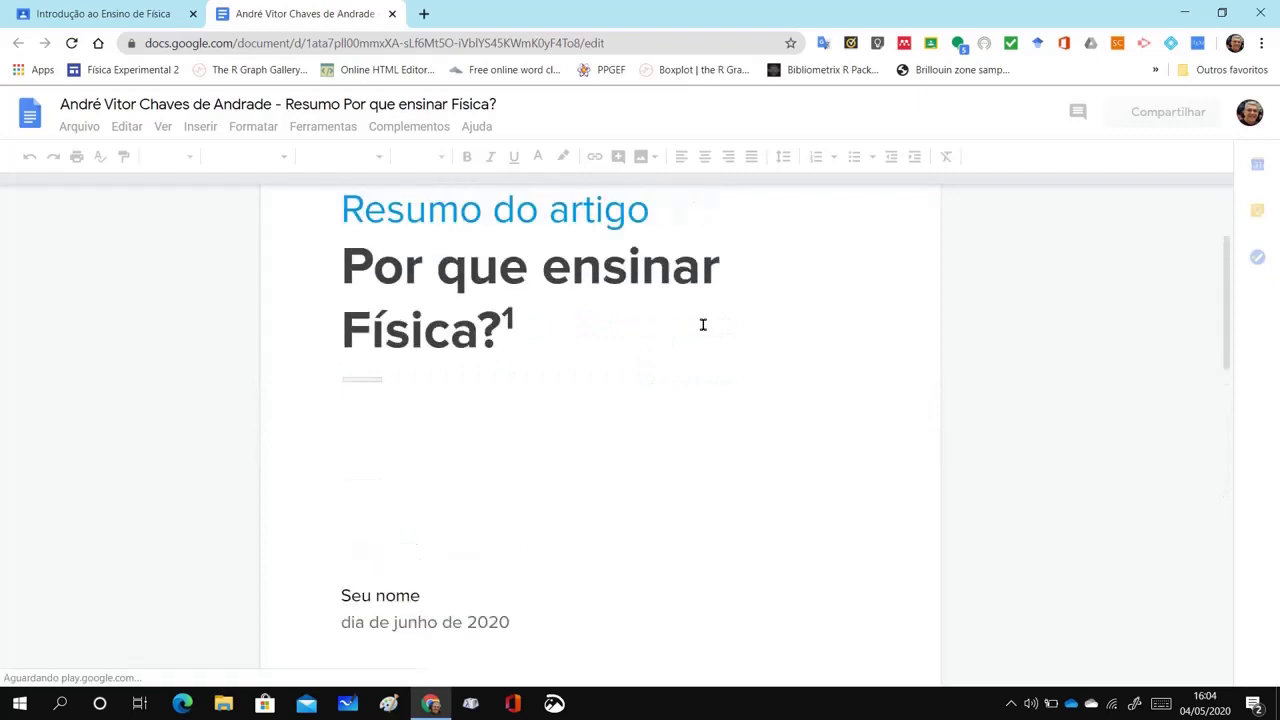
{"action": "scroll", "coordinate": [685, 342], "scroll_direction": "down", "scroll_amount": 1}
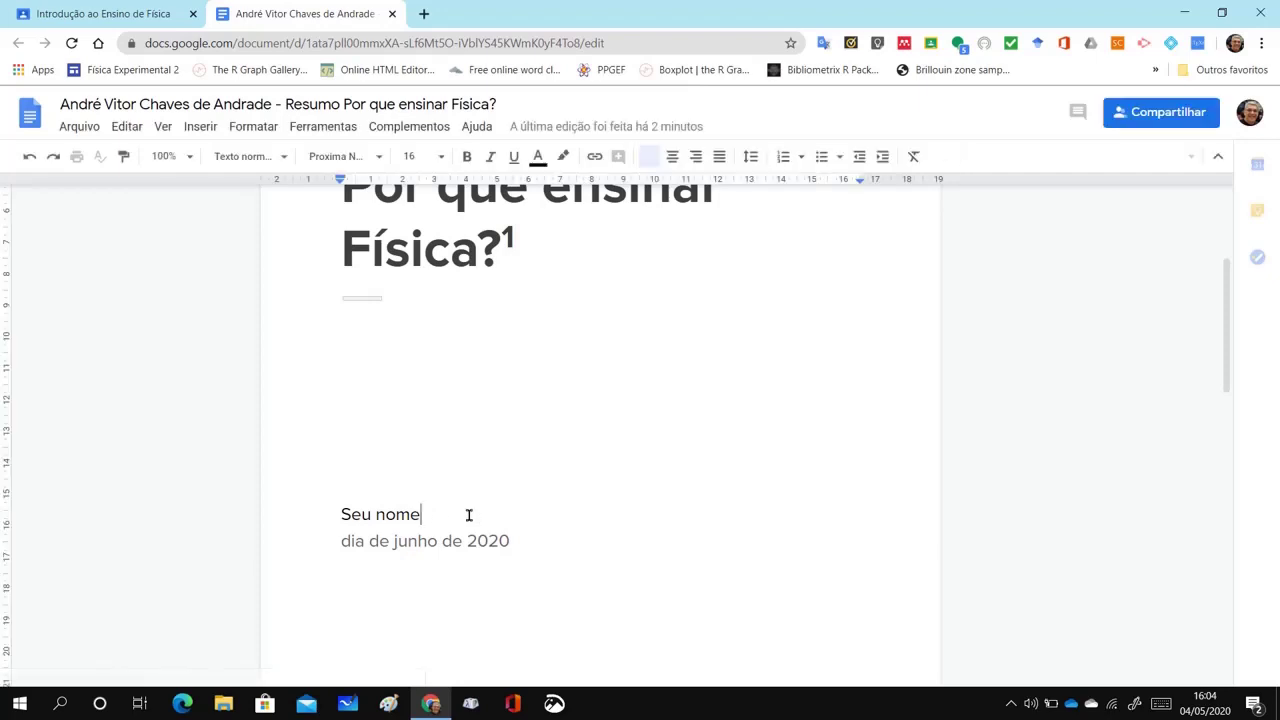
{"action": "key", "text": "BackSpace"}
{"action": "key", "text": "BackSpace"}
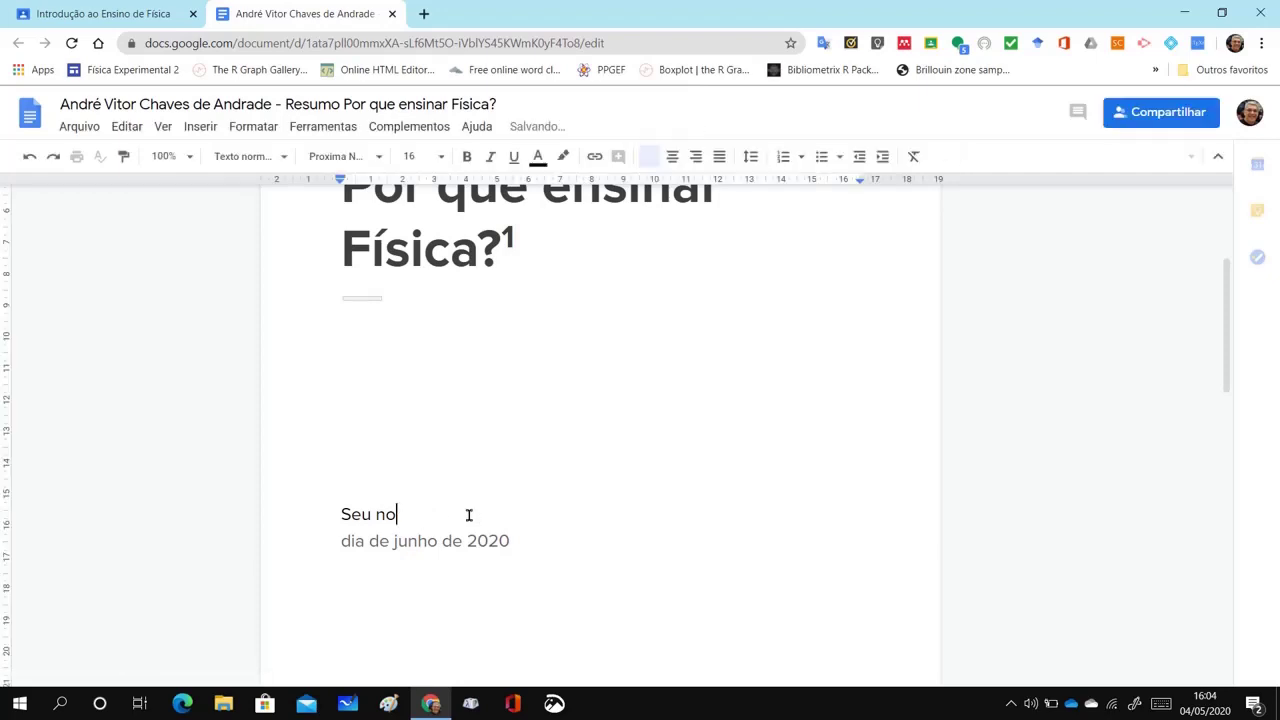
{"action": "key", "text": "BackSpace"}
{"action": "key", "text": "BackSpace"}
{"action": "key", "text": "BackSpace"}
{"action": "key", "text": "BackSpace"}
{"action": "key", "text": "BackSpace"}
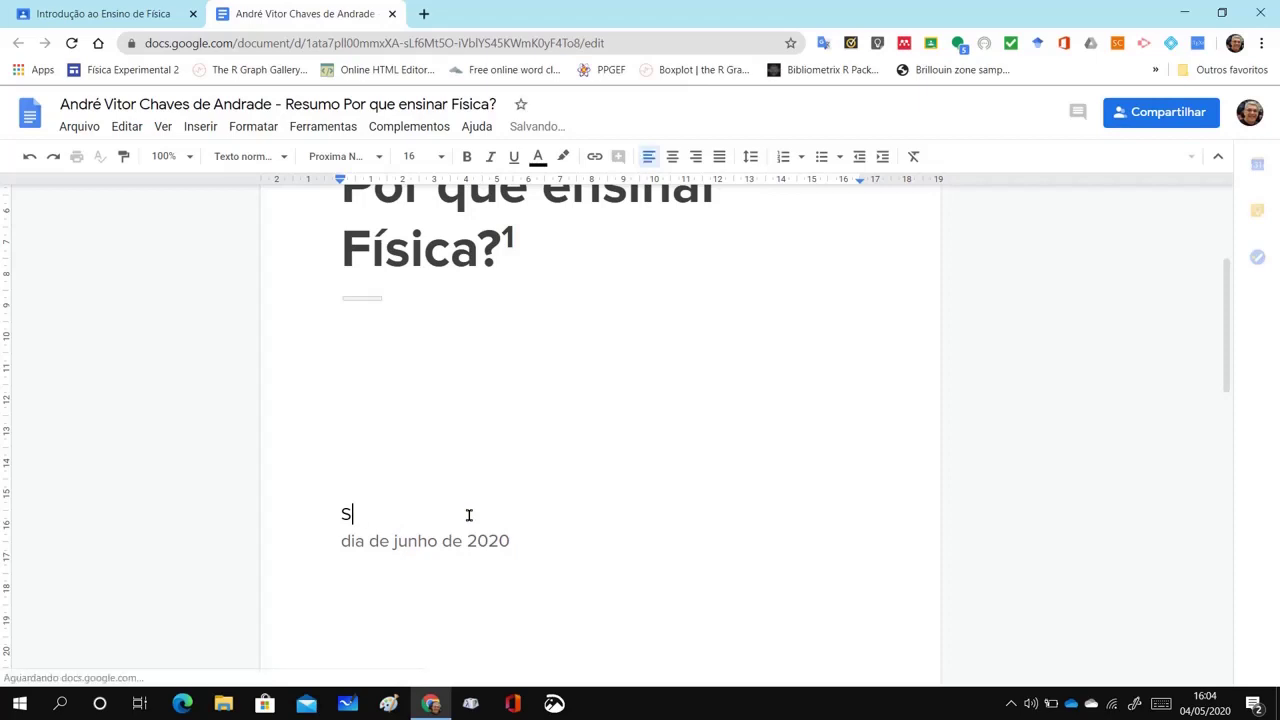
{"action": "key", "text": "BackSpace"}
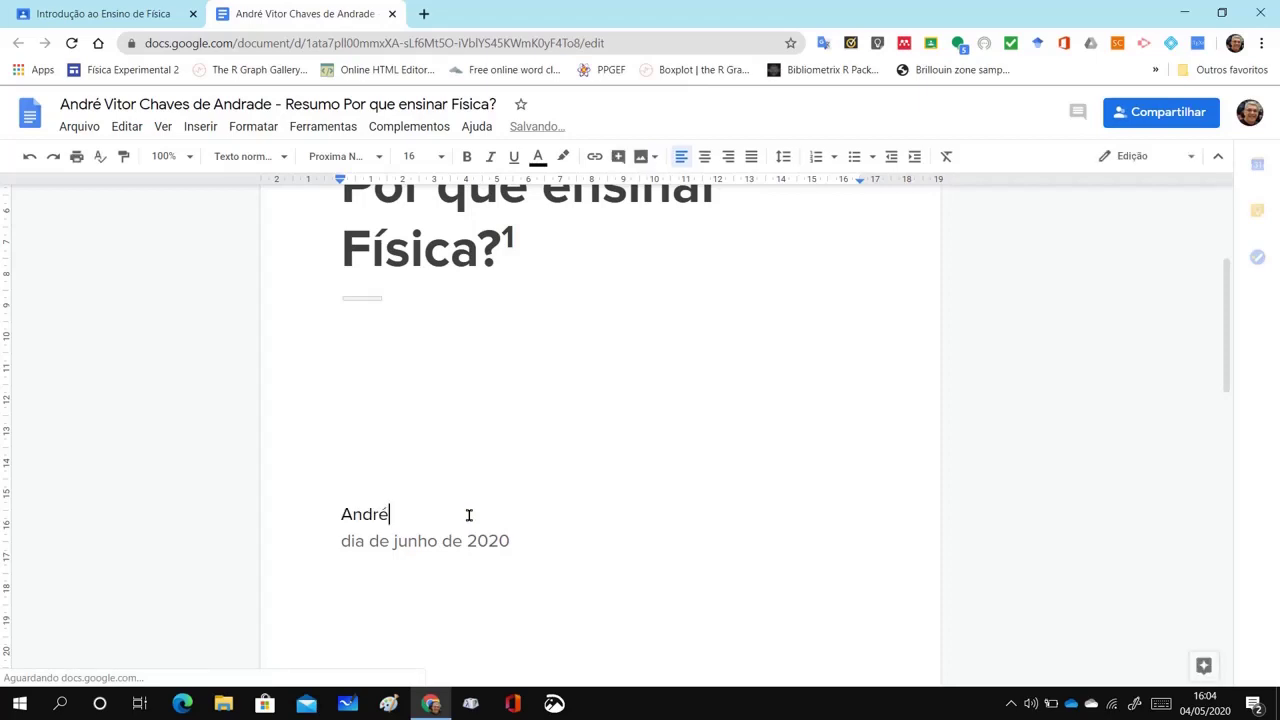
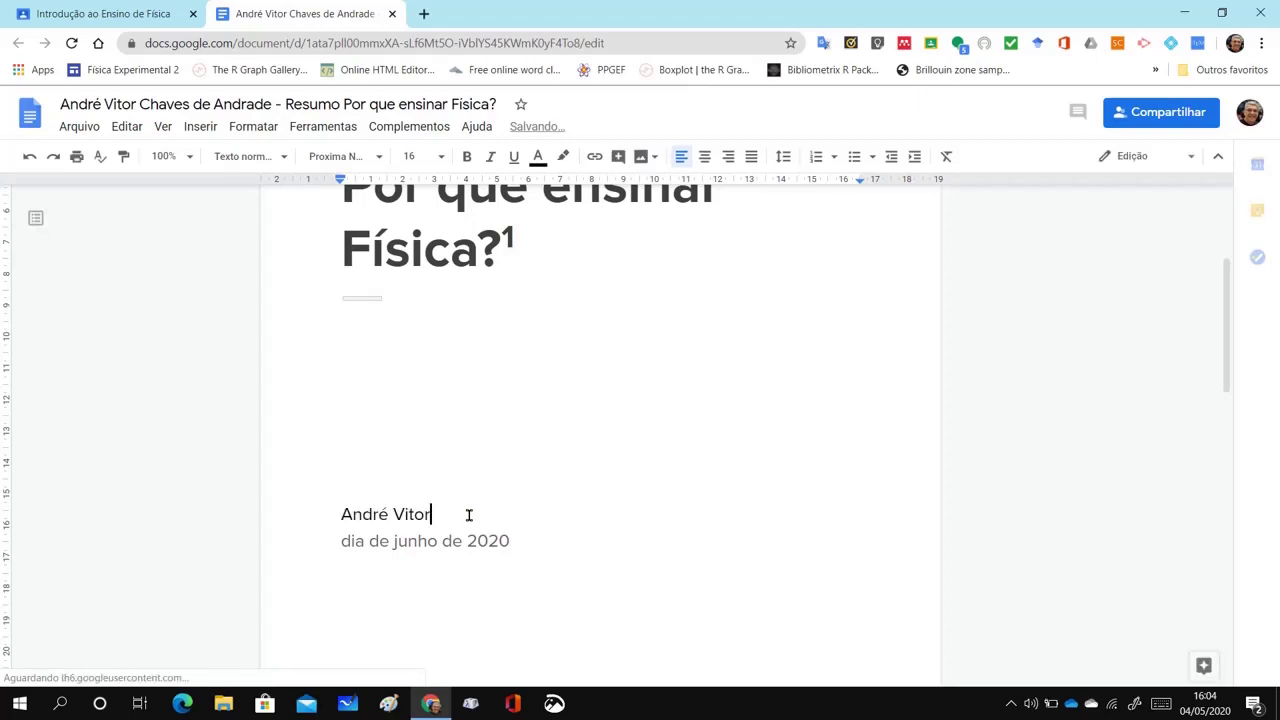
Enter 04 as the day on the date line, check the empty Resumo section, and open a new tab
{"action": "left_click", "coordinate": [366, 541]}
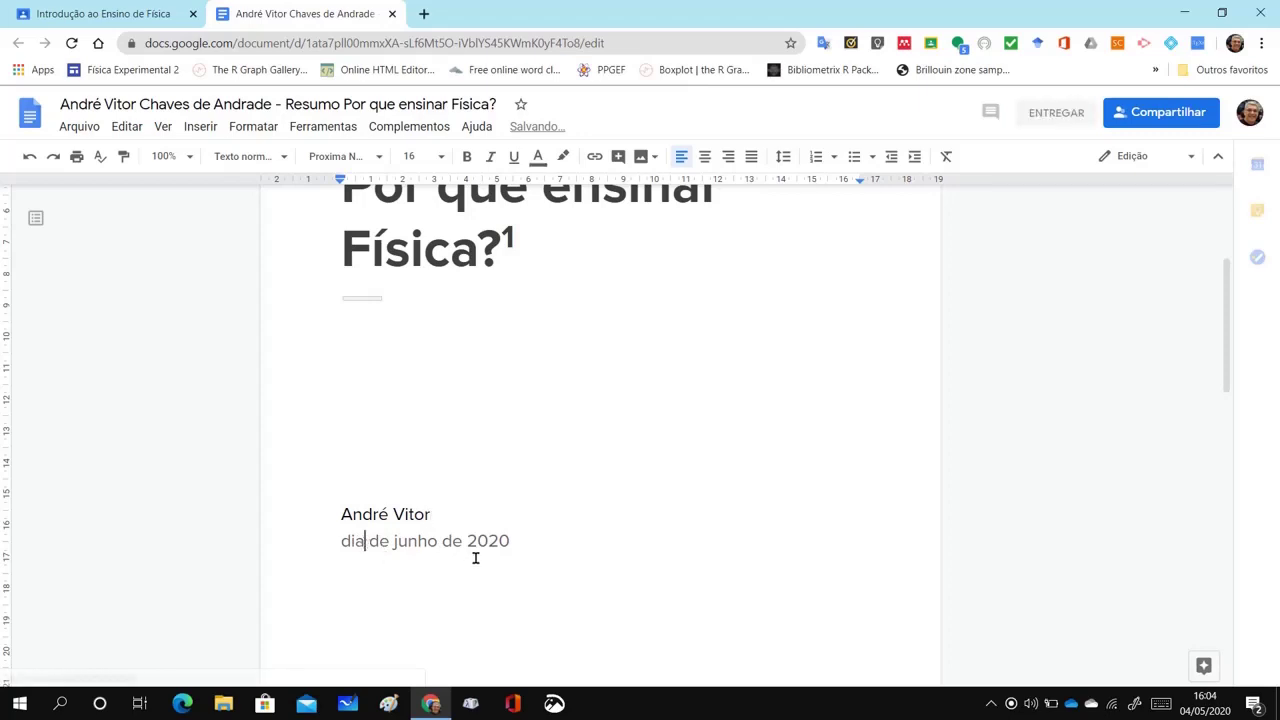
{"action": "key", "text": "BackSpace"}
{"action": "key", "text": "BackSpace"}
{"action": "key", "text": "BackSpace"}
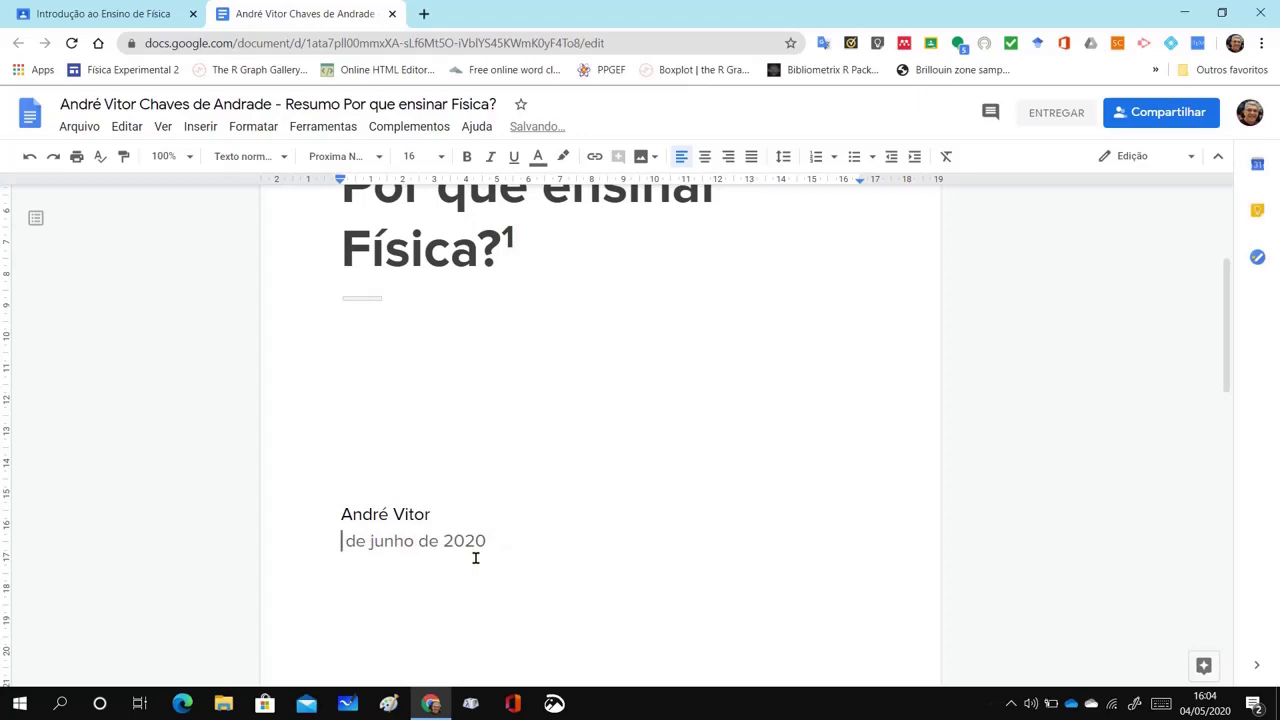
{"action": "type", "text": "04"}
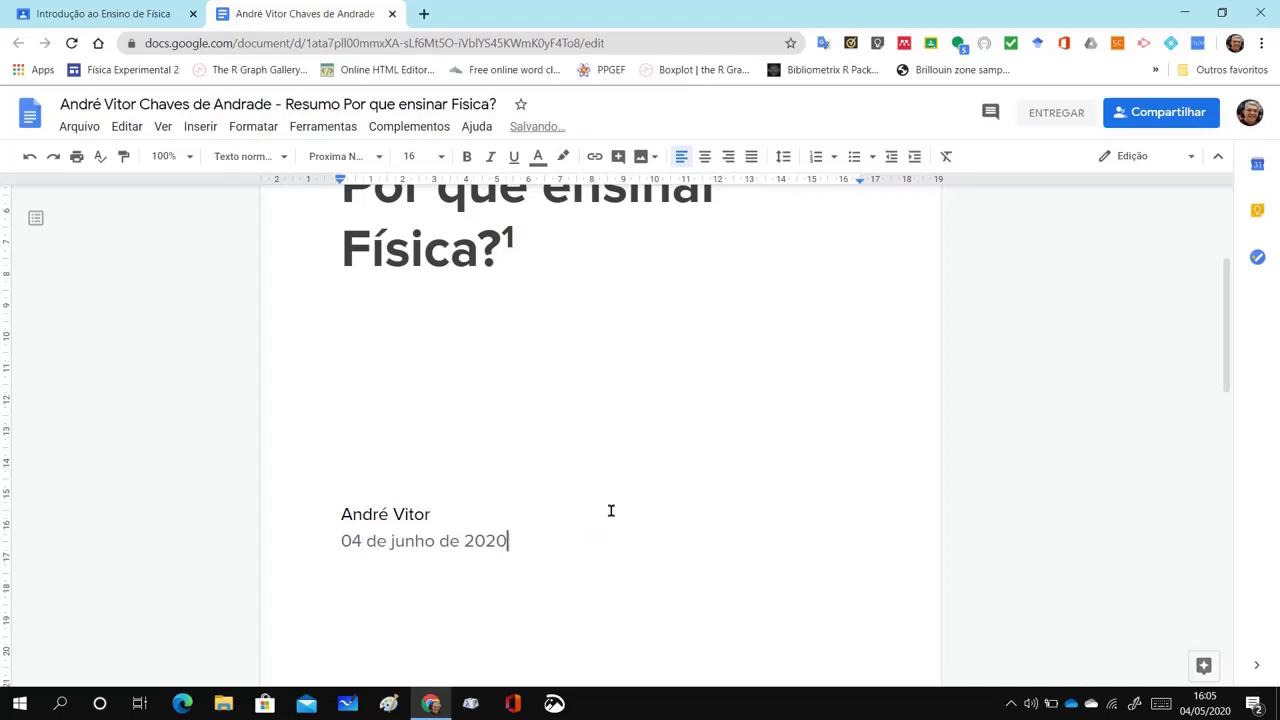
{"action": "scroll", "coordinate": [611, 511], "scroll_direction": "down", "scroll_amount": 5}
{"action": "scroll", "coordinate": [611, 511], "scroll_direction": "down", "scroll_amount": 3}
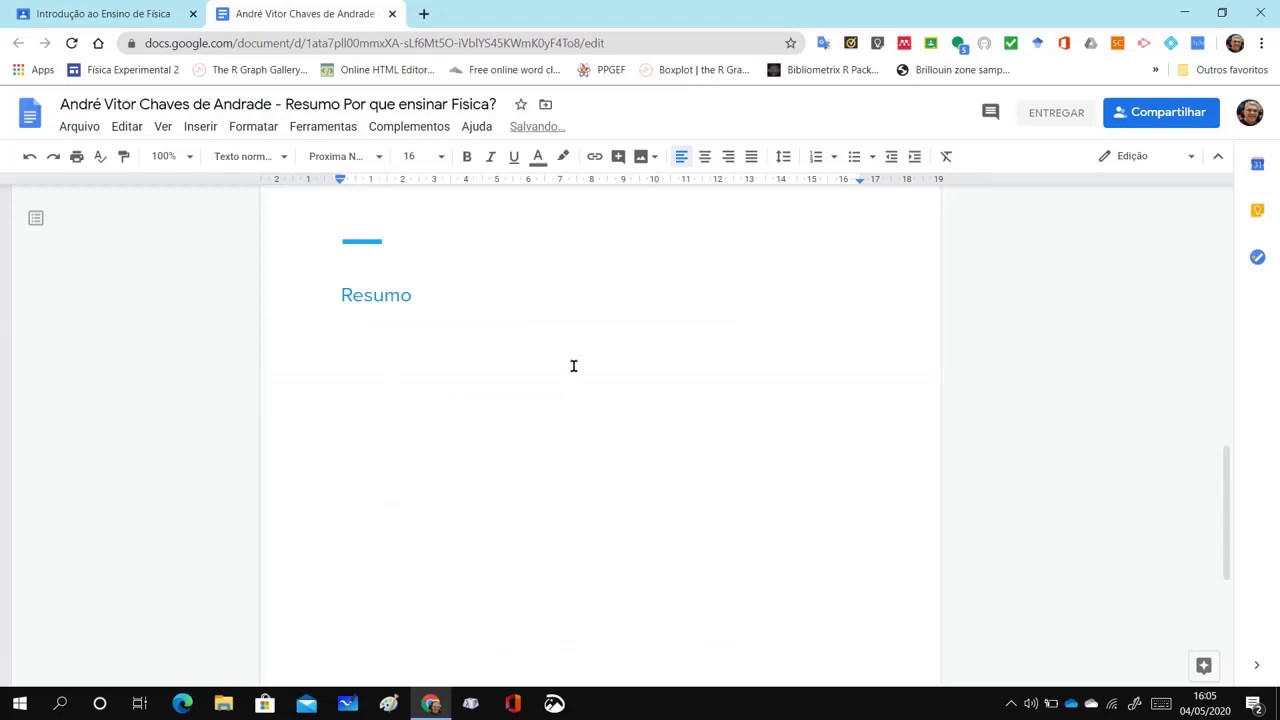
{"action": "left_click", "coordinate": [424, 13]}
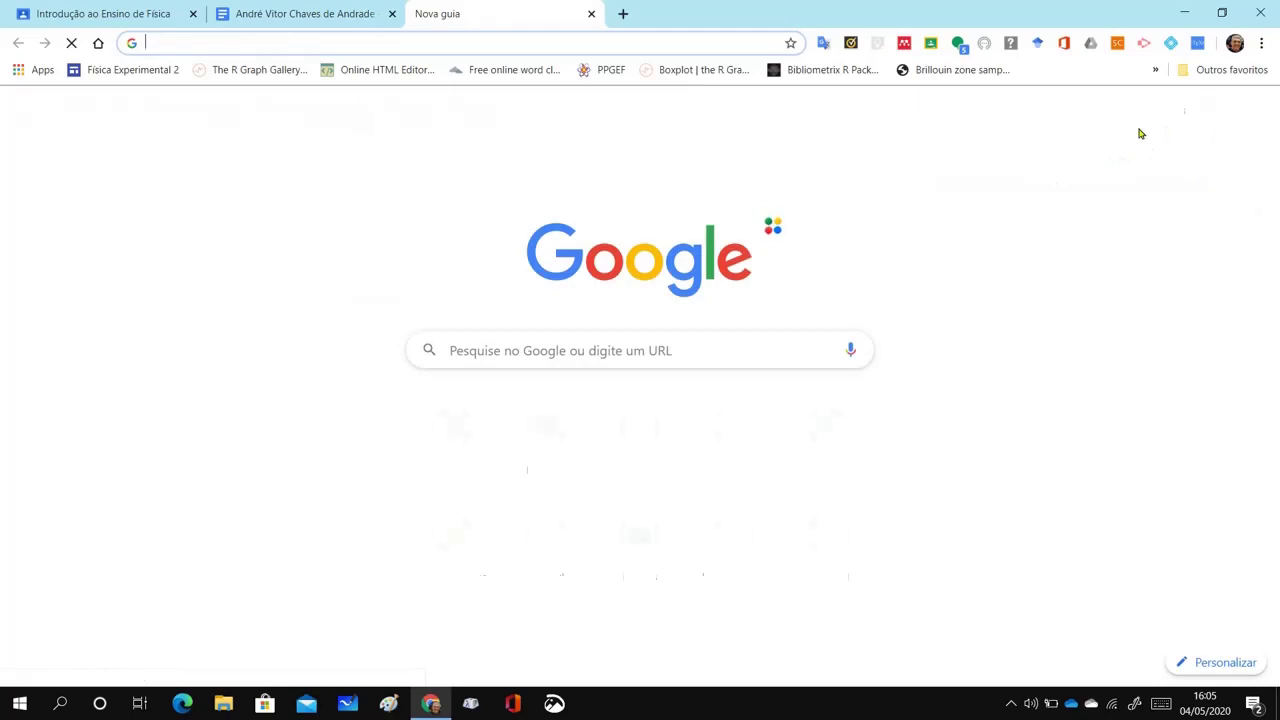
Go to Google Drive and open 00 Funcionalidades > Documentos > Exercício Por que ensinar Física? > Resumo document
{"action": "left_click", "coordinate": [1216, 113]}
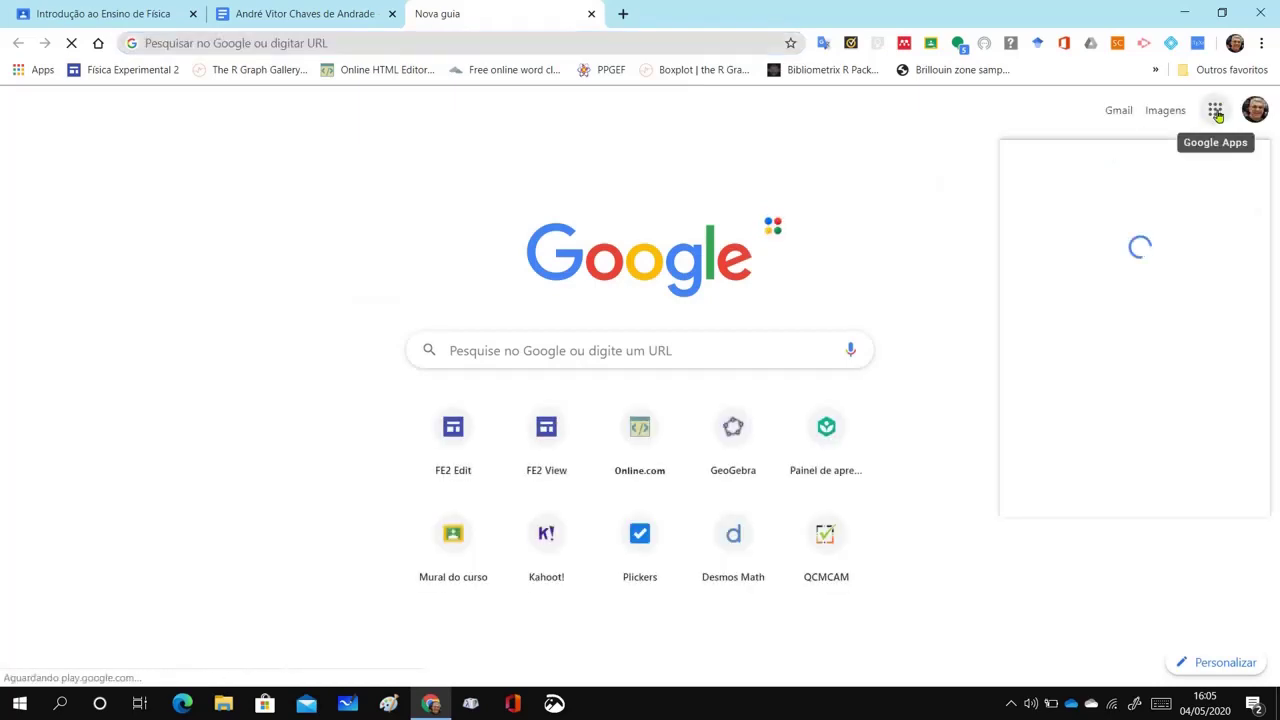
{"action": "left_click", "coordinate": [1216, 112]}
{"action": "left_click", "coordinate": [1216, 112]}
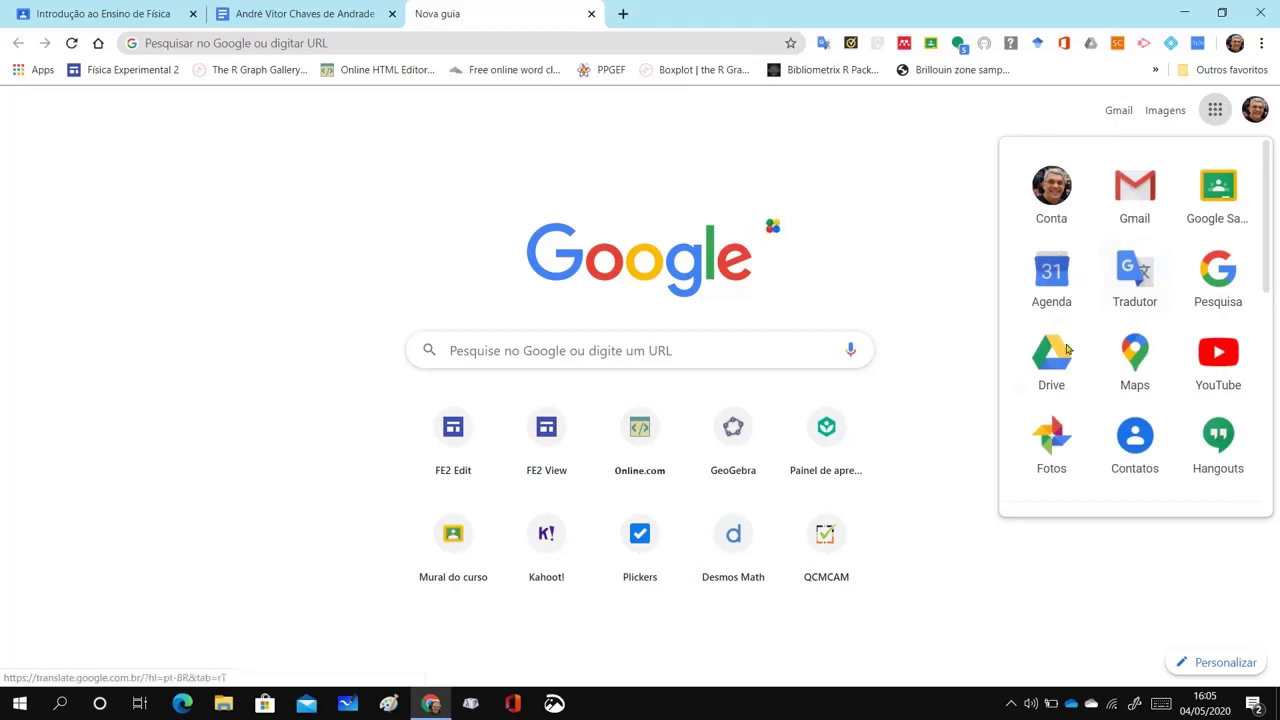
{"action": "left_click", "coordinate": [1055, 358]}
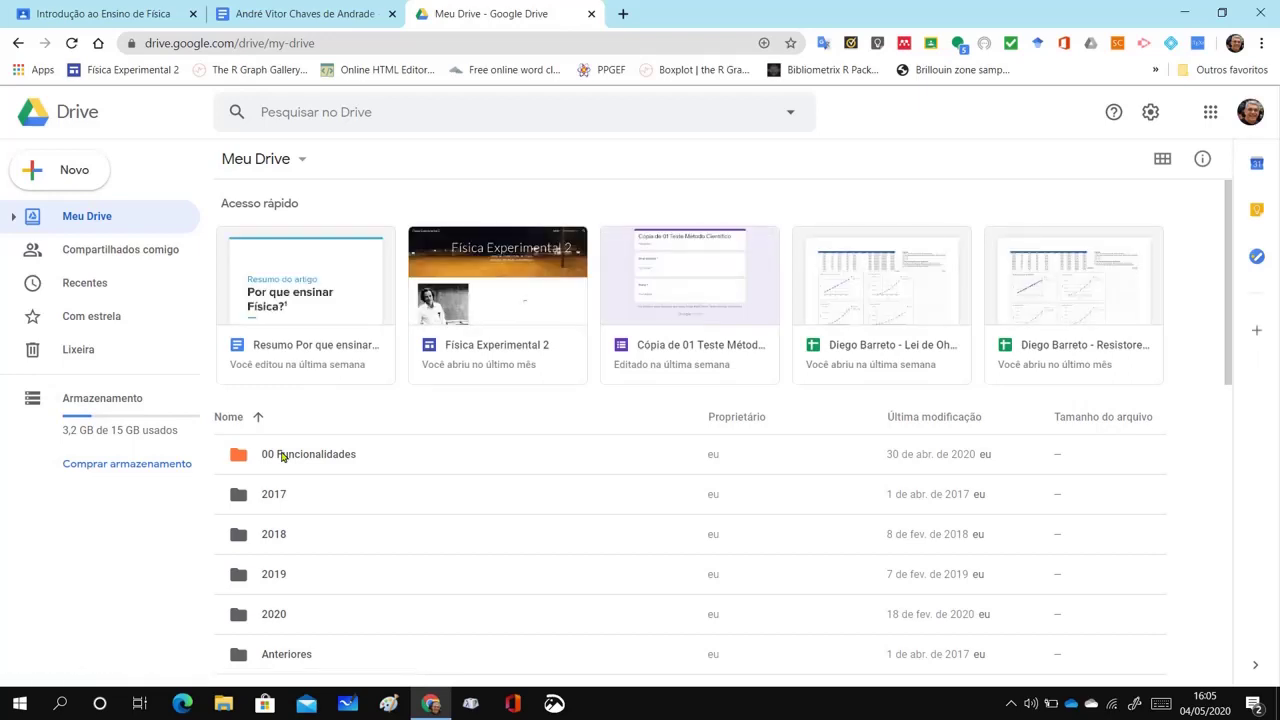
{"action": "double_click", "coordinate": [282, 456]}
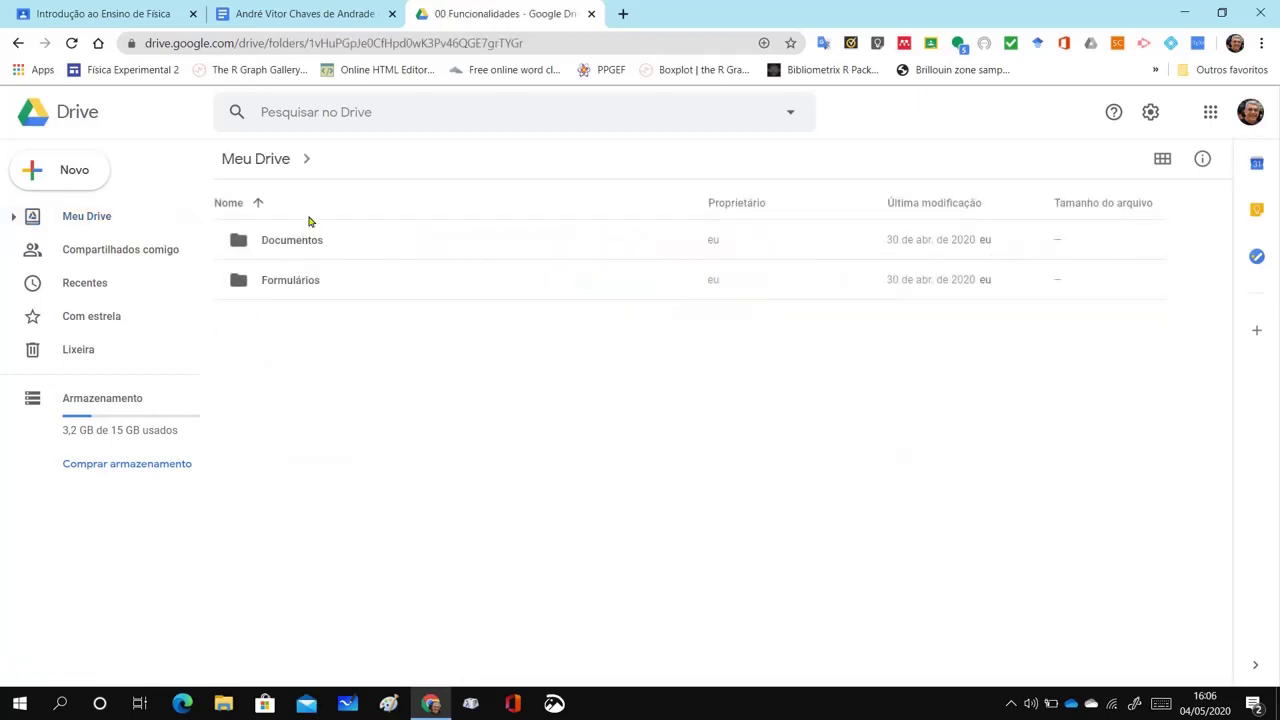
{"action": "left_click", "coordinate": [310, 246]}
{"action": "double_click", "coordinate": [310, 246]}
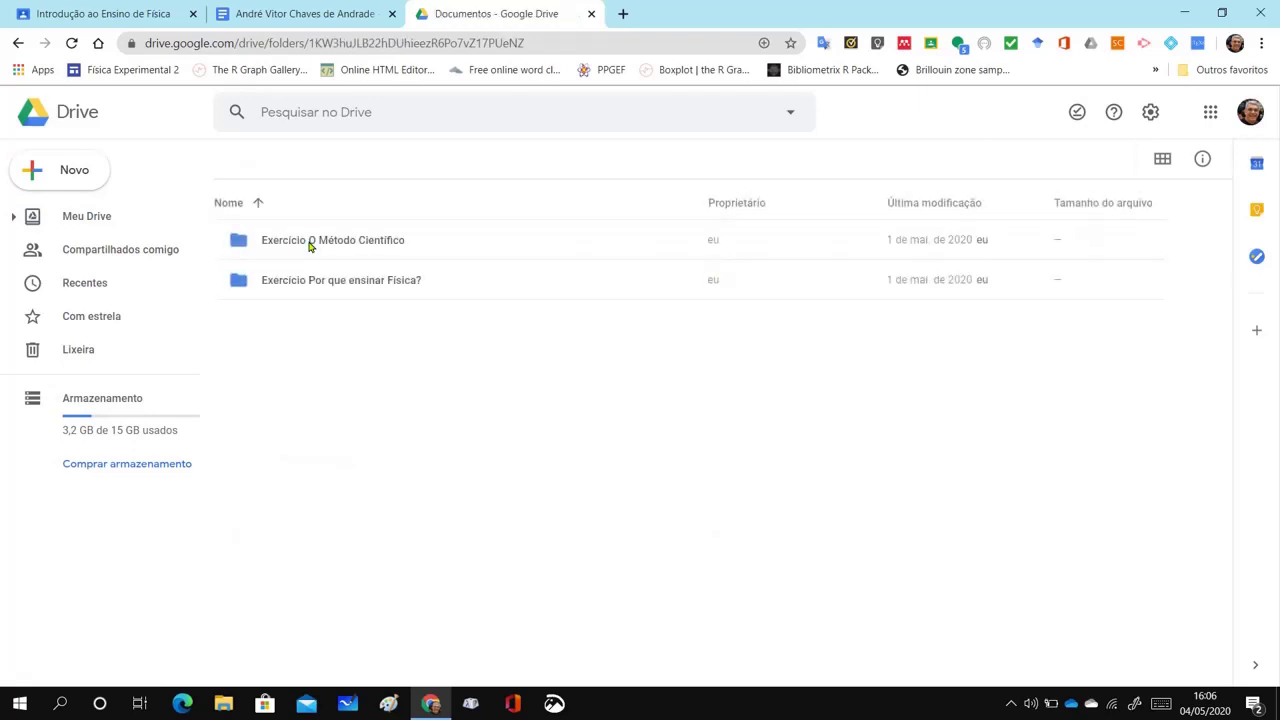
{"action": "left_click", "coordinate": [313, 289]}
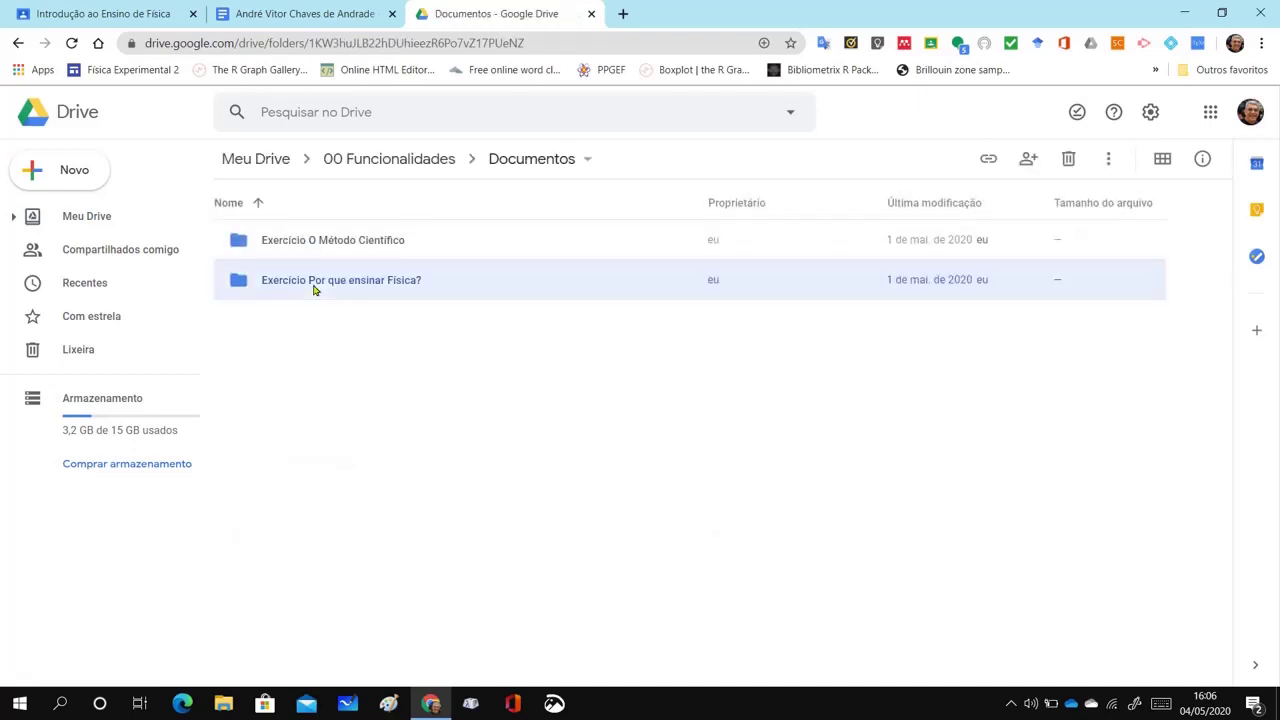
{"action": "double_click", "coordinate": [313, 289]}
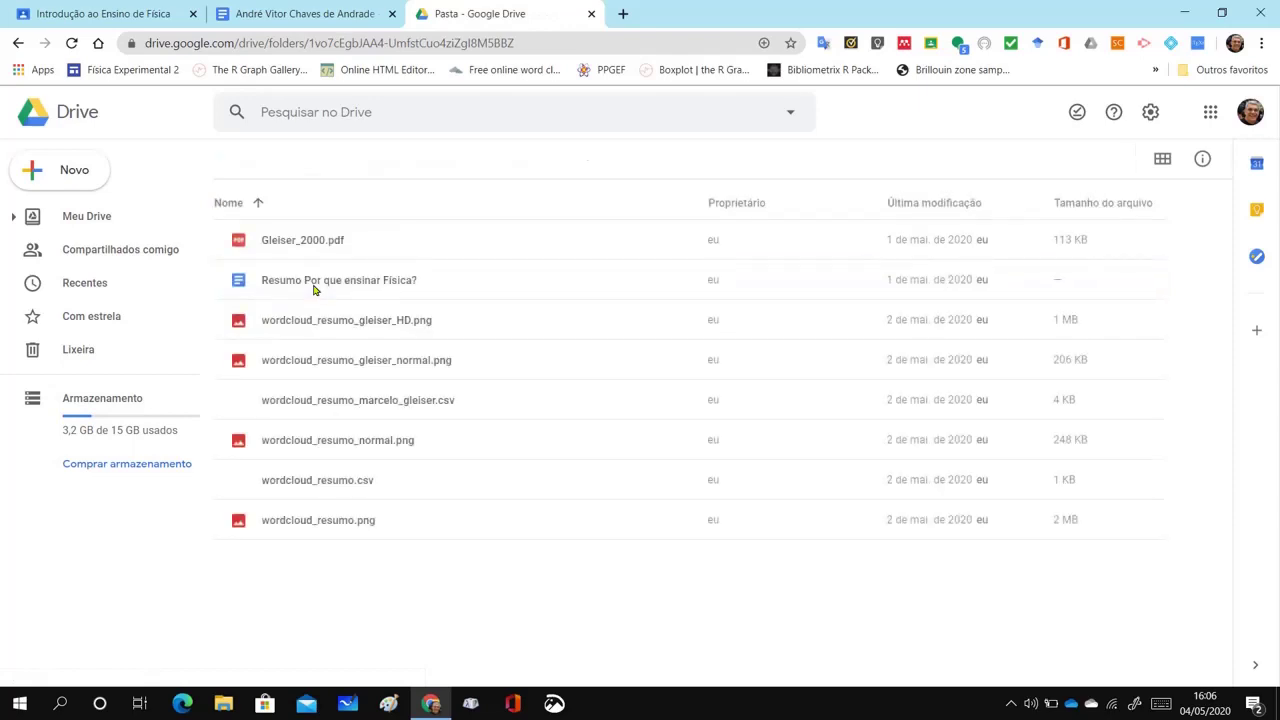
{"action": "double_click", "coordinate": [313, 283]}
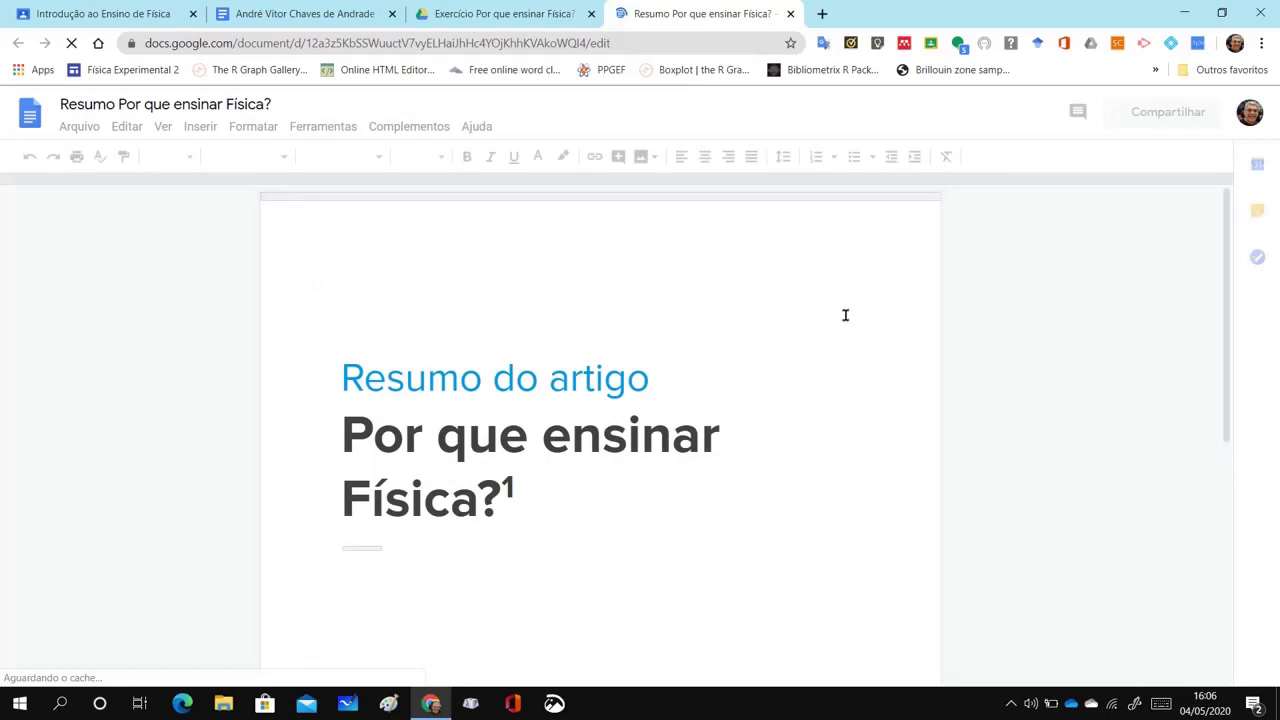
Select the entire Resumo paragraph in the reference summary, then return to the student's document tab
{"action": "scroll", "coordinate": [1080, 336], "scroll_direction": "down", "scroll_amount": 15}
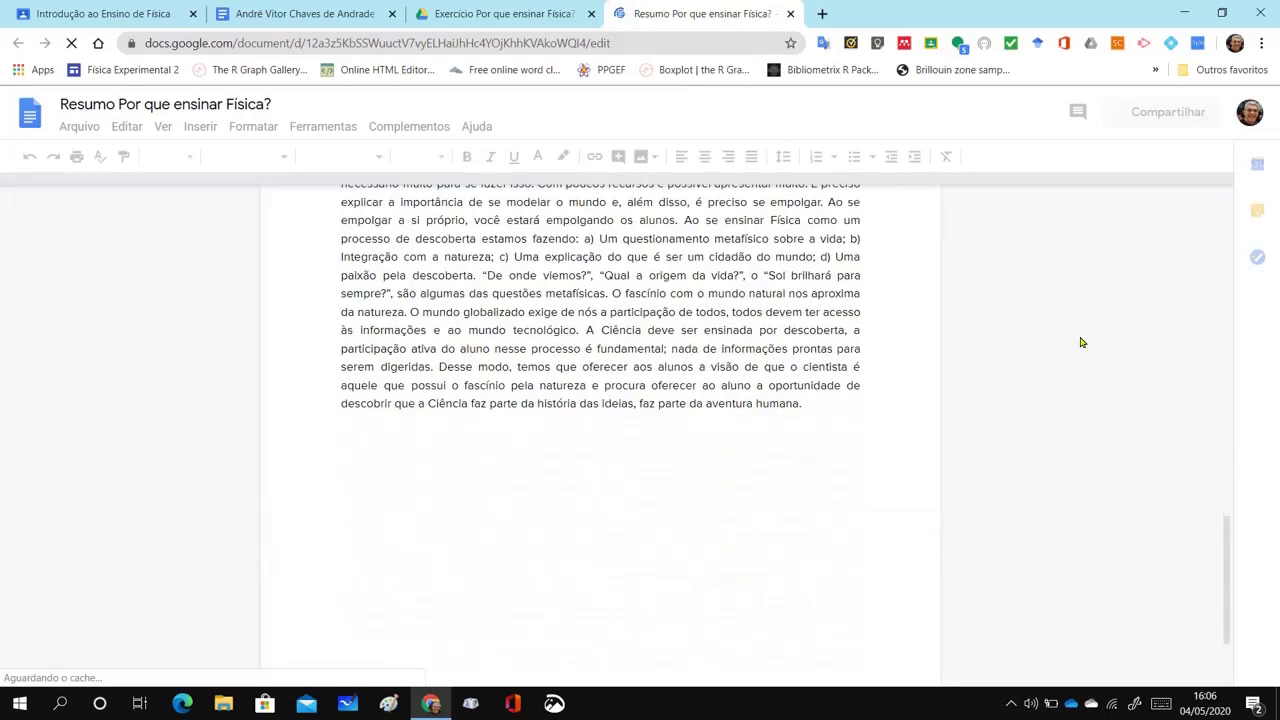
{"action": "scroll", "coordinate": [1080, 342], "scroll_direction": "up", "scroll_amount": 5}
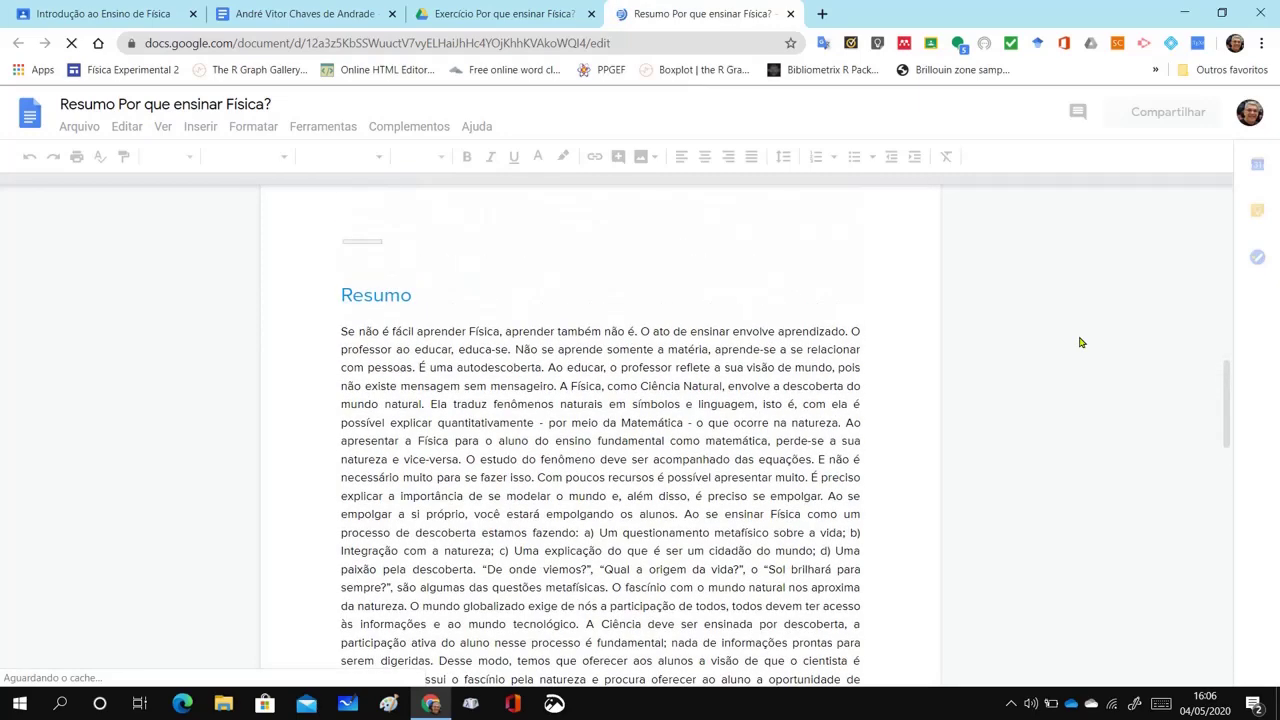
{"action": "scroll", "coordinate": [1080, 342], "scroll_direction": "down", "scroll_amount": 1}
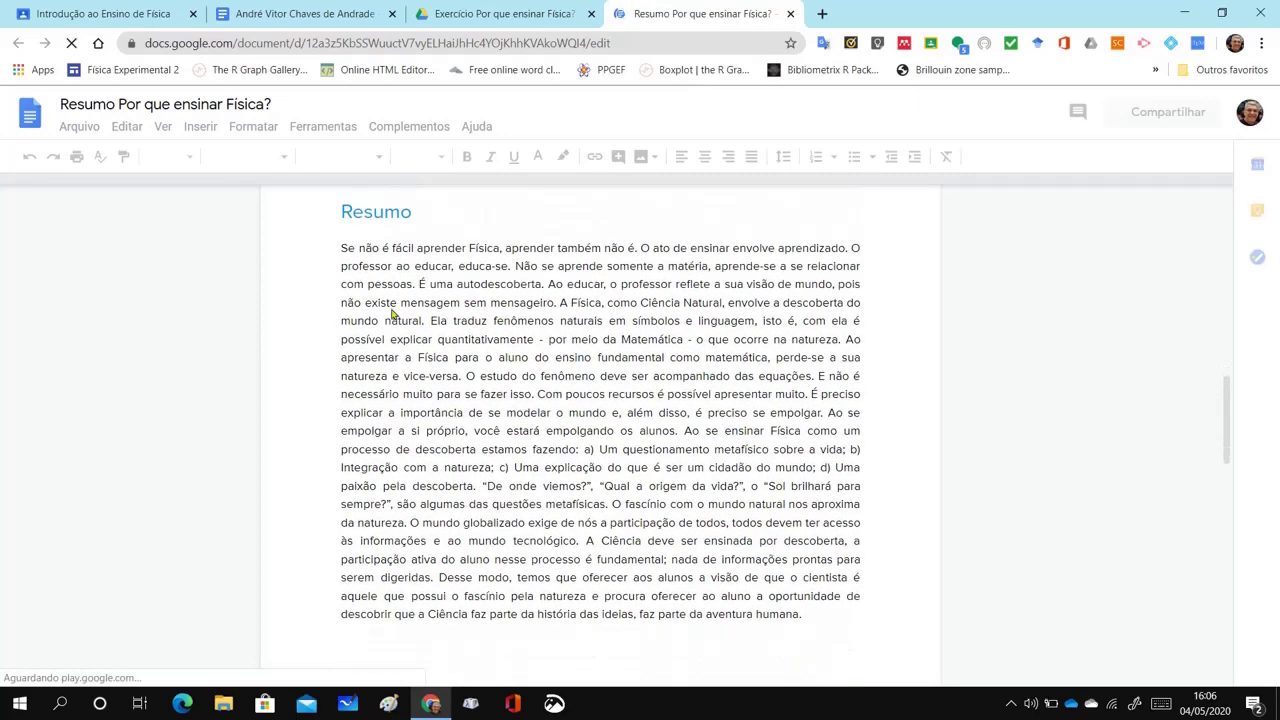
{"action": "left_click_drag", "start_coordinate": [342, 247], "coordinate": [540, 320]}
{"action": "left_click_drag", "start_coordinate": [676, 480], "coordinate": [817, 623]}
{"action": "left_click", "coordinate": [816, 619]}
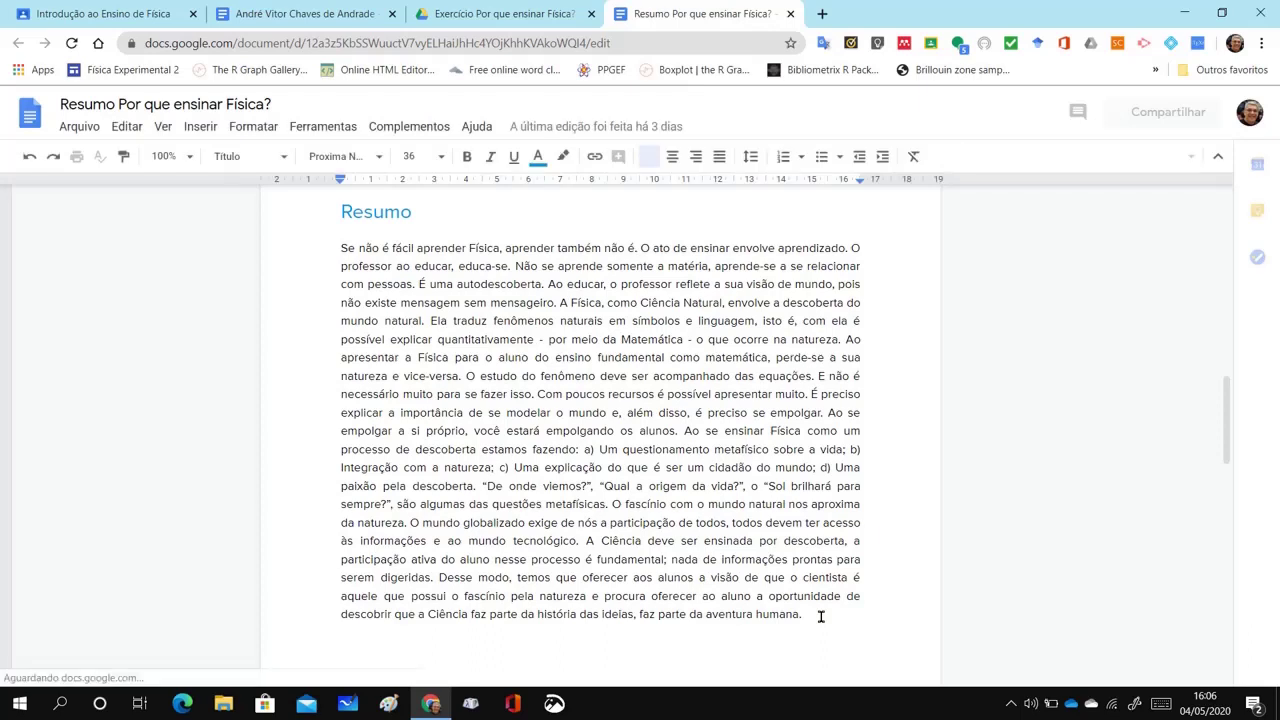
{"action": "triple_click", "coordinate": [1025, 493]}
{"action": "key", "text": "ctrl+c"}
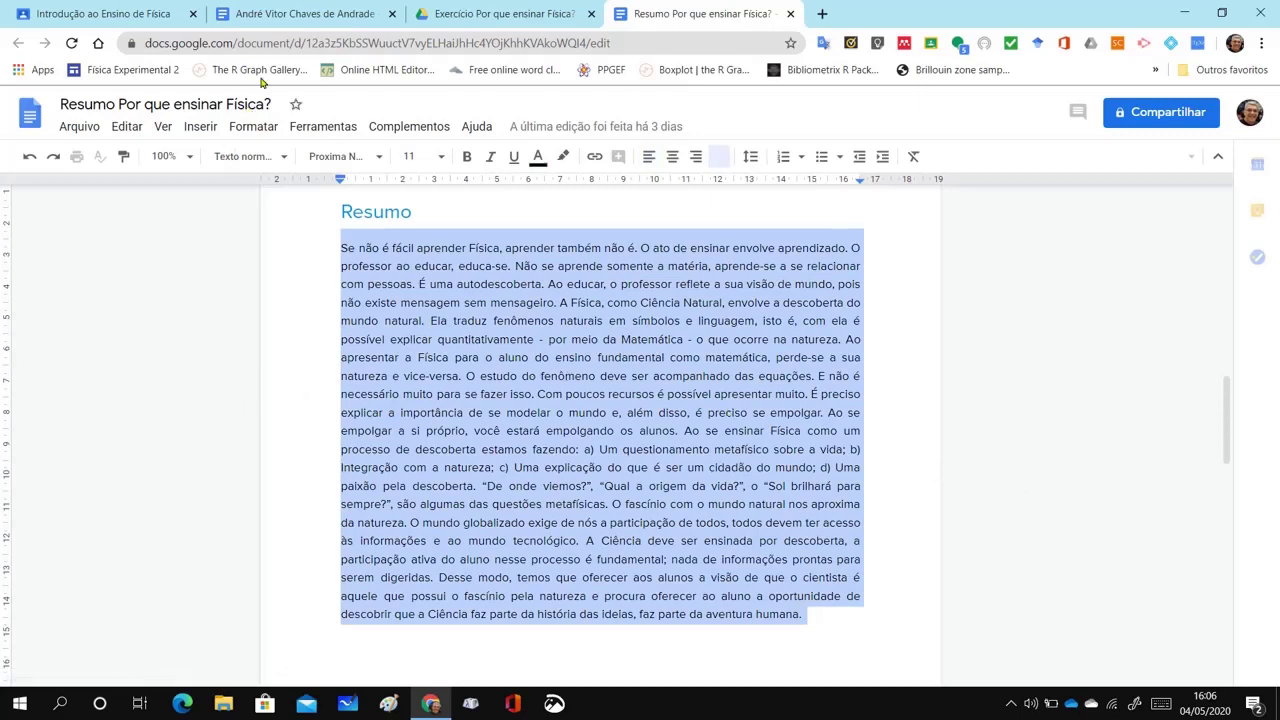
{"action": "left_click", "coordinate": [281, 17]}
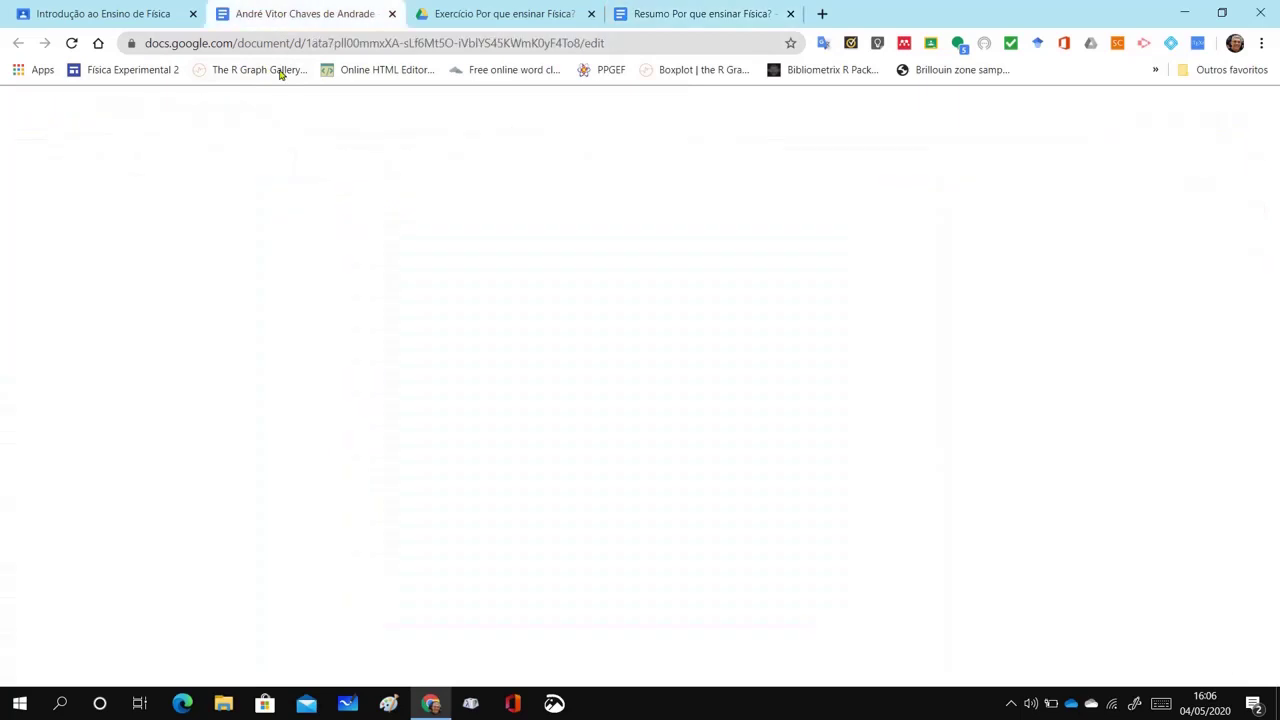
Paste the copied paragraph under the Resumo heading, then start handing the work in with ENTREGAR
{"action": "left_click", "coordinate": [381, 339]}
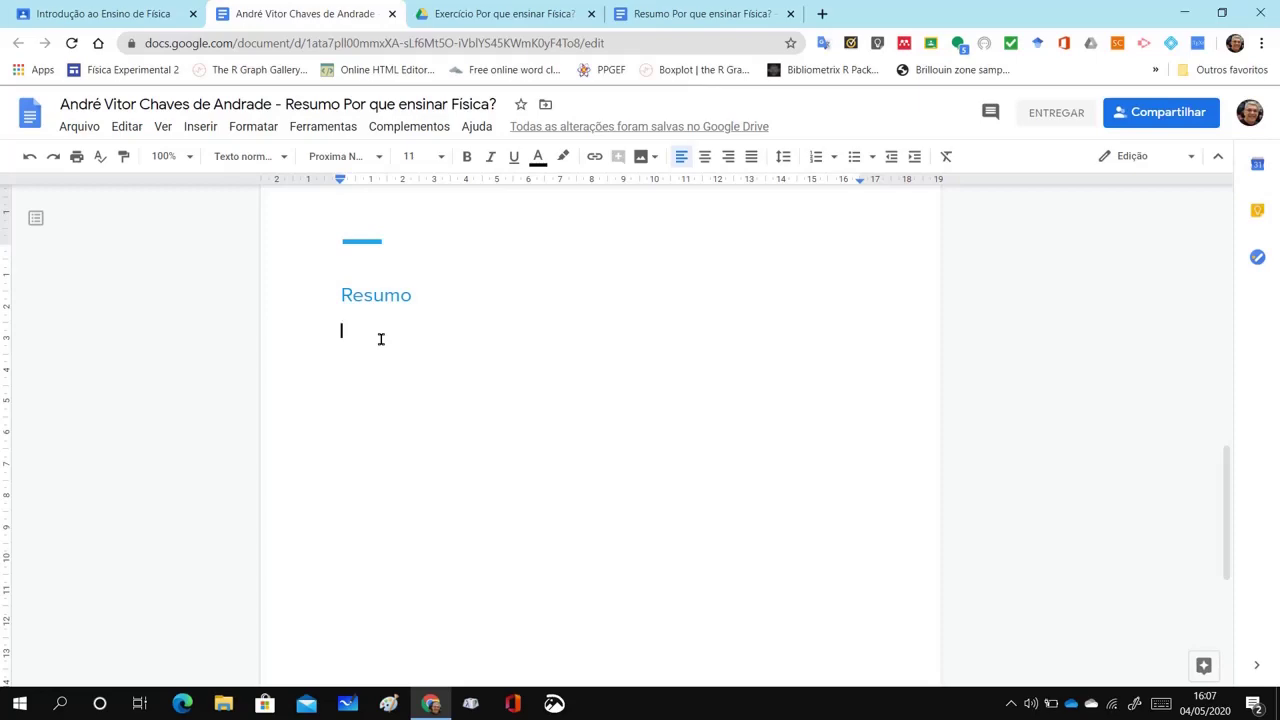
{"action": "key", "text": "ctrl+v"}
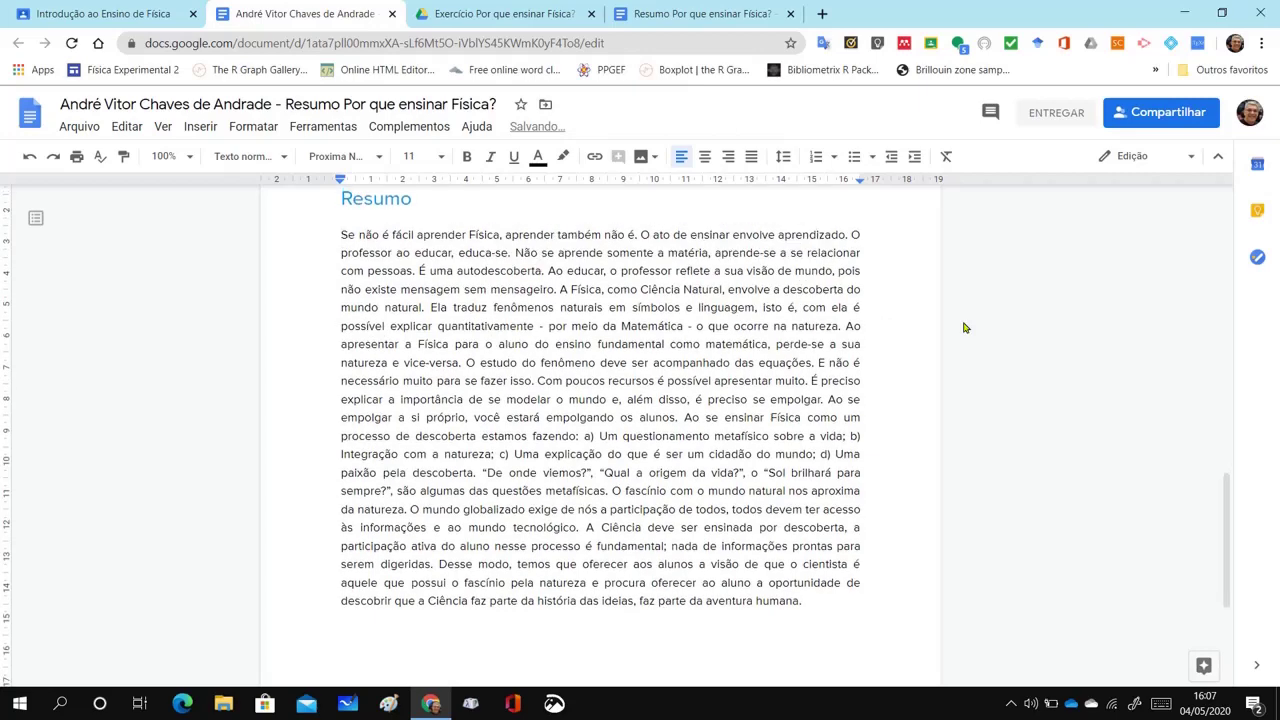
{"action": "scroll", "coordinate": [964, 328], "scroll_direction": "up", "scroll_amount": 5}
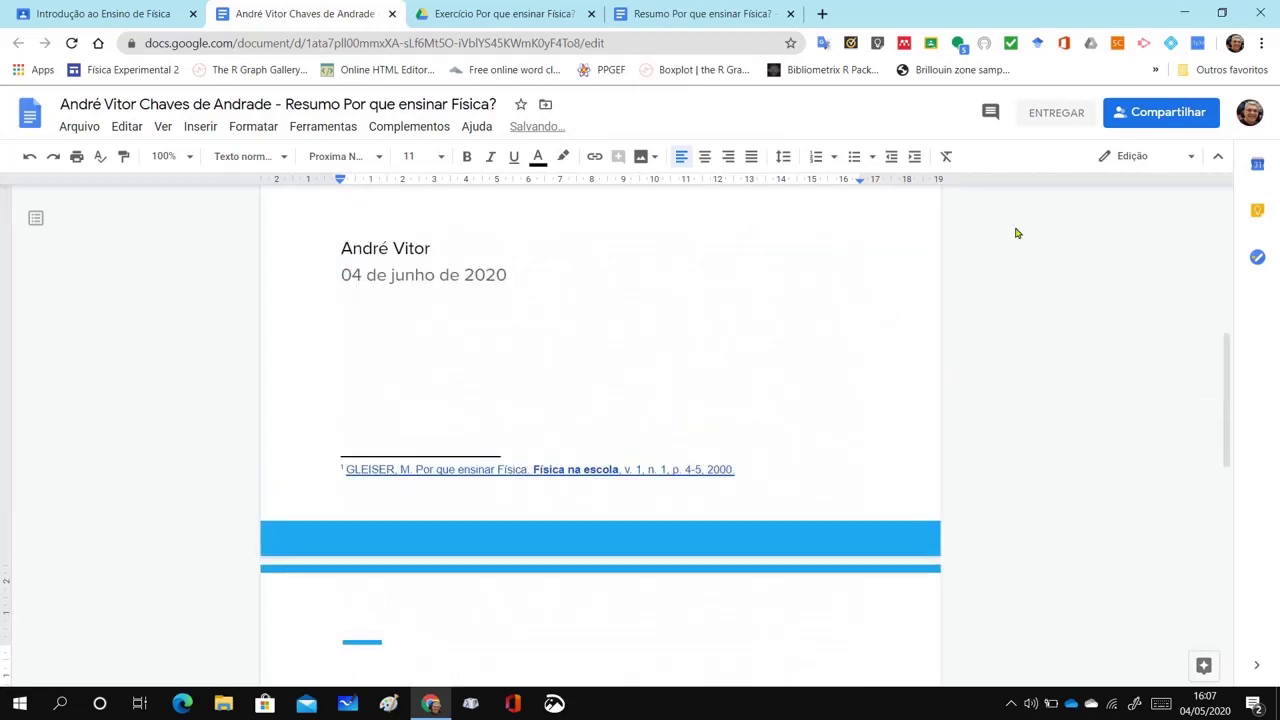
{"action": "left_click", "coordinate": [1055, 117]}
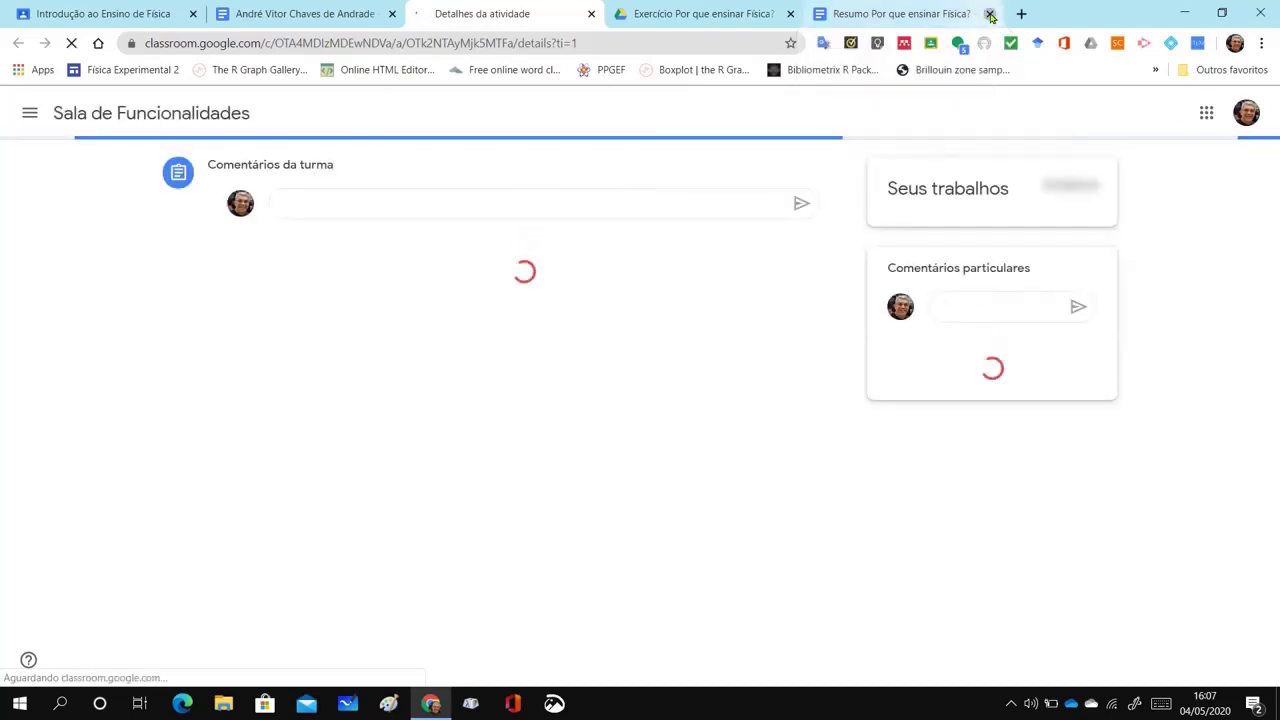
Close the reference Resumo tab and turn in the assignment with both attachments
{"action": "left_click", "coordinate": [988, 14]}
{"action": "left_click", "coordinate": [990, 386]}
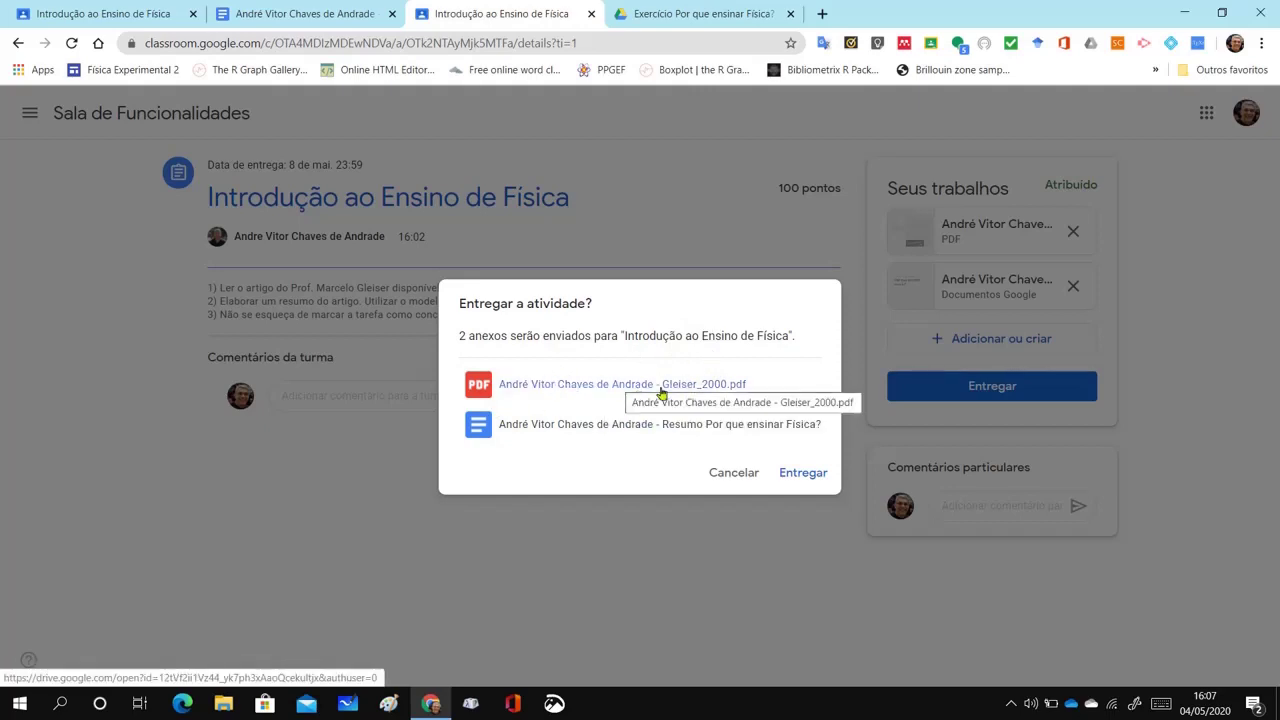
{"action": "left_click", "coordinate": [805, 476]}
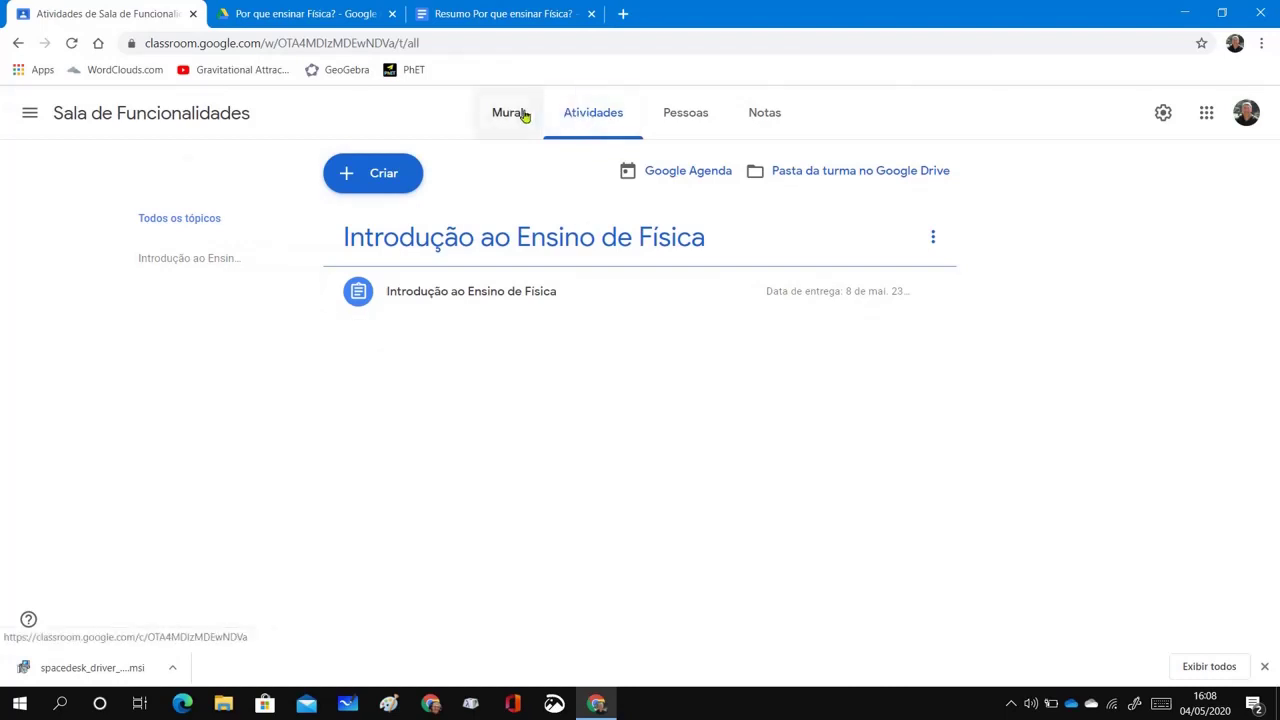
Open the student's handed-in summary document in the Introdução ao Ensino de Física grading view
{"action": "left_click", "coordinate": [455, 293]}
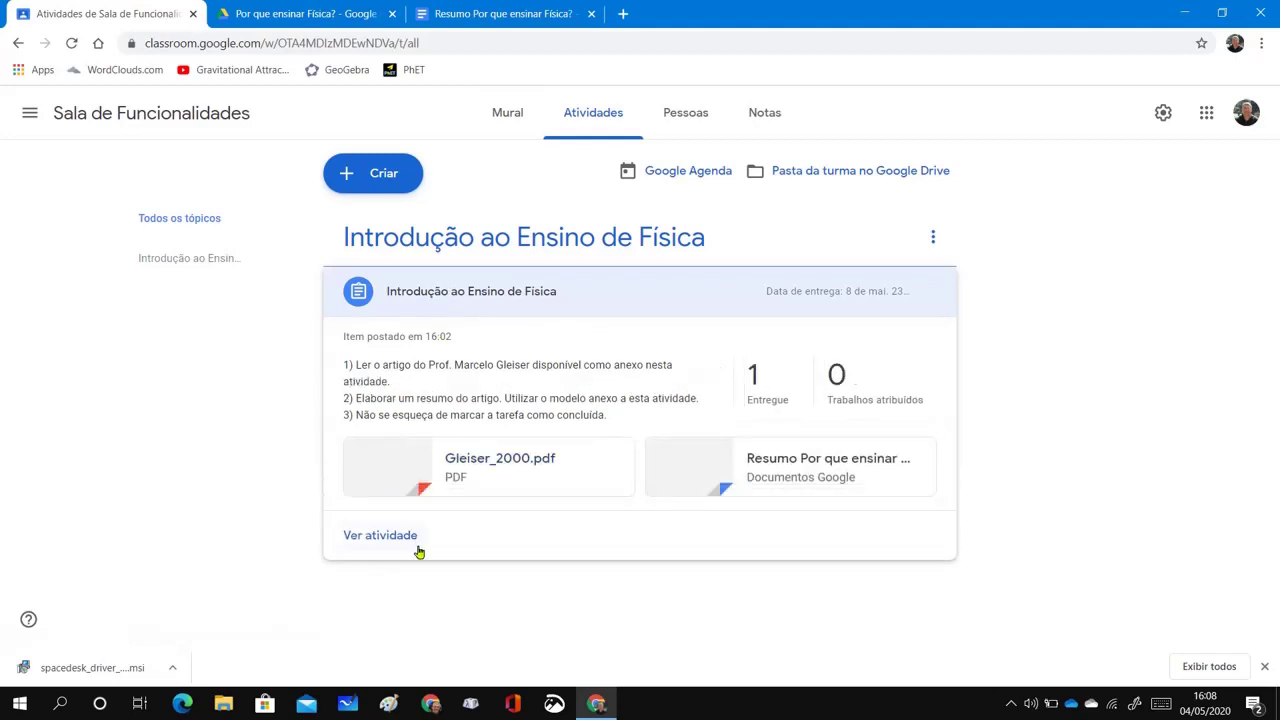
{"action": "left_click", "coordinate": [399, 535]}
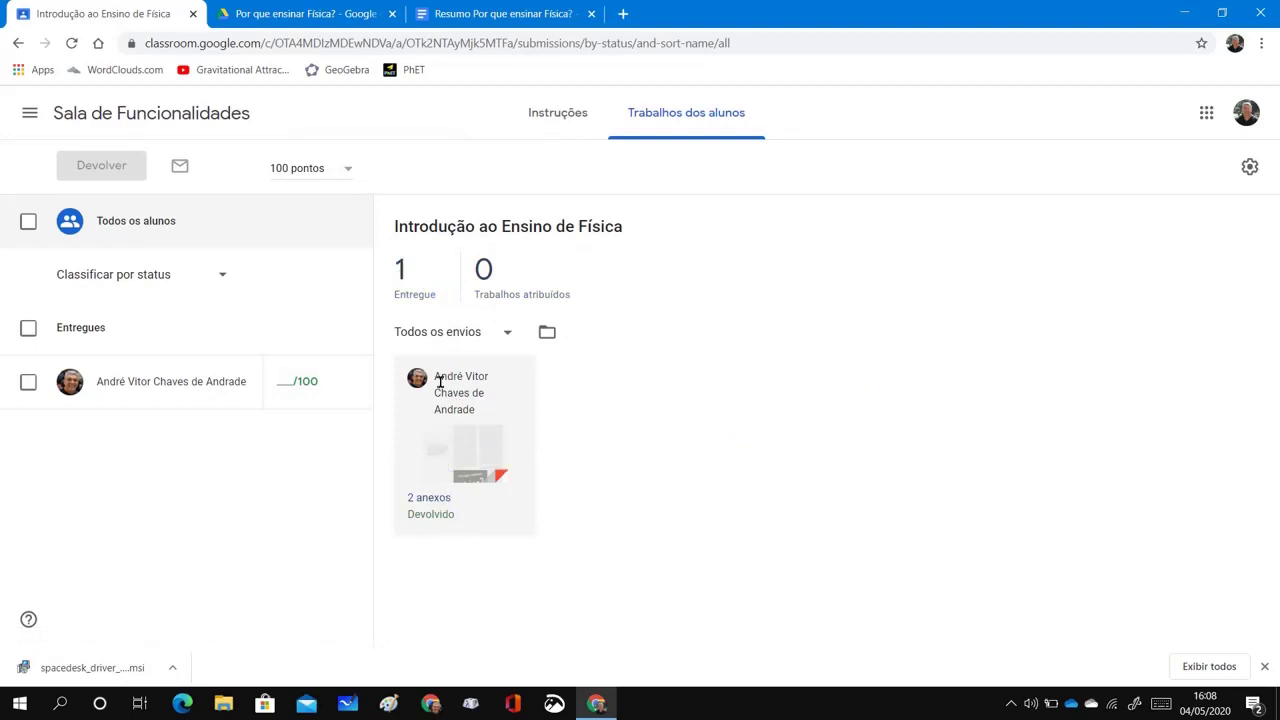
{"action": "left_click", "coordinate": [180, 388]}
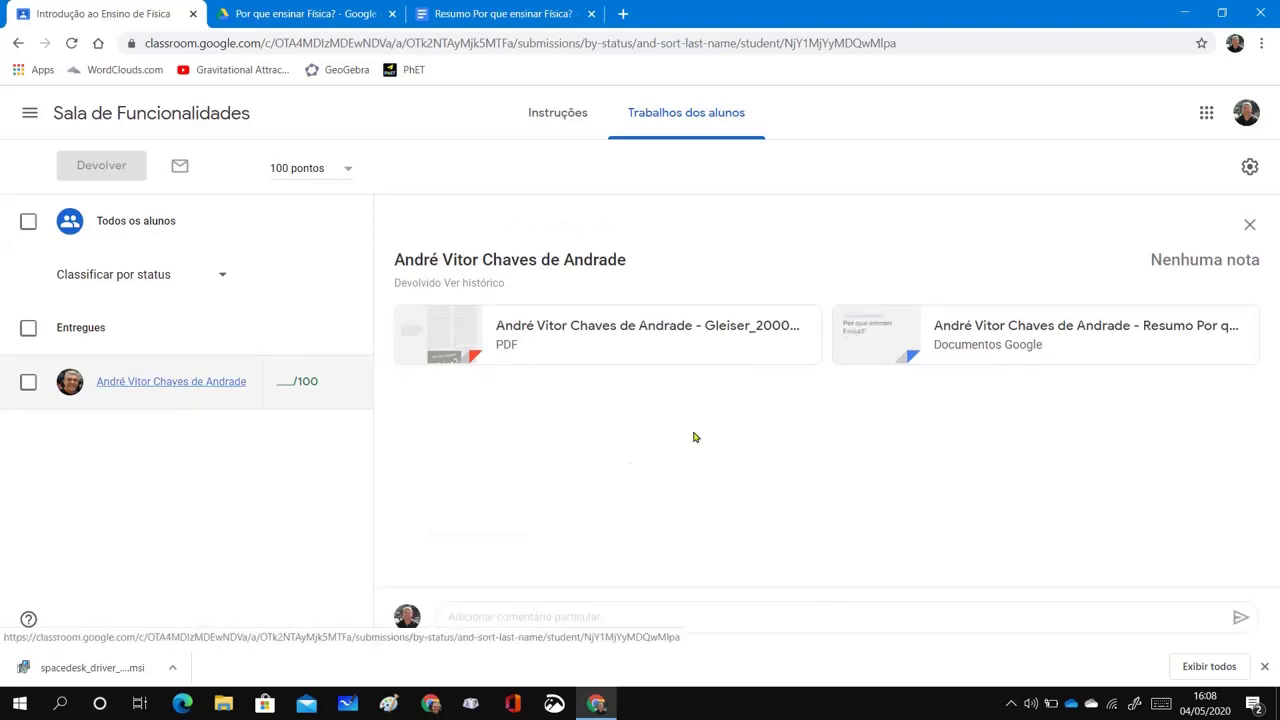
{"action": "left_click", "coordinate": [869, 330]}
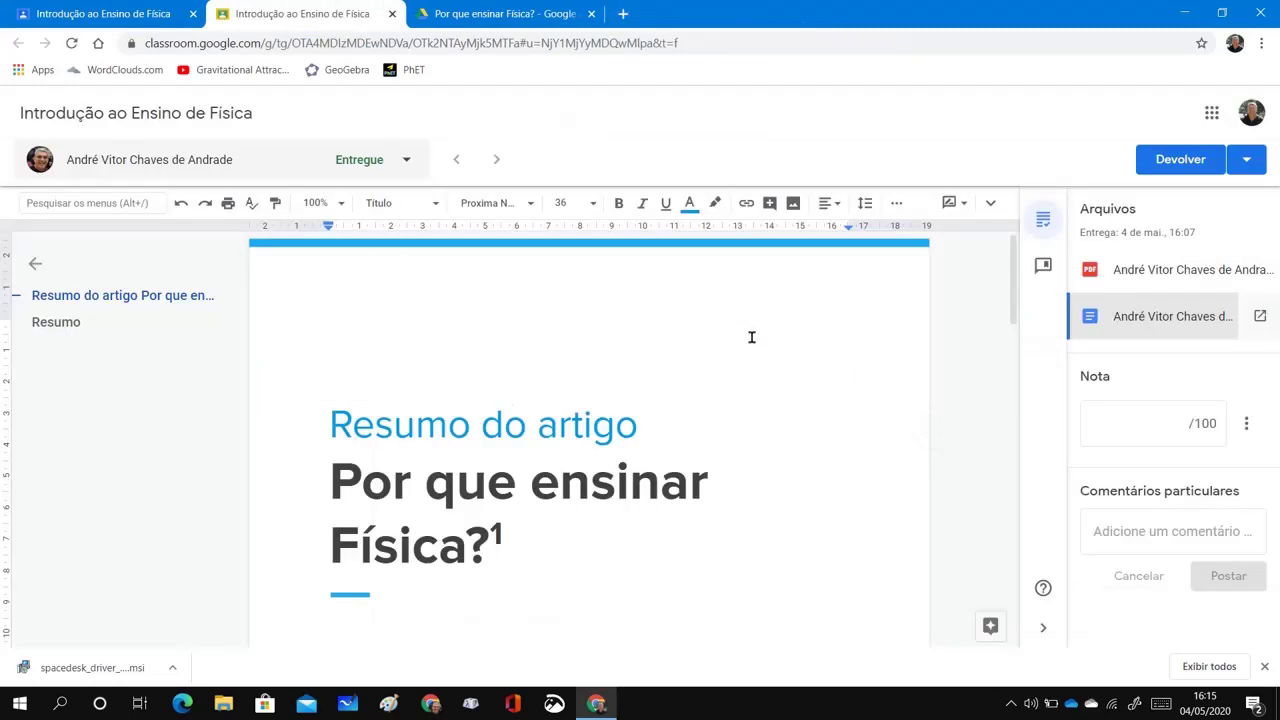
{"action": "scroll", "coordinate": [752, 337], "scroll_direction": "down", "scroll_amount": 6}
{"action": "scroll", "coordinate": [753, 337], "scroll_direction": "down", "scroll_amount": 7}
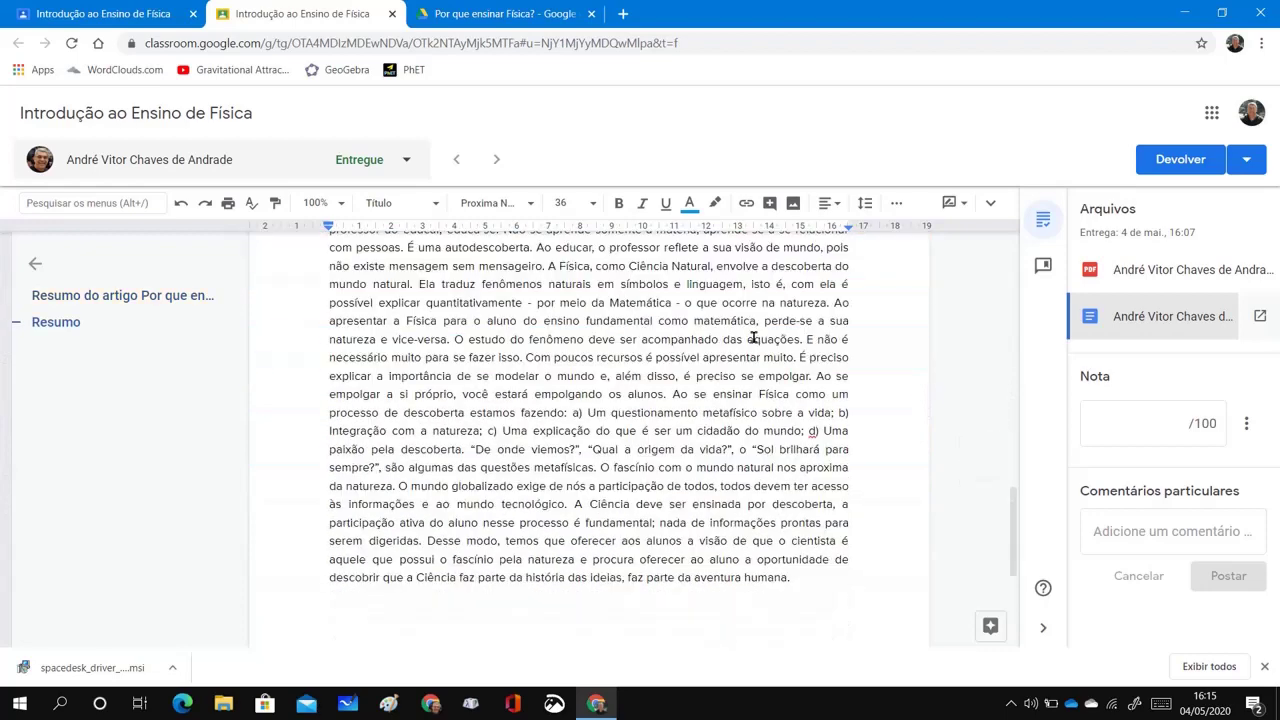
{"action": "scroll", "coordinate": [753, 337], "scroll_direction": "up", "scroll_amount": 1}
{"action": "scroll", "coordinate": [753, 337], "scroll_direction": "down", "scroll_amount": 1}
{"action": "scroll", "coordinate": [753, 337], "scroll_direction": "up", "scroll_amount": 1}
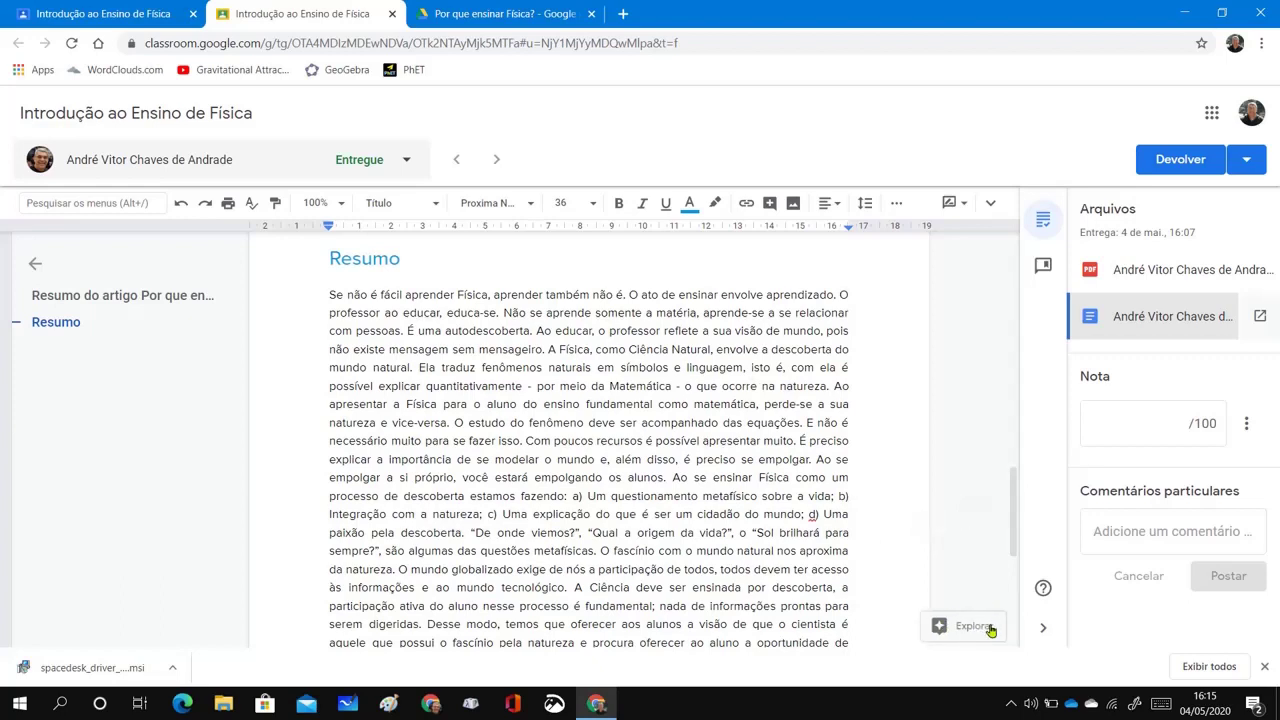
{"action": "left_click", "coordinate": [855, 290]}
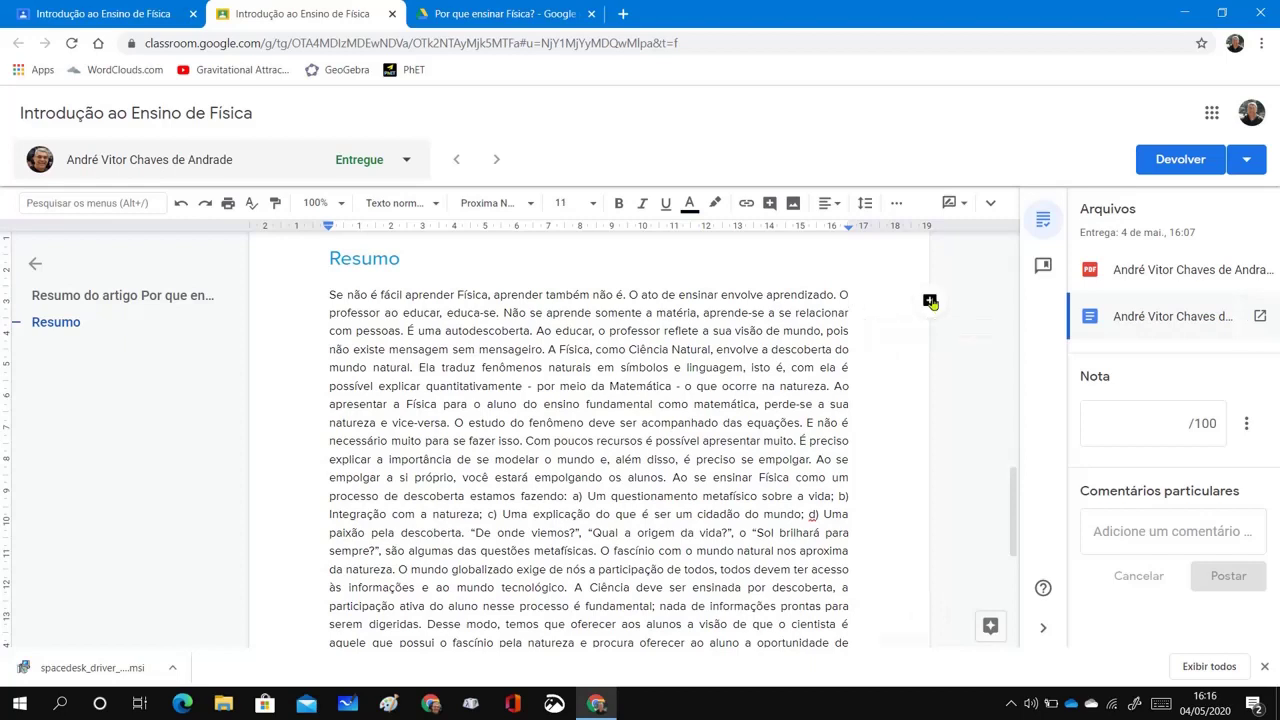
{"action": "left_click", "coordinate": [930, 301]}
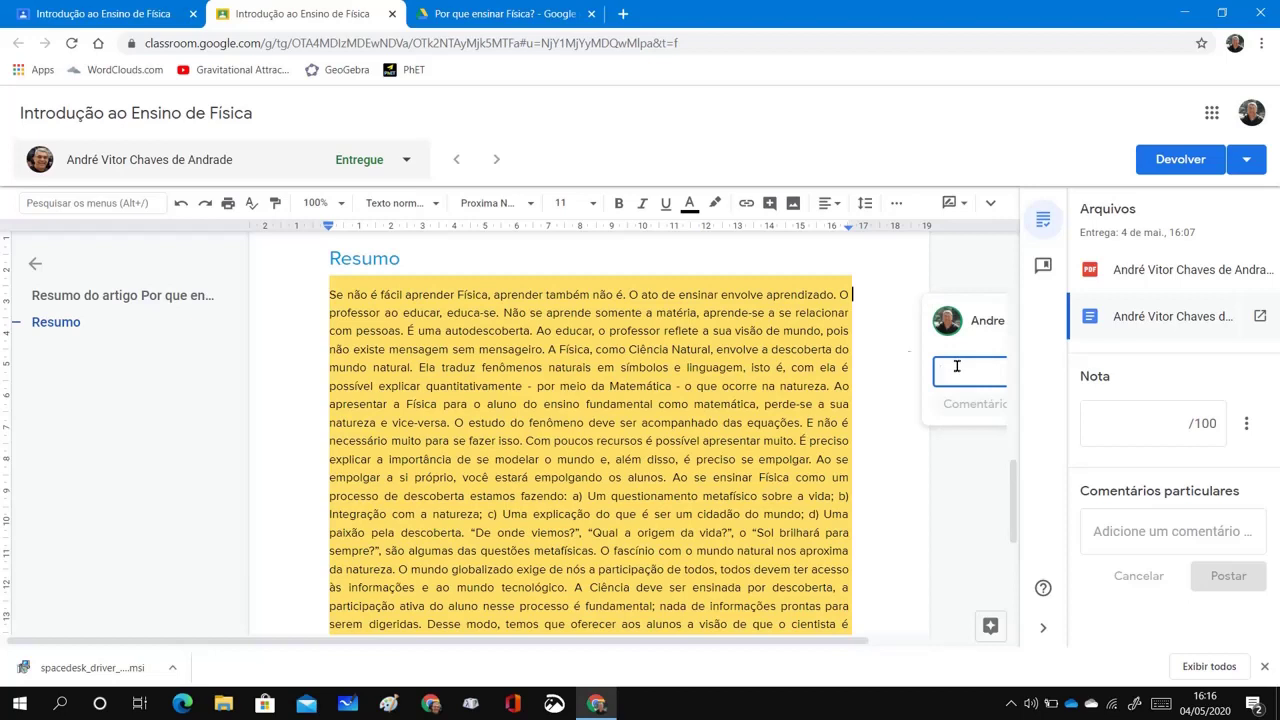
{"action": "left_click", "coordinate": [883, 329]}
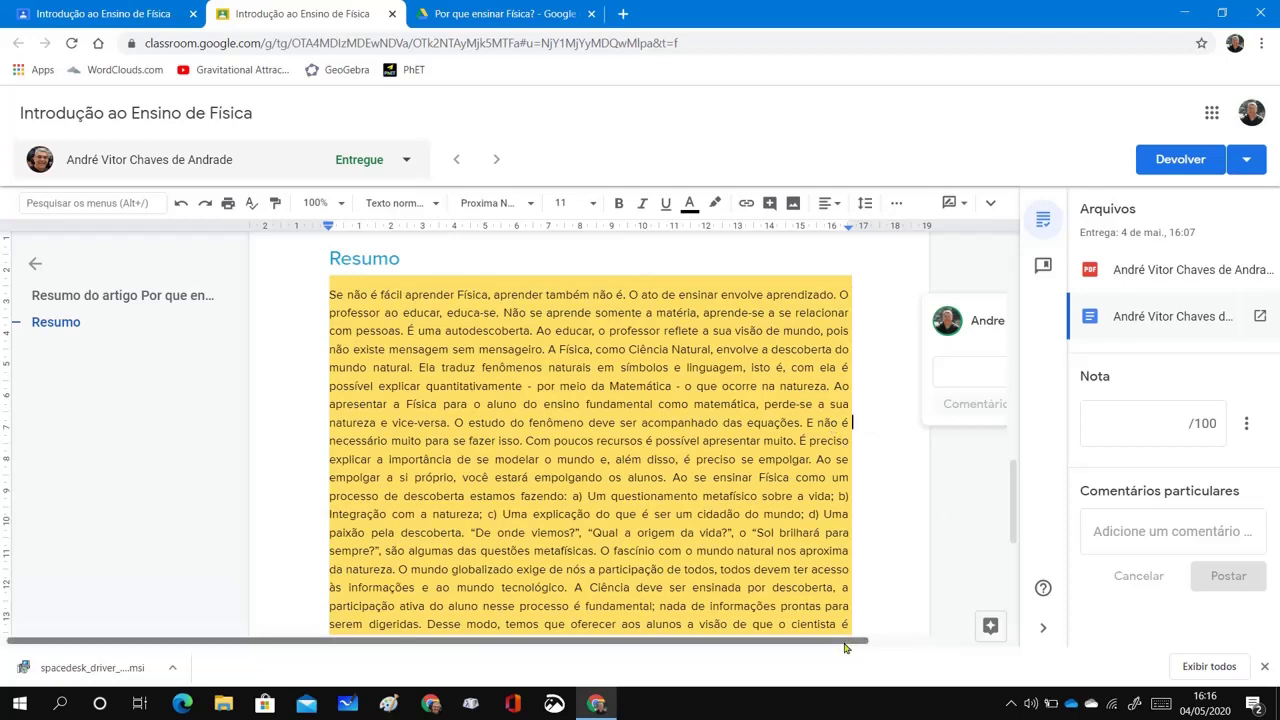
{"action": "left_click_drag", "start_coordinate": [850, 640], "coordinate": [1006, 654]}
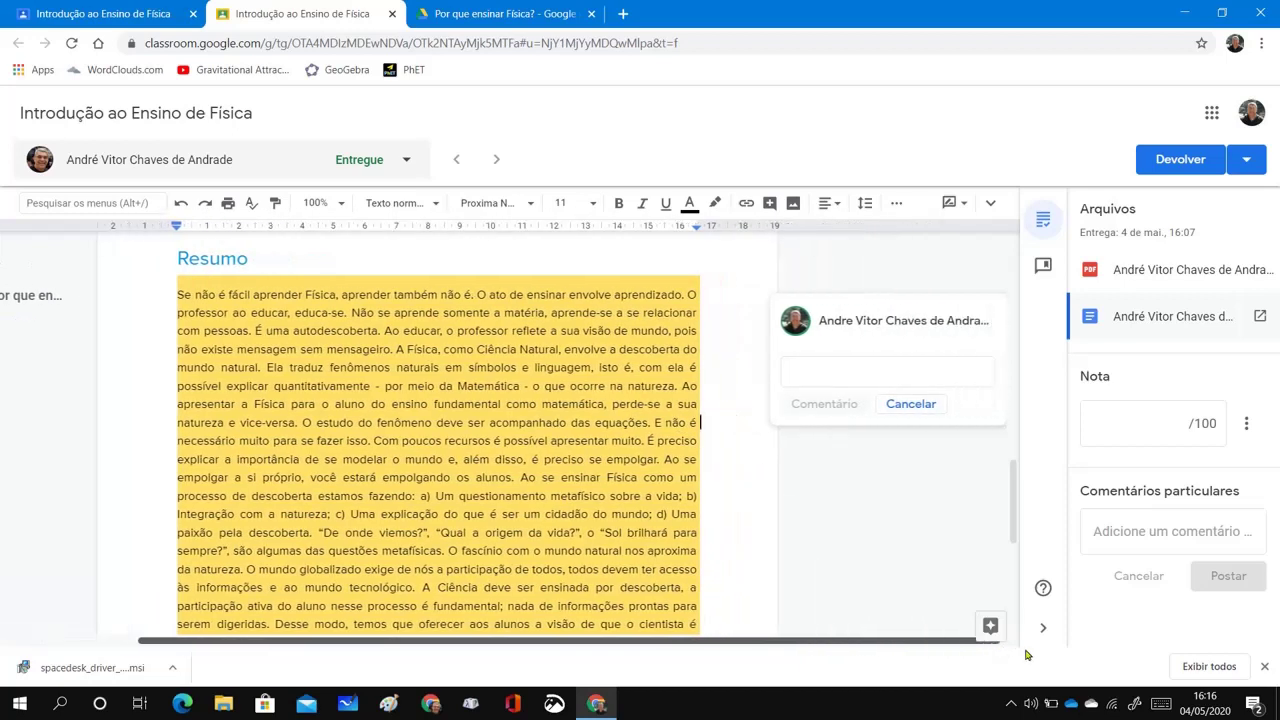
{"action": "left_click", "coordinate": [925, 404]}
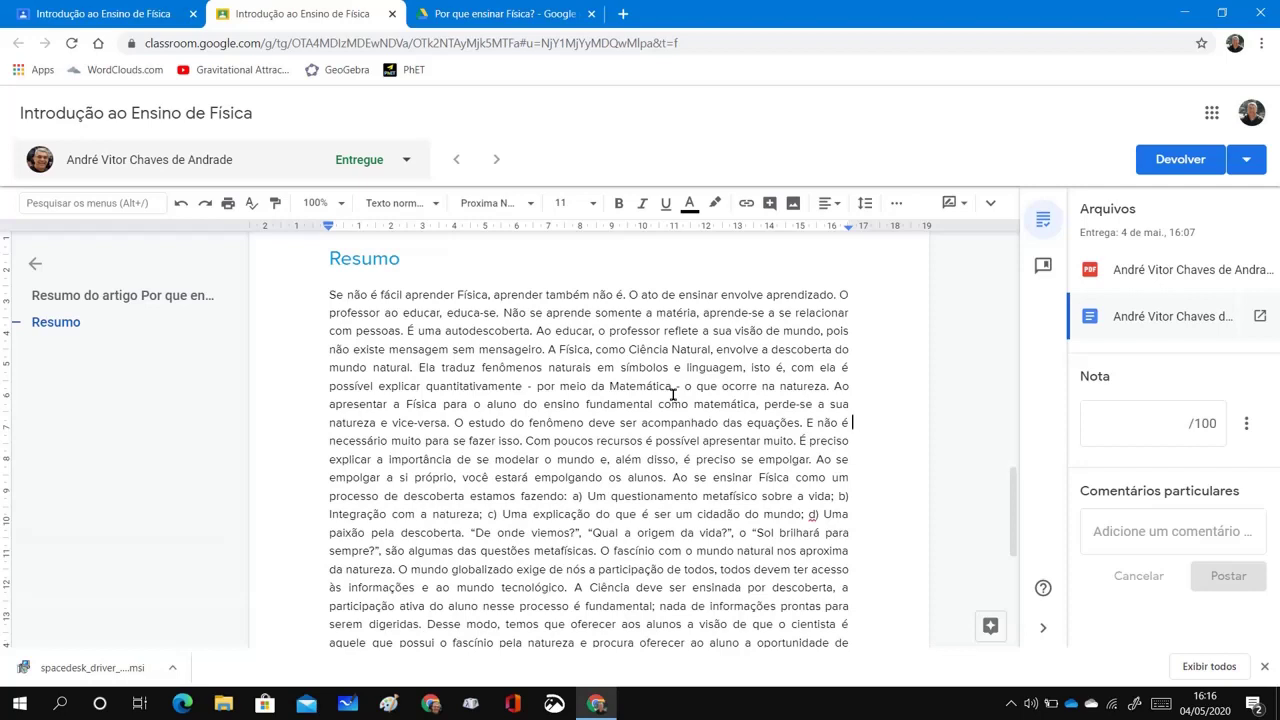
Give the summary 100/100, post 'Parabéns! Seu resumo ficou excelente.' privately, and click Devolver
{"action": "left_click", "coordinate": [1144, 531]}
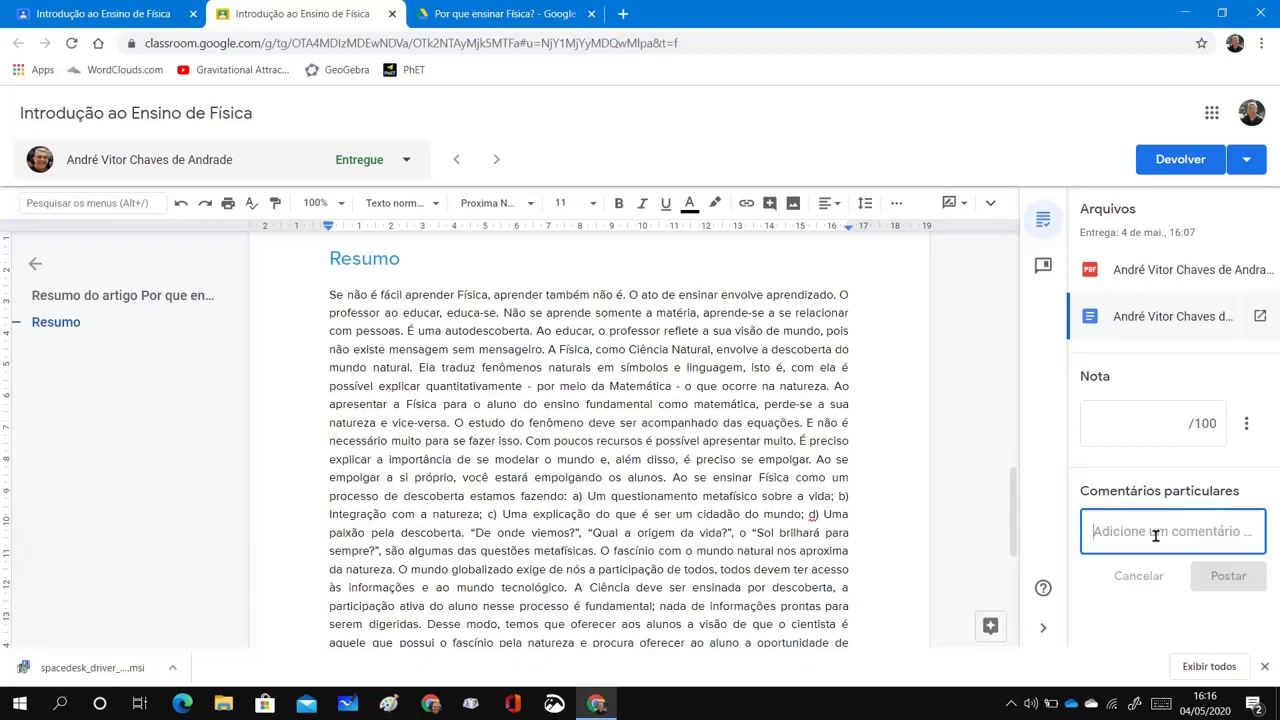
{"action": "type", "text": "Para"}
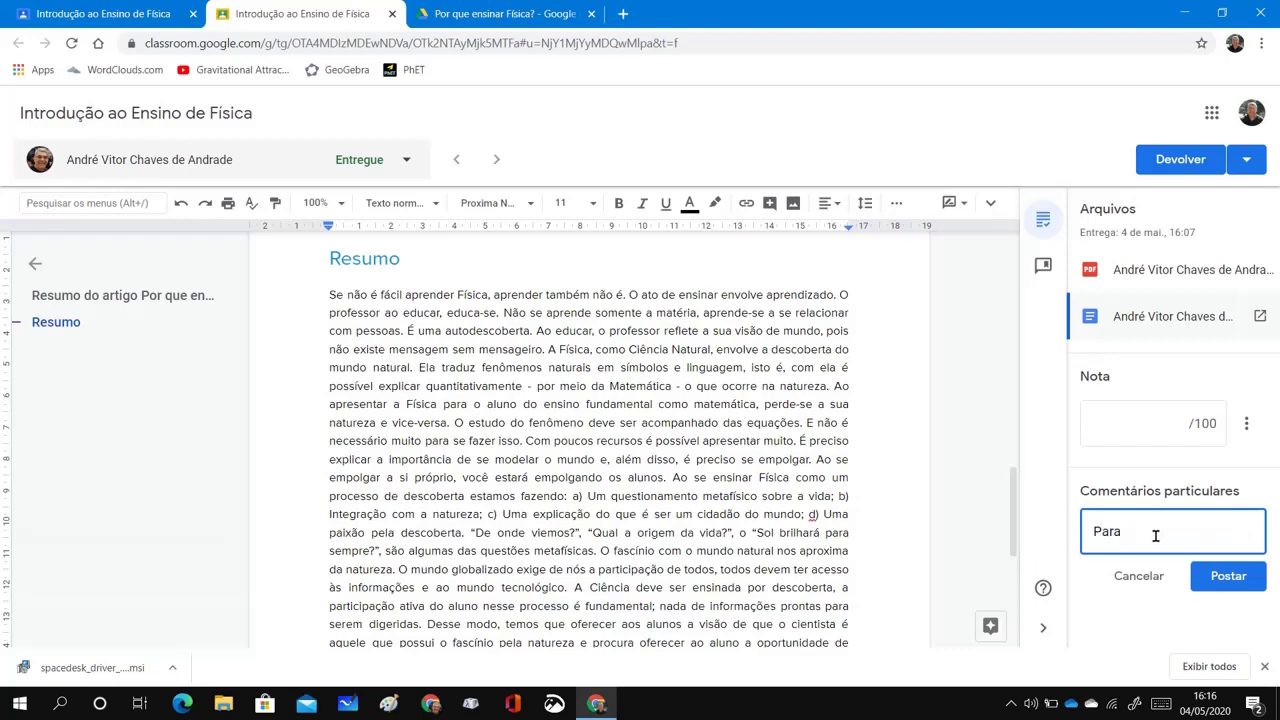
{"action": "type", "text": "béns! Seu resumo fico"}
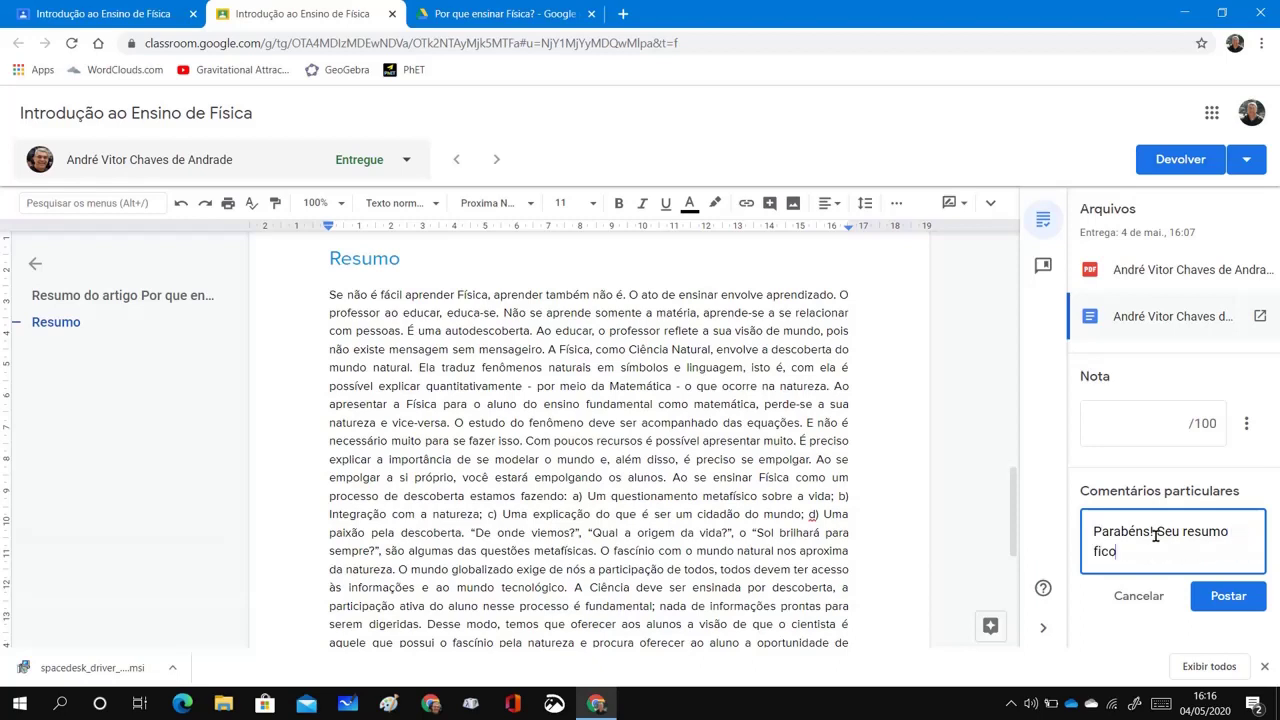
{"action": "type", "text": "u excelente."}
{"action": "left_click", "coordinate": [1183, 421]}
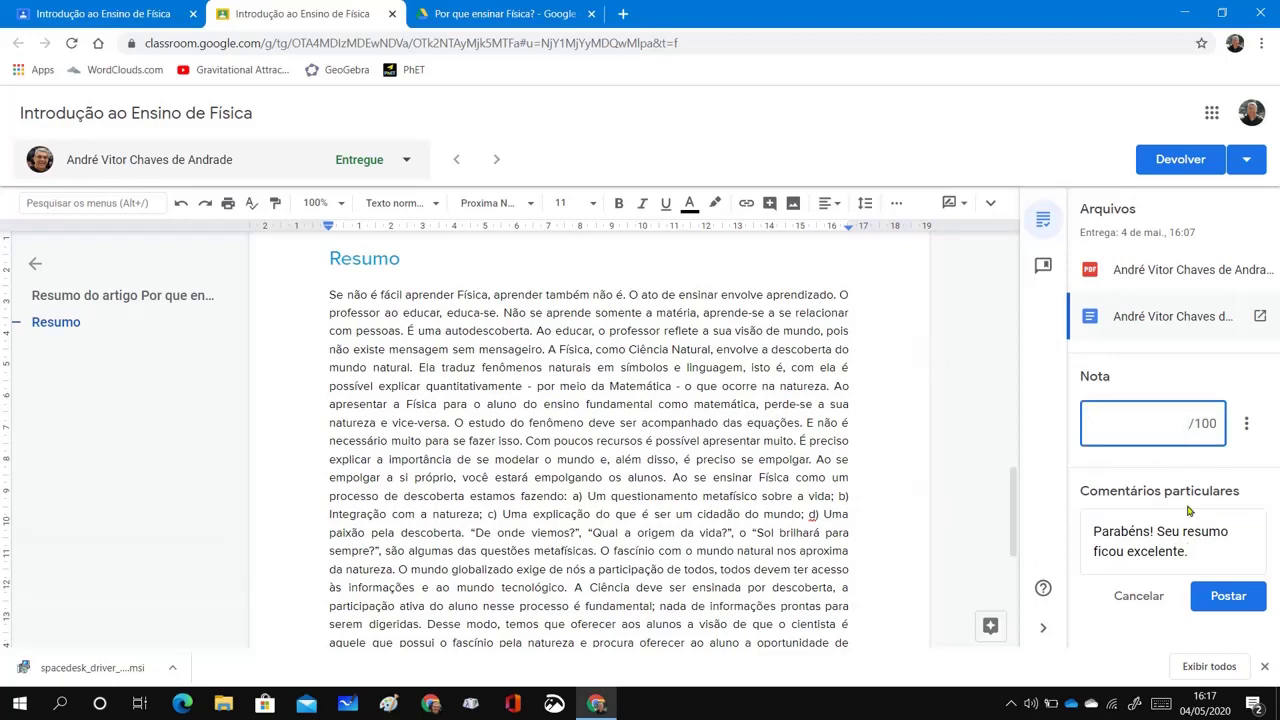
{"action": "type", "text": "100"}
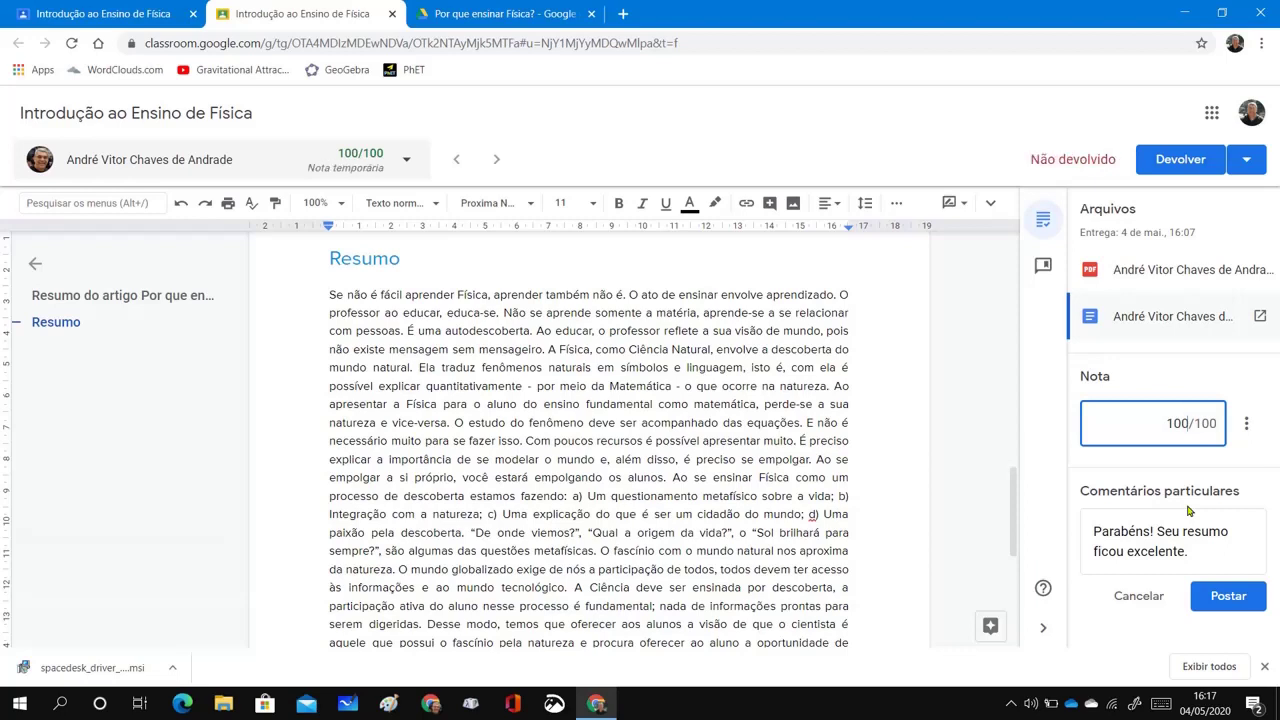
{"action": "left_click", "coordinate": [1228, 597]}
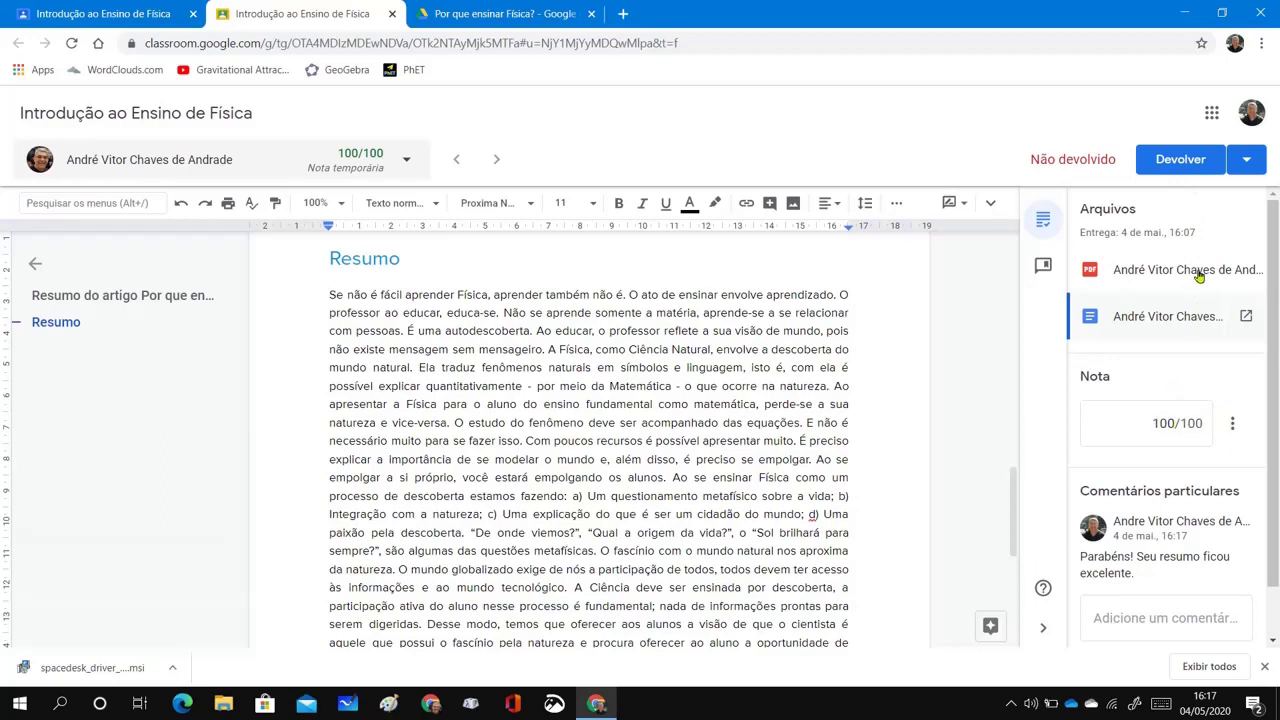
{"action": "left_click", "coordinate": [1180, 163]}
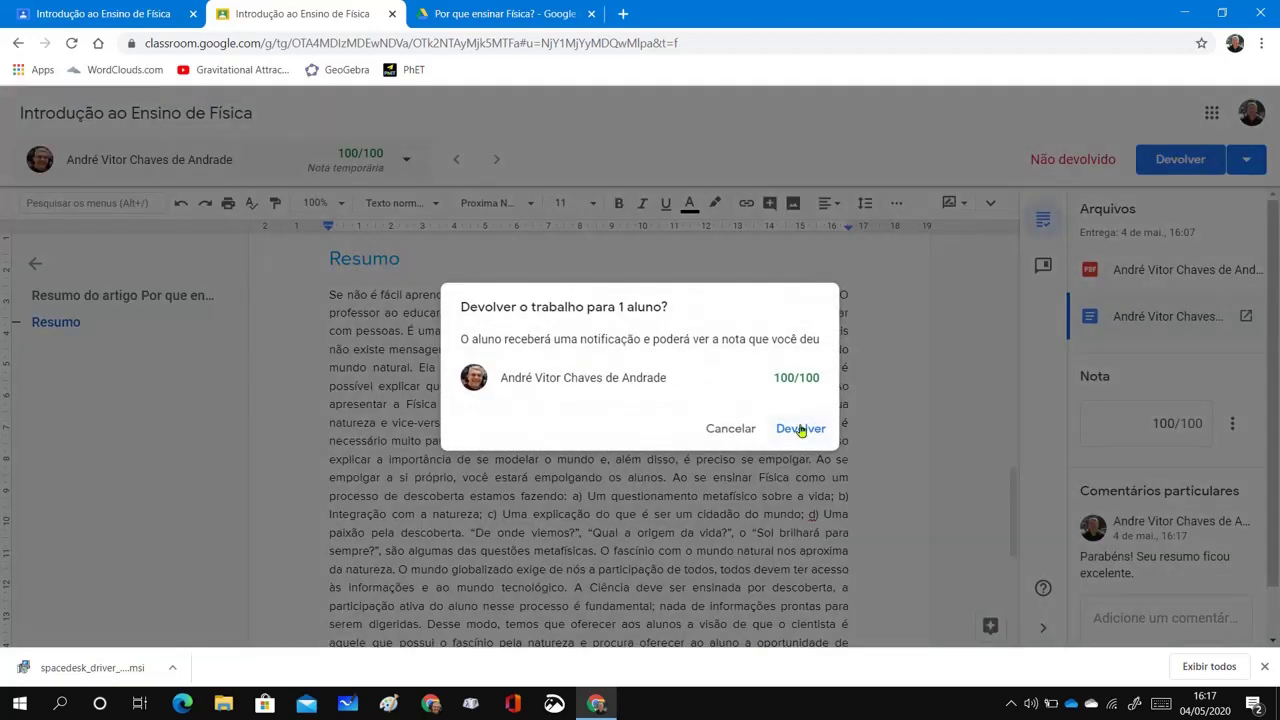
Confirm returning the graded work, close the grading tab, and start an e-mail to the student
{"action": "left_click", "coordinate": [800, 429]}
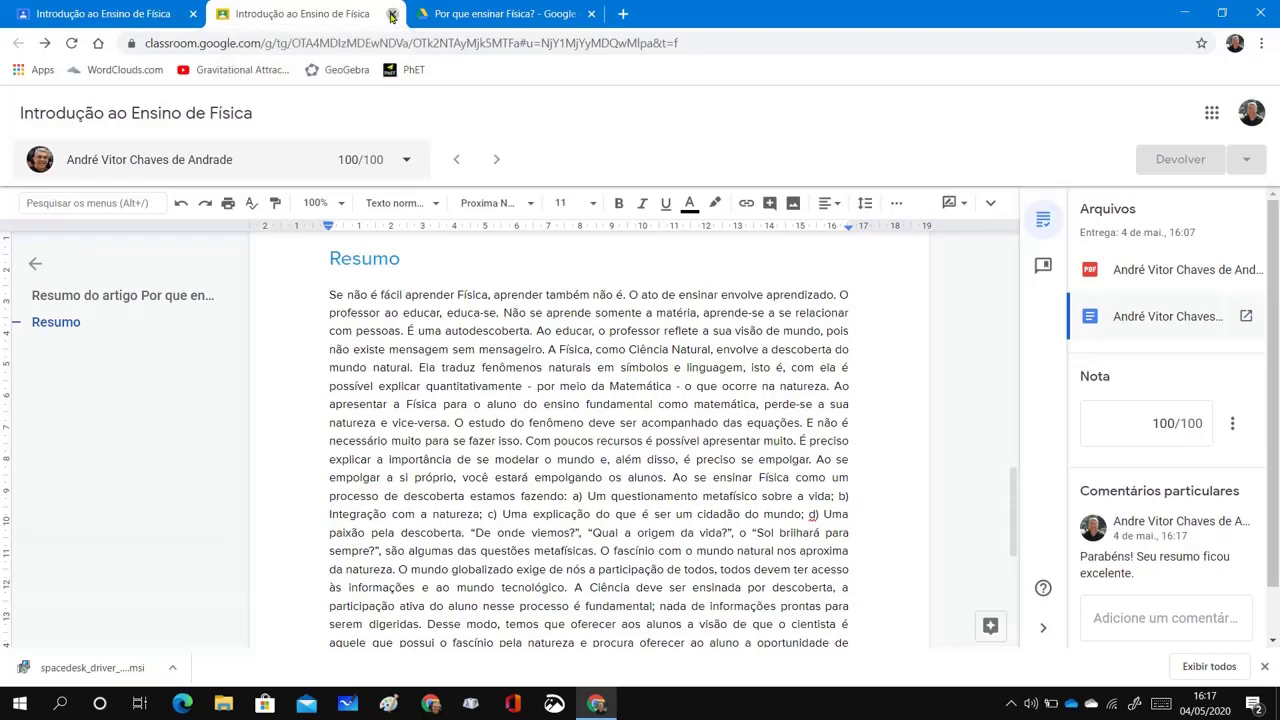
{"action": "left_click", "coordinate": [391, 14]}
{"action": "left_click", "coordinate": [145, 14]}
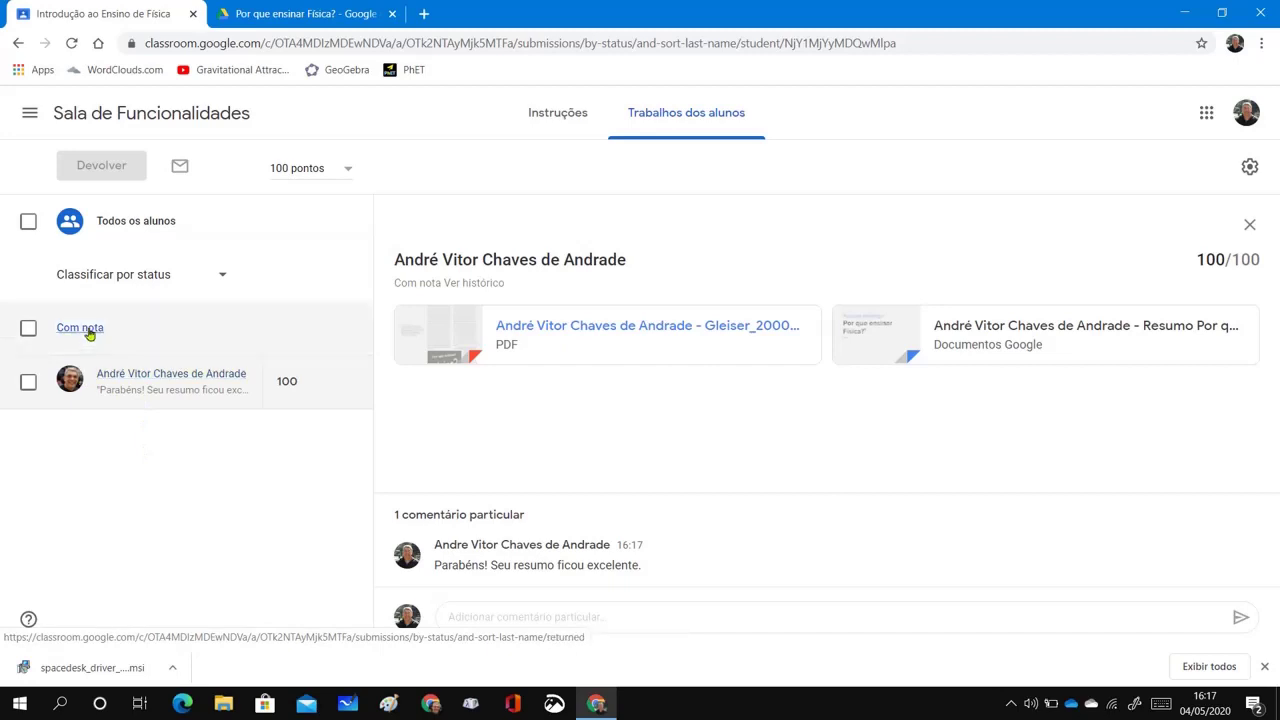
{"action": "left_click", "coordinate": [28, 383]}
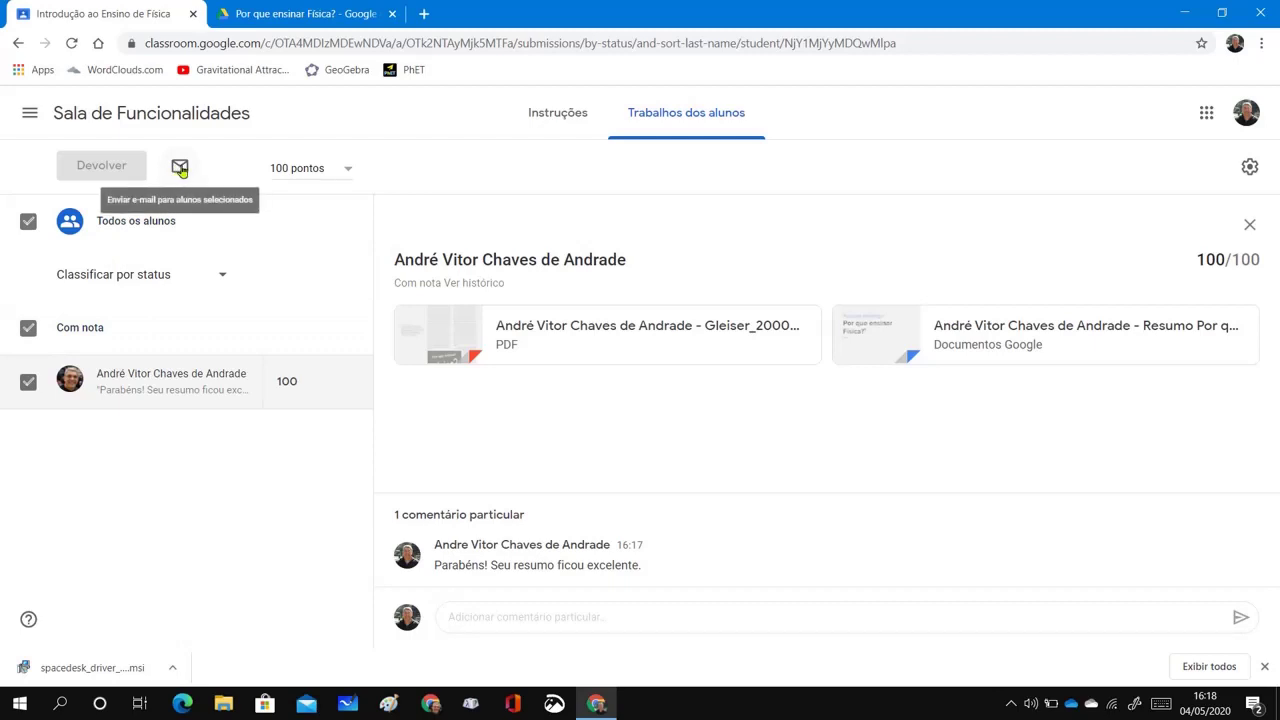
{"action": "left_click", "coordinate": [181, 169]}
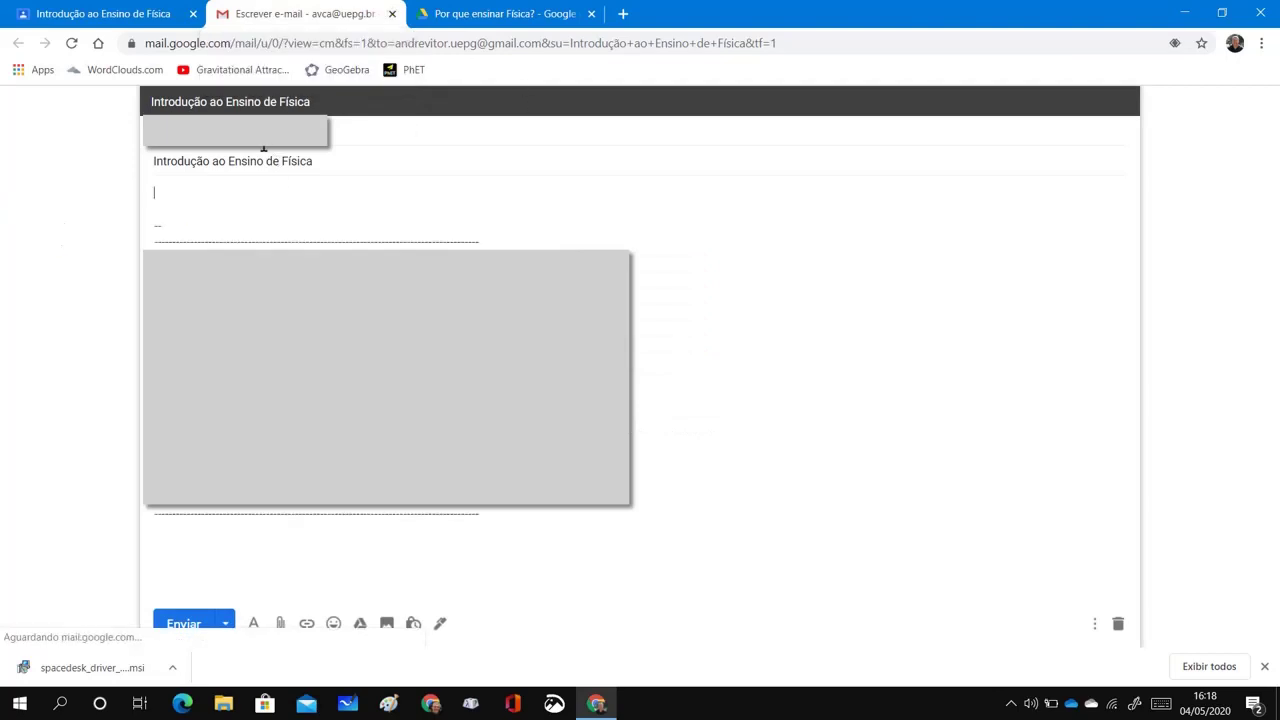
Discard the unsent Gmail draft to the student by closing its tab
{"action": "left_click", "coordinate": [392, 15]}
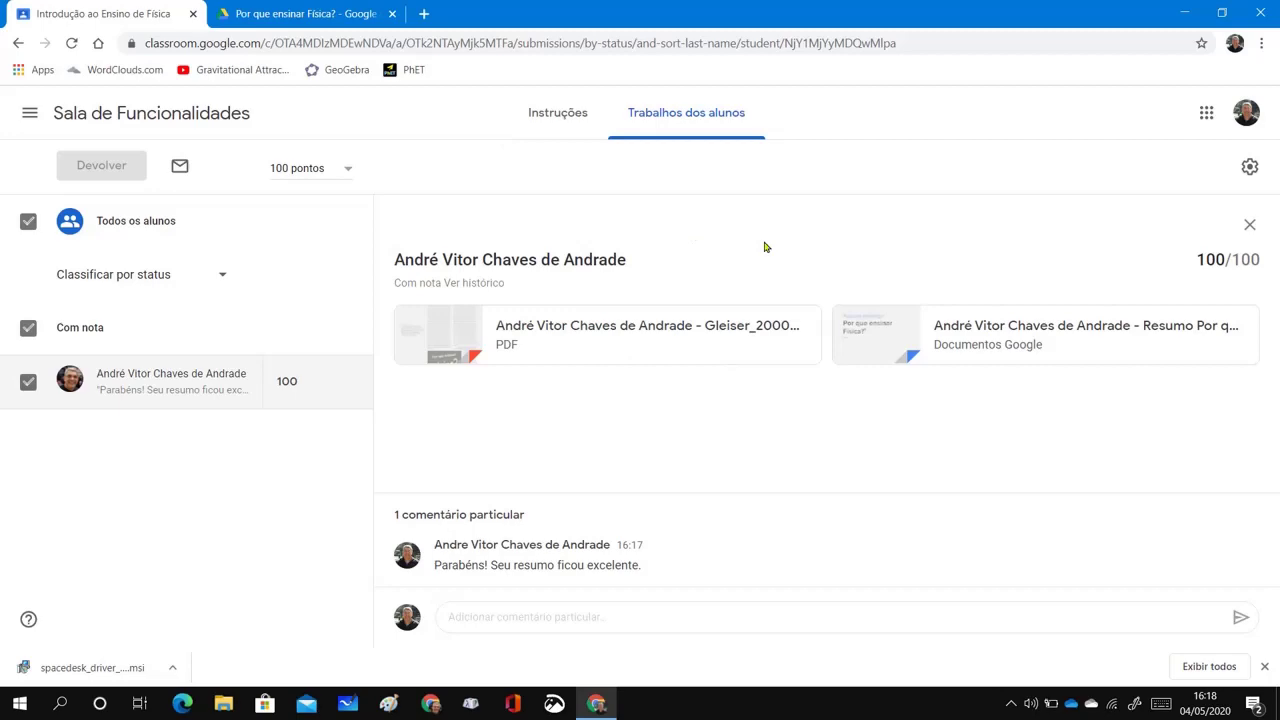
On the student's desktop, open the Sala de Funcionalidades class and its Atividades page
{"action": "key", "text": "ctrl+super+Right"}
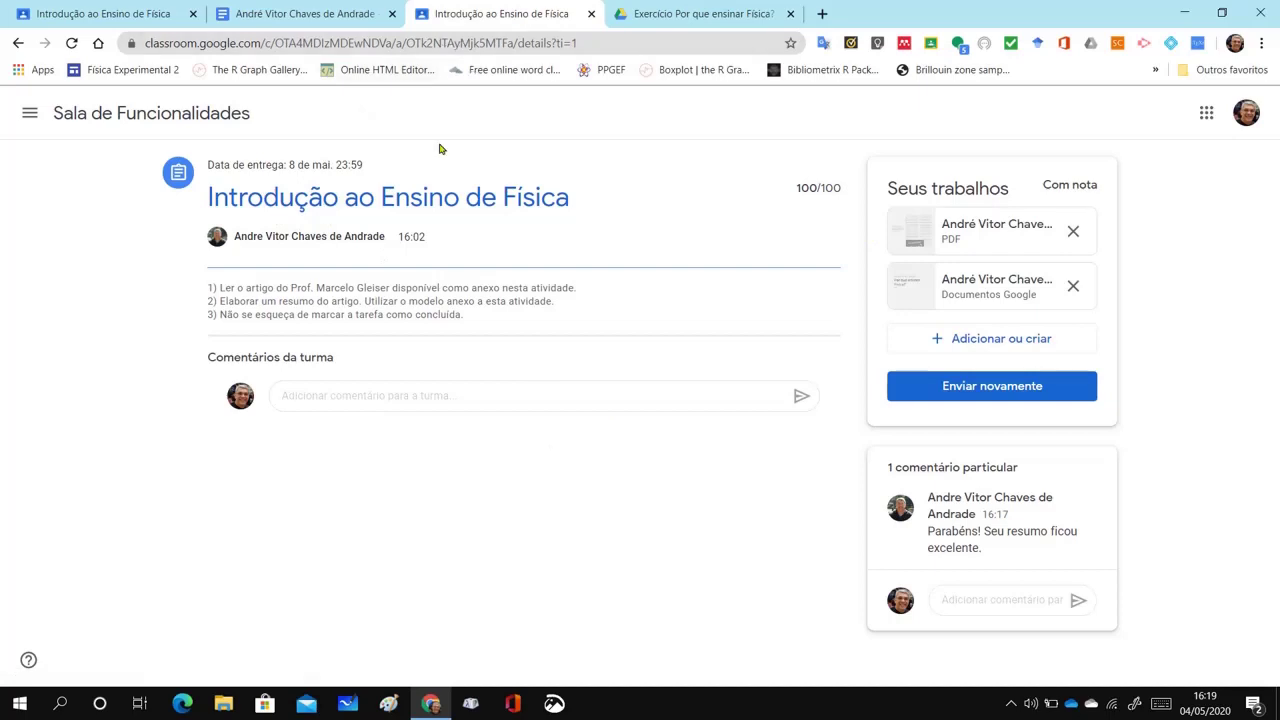
{"action": "left_click", "coordinate": [203, 117]}
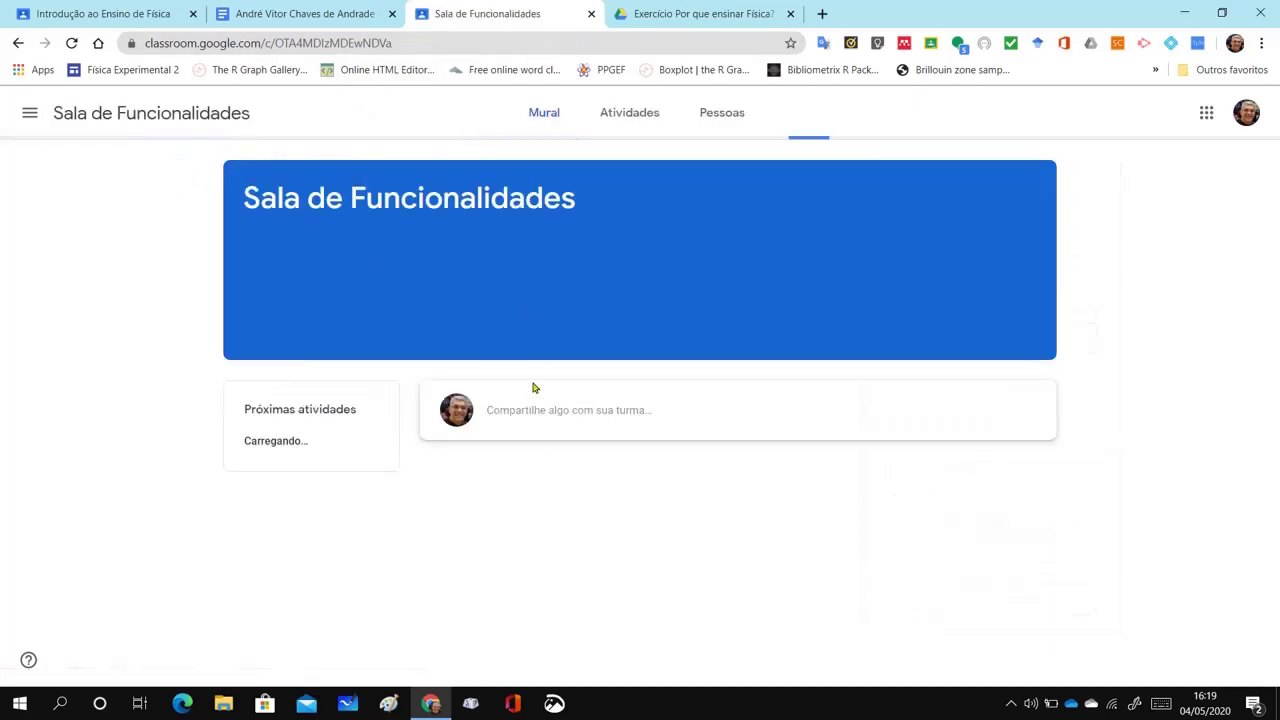
{"action": "left_click", "coordinate": [630, 114]}
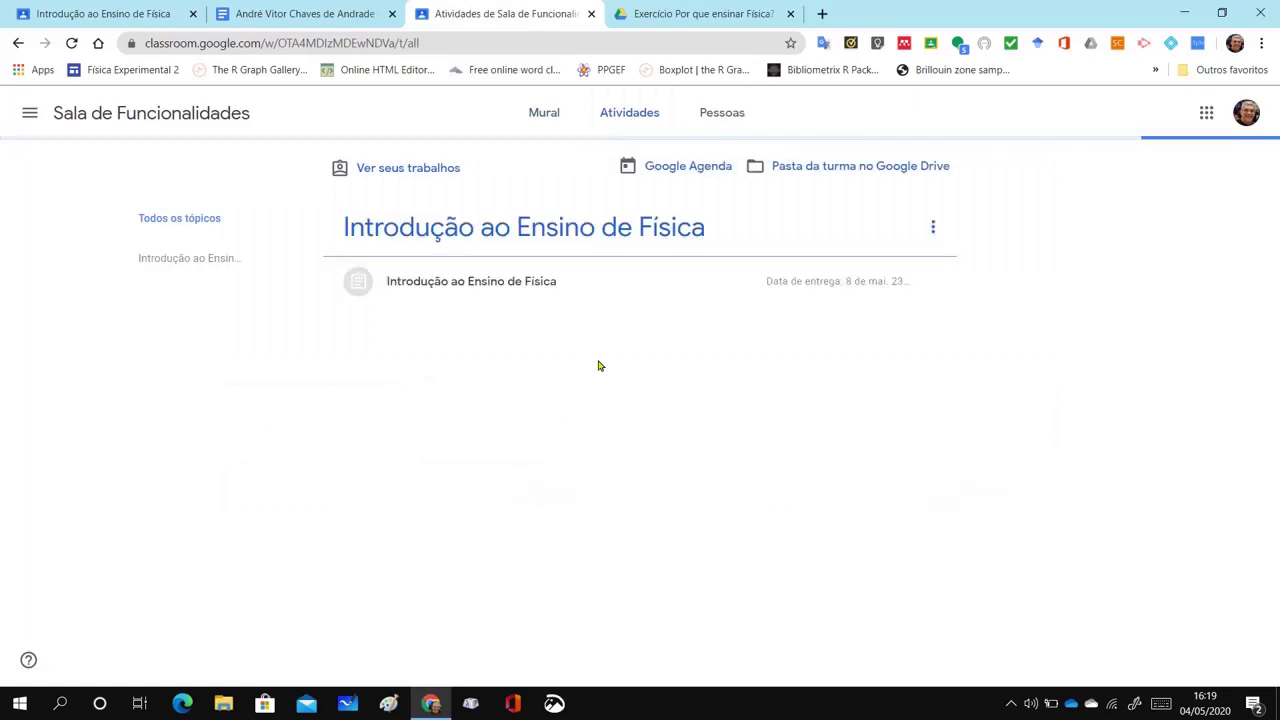
As the student, open the Introdução ao Ensino de Física assignment and highlight its 100/100 grade
{"action": "left_click", "coordinate": [528, 284]}
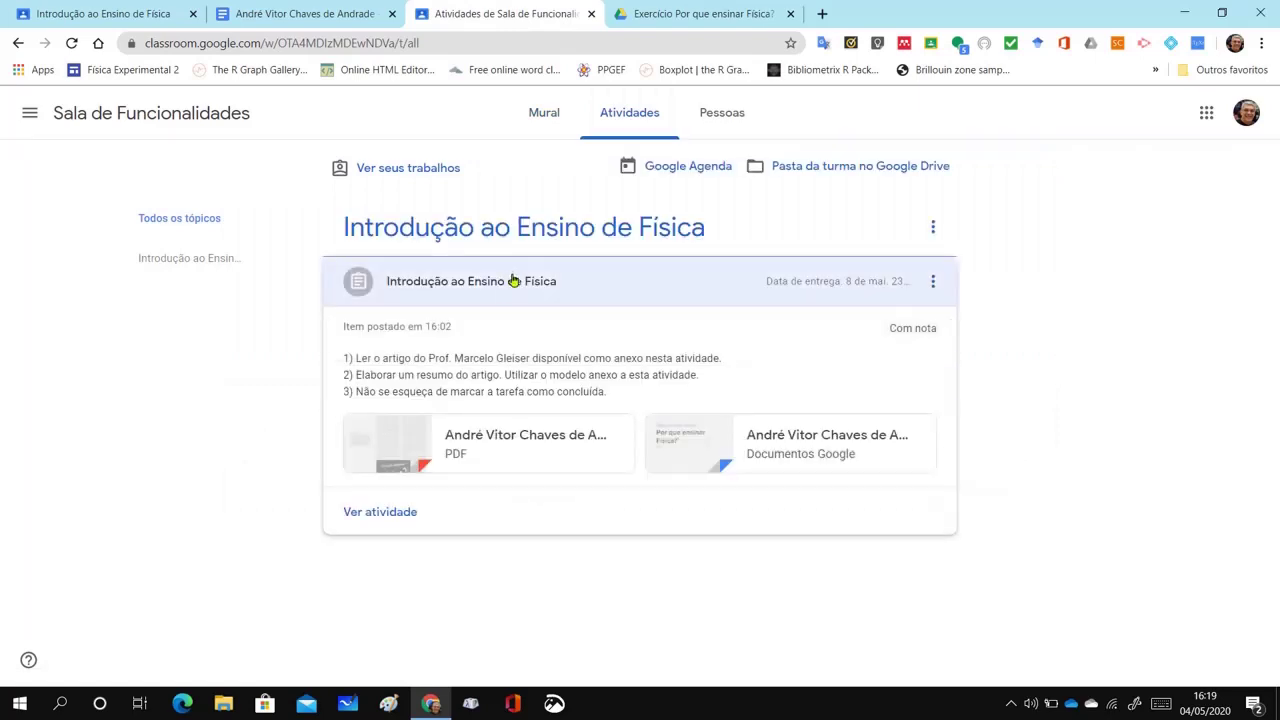
{"action": "left_click", "coordinate": [397, 513]}
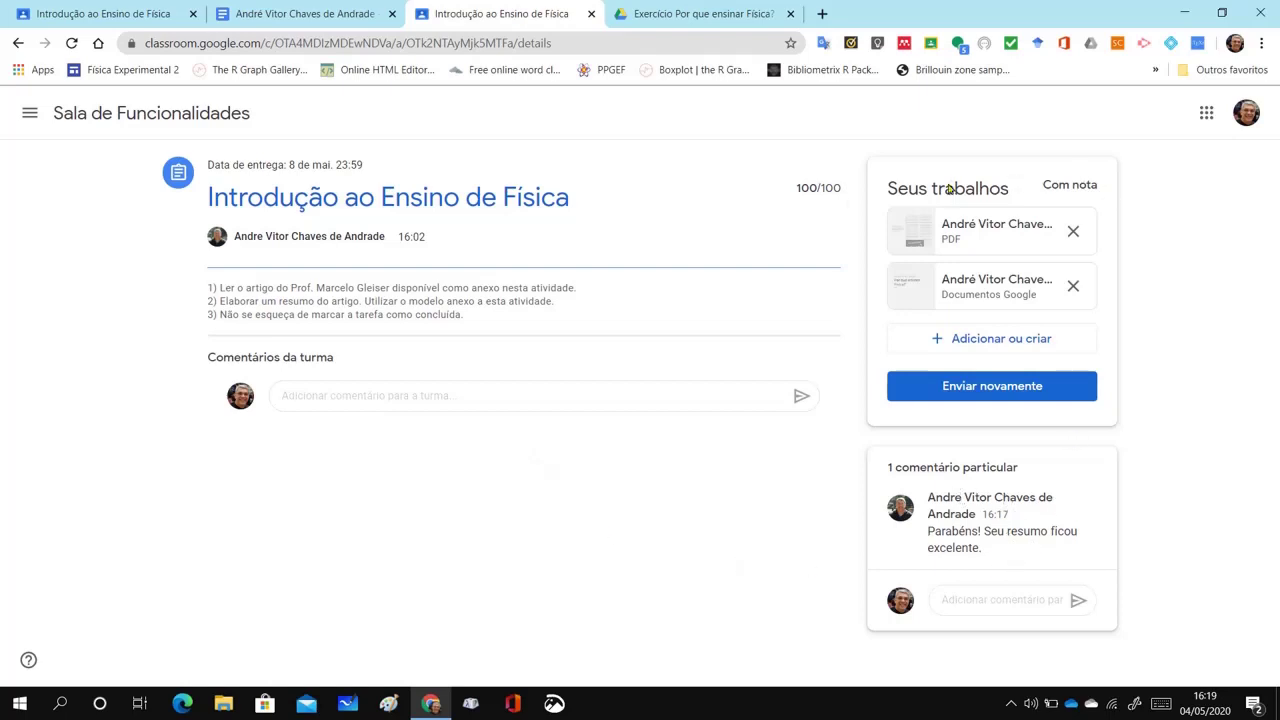
{"action": "left_click_drag", "start_coordinate": [800, 187], "coordinate": [1118, 186]}
{"action": "left_click", "coordinate": [797, 195]}
{"action": "left_click", "coordinate": [1171, 322]}
Scroll through the student's 'Por que ensinar Física?' summary, then go back to the teacher's window
{"action": "left_click", "coordinate": [330, 18]}
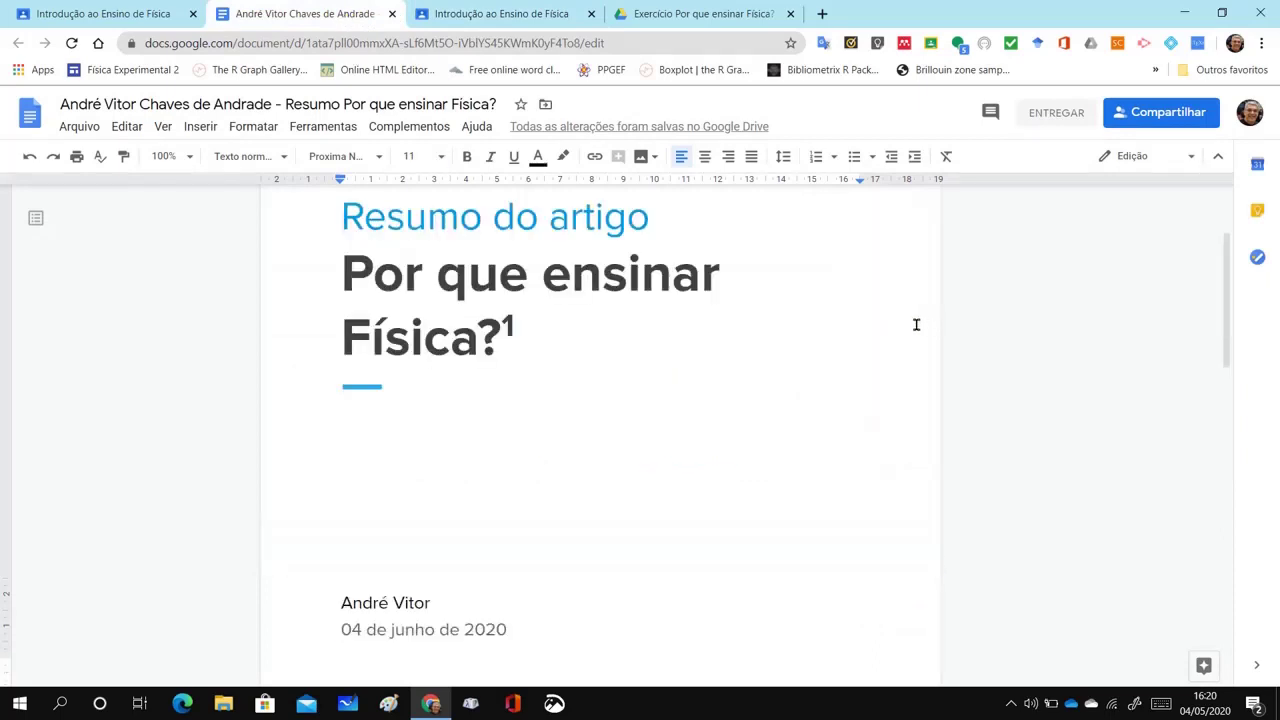
{"action": "scroll", "coordinate": [917, 324], "scroll_direction": "down", "scroll_amount": 2}
{"action": "scroll", "coordinate": [917, 324], "scroll_direction": "down", "scroll_amount": 1}
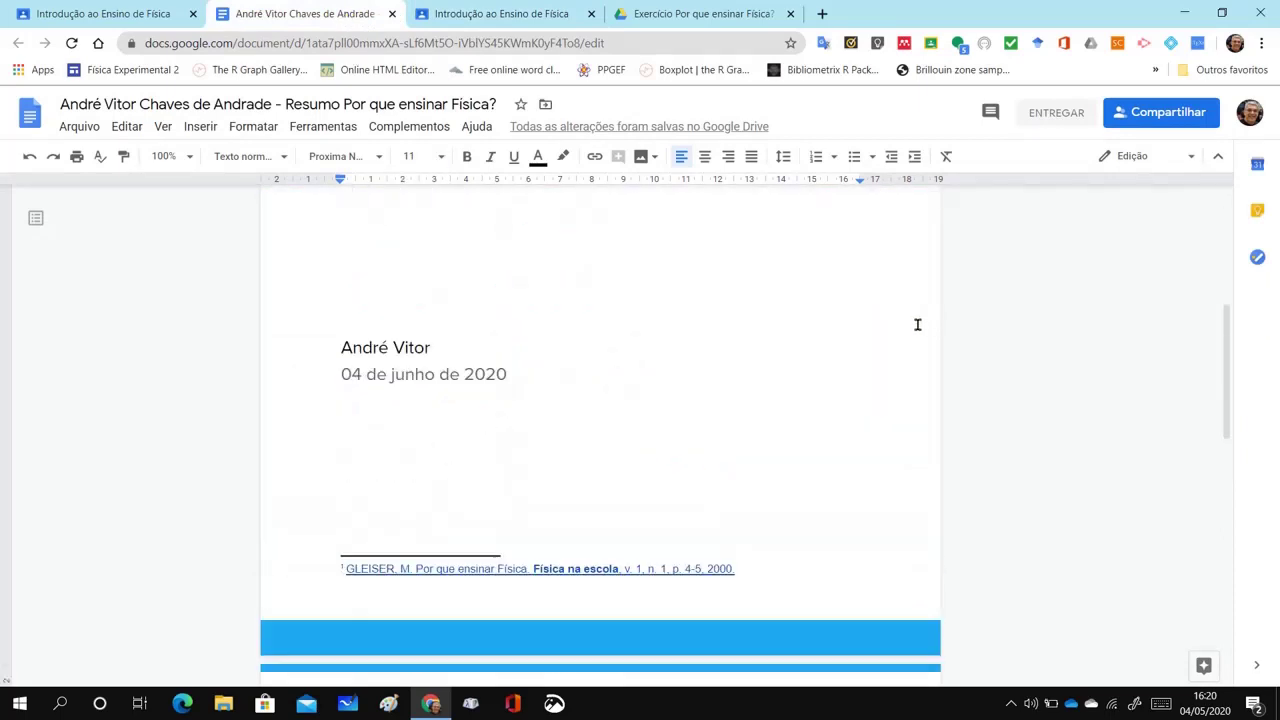
{"action": "key", "text": "alt+Tab"}
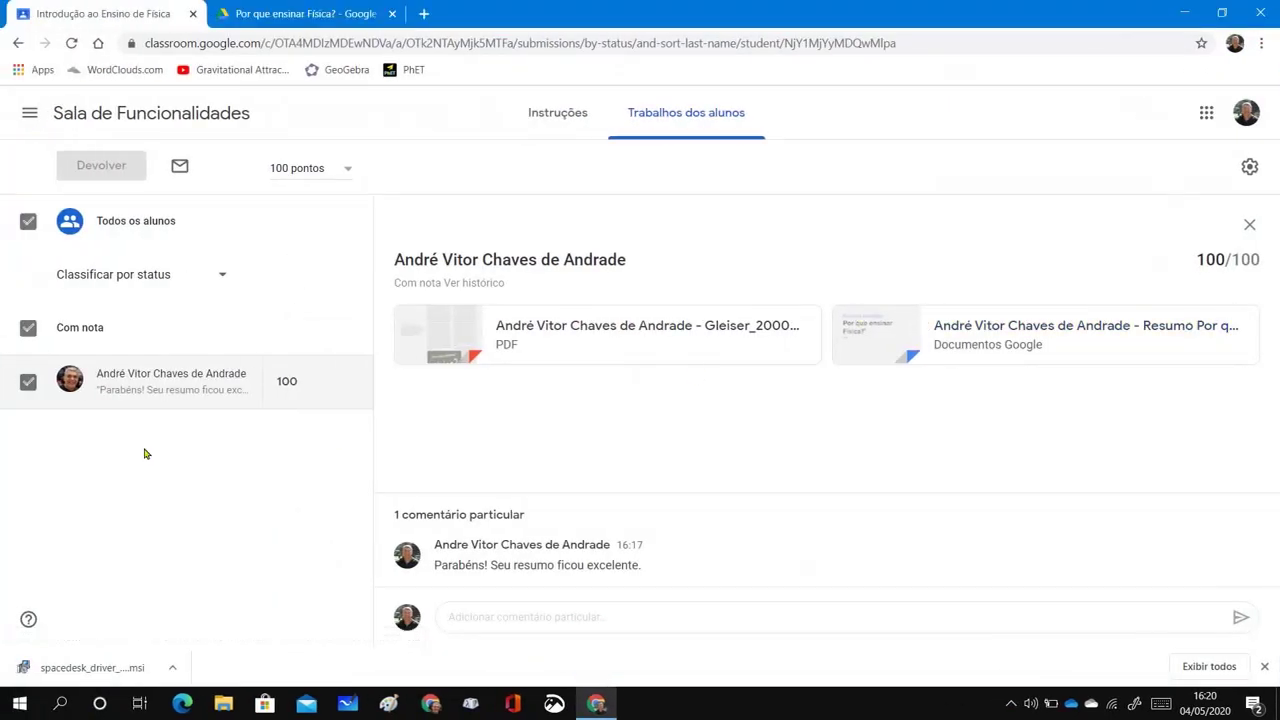
From the class's Atividades page, choose Criar > Atividade to start a new assignment
{"action": "left_click", "coordinate": [158, 115]}
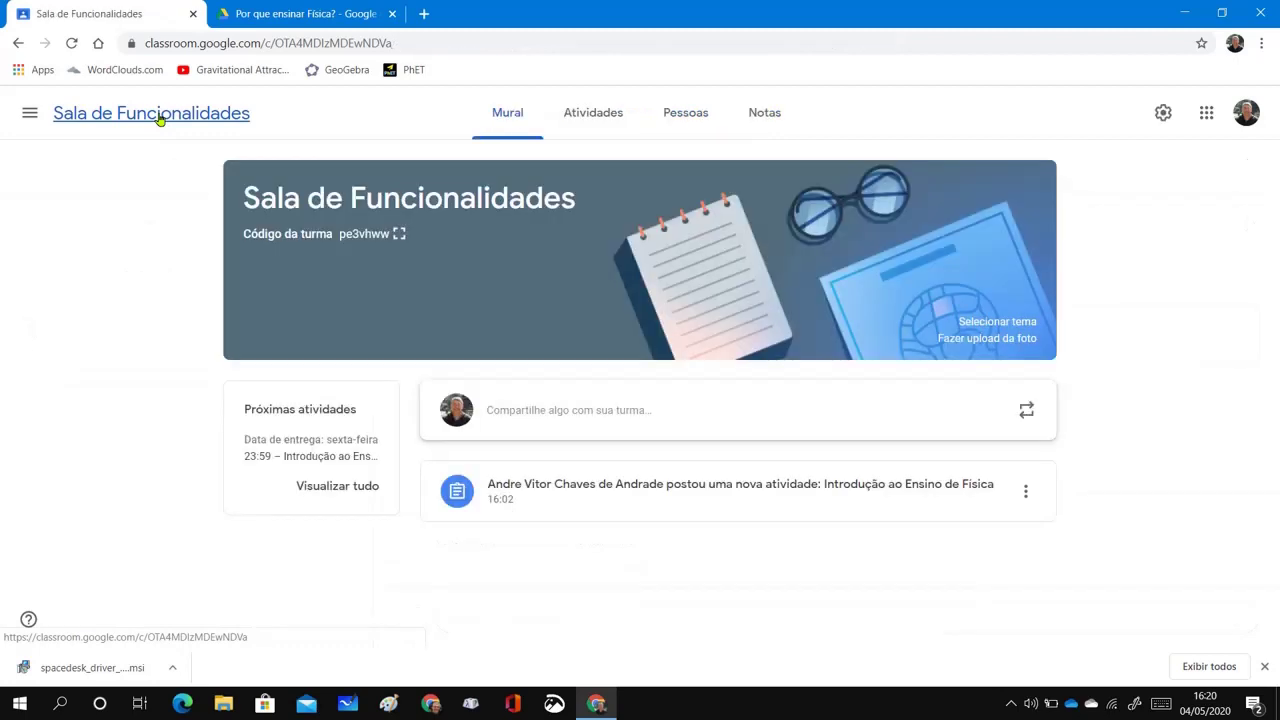
{"action": "left_click", "coordinate": [598, 113]}
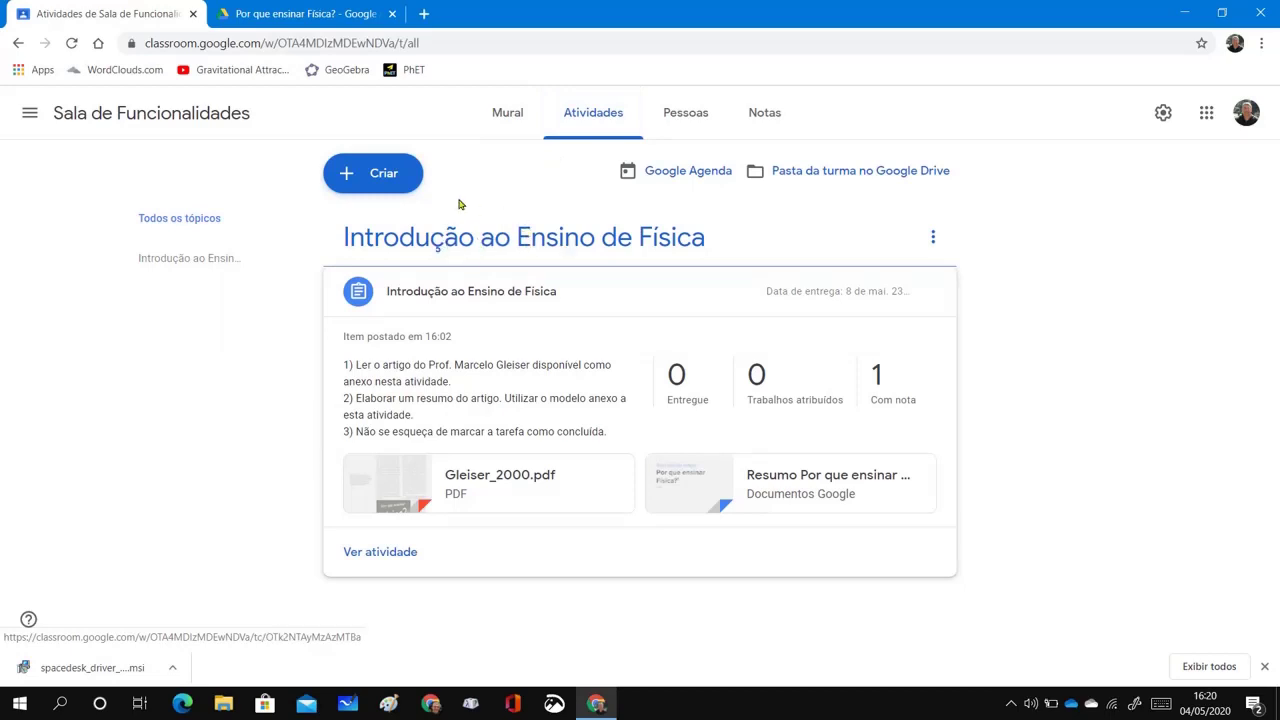
{"action": "left_click", "coordinate": [380, 180]}
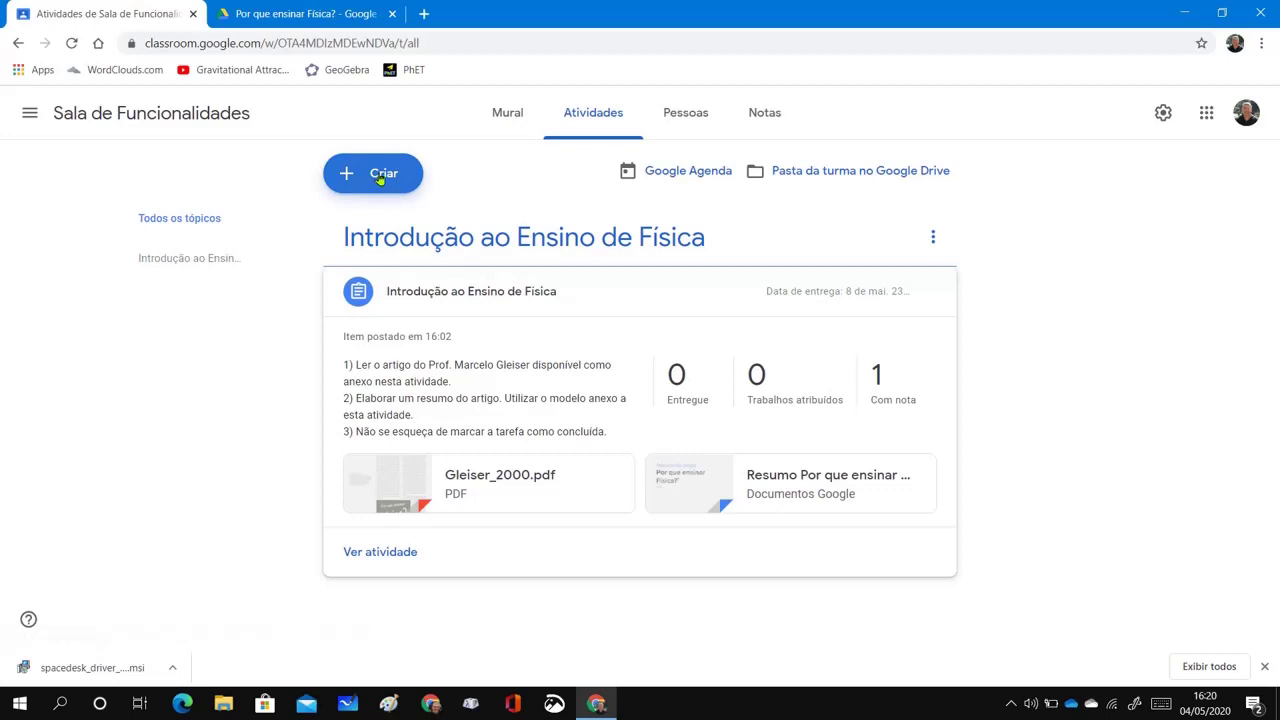
{"action": "left_click", "coordinate": [380, 180]}
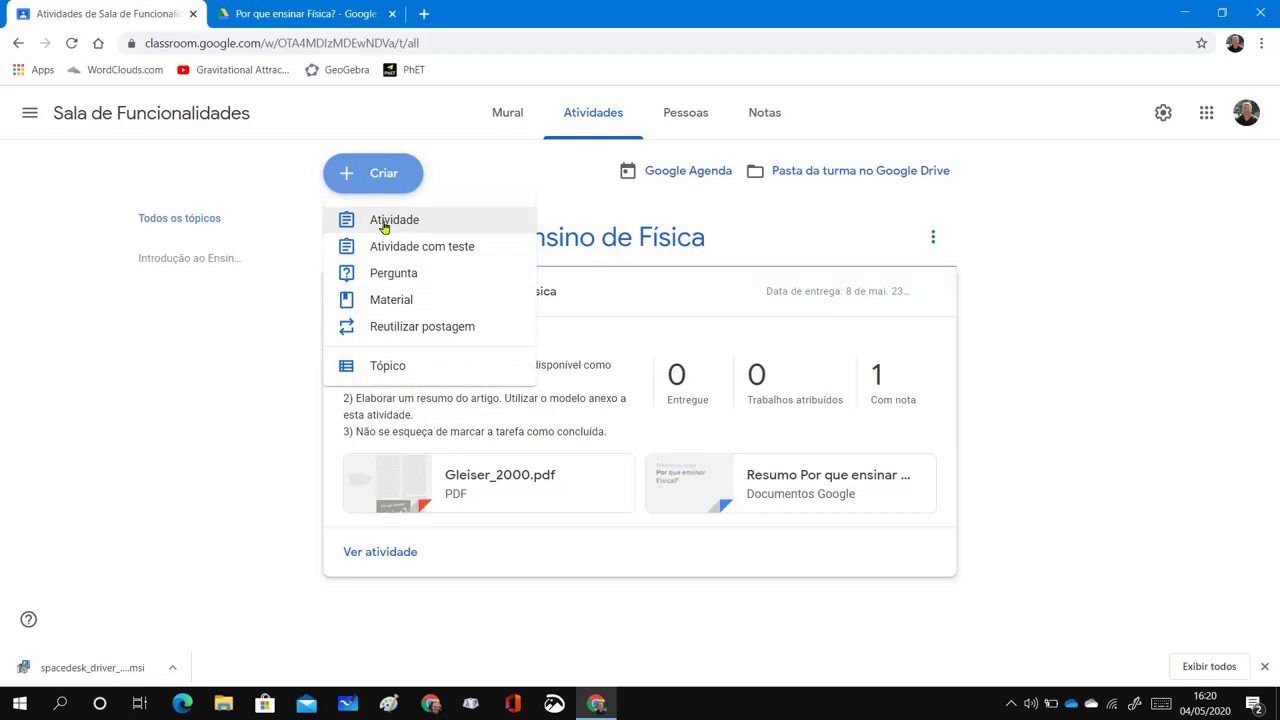
{"action": "left_click", "coordinate": [383, 222]}
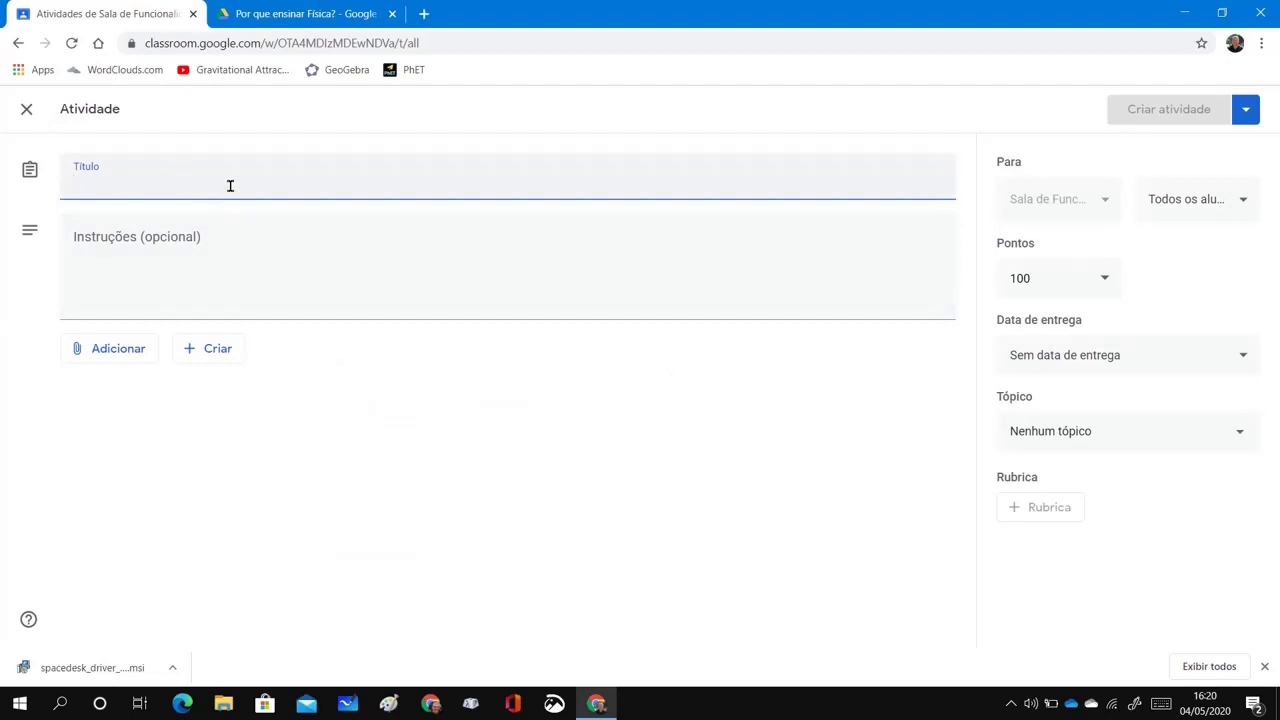
Title the assignment 'Nuvem de Palavras' and begin the instructions with '1)'
{"action": "type", "text": "Nuvem "}
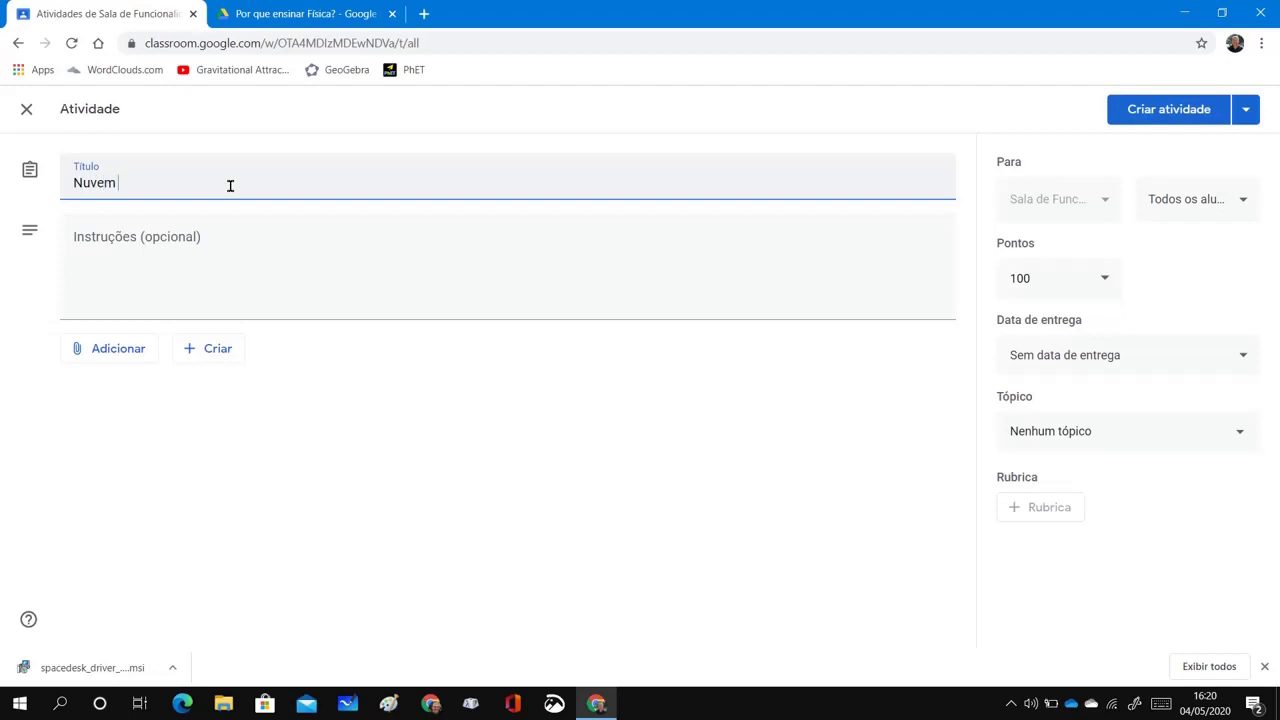
{"action": "type", "text": "de Palavras"}
{"action": "left_click", "coordinate": [226, 243]}
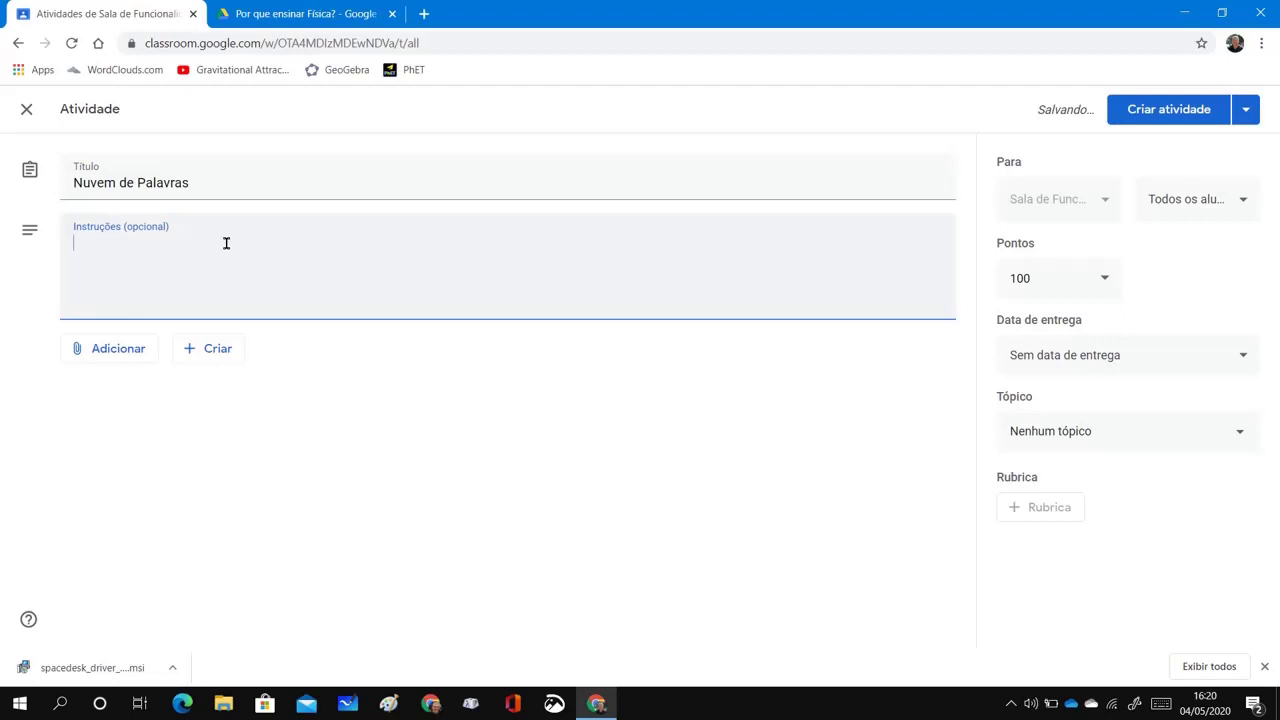
{"action": "type", "text": "1)"}
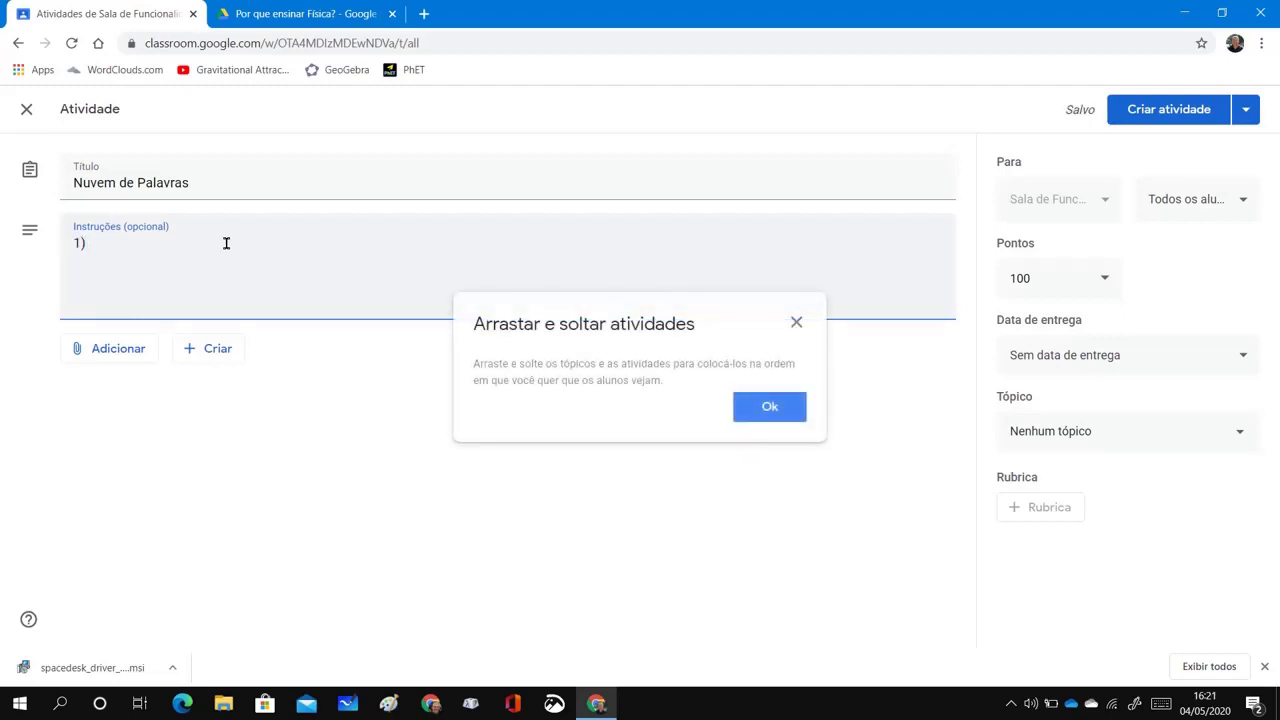
{"action": "left_click", "coordinate": [770, 410]}
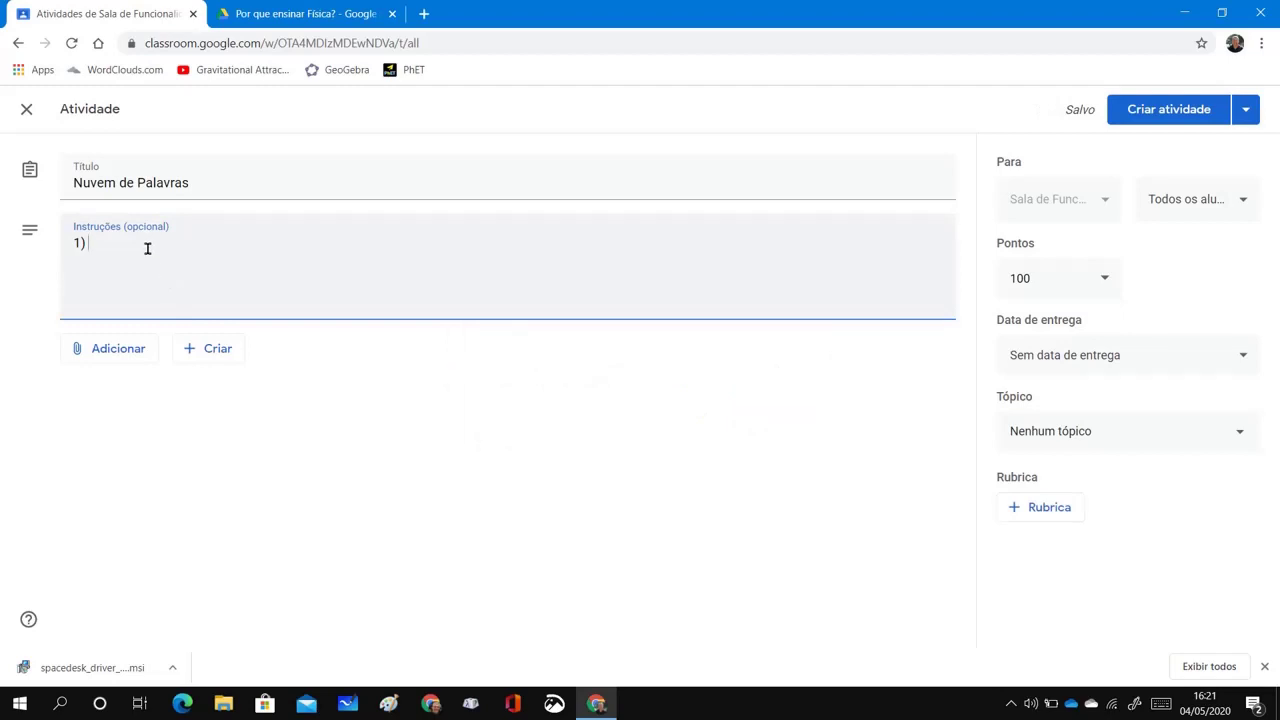
Write step 1: 'Acessar o resumo do artigo "Por que ensinar Física?", copiar o texto que você produziu e colar na página'
{"action": "type", "text": "Acessar o resumo do artigo "}
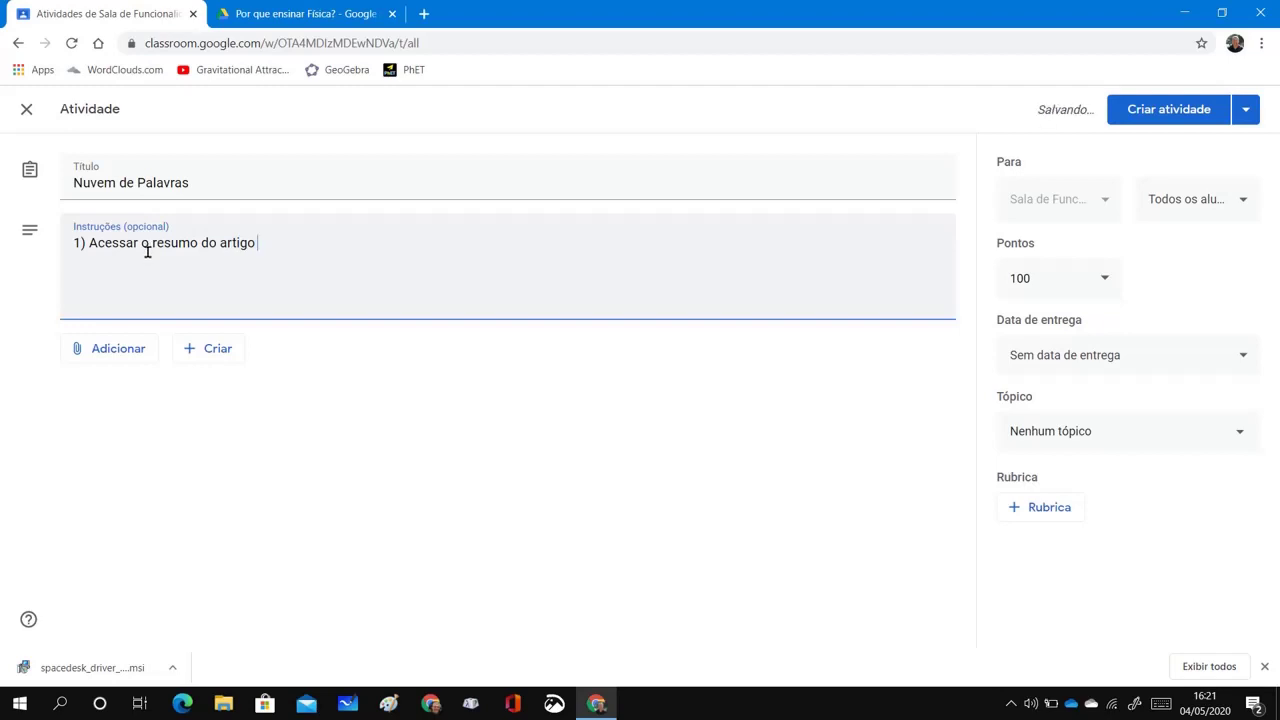
{"action": "type", "text": "Por que ensinar "}
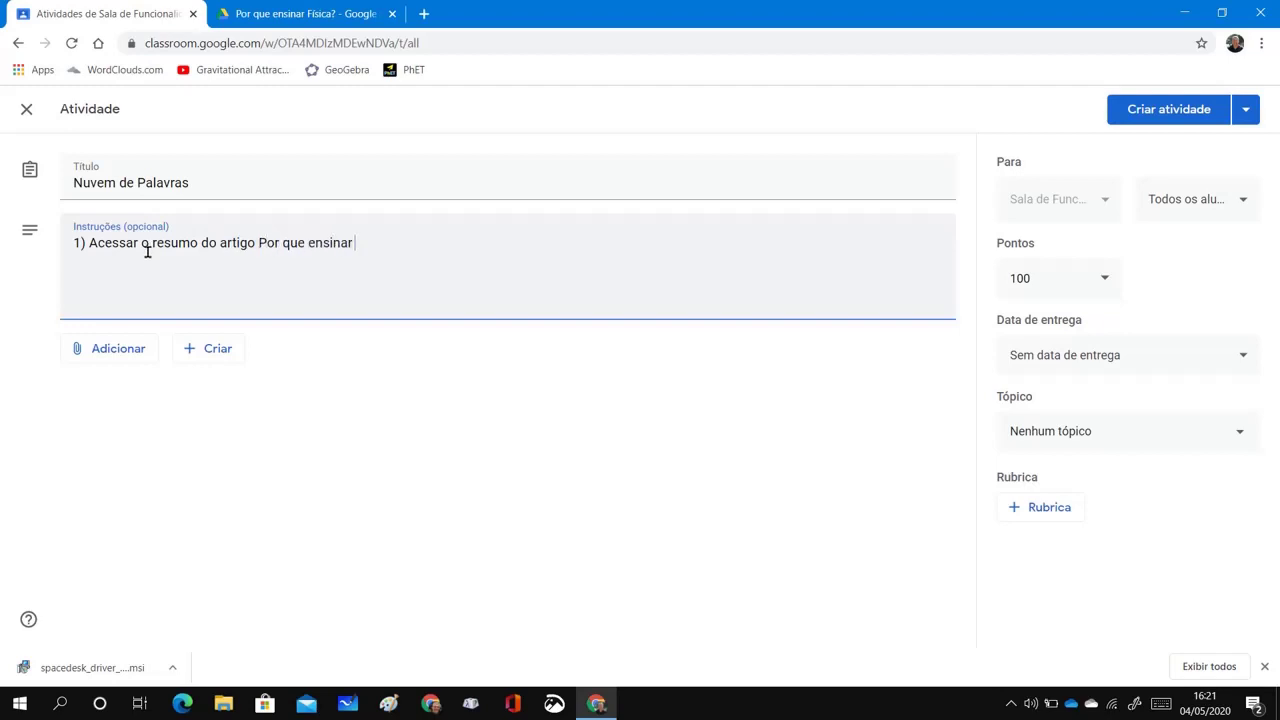
{"action": "type", "text": "Física?"}
{"action": "left_click", "coordinate": [259, 244]}
{"action": "type", "text": "\""}
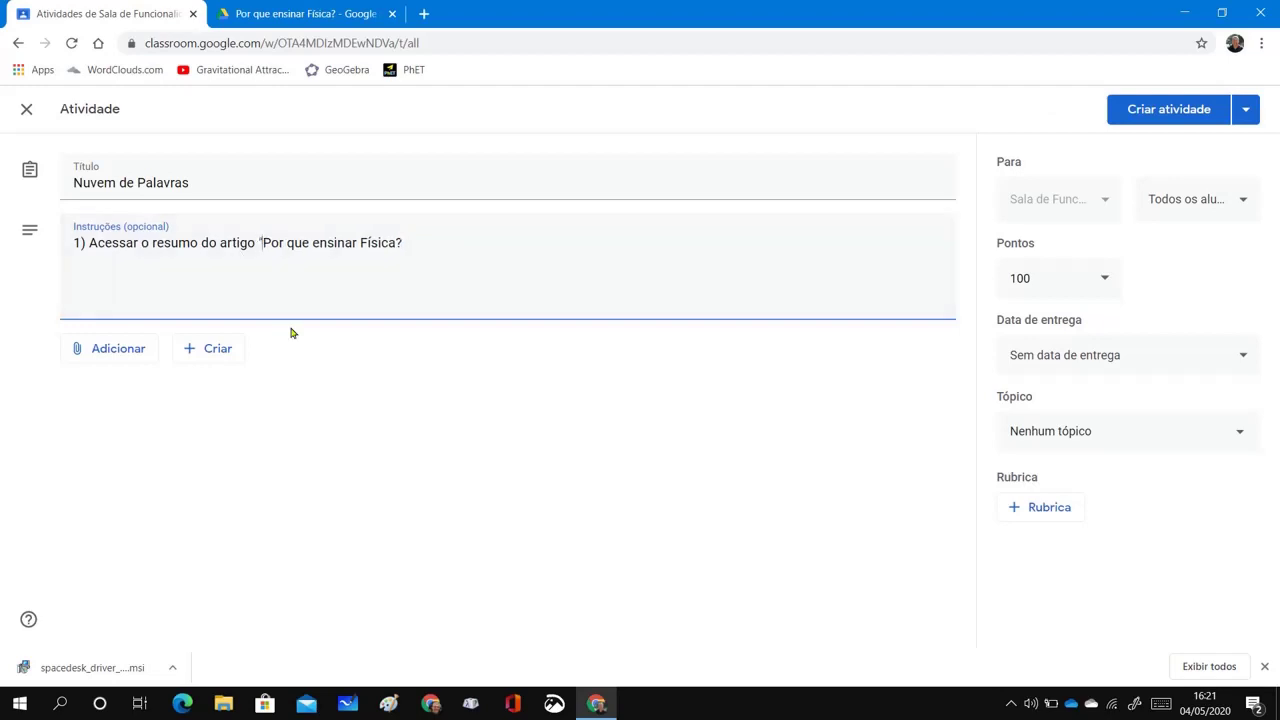
{"action": "left_click", "coordinate": [409, 241]}
{"action": "type", "text": "\", copiar o texto que você p"}
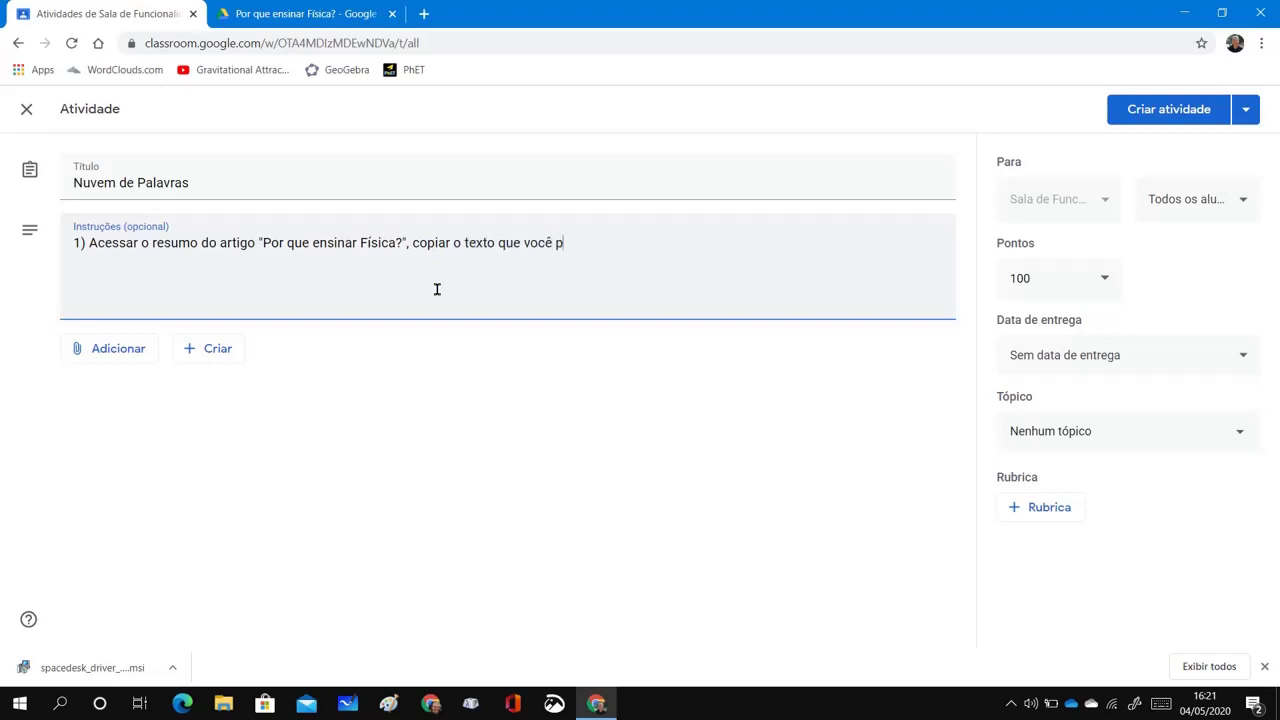
{"action": "type", "text": "roduziu e colar na página"}
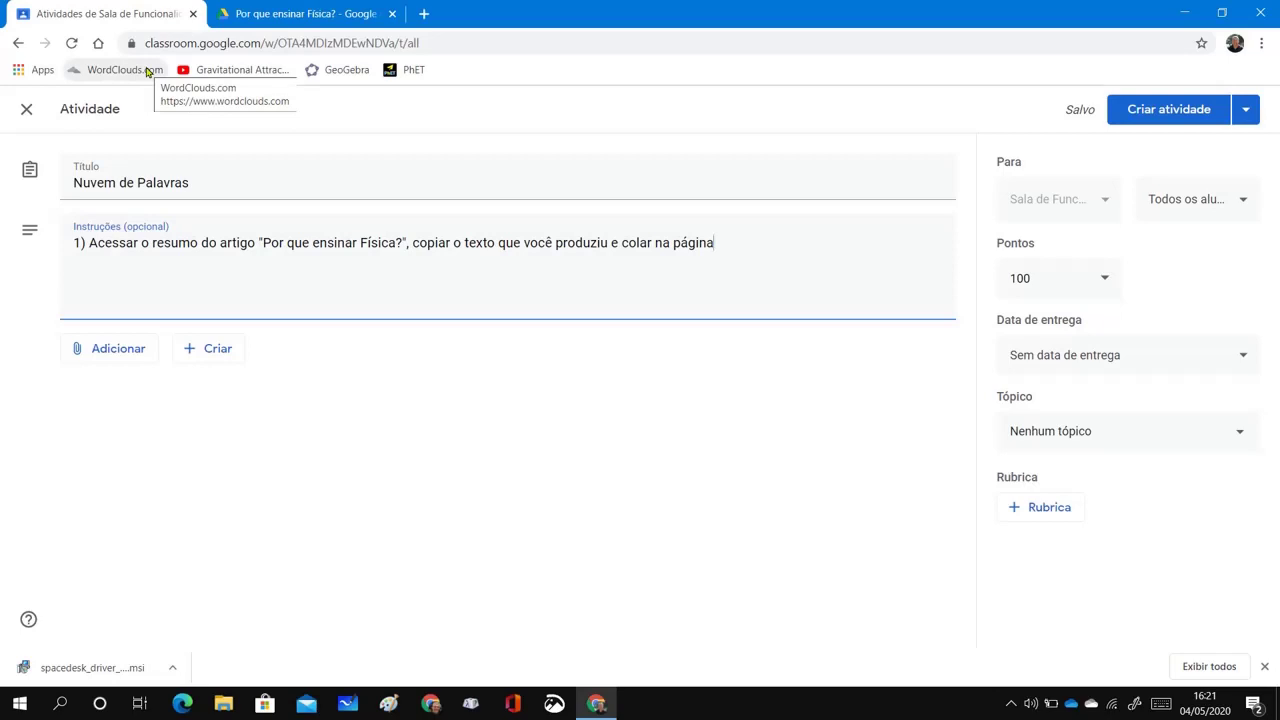
Open WordClouds.com from its bookmark in a new tab and select the site's URL
{"action": "middle_click", "coordinate": [148, 72]}
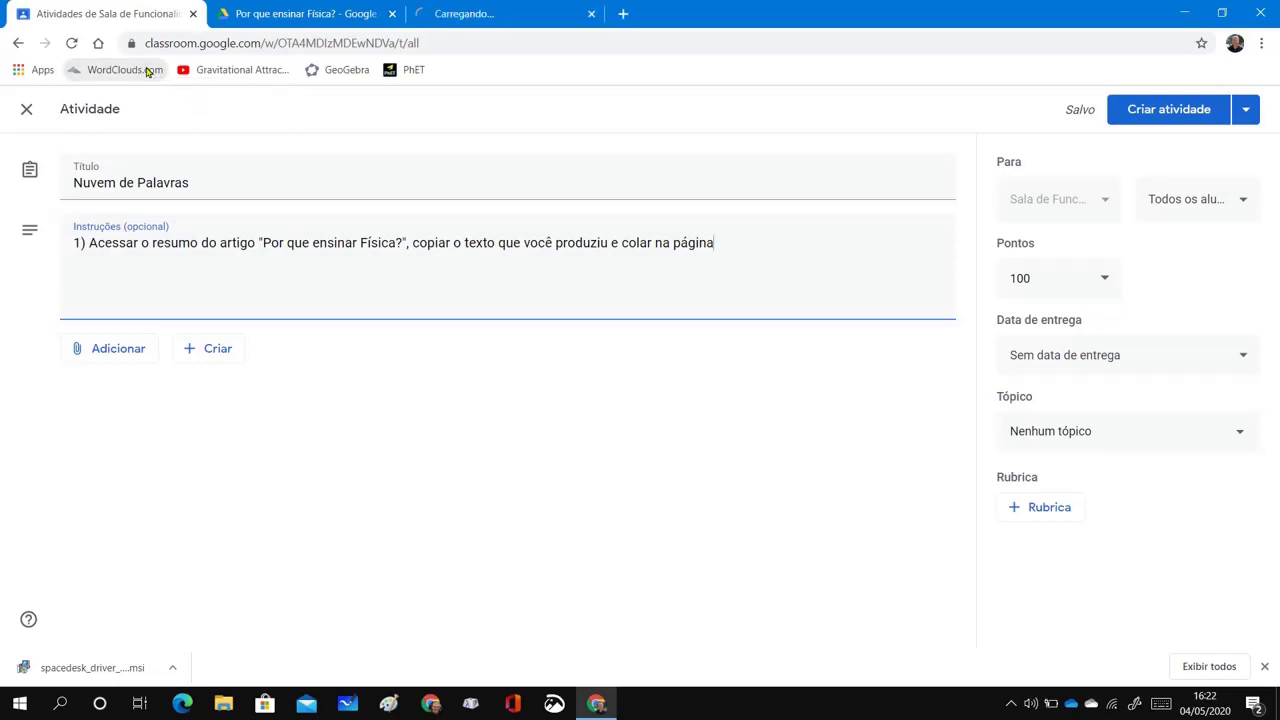
{"action": "left_click", "coordinate": [506, 15]}
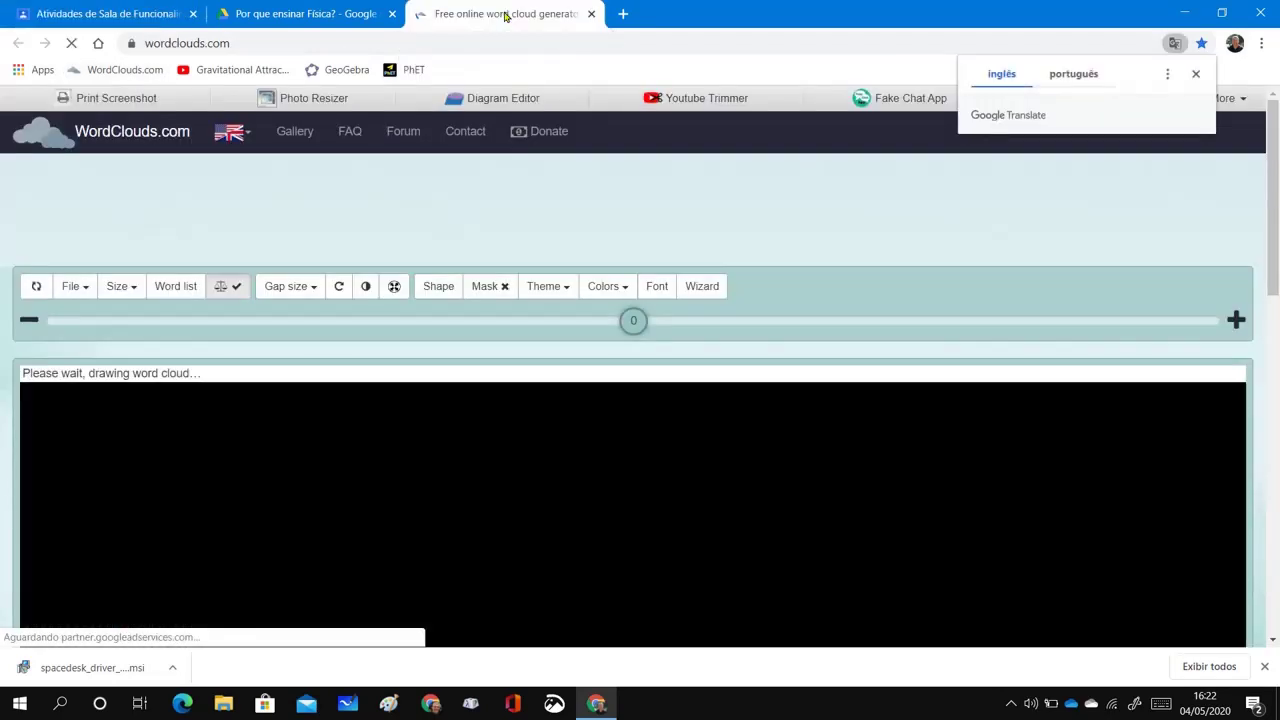
{"action": "left_click", "coordinate": [345, 42]}
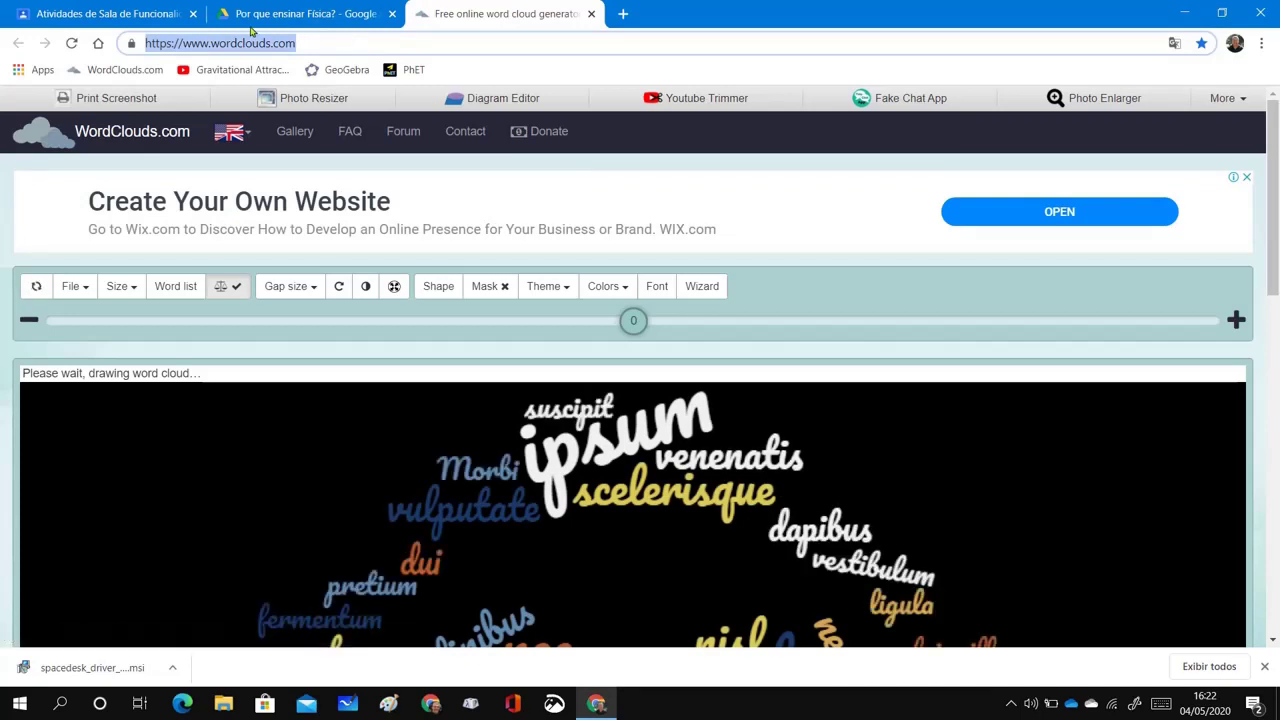
Attach the copied WordClouds.com link to the Nuvem de Palavras assignment
{"action": "left_click", "coordinate": [138, 13]}
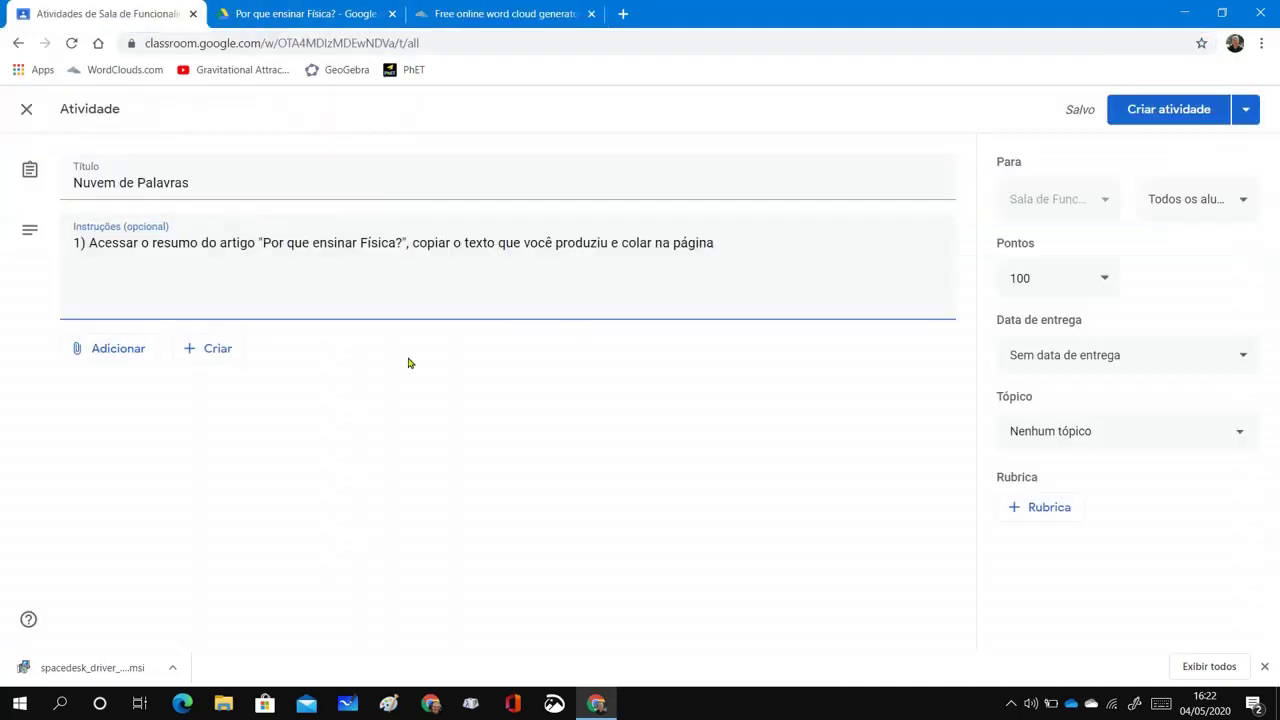
{"action": "left_click", "coordinate": [118, 352]}
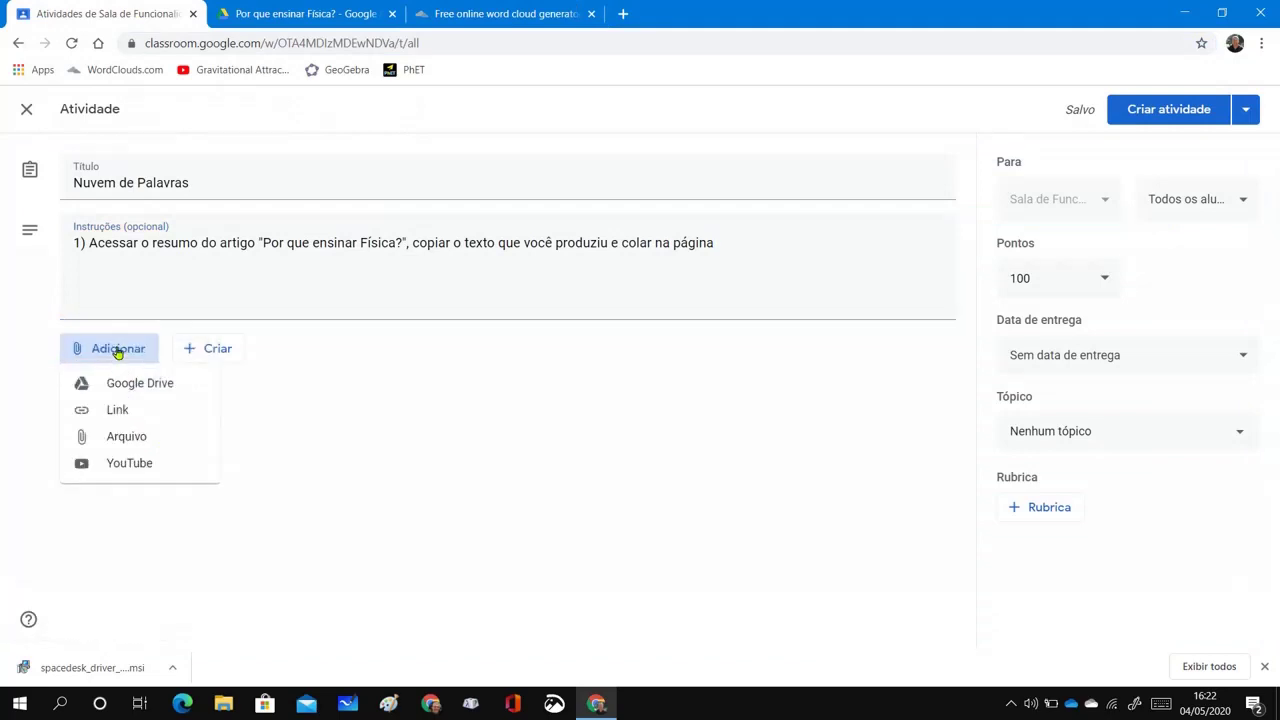
{"action": "left_click", "coordinate": [117, 410]}
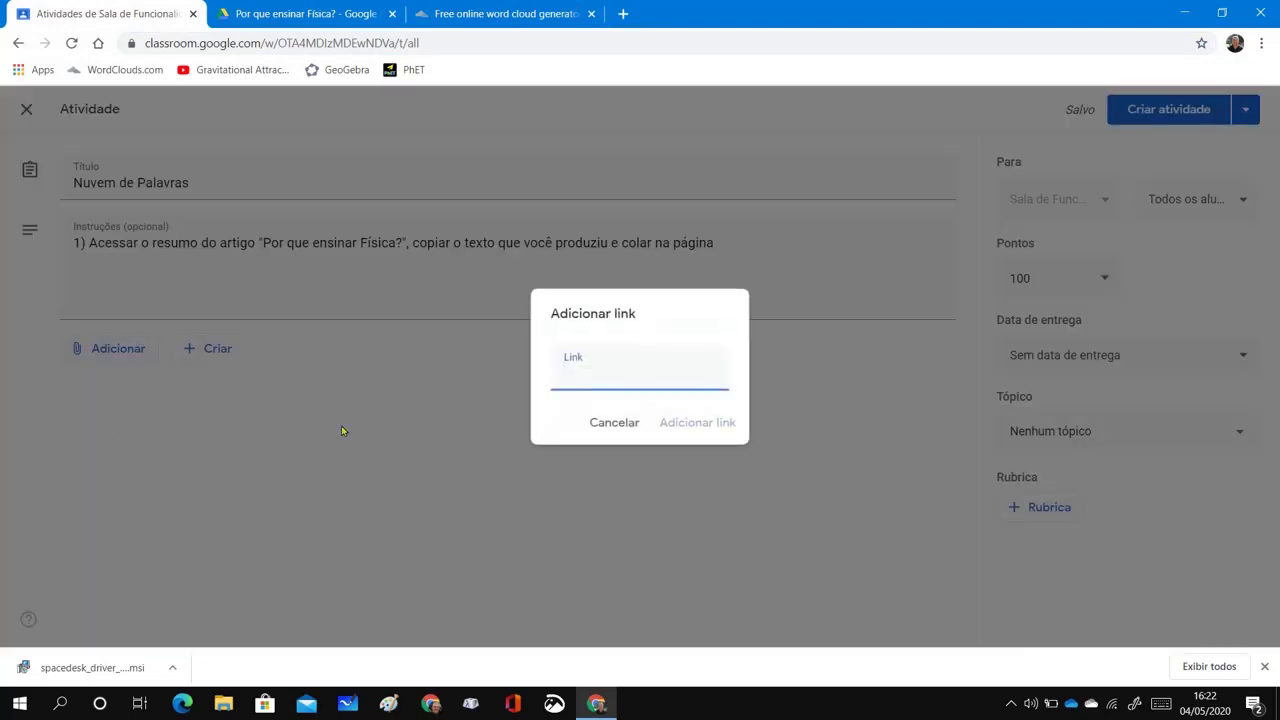
{"action": "key", "text": "ctrl+v"}
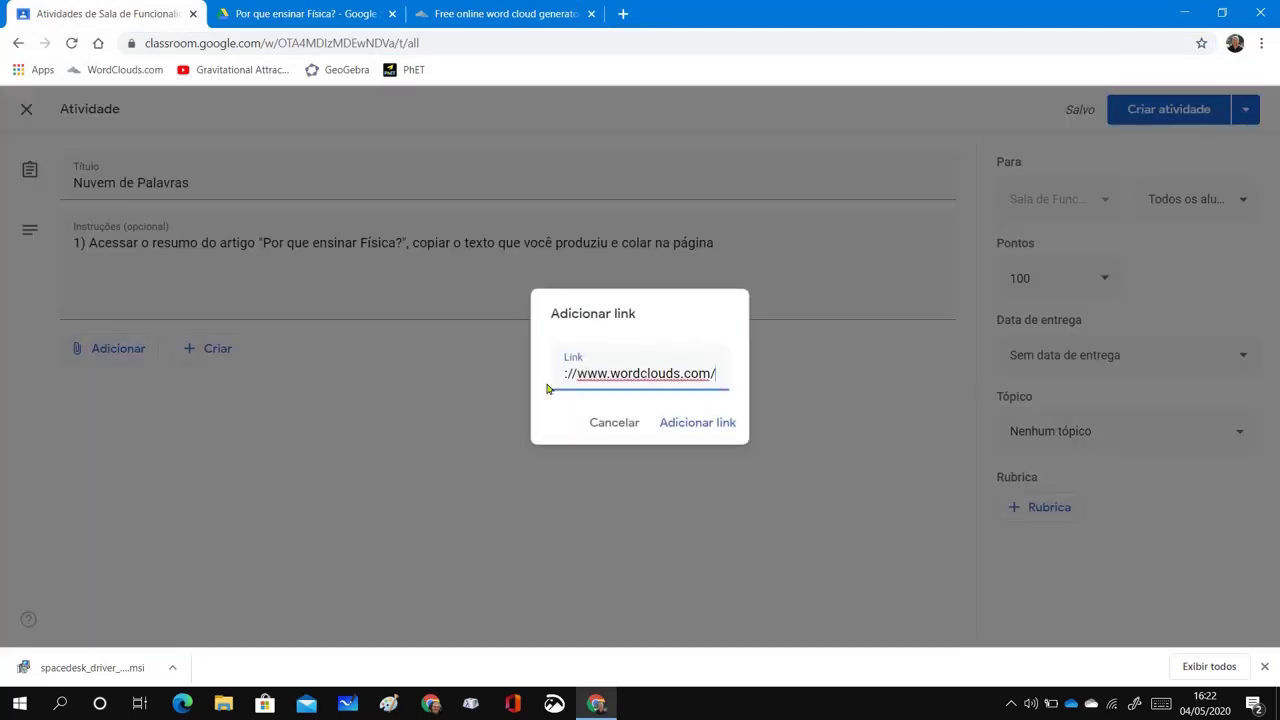
{"action": "left_click", "coordinate": [700, 423]}
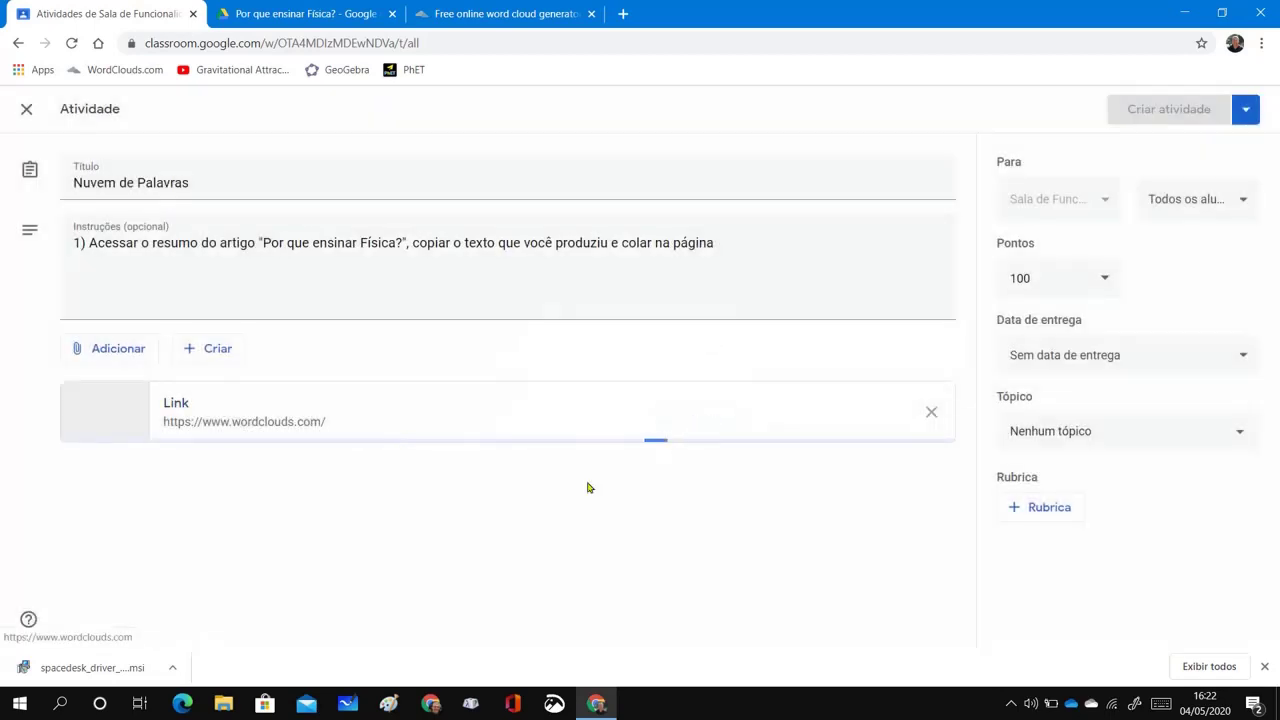
End the first instruction with 'wordclouds.com - link anexo a esta atividade.'
{"action": "left_click", "coordinate": [757, 244]}
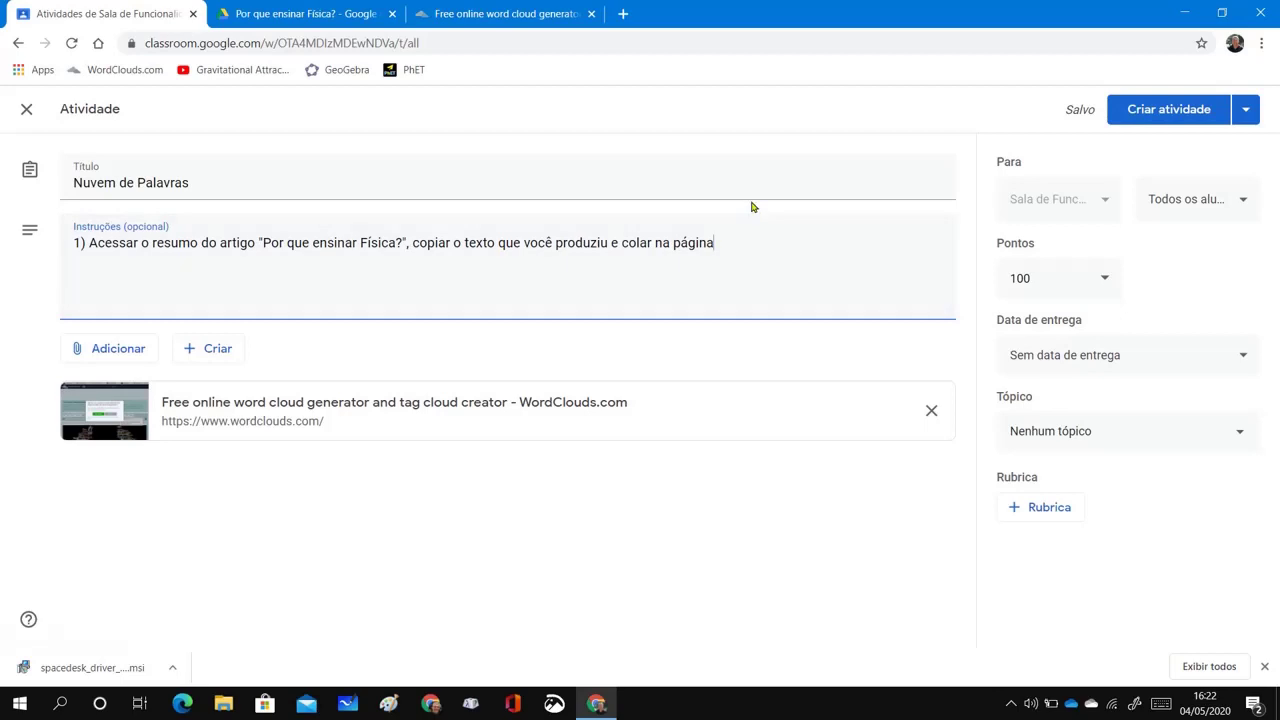
{"action": "type", "text": "wordclouds.com - link"}
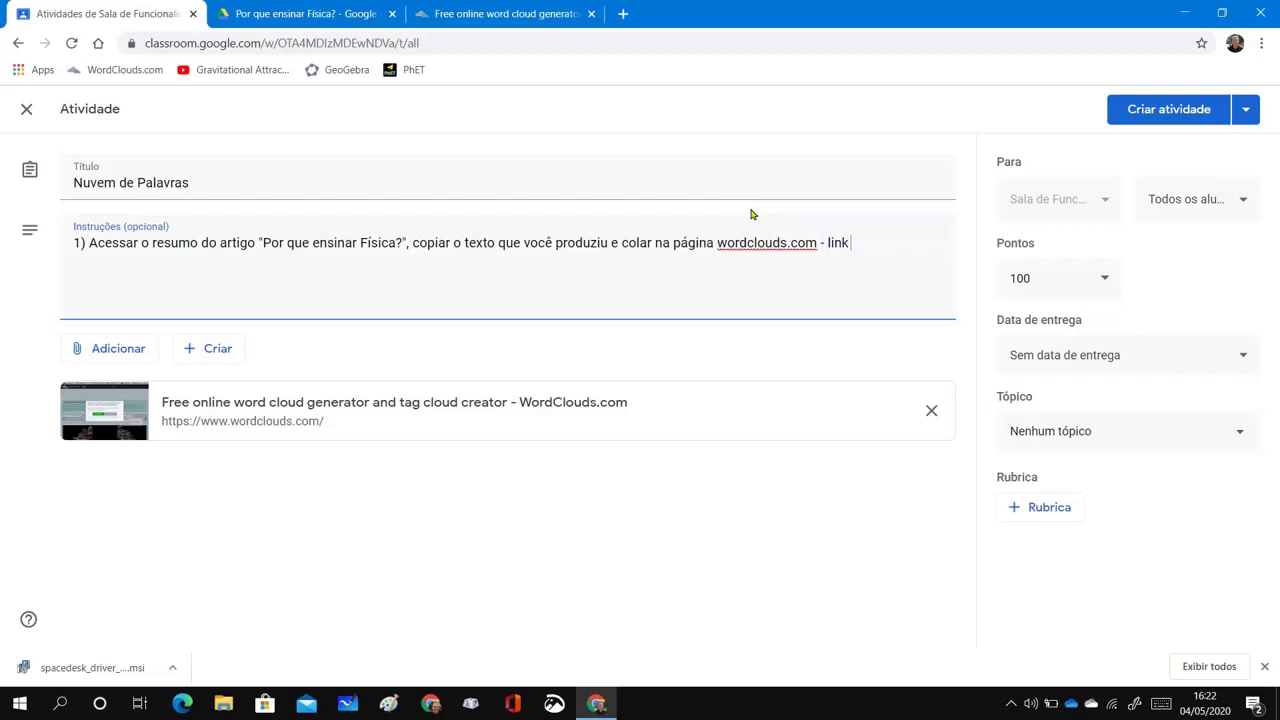
{"action": "type", "text": " anexo a esta atividad"}
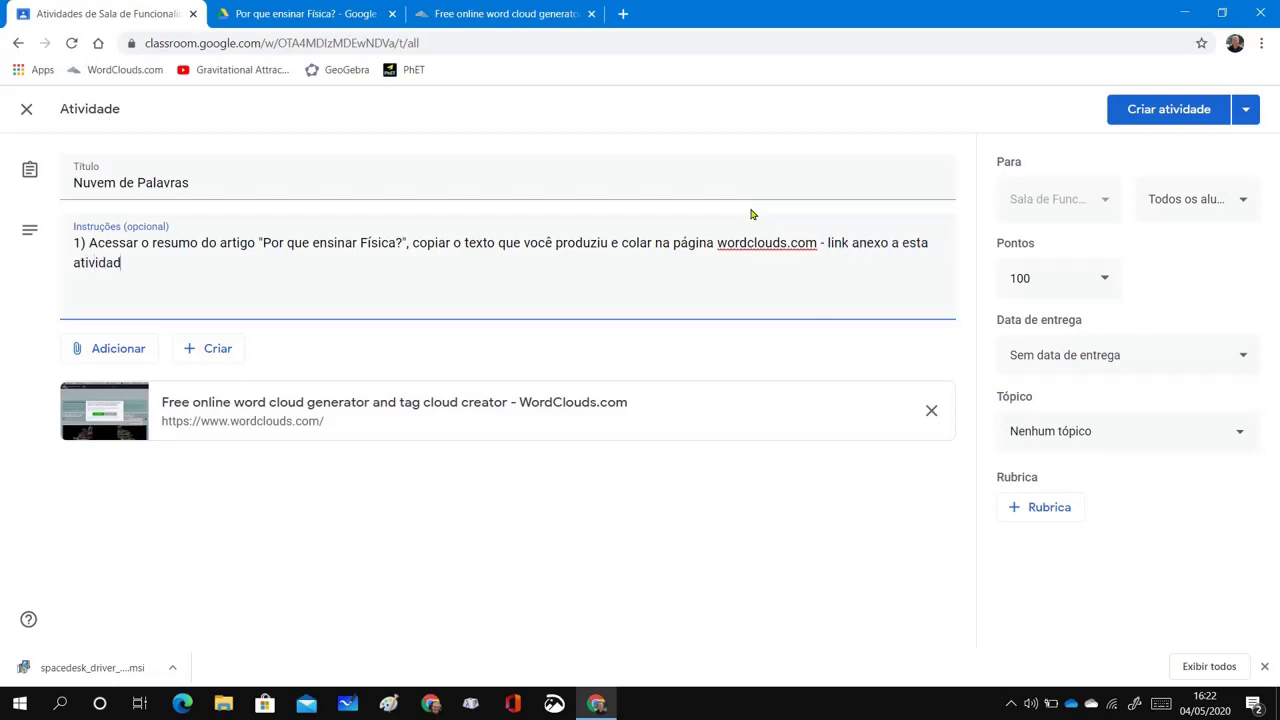
{"action": "type", "text": "e."}
{"action": "key", "text": "Return"}
Add instructions '2) Elaborar a nuvem de palavras do seu resumo.' and '3) Salvá-la como imagem e fazer upload nesta tarefa.'
{"action": "type", "text": "2) Elaborar a"}
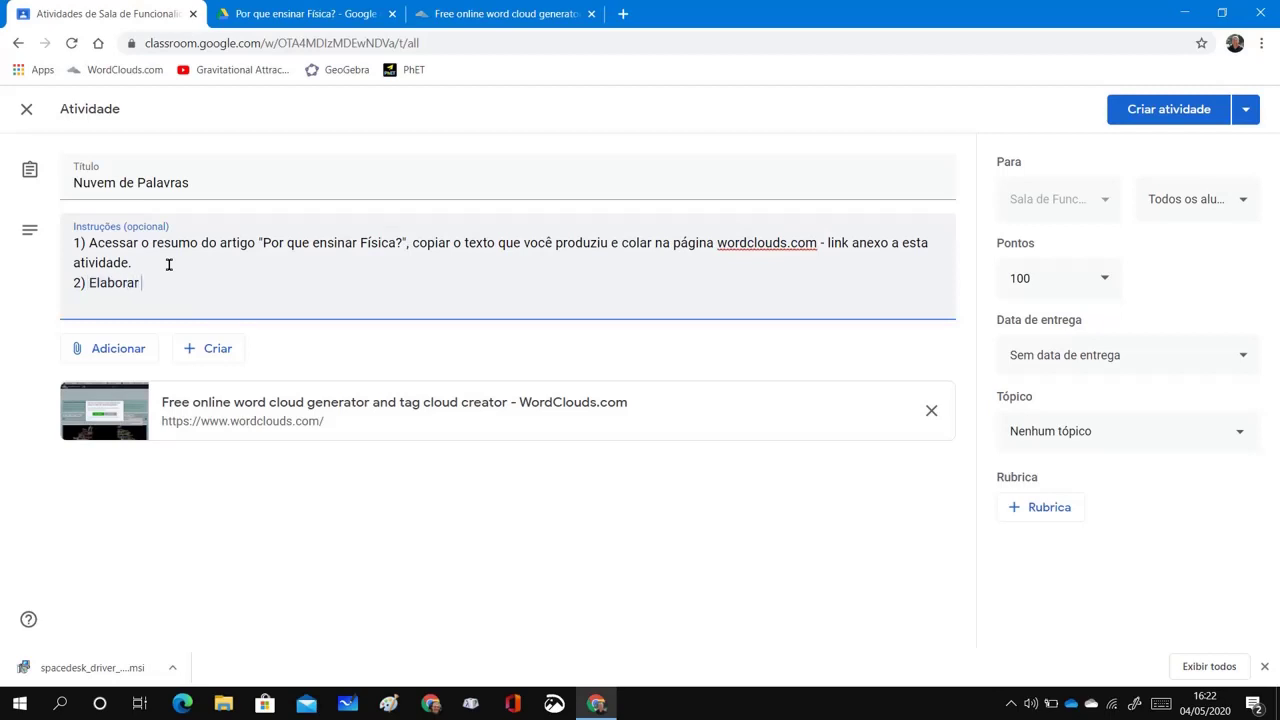
{"action": "type", "text": "nú"}
{"action": "type", "text": "v"}
{"action": "key", "text": "BackSpace"}
{"action": "key", "text": "BackSpace"}
{"action": "type", "text": "nuvem"}
{"action": "key", "text": "BackSpace"}
{"action": "key", "text": "BackSpace"}
{"action": "key", "text": "BackSpace"}
{"action": "key", "text": "BackSpace"}
{"action": "key", "text": "BackSpace"}
{"action": "type", "text": "uvem de palavras do seu res"}
{"action": "key", "text": "BackSpace"}
{"action": "key", "text": "BackSpace"}
{"action": "type", "text": "esumo."}
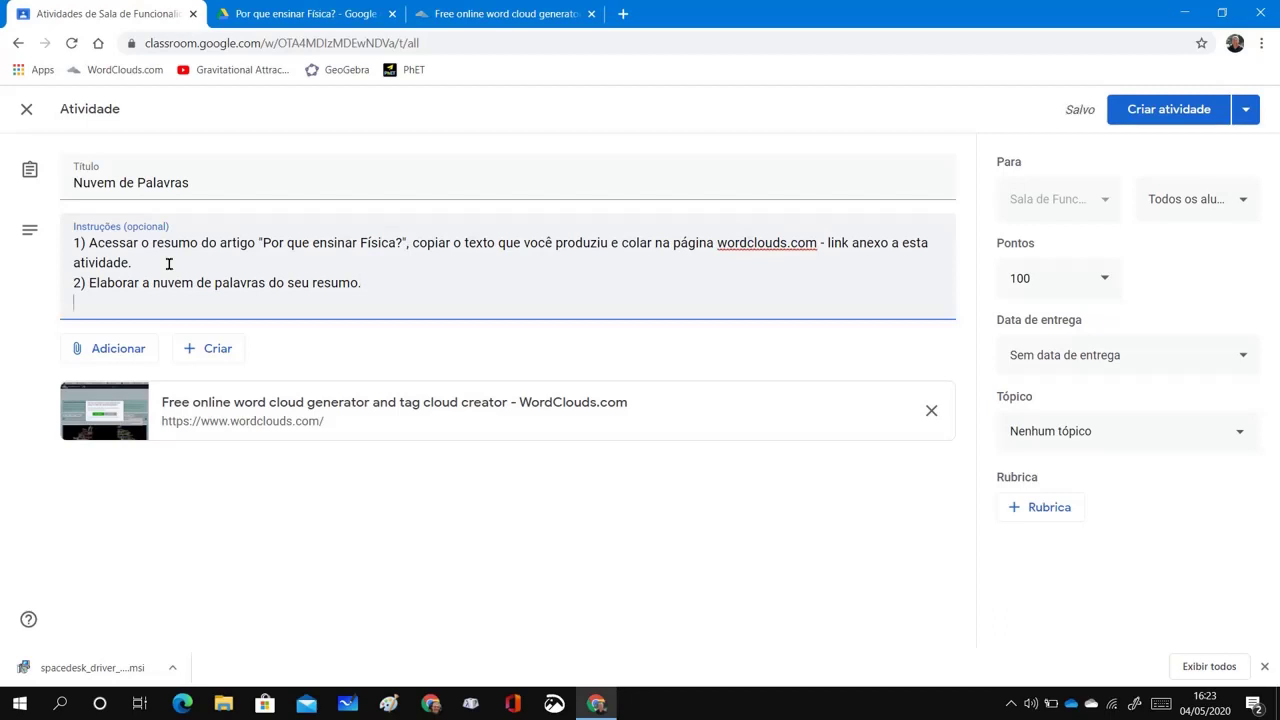
{"action": "key", "text": "Return"}
{"action": "type", "text": "3) Salvá-la como "}
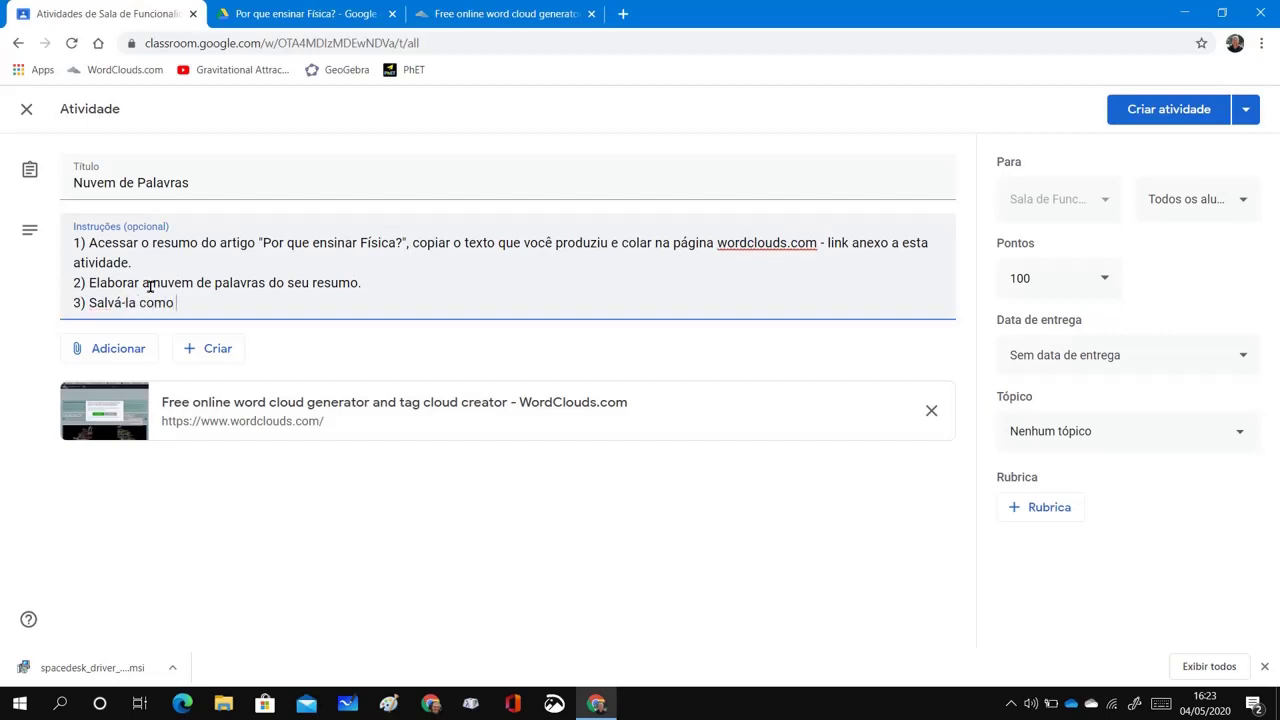
{"action": "type", "text": "imagem e fazer upload nesta t"}
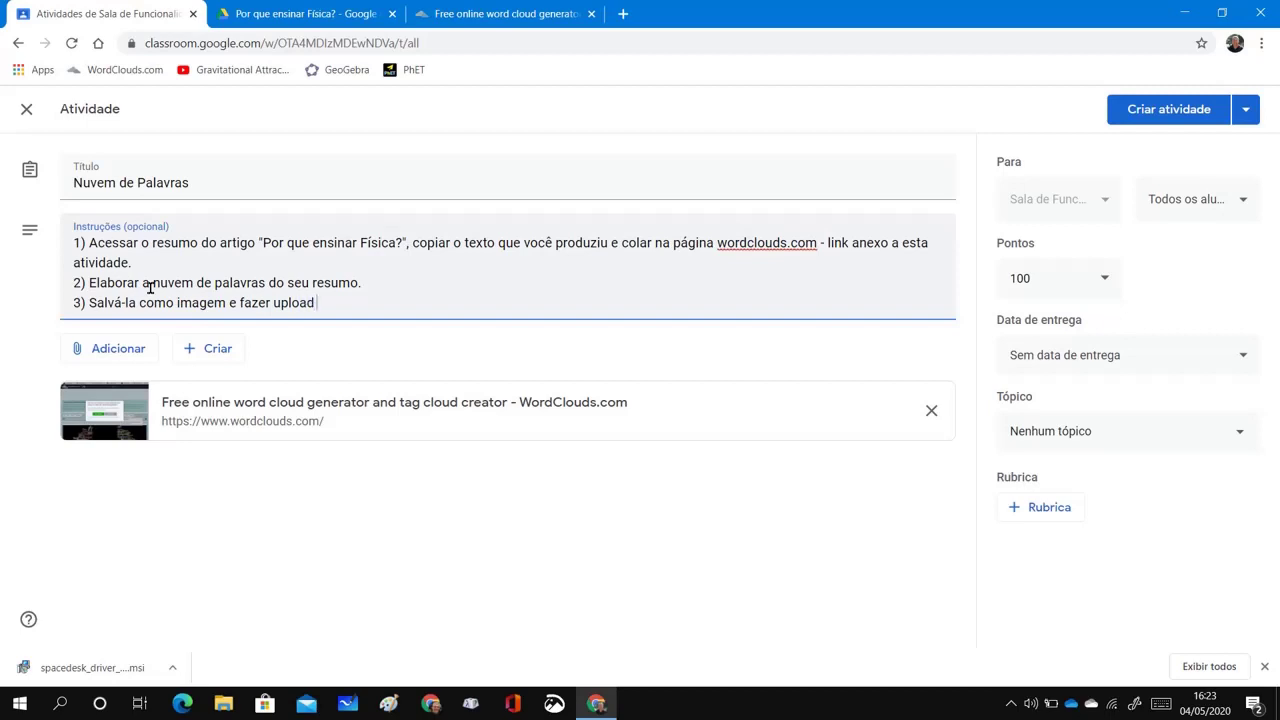
{"action": "type", "text": "arefa."}
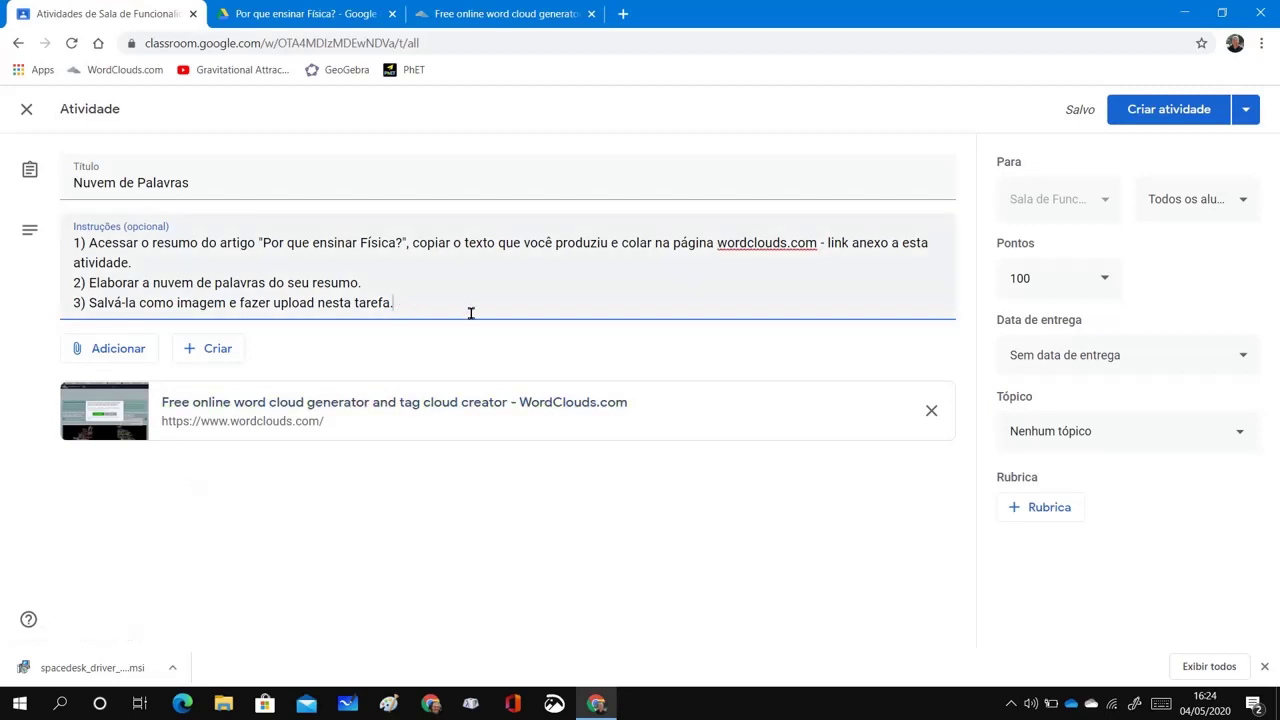
Add a new line '4) Repetir a atividade com o artigo original.', fixing typos along the way
{"action": "key", "text": "Return"}
{"action": "type", "text": "4)"}
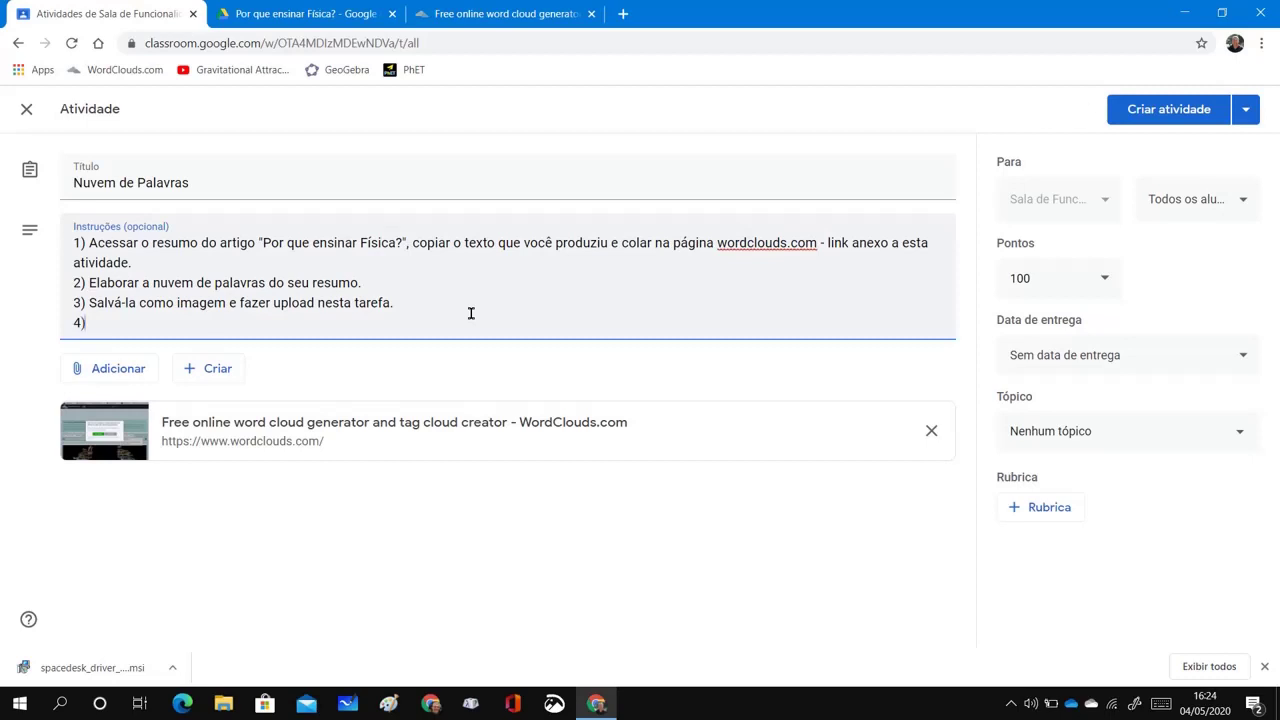
{"action": "type", "text": " Repetir a ativdad"}
{"action": "key", "text": "BackSpace"}
{"action": "key", "text": "BackSpace"}
{"action": "key", "text": "BackSpace"}
{"action": "type", "text": "ade"}
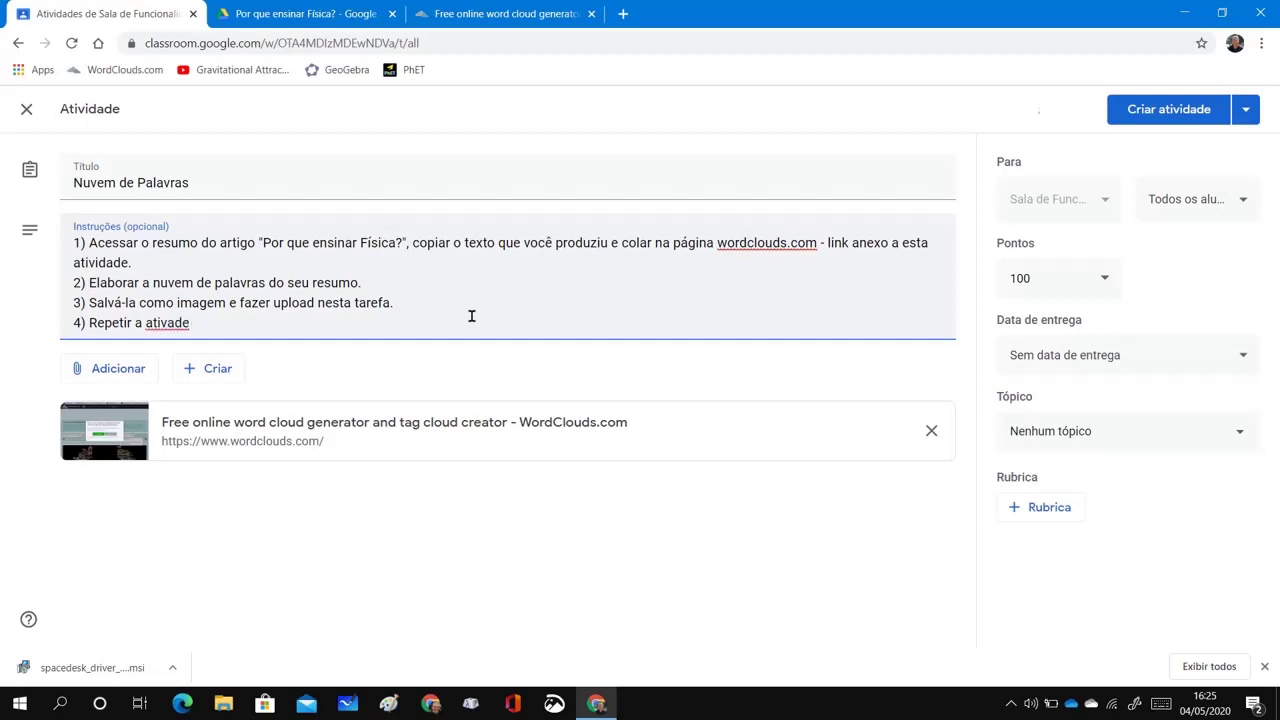
{"action": "key", "text": "BackSpace"}
{"action": "key", "text": "BackSpace"}
{"action": "key", "text": "BackSpace"}
{"action": "type", "text": "idade com "}
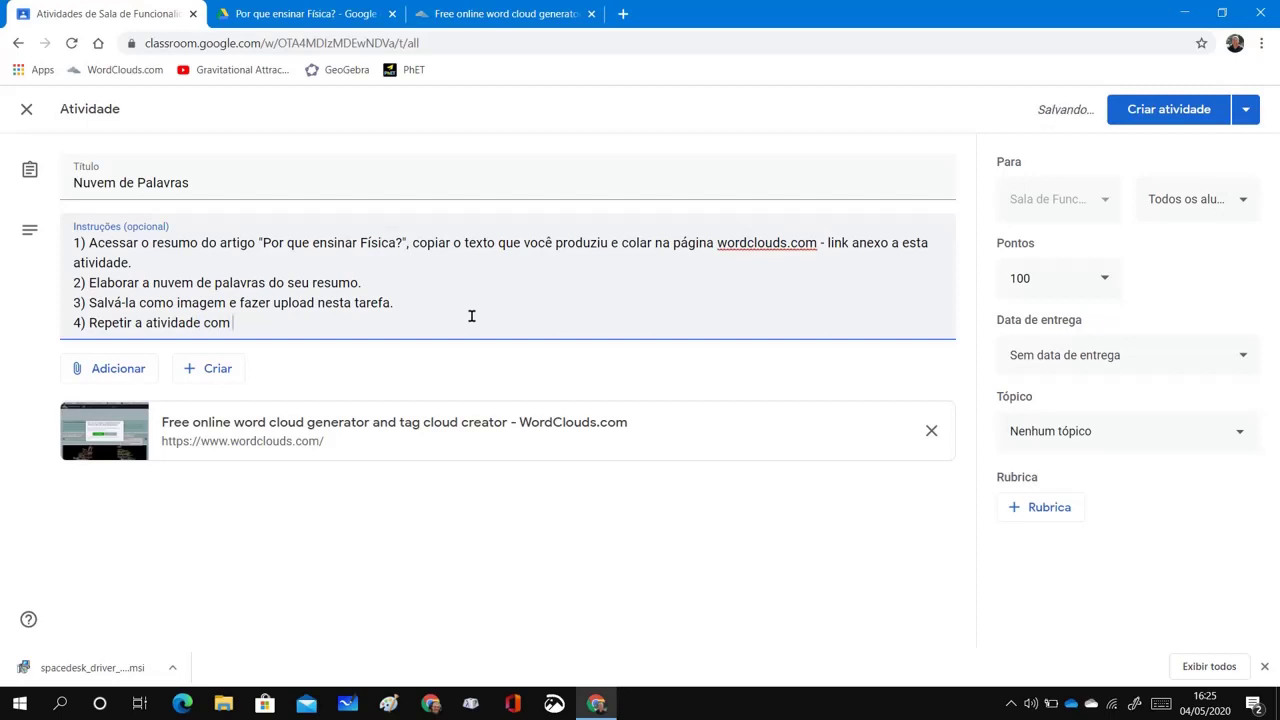
{"action": "type", "text": "a"}
{"action": "key", "text": "BackSpace"}
{"action": "type", "text": "o artigo original"}
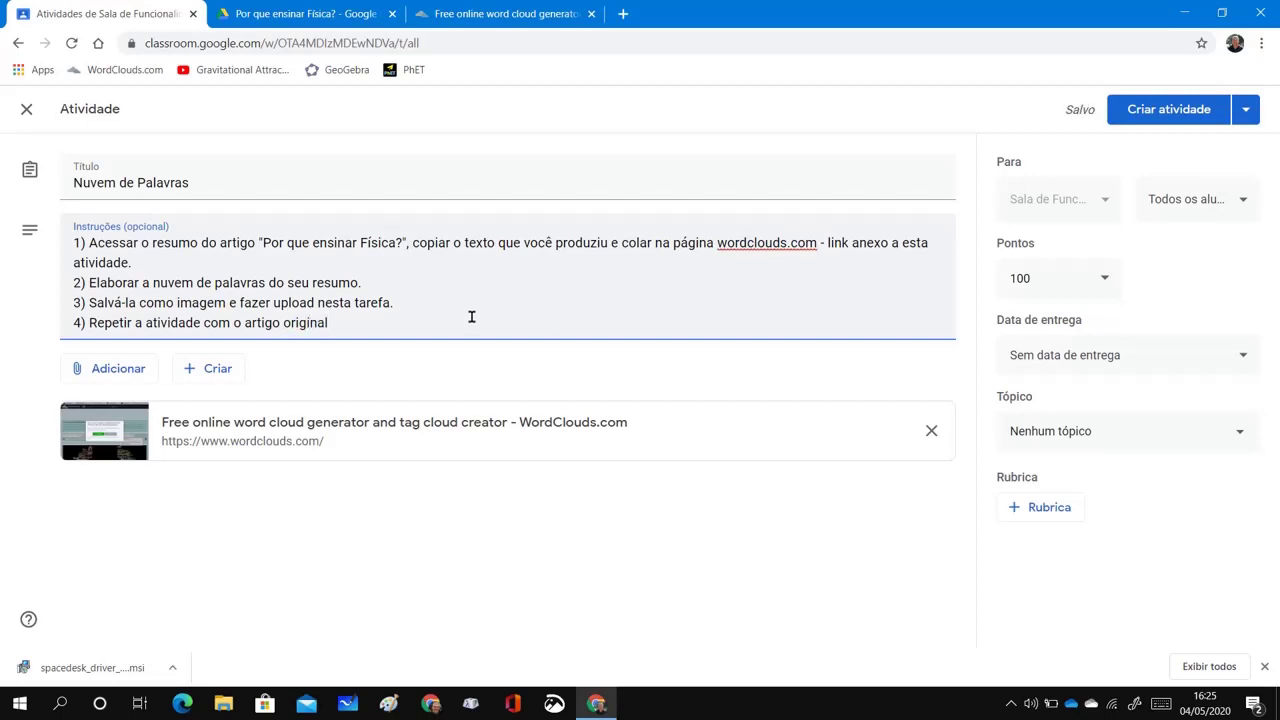
{"action": "type", "text": "."}
Set the Nuvem de Palavras due date to 12 May 2020 at 18:00 and post it
{"action": "left_click", "coordinate": [1240, 361]}
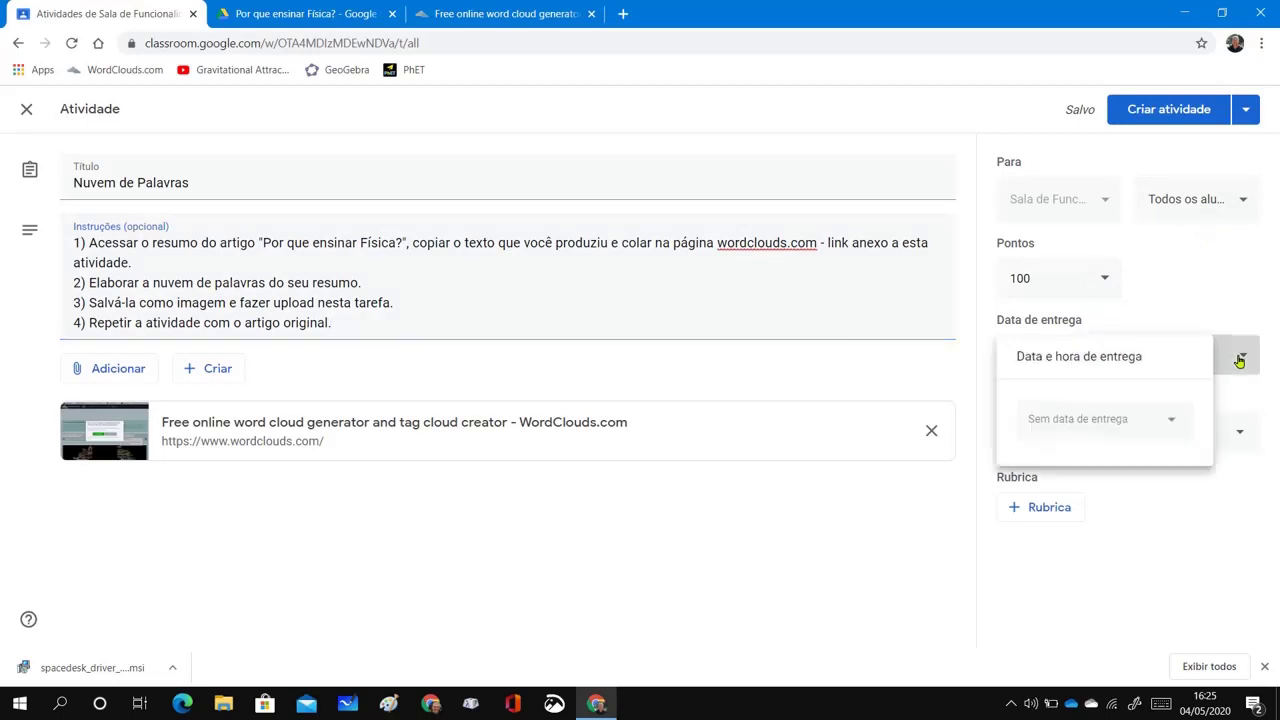
{"action": "left_click", "coordinate": [1175, 425]}
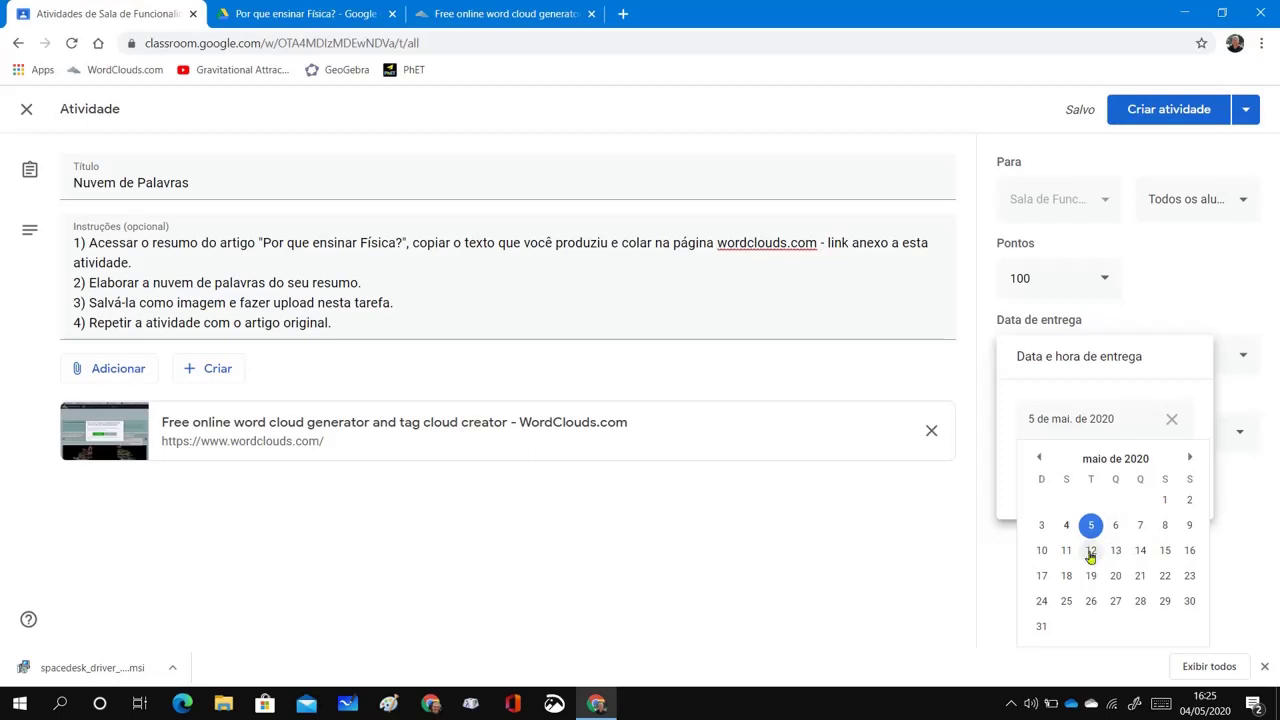
{"action": "left_click", "coordinate": [1092, 553]}
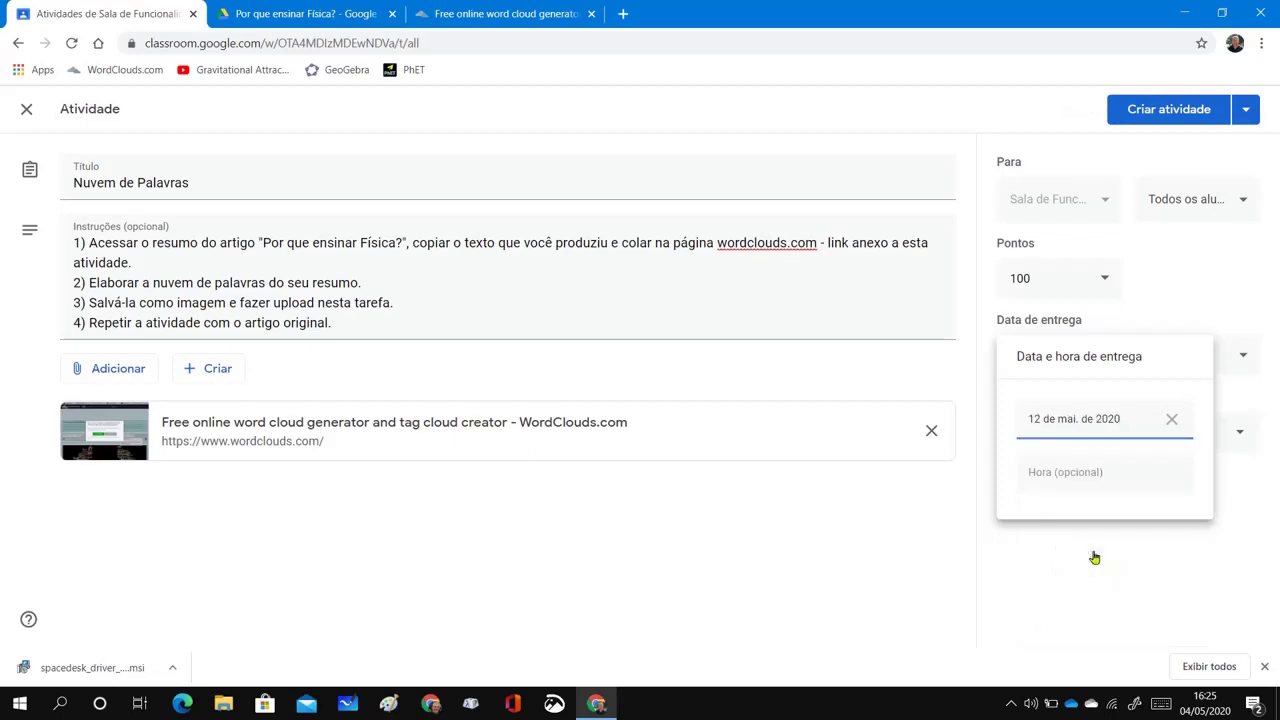
{"action": "left_click", "coordinate": [1094, 480]}
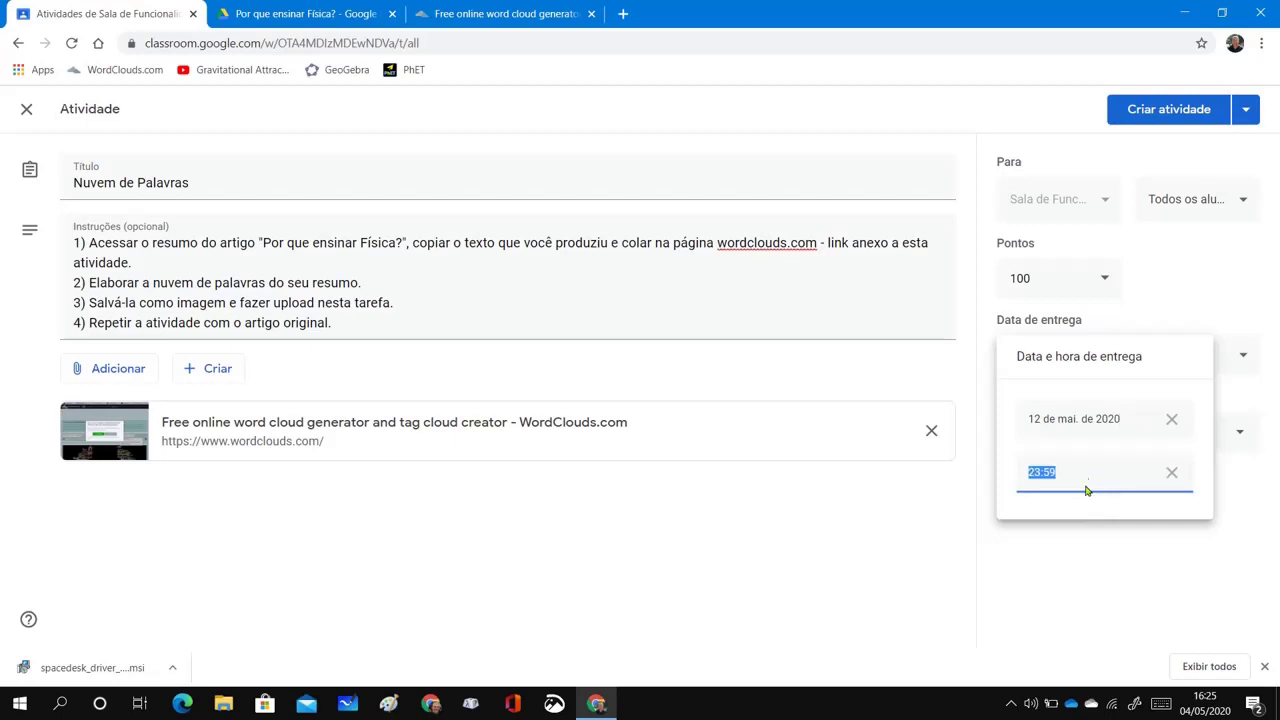
{"action": "left_click", "coordinate": [1087, 488]}
{"action": "key", "text": "BackSpace"}
{"action": "key", "text": "BackSpace"}
{"action": "key", "text": "BackSpace"}
{"action": "key", "text": "BackSpace"}
{"action": "key", "text": "BackSpace"}
{"action": "type", "text": "18:00"}
{"action": "left_click", "coordinate": [1180, 582]}
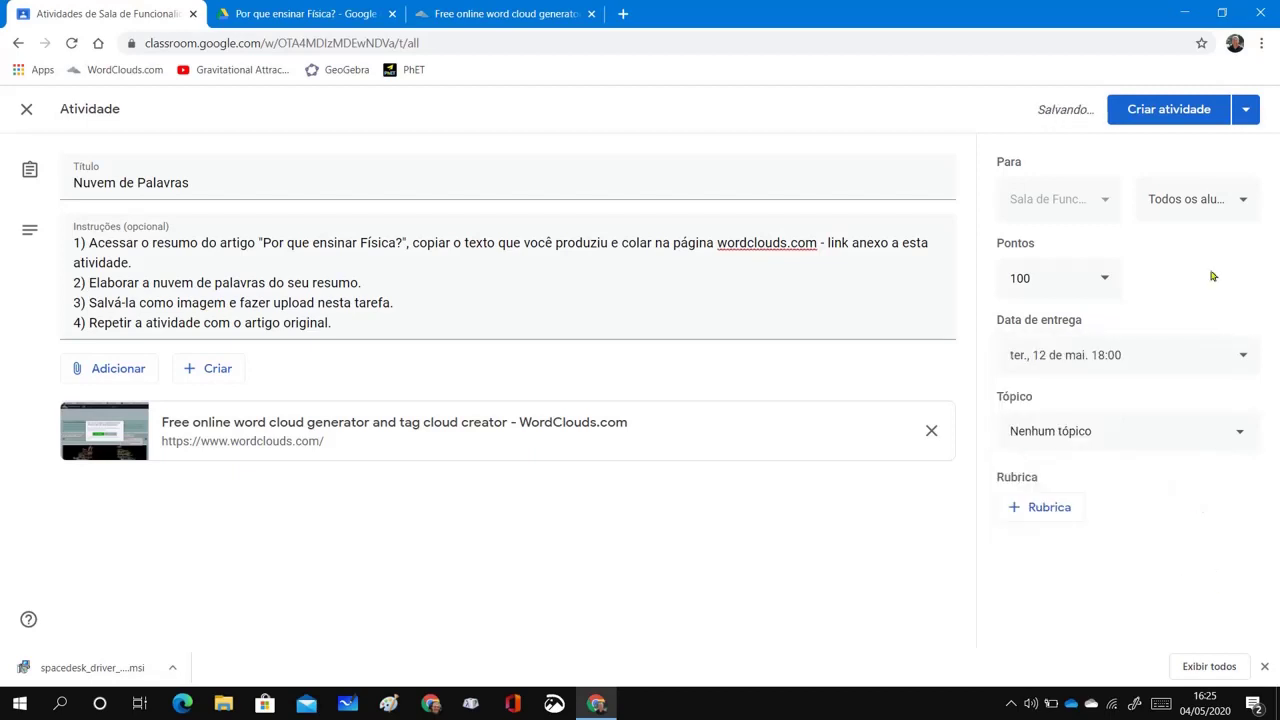
{"action": "left_click", "coordinate": [1181, 109]}
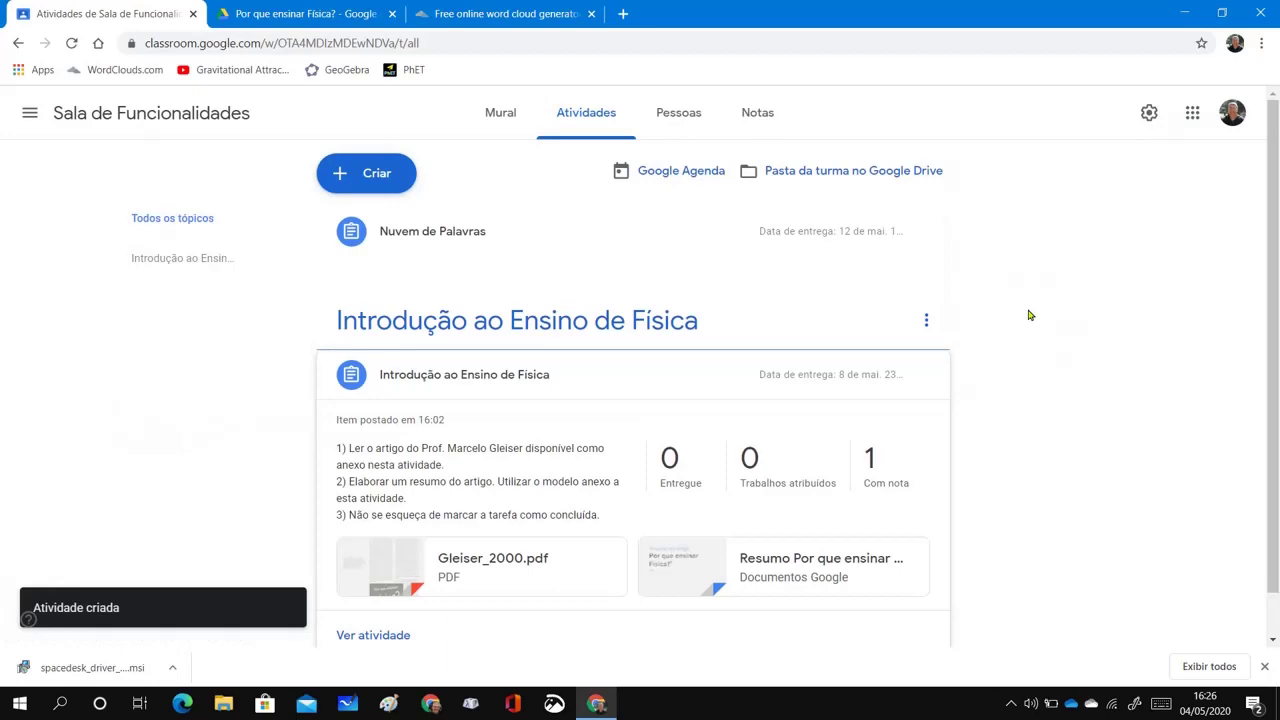
In the student's window, close the Introdução and Exercício tabs and return to the Classroom assignment
{"action": "key", "text": "alt+F4"}
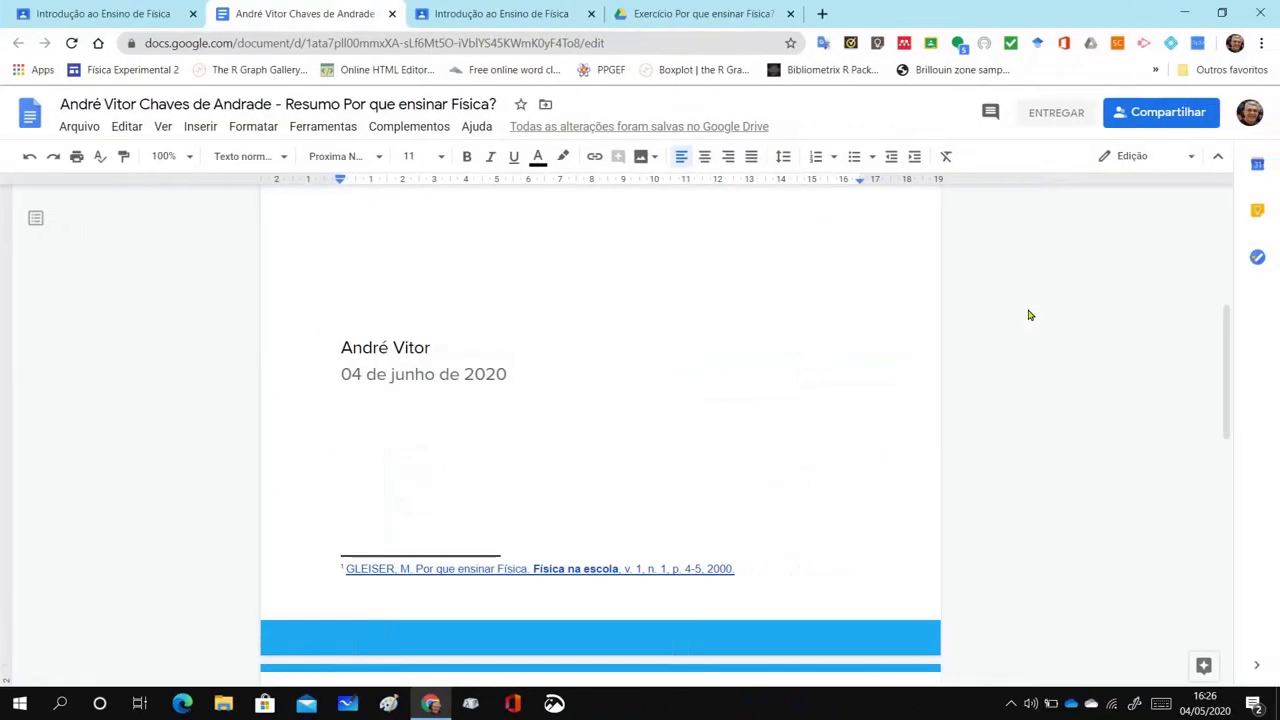
{"action": "scroll", "coordinate": [1029, 326], "scroll_direction": "up", "scroll_amount": 1}
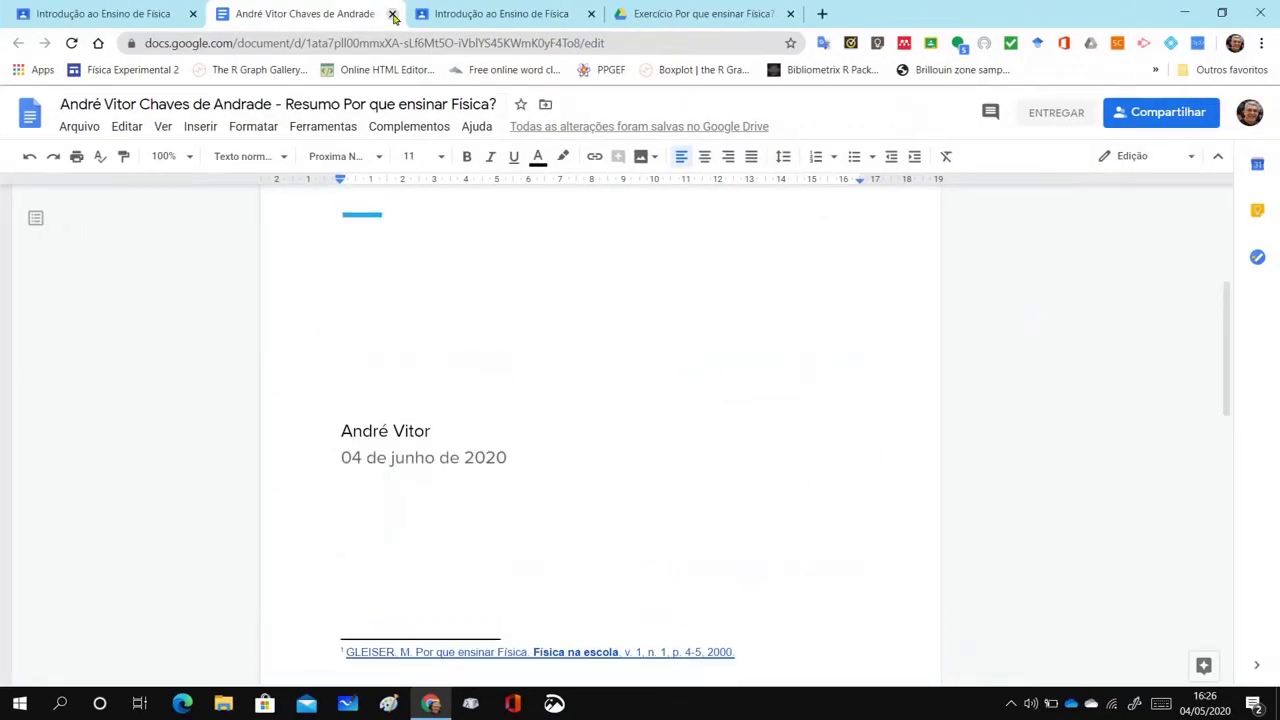
{"action": "scroll", "coordinate": [820, 315], "scroll_direction": "up", "scroll_amount": 4}
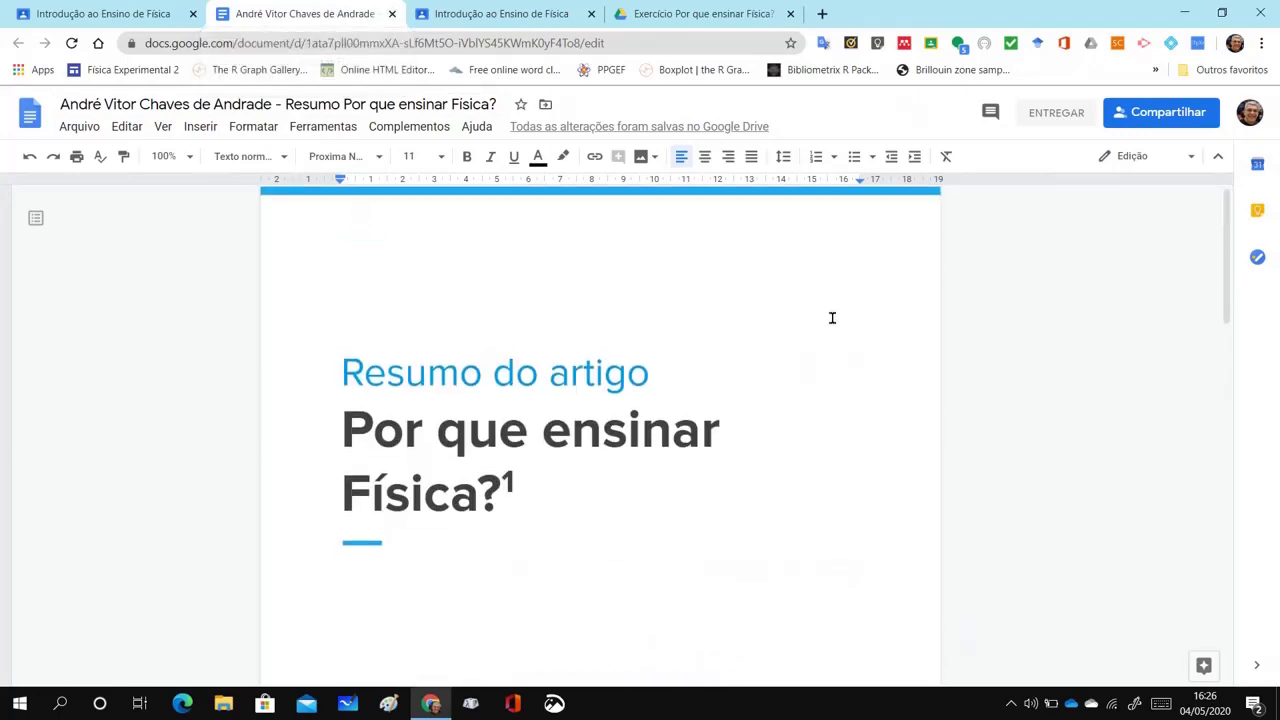
{"action": "scroll", "coordinate": [831, 320], "scroll_direction": "down", "scroll_amount": 6}
{"action": "scroll", "coordinate": [833, 333], "scroll_direction": "down", "scroll_amount": 6}
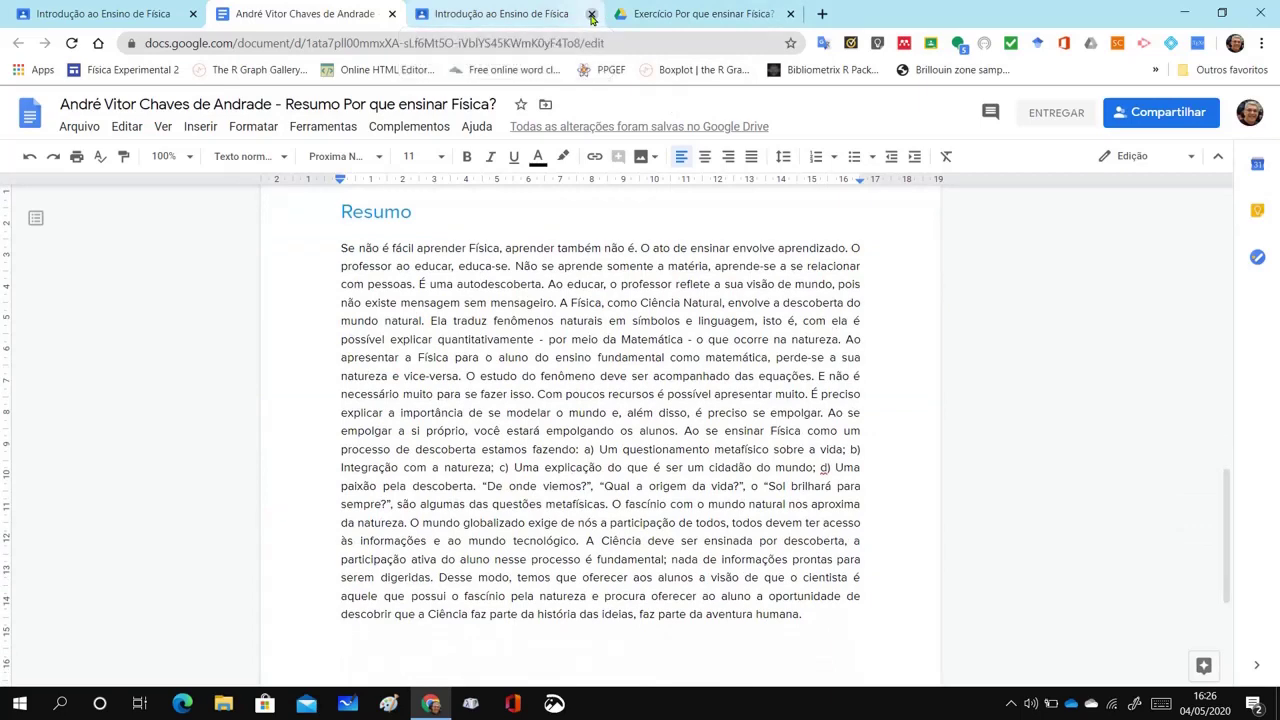
{"action": "left_click", "coordinate": [591, 14]}
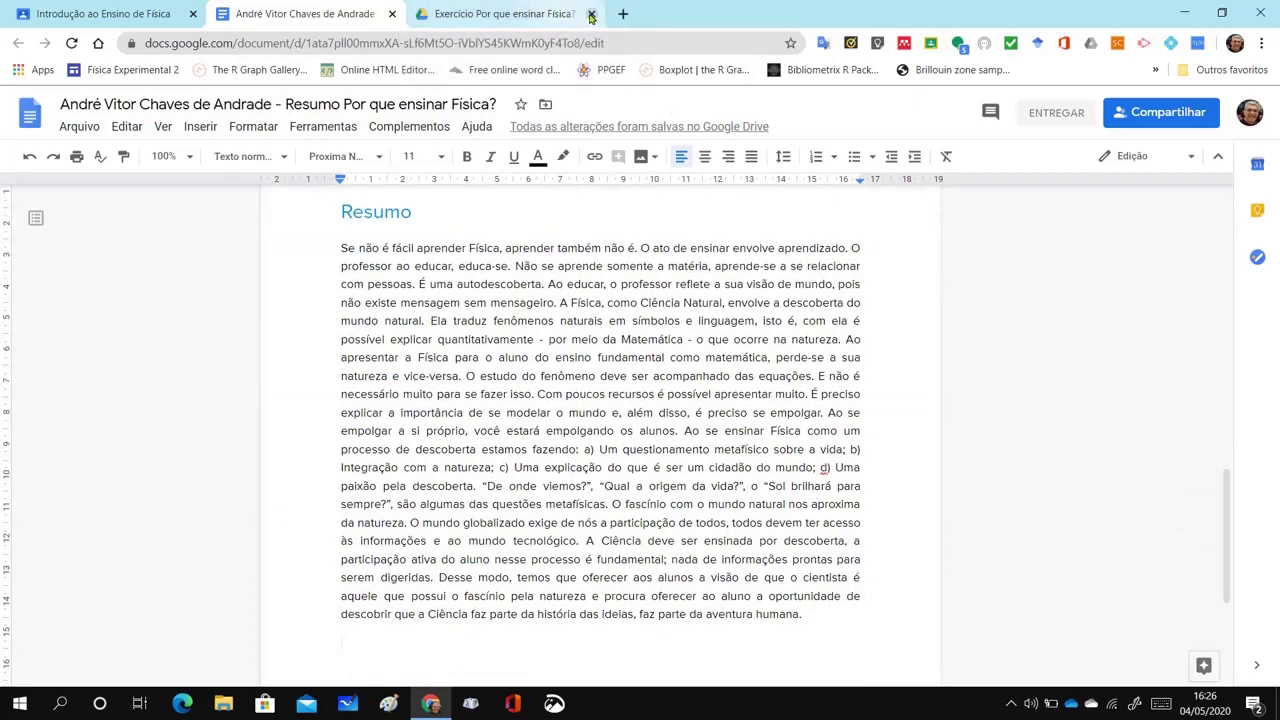
{"action": "left_click", "coordinate": [591, 14]}
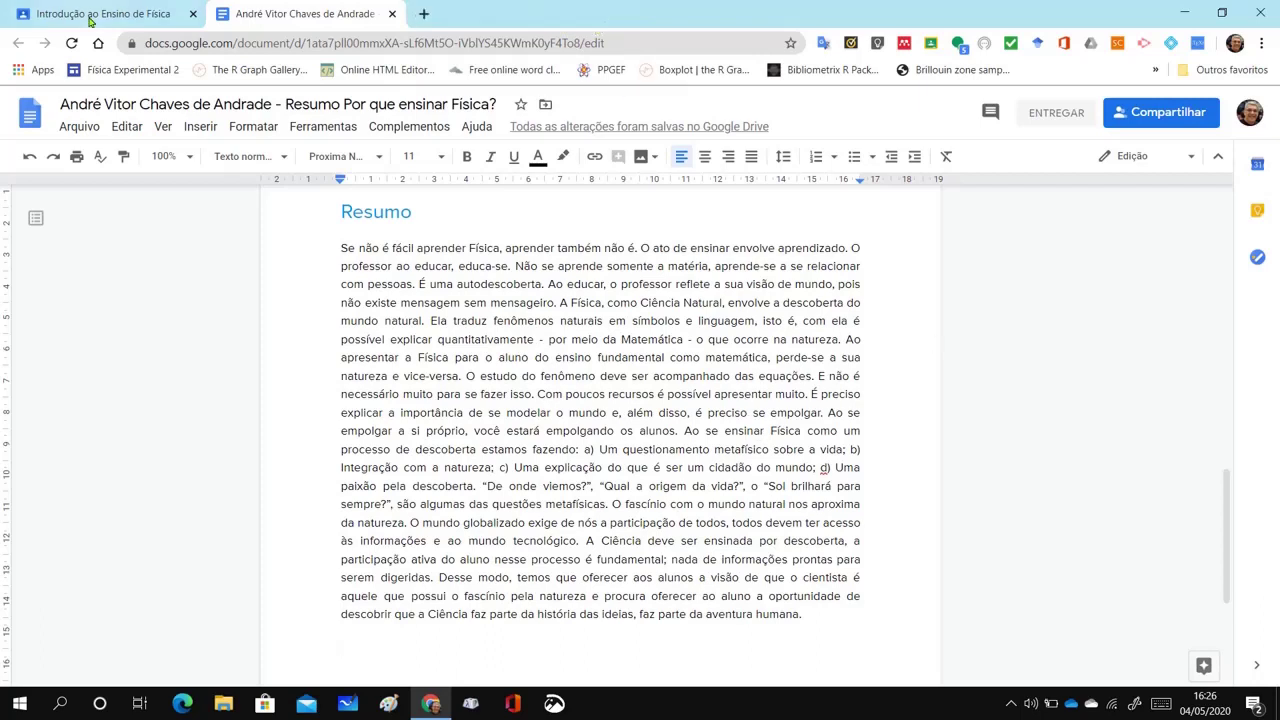
{"action": "left_click", "coordinate": [88, 17]}
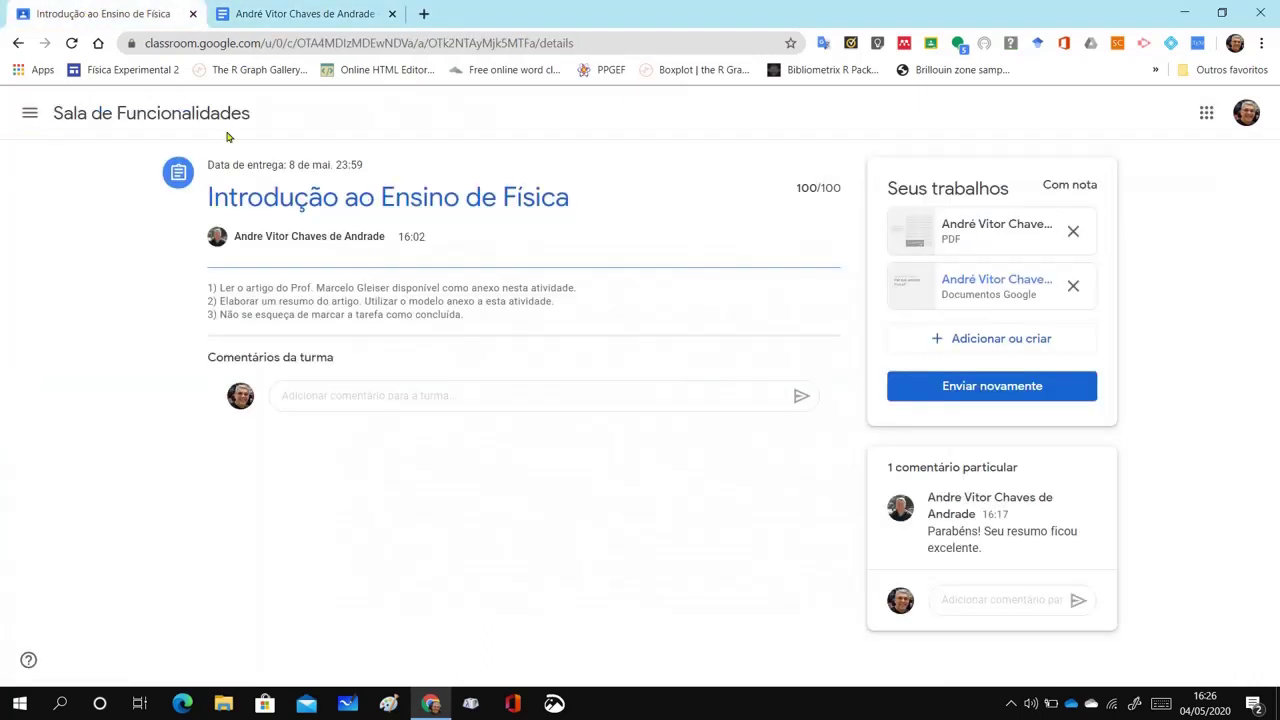
Go from the assignment to the Sala de Funcionalidades class page, then its Atividades list
{"action": "left_click", "coordinate": [190, 112]}
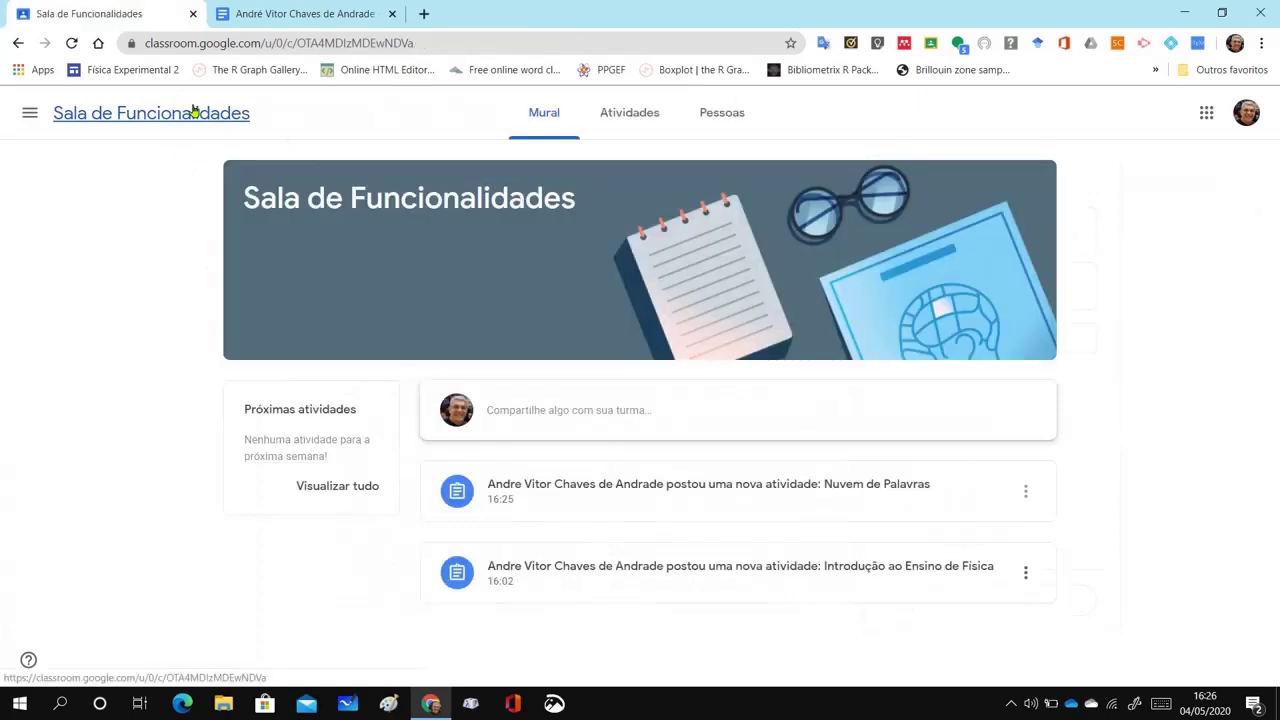
{"action": "left_click", "coordinate": [626, 116]}
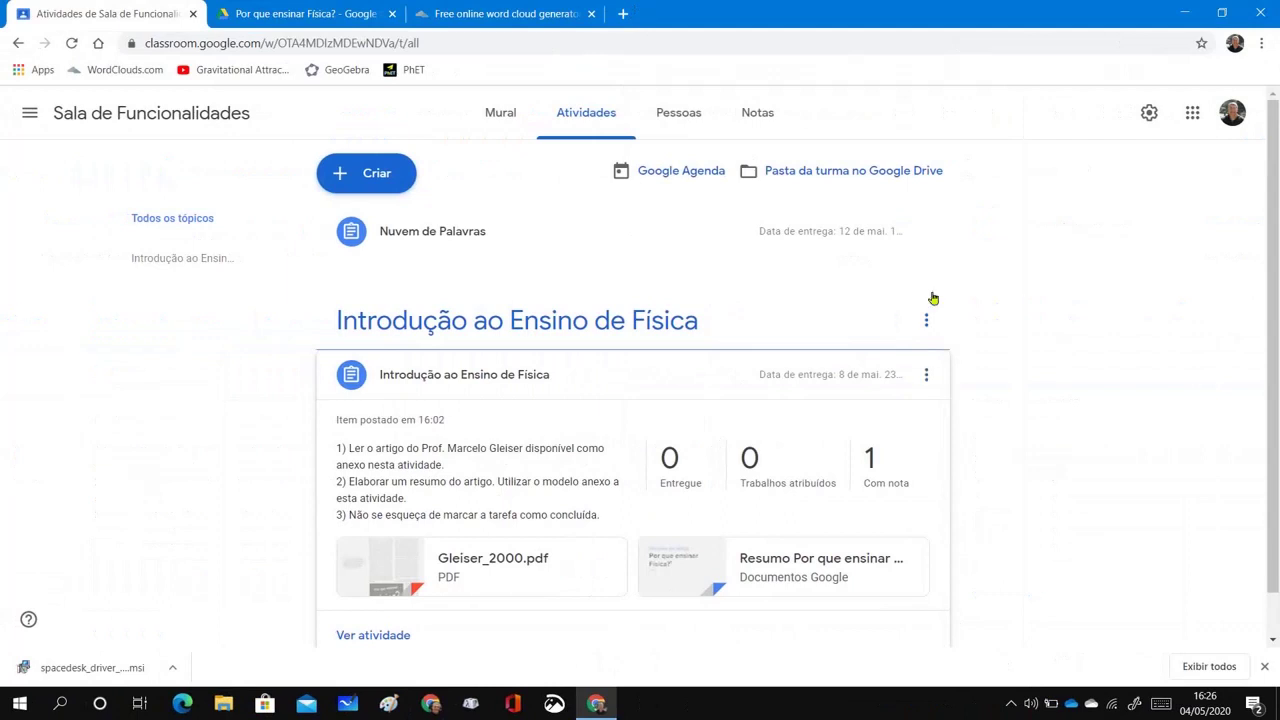
Edit Nuvem de Palavras to use the topic Introdução ao Ensino de Física and save it
{"action": "left_click", "coordinate": [476, 230]}
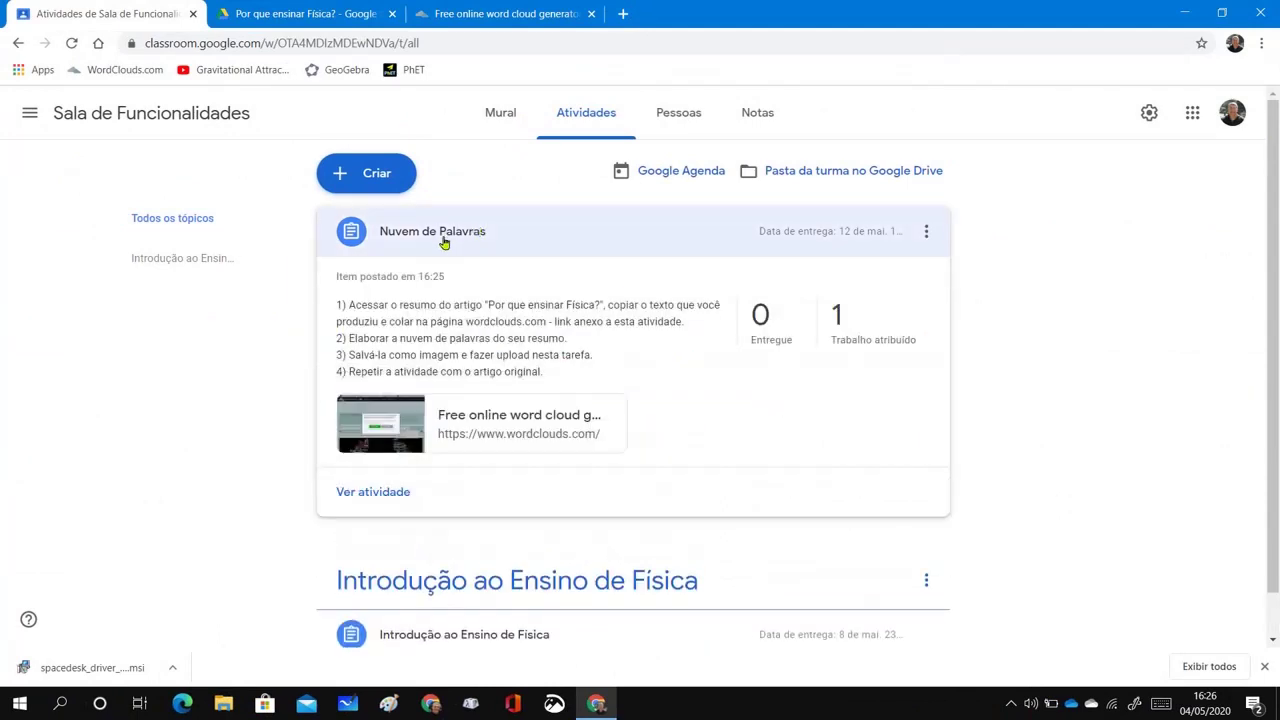
{"action": "left_click", "coordinate": [927, 233]}
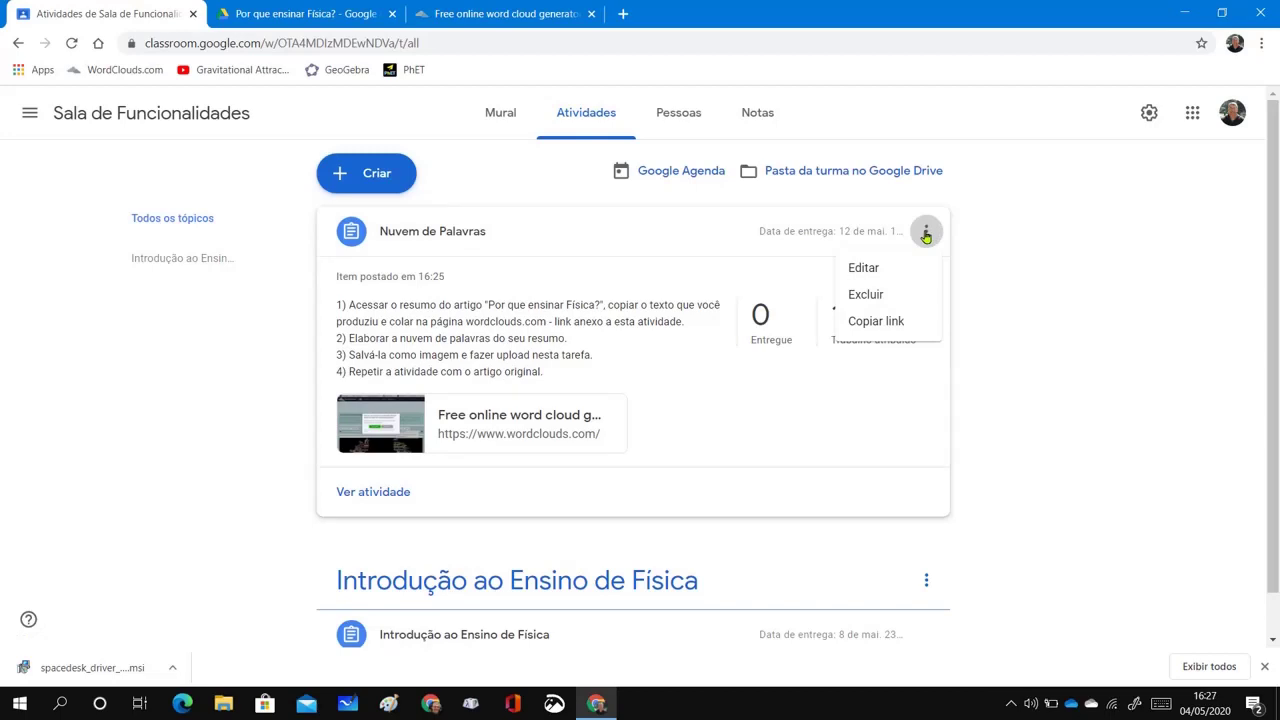
{"action": "left_click", "coordinate": [865, 268]}
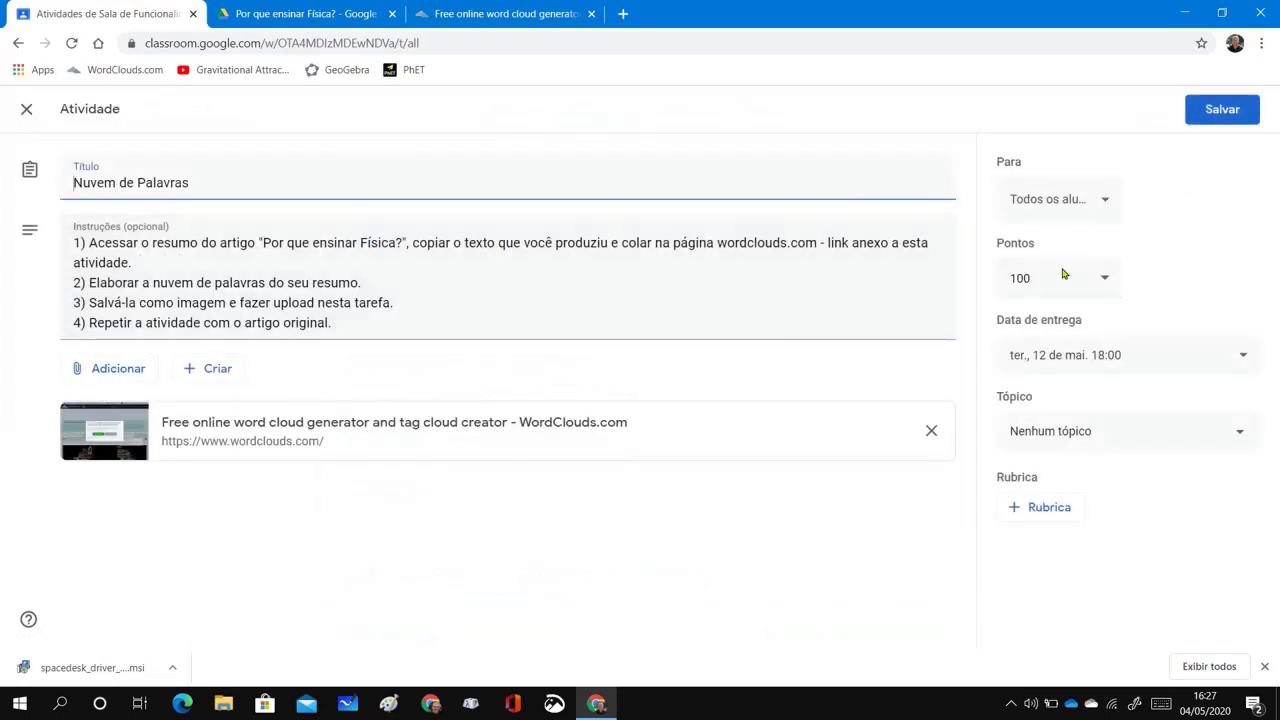
{"action": "left_click", "coordinate": [1238, 437]}
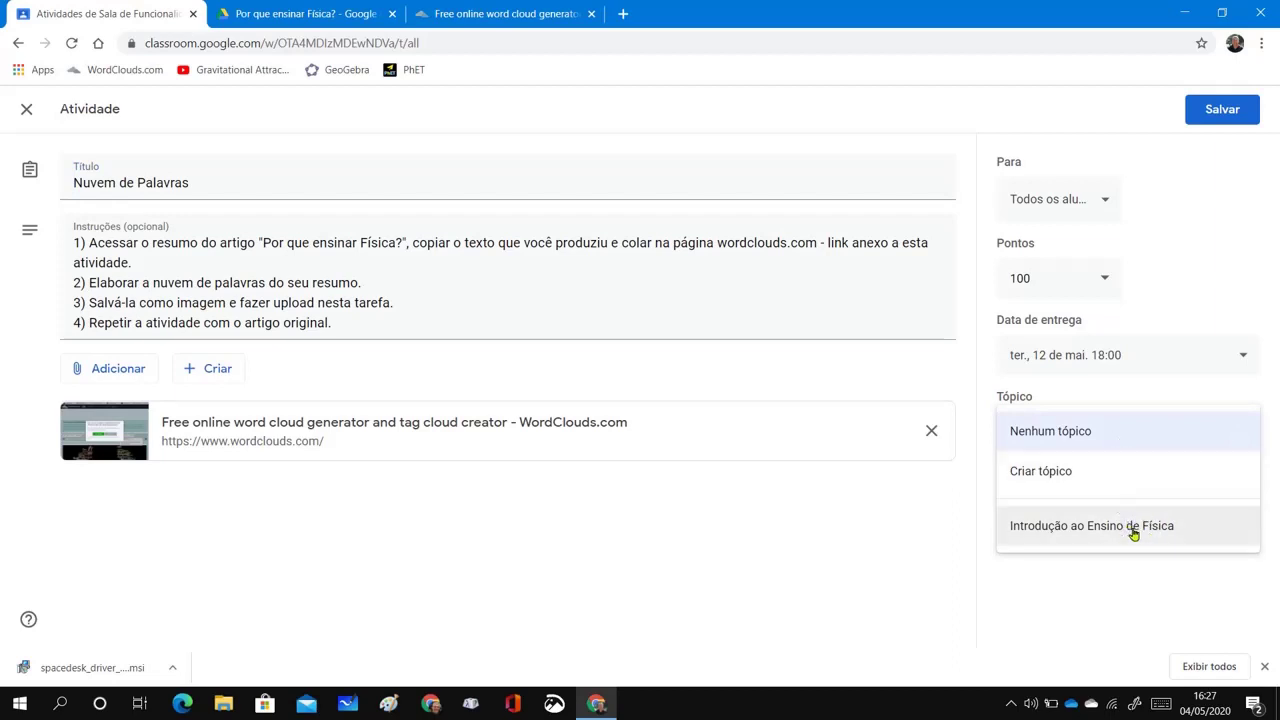
{"action": "left_click", "coordinate": [1135, 530]}
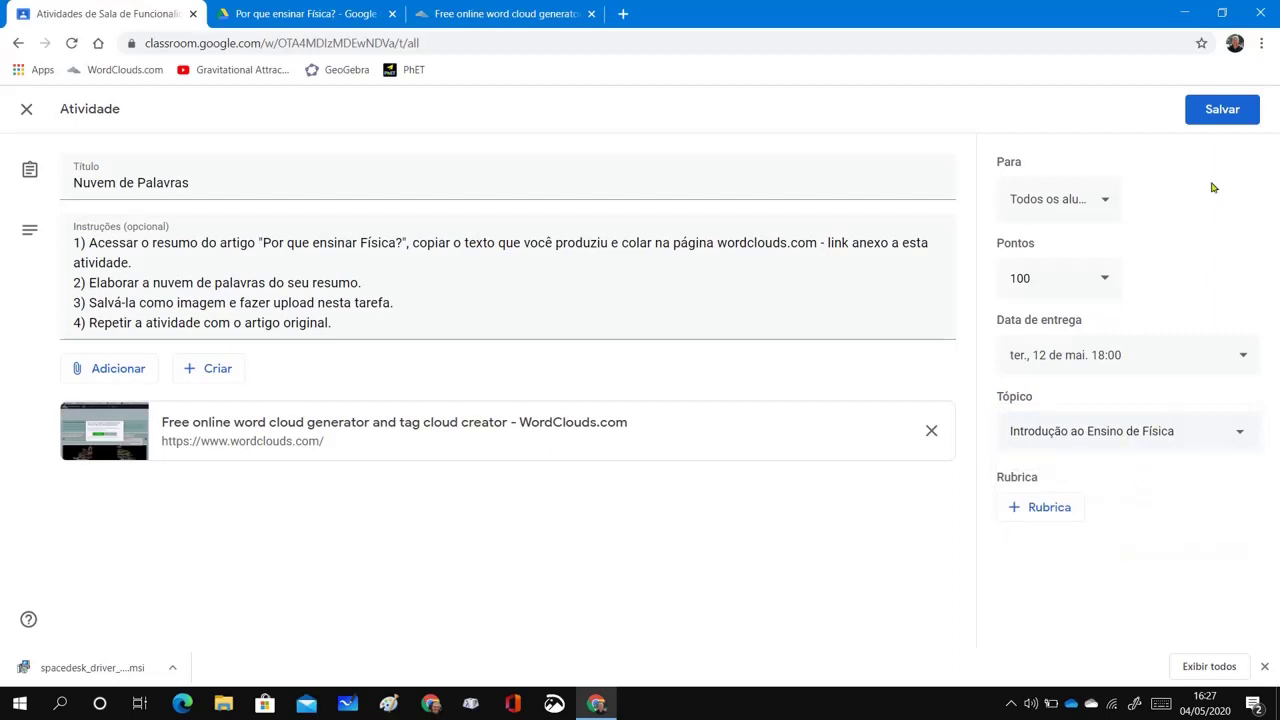
{"action": "left_click", "coordinate": [1218, 108]}
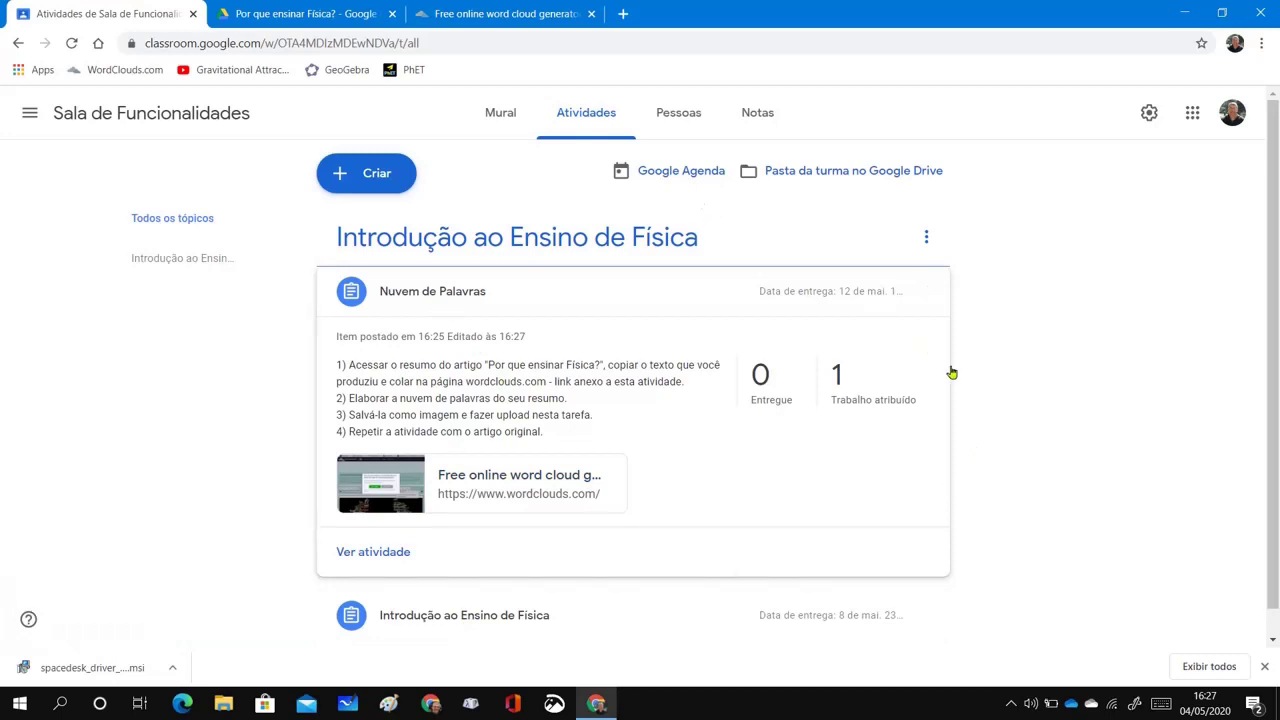
In the student's window, expand Nuvem de Palavras and open its WordClouds.com attachment
{"action": "key", "text": "alt+Tab"}
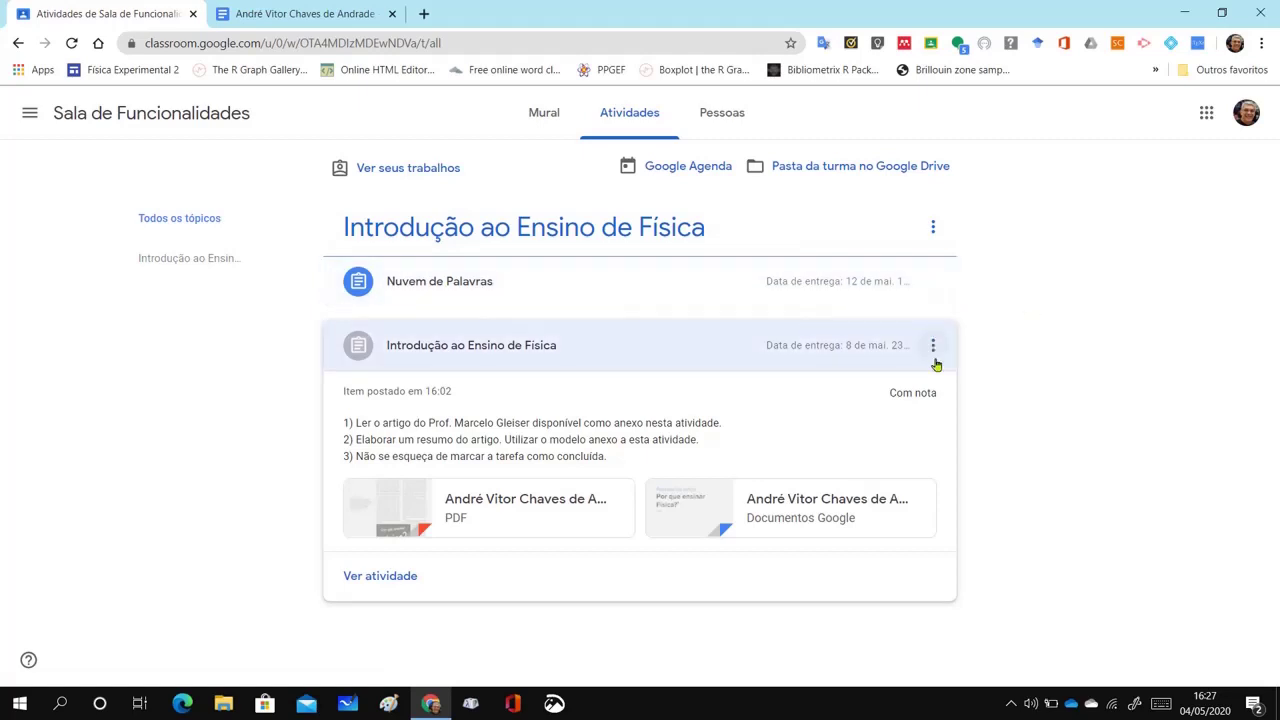
{"action": "left_click", "coordinate": [463, 283]}
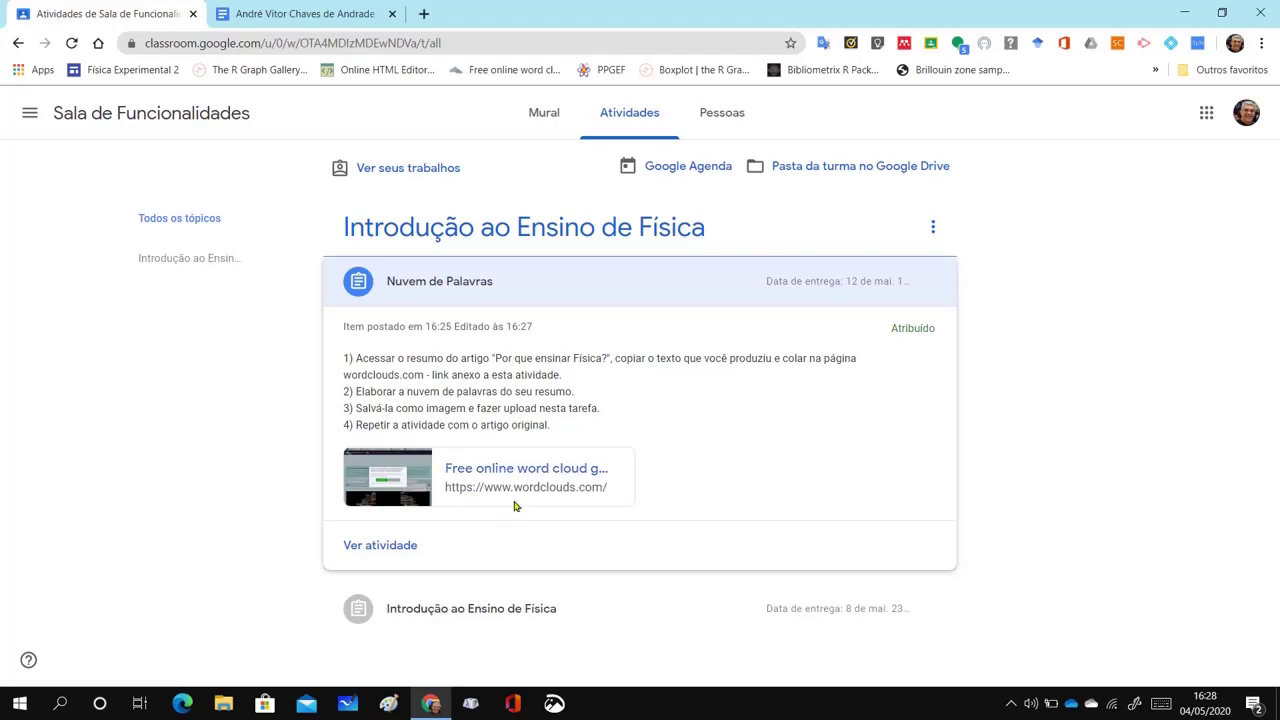
{"action": "left_click", "coordinate": [487, 475]}
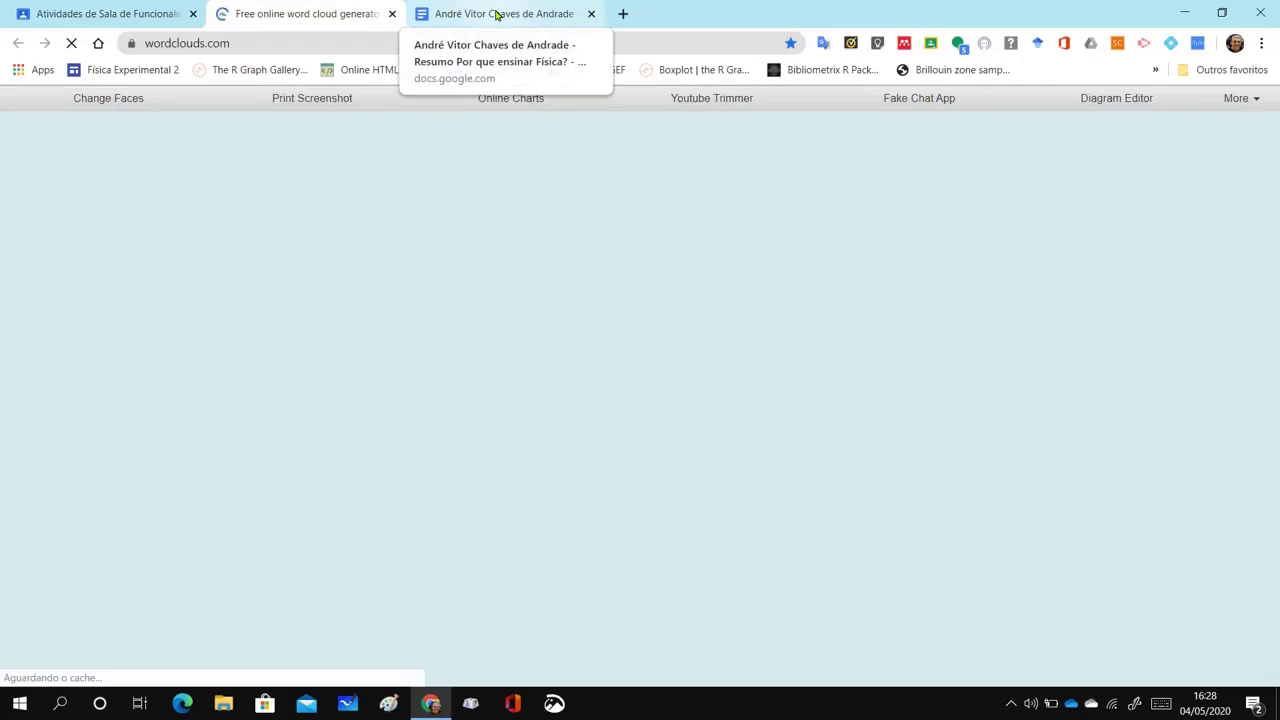
Dismiss the translation offer on WordClouds.com and scroll down to the rendered sample word cloud
{"action": "left_click", "coordinate": [497, 14]}
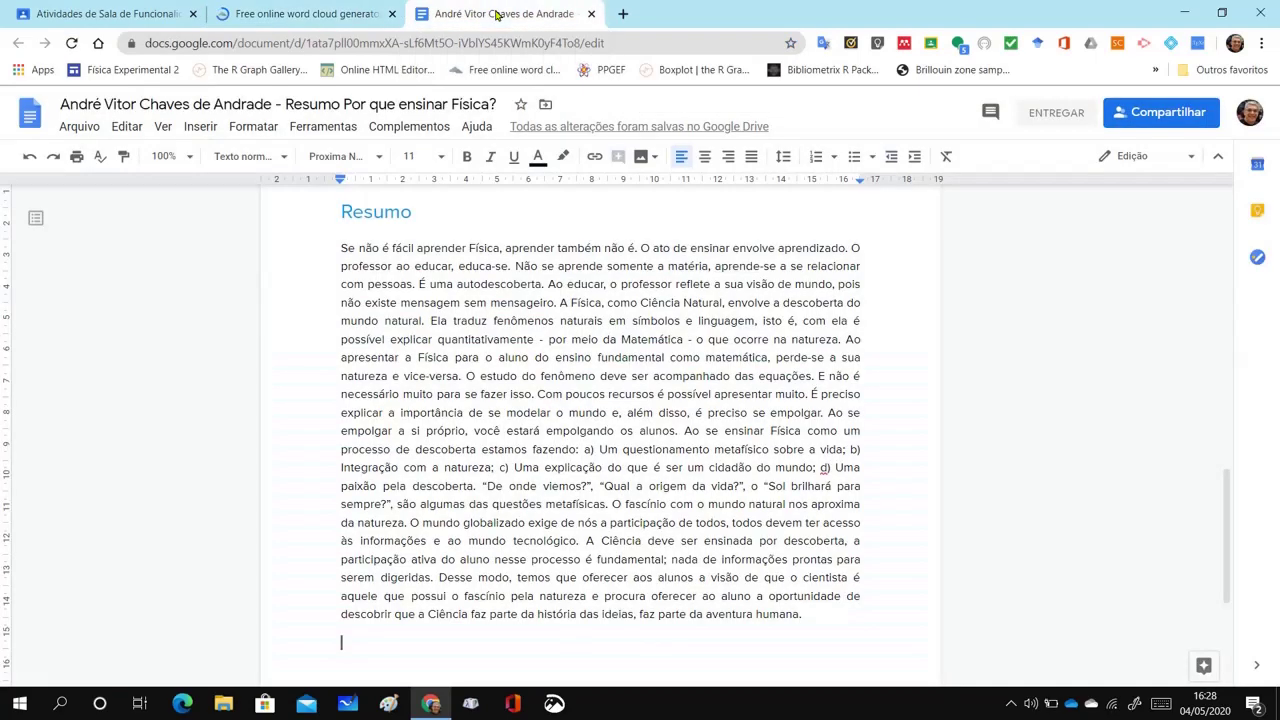
{"action": "left_click", "coordinate": [318, 14]}
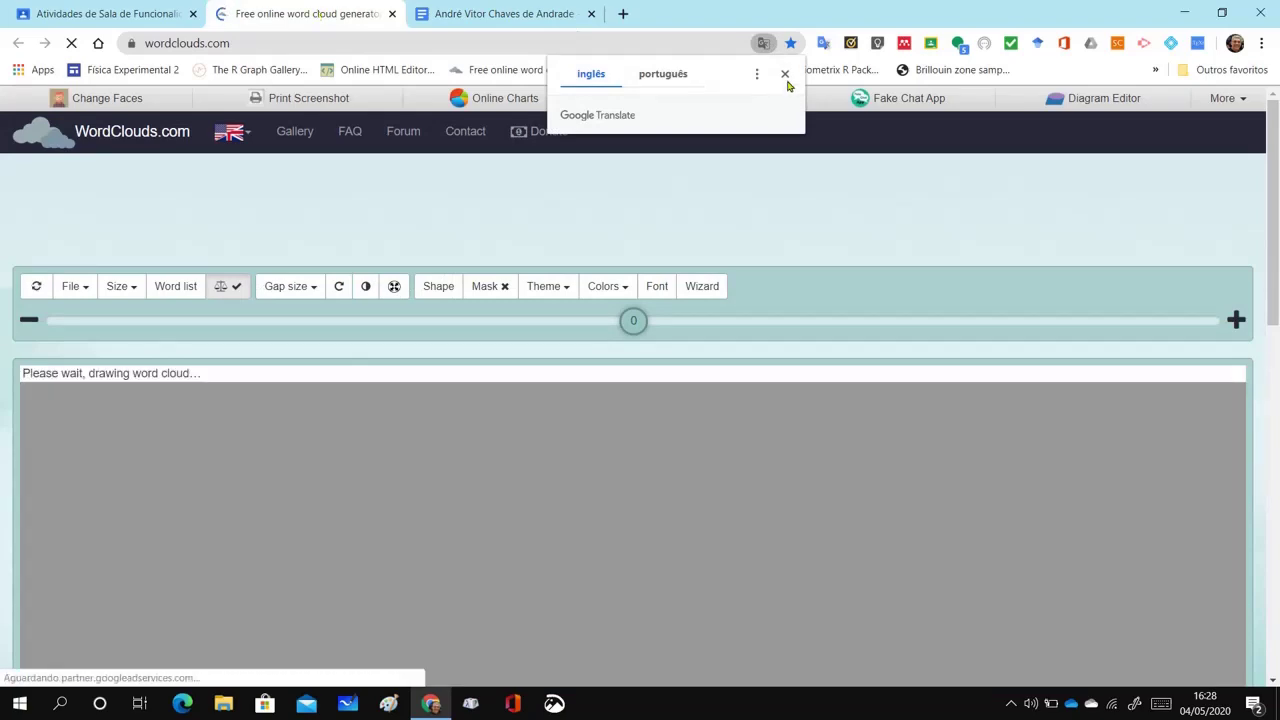
{"action": "left_click", "coordinate": [785, 74]}
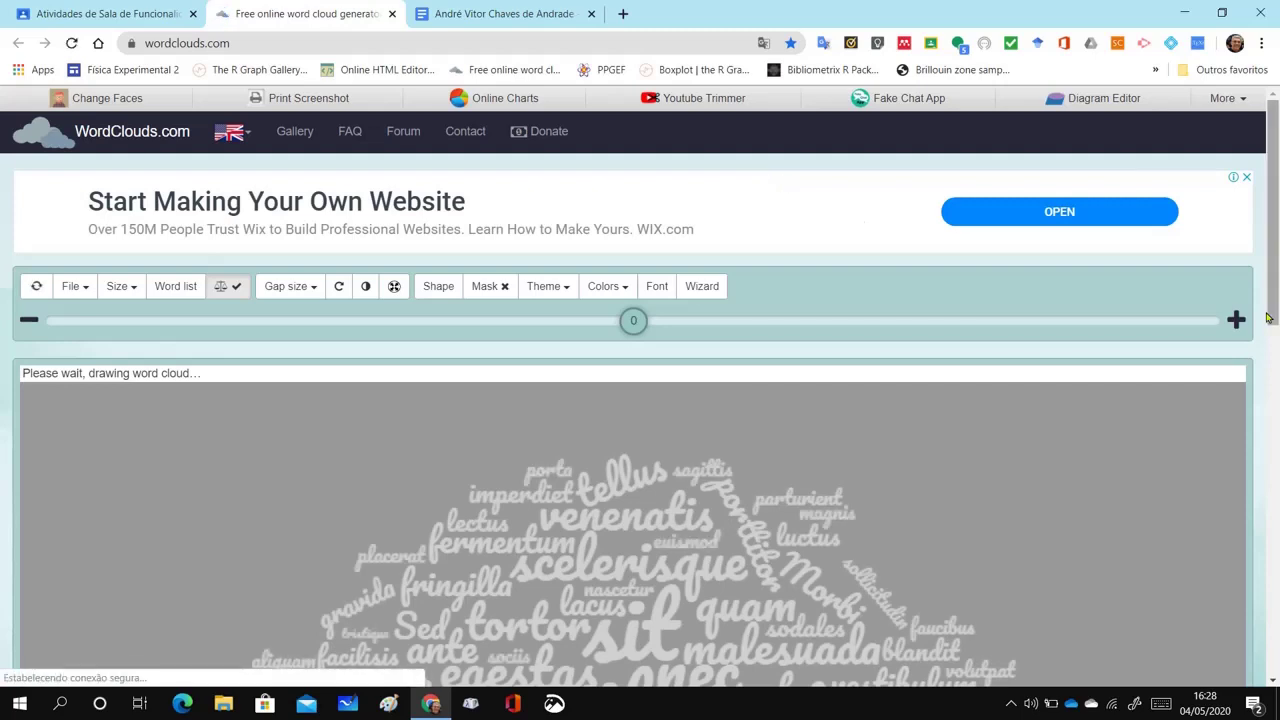
{"action": "left_click_drag", "start_coordinate": [1274, 278], "coordinate": [1277, 243]}
{"action": "scroll", "coordinate": [1274, 515], "scroll_direction": "down", "scroll_amount": 3}
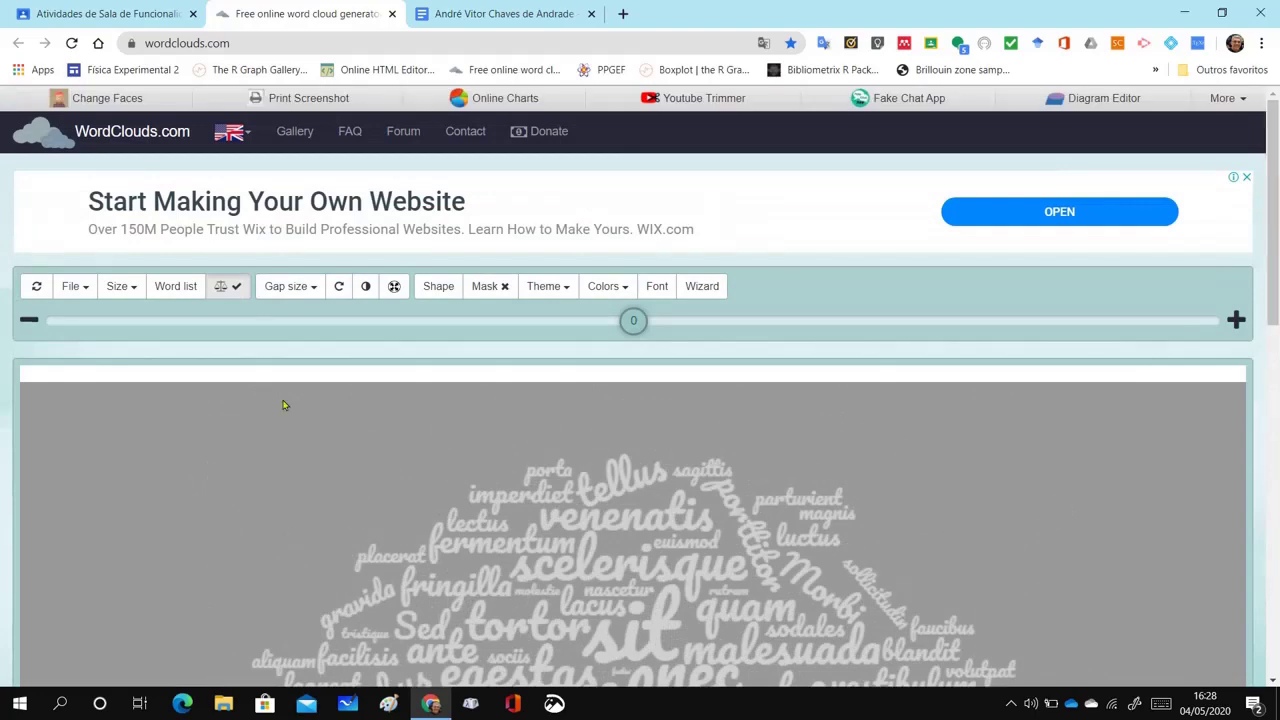
Copy the Resumo paragraph from the student's summary document and return to WordClouds.com
{"action": "left_click", "coordinate": [482, 16]}
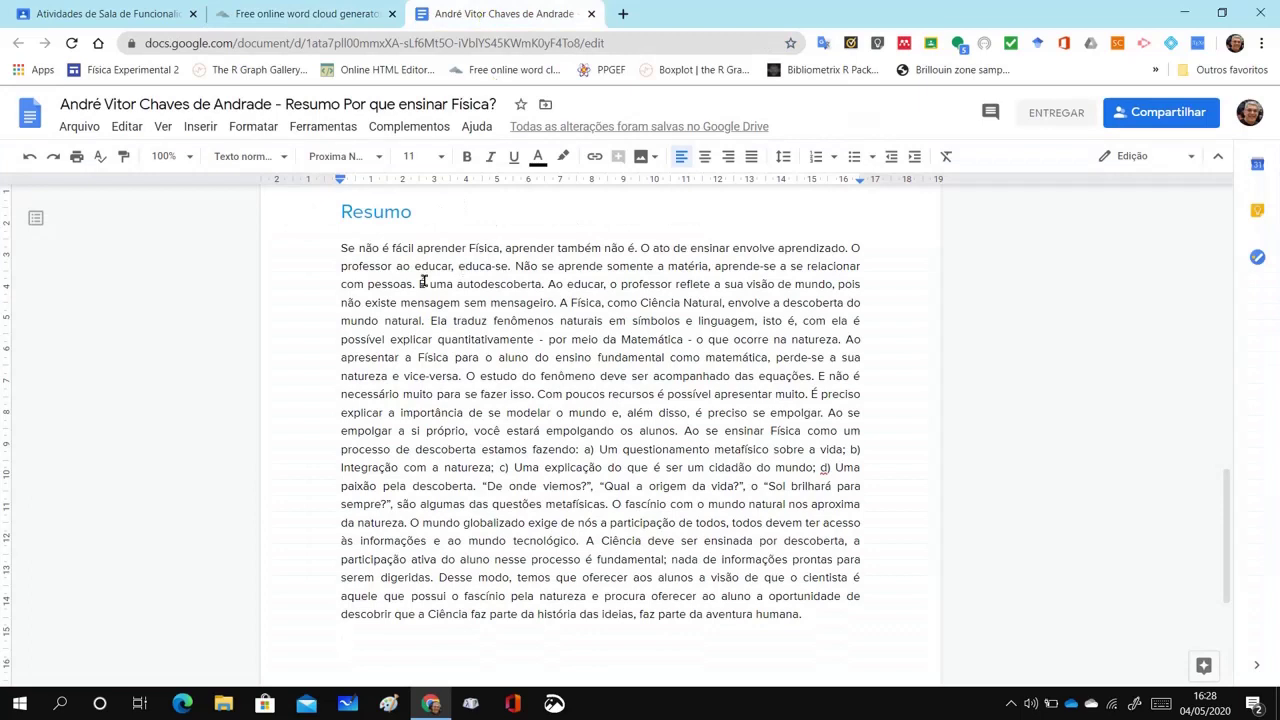
{"action": "left_click_drag", "start_coordinate": [342, 248], "coordinate": [815, 618]}
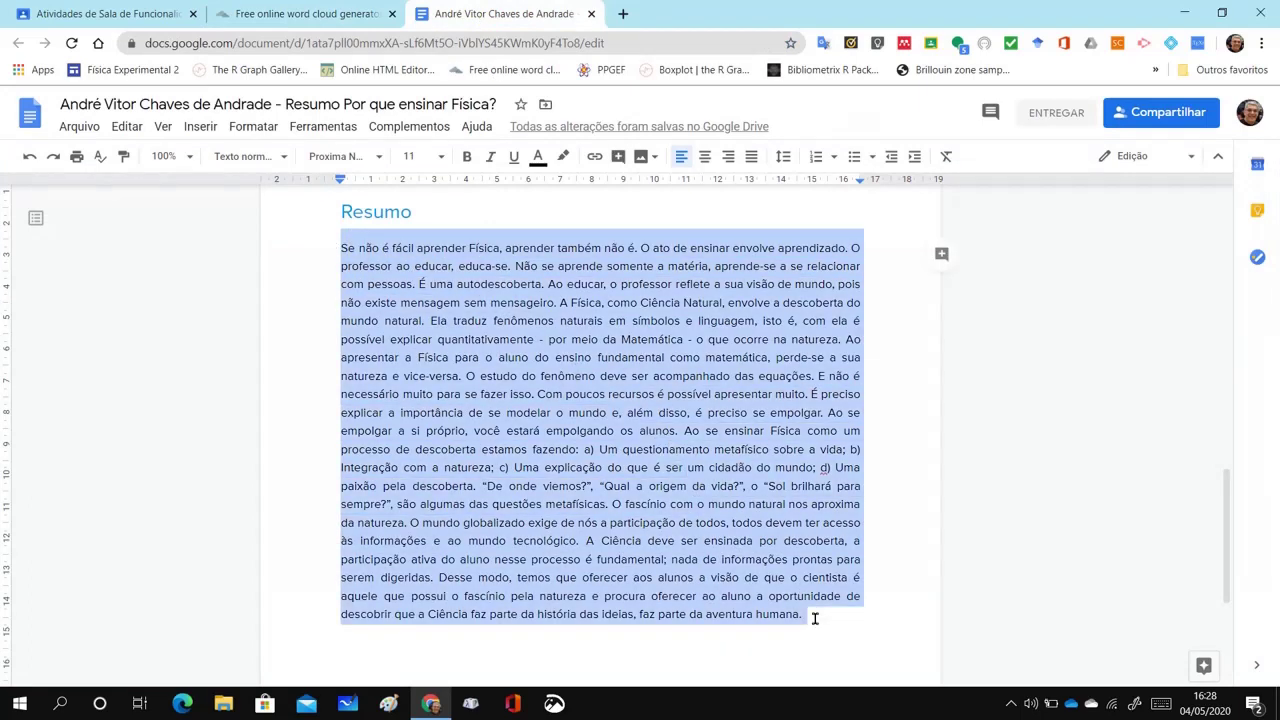
{"action": "key", "text": "ctrl+shift+j"}
{"action": "left_click", "coordinate": [317, 15]}
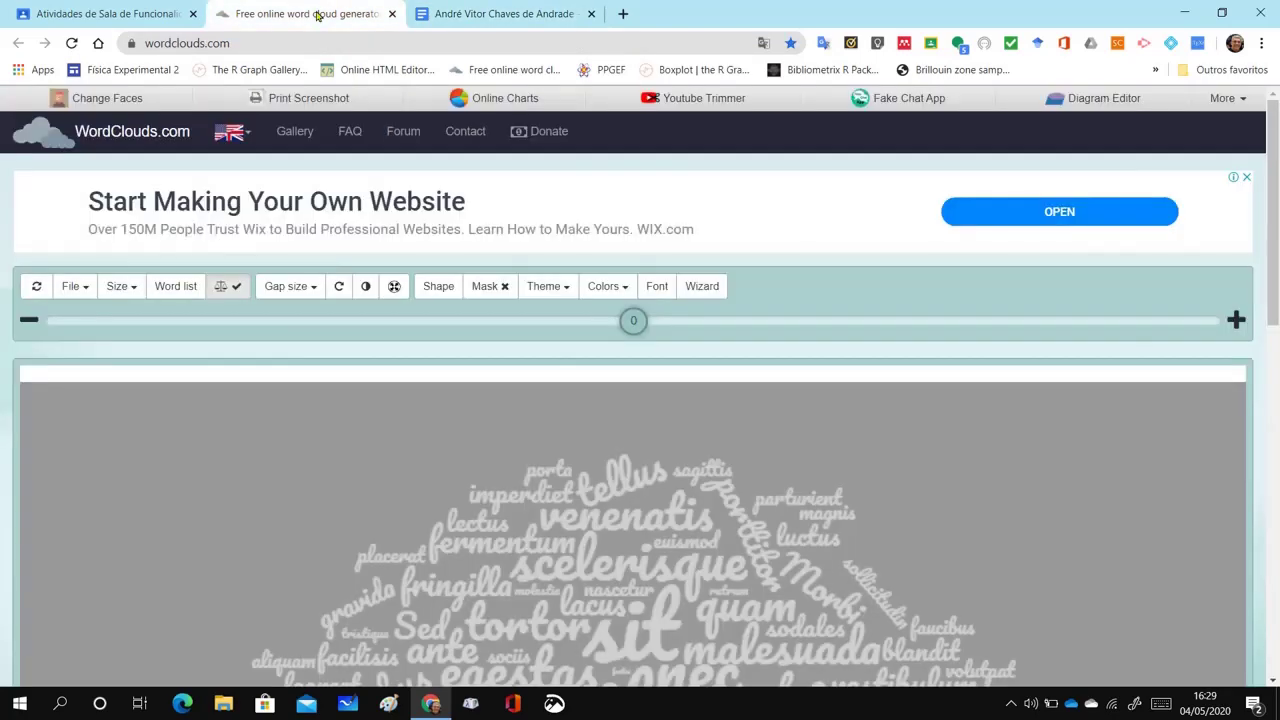
Paste the copied summary into WordClouds.com's text box and apply it to generate the word cloud
{"action": "left_click", "coordinate": [85, 290]}
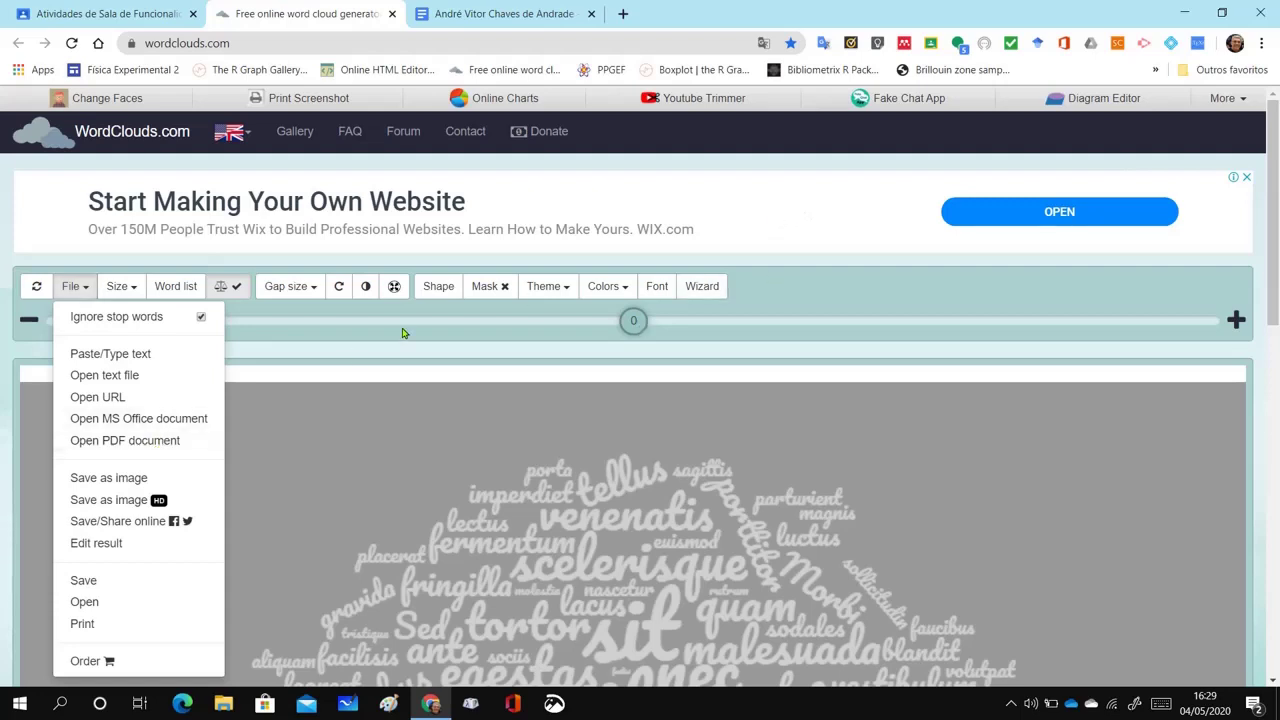
{"action": "left_click", "coordinate": [818, 273]}
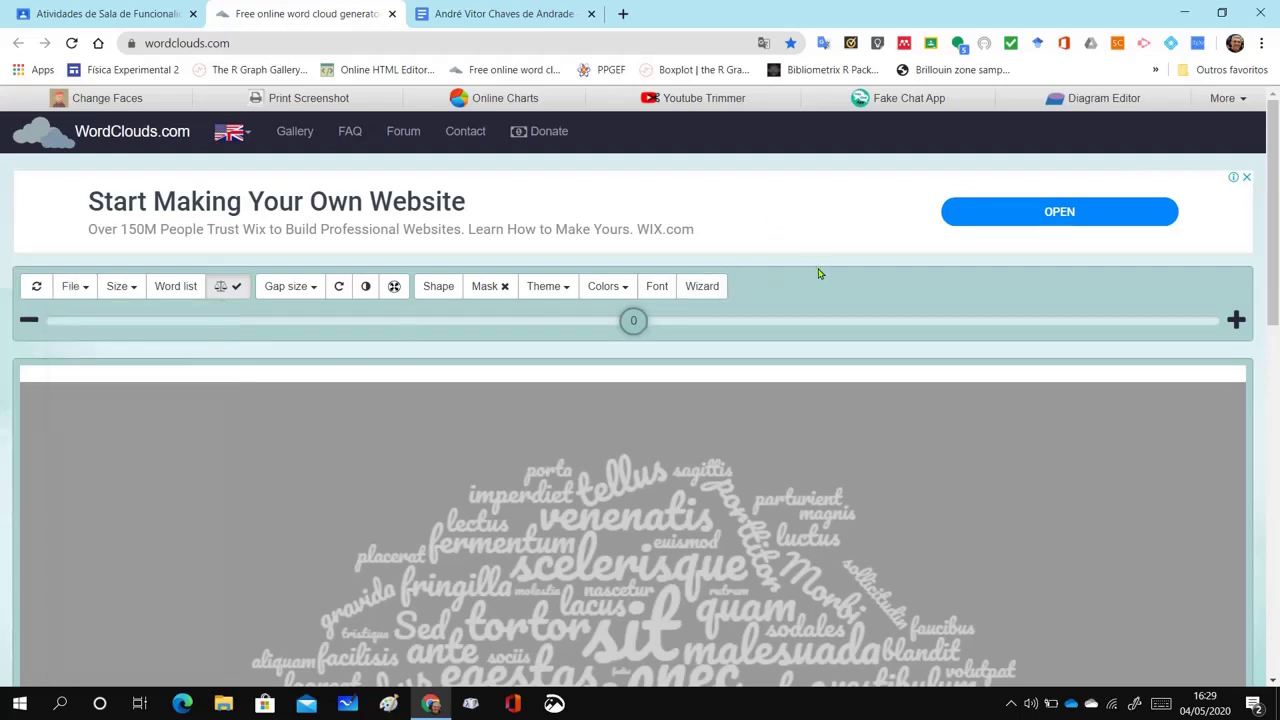
{"action": "left_click", "coordinate": [87, 292]}
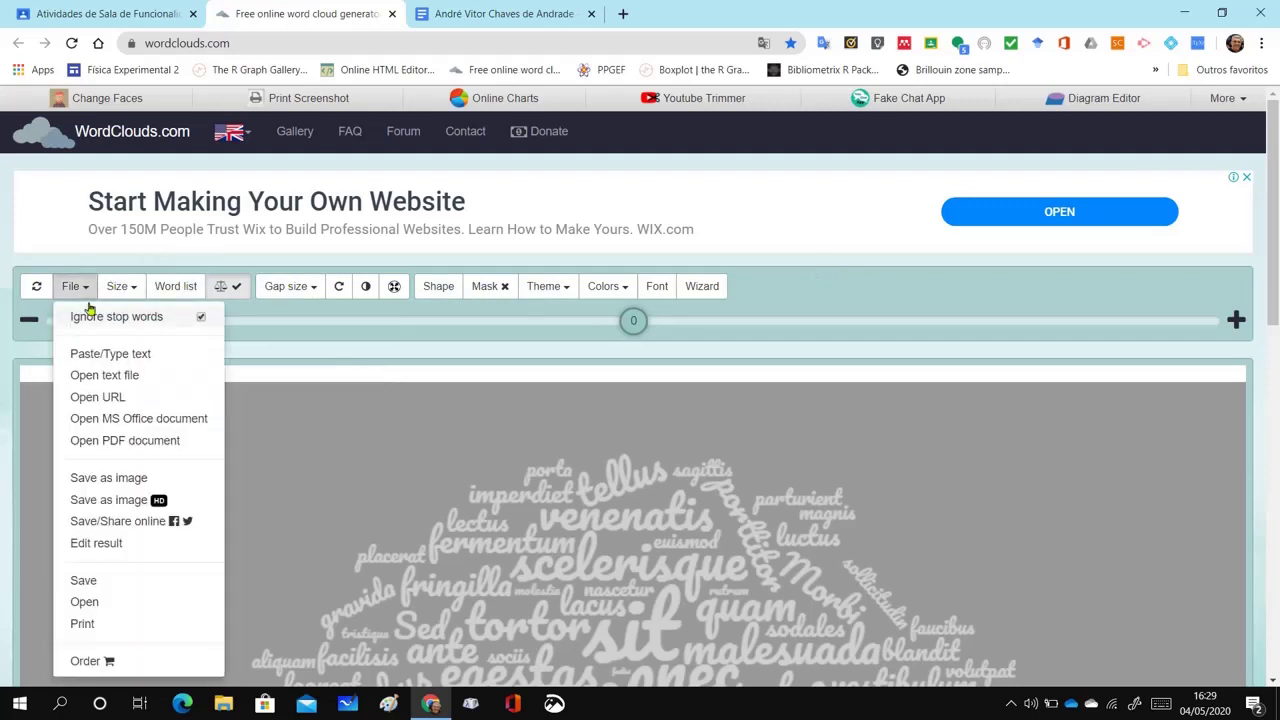
{"action": "left_click", "coordinate": [108, 354]}
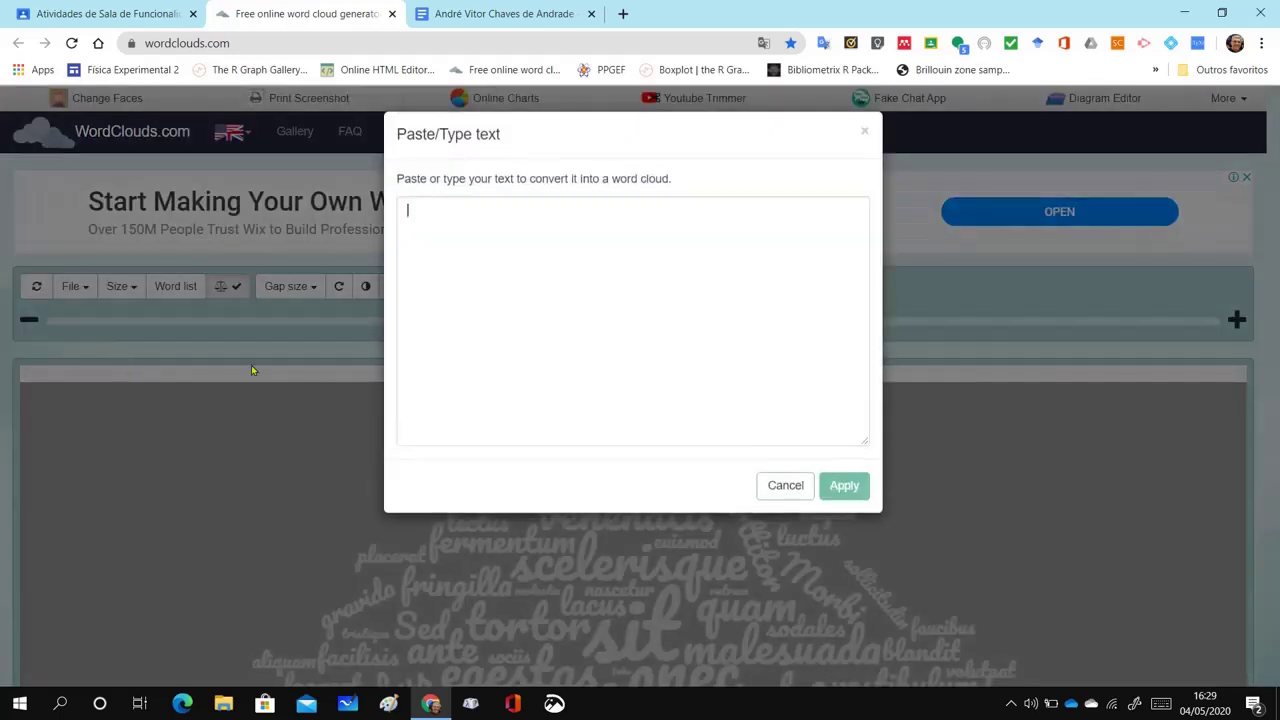
{"action": "key", "text": "ctrl+v"}
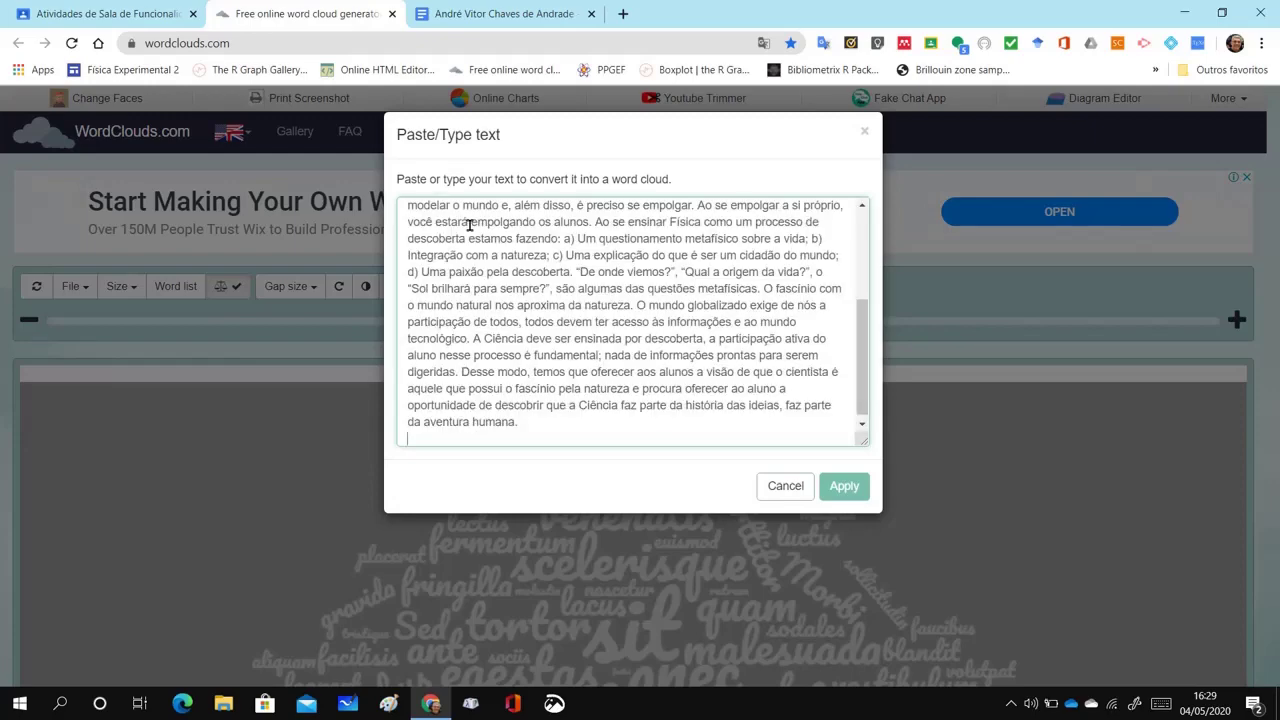
{"action": "left_click", "coordinate": [844, 487]}
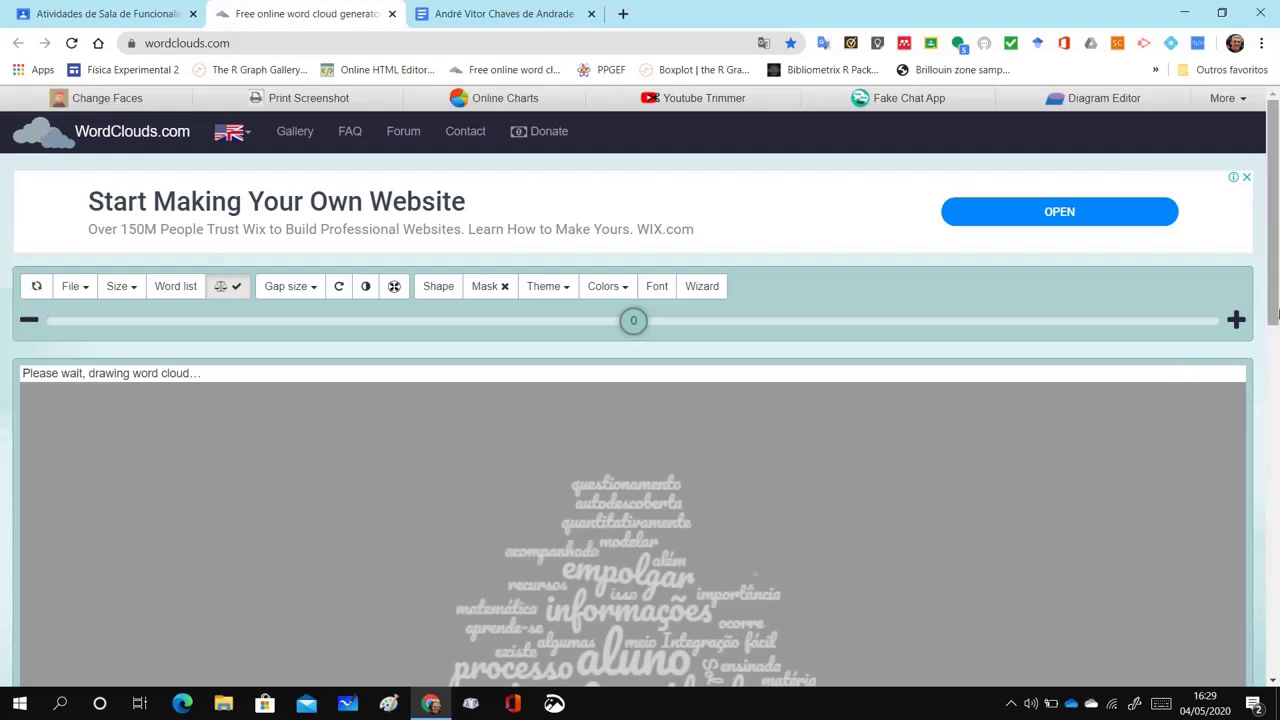
{"action": "left_click_drag", "start_coordinate": [1275, 297], "coordinate": [1275, 409]}
Try a multicolour theme, then settle on white, orange and red words on black
{"action": "scroll", "coordinate": [967, 353], "scroll_direction": "up", "scroll_amount": 2}
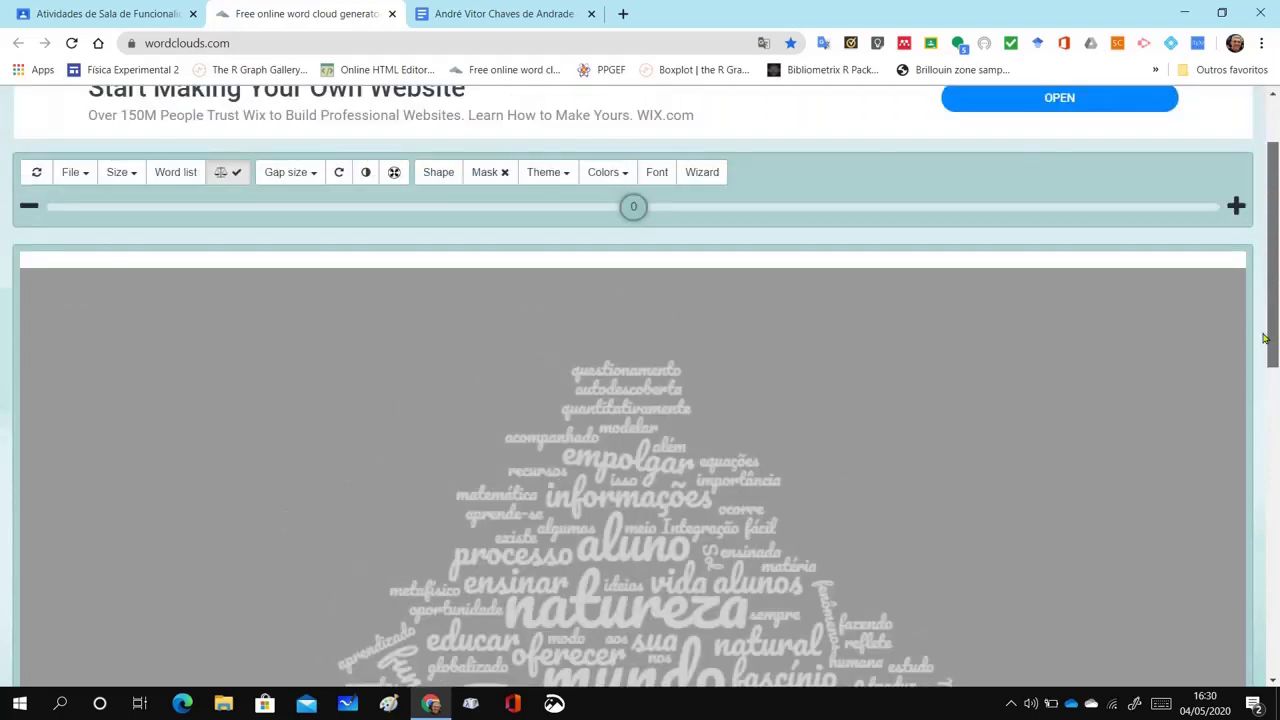
{"action": "left_click", "coordinate": [563, 187]}
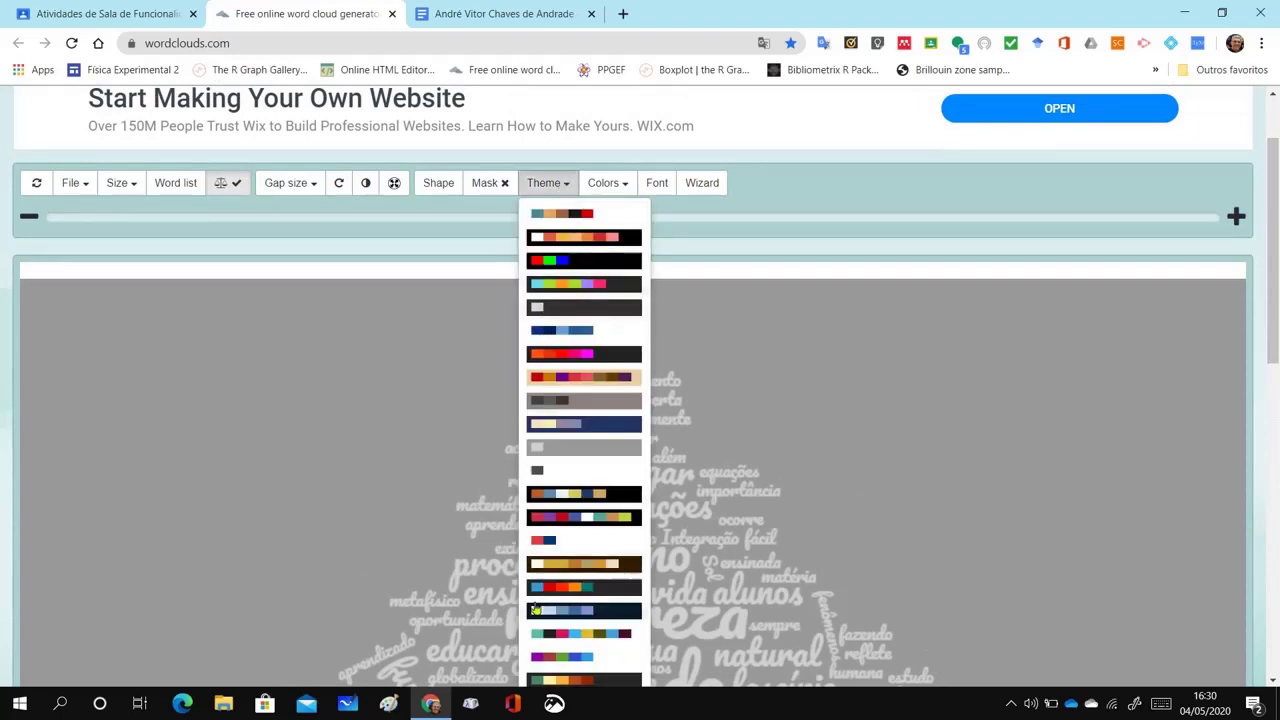
{"action": "left_click", "coordinate": [569, 636]}
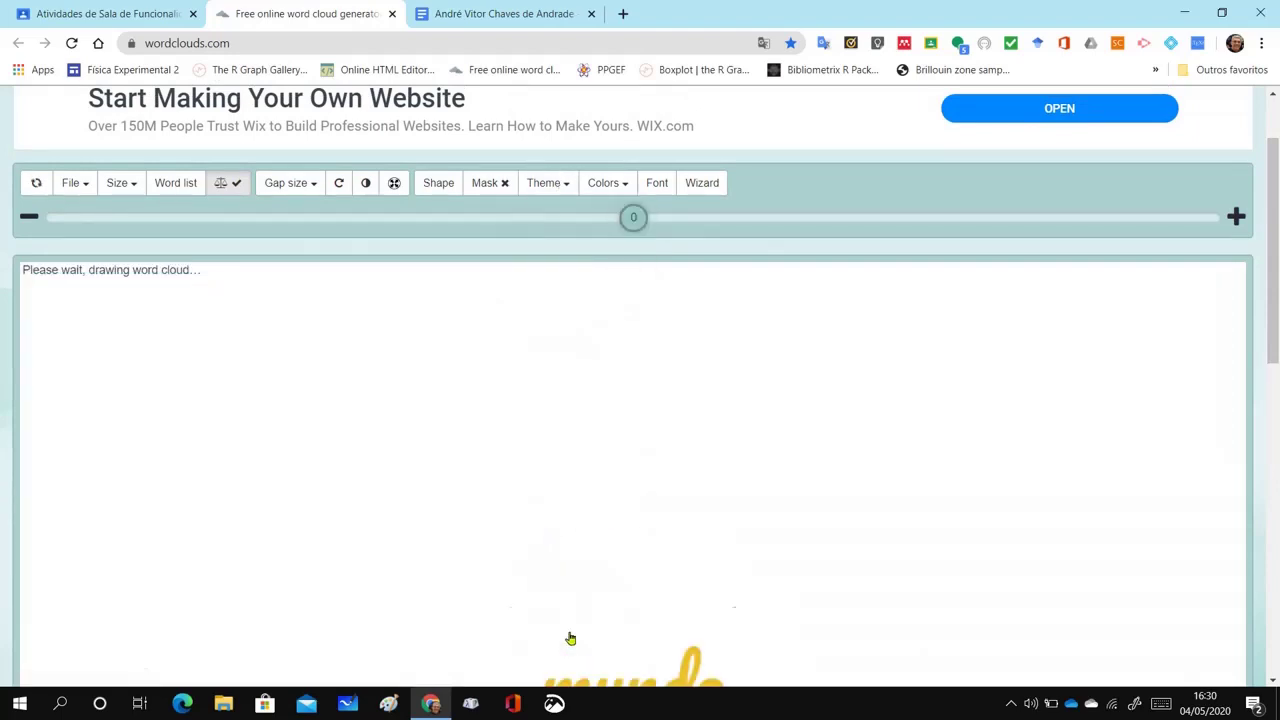
{"action": "mouse_move", "coordinate": [1273, 273]}
{"action": "left_mouse_down"}
{"action": "mouse_move", "coordinate": [1277, 383]}
{"action": "mouse_move", "coordinate": [1268, 264]}
{"action": "left_mouse_up"}
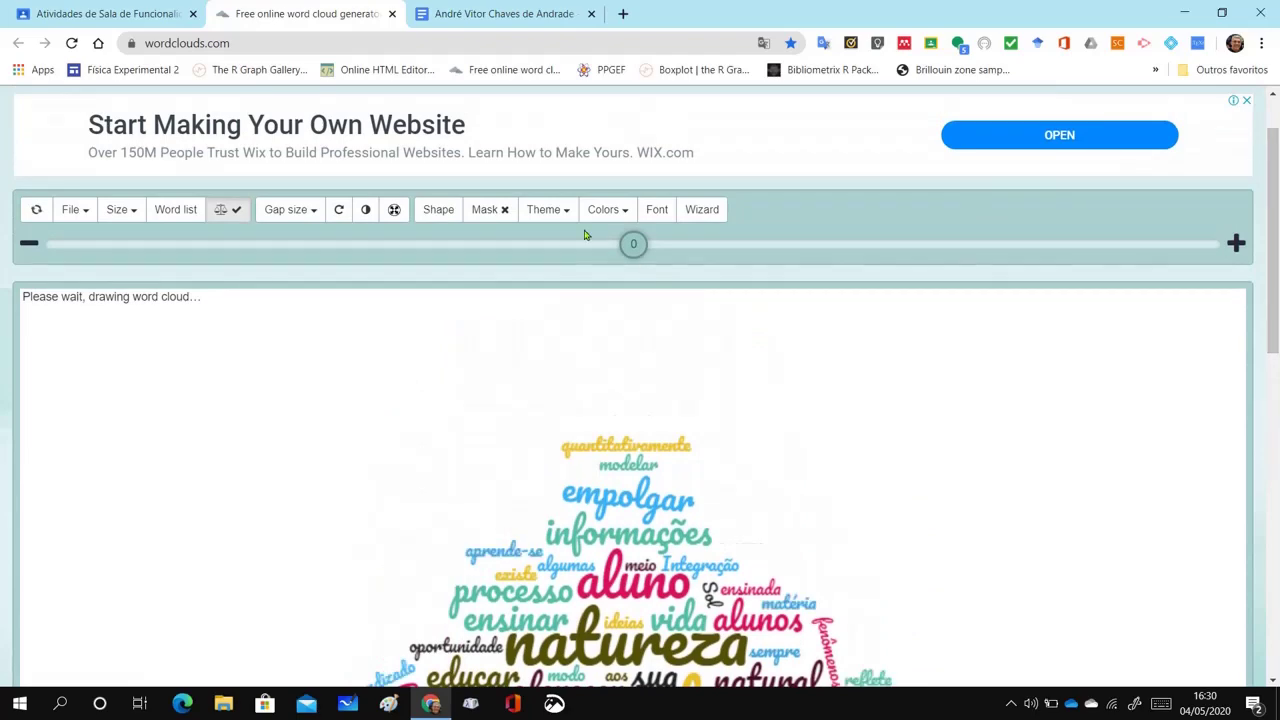
{"action": "left_click", "coordinate": [562, 209]}
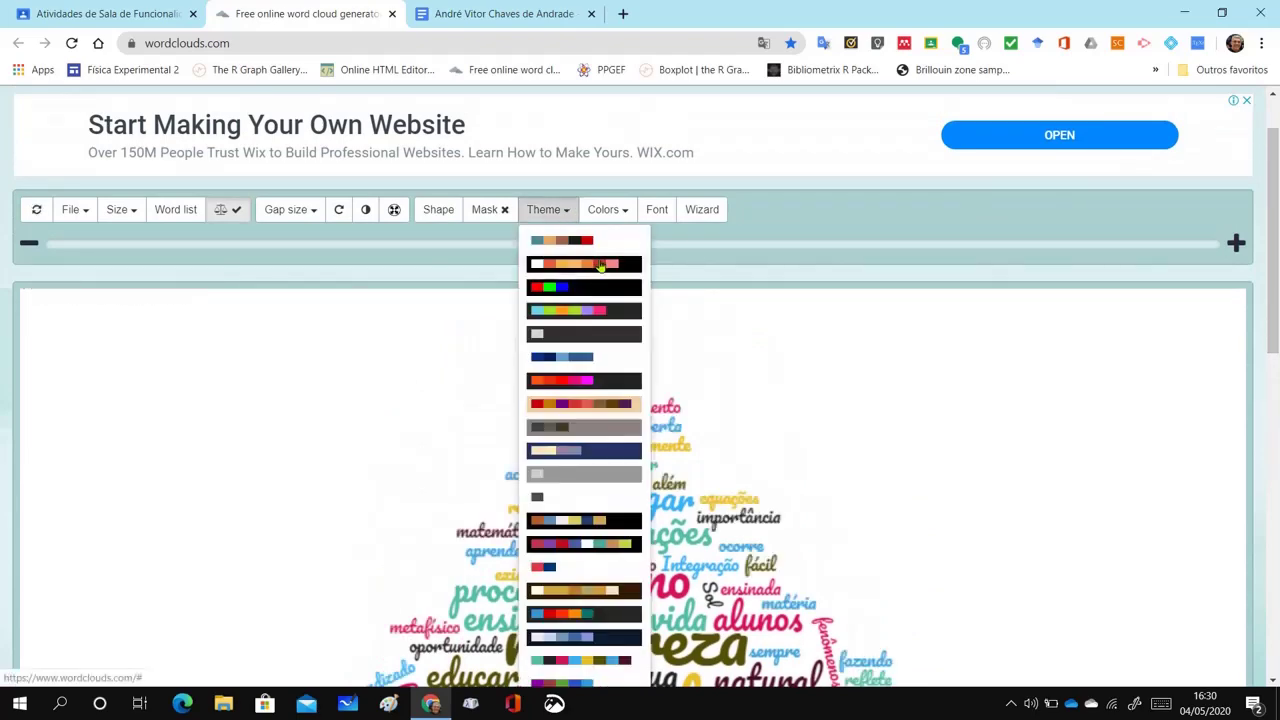
{"action": "left_click", "coordinate": [600, 265]}
{"action": "mouse_move", "coordinate": [1270, 284]}
{"action": "left_mouse_down"}
{"action": "mouse_move", "coordinate": [1275, 415]}
{"action": "mouse_move", "coordinate": [1266, 261]}
{"action": "left_mouse_up"}
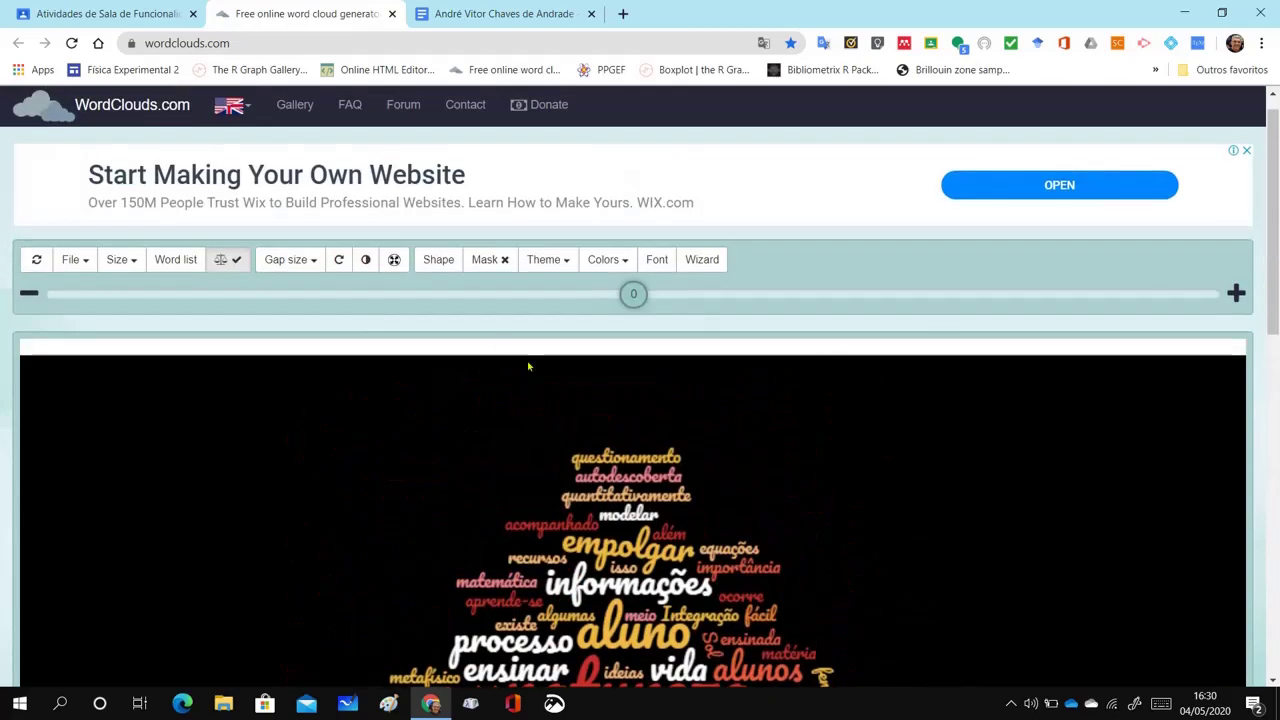
Change the word cloud's shape to the cloud icon from the Shapes choices
{"action": "left_click", "coordinate": [438, 262]}
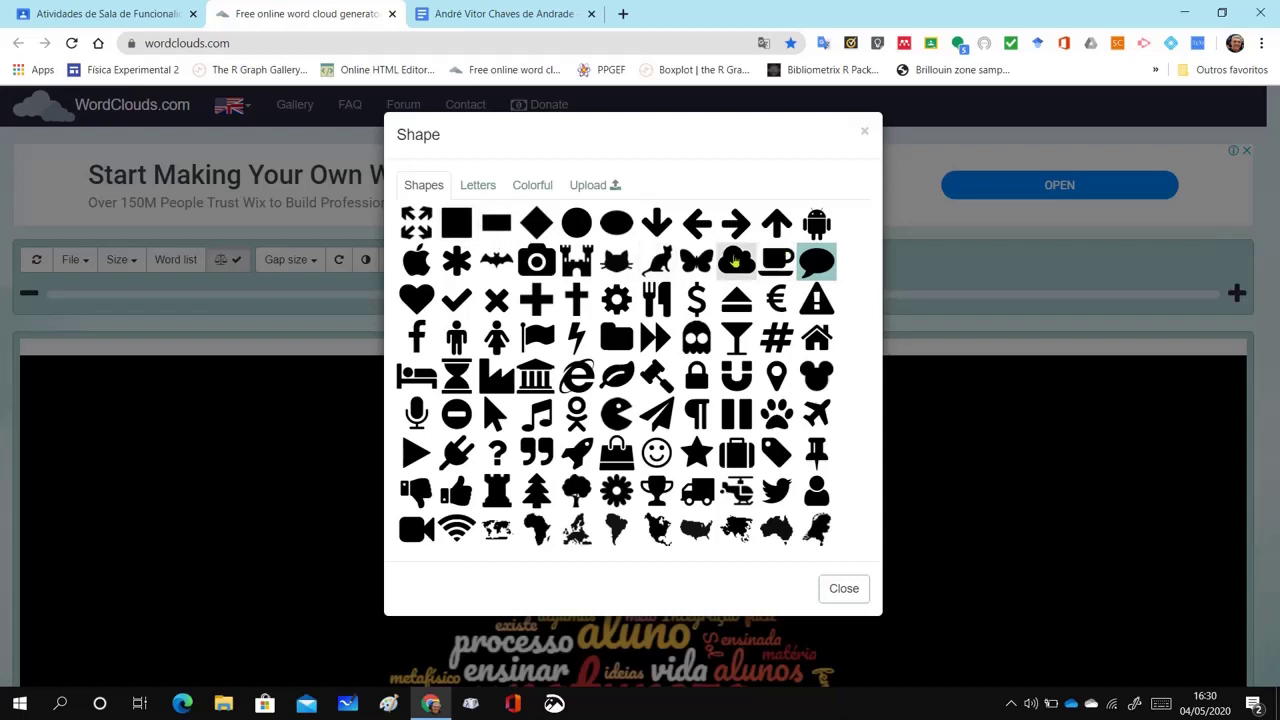
{"action": "left_click", "coordinate": [735, 261]}
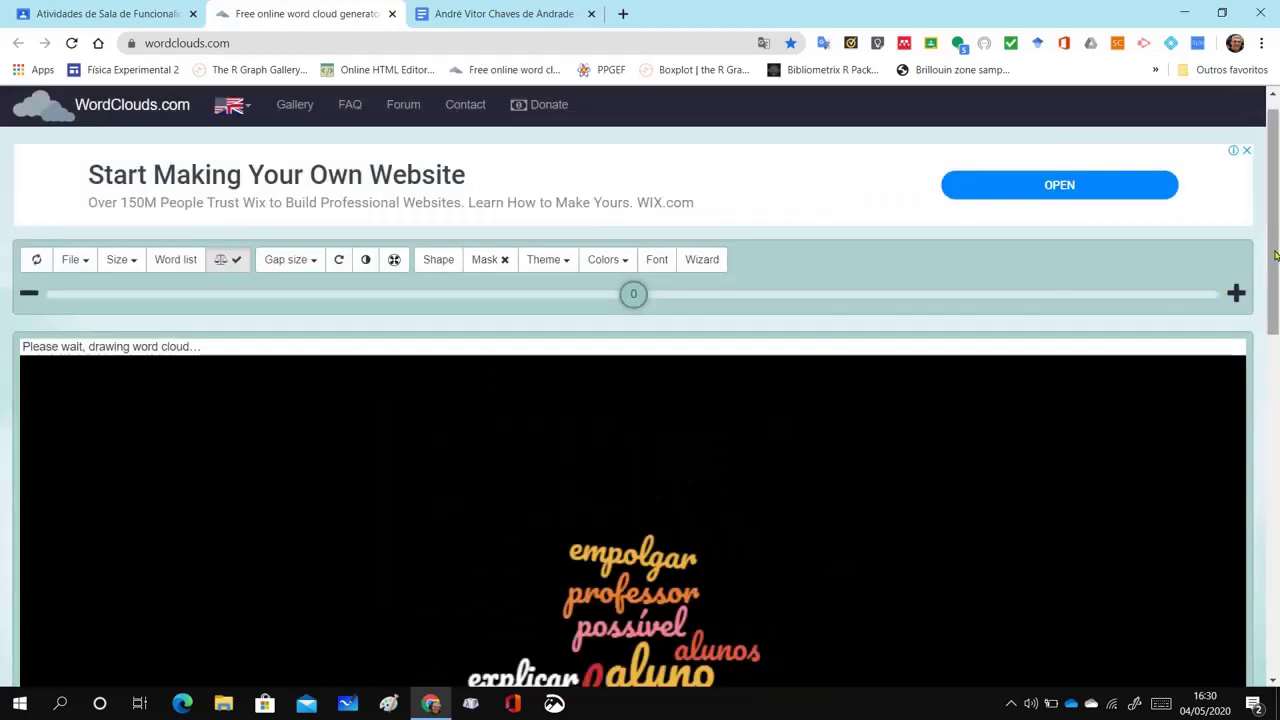
{"action": "mouse_move", "coordinate": [1274, 256]}
{"action": "left_mouse_down"}
{"action": "mouse_move", "coordinate": [1278, 408]}
{"action": "mouse_move", "coordinate": [1277, 304]}
{"action": "left_mouse_up"}
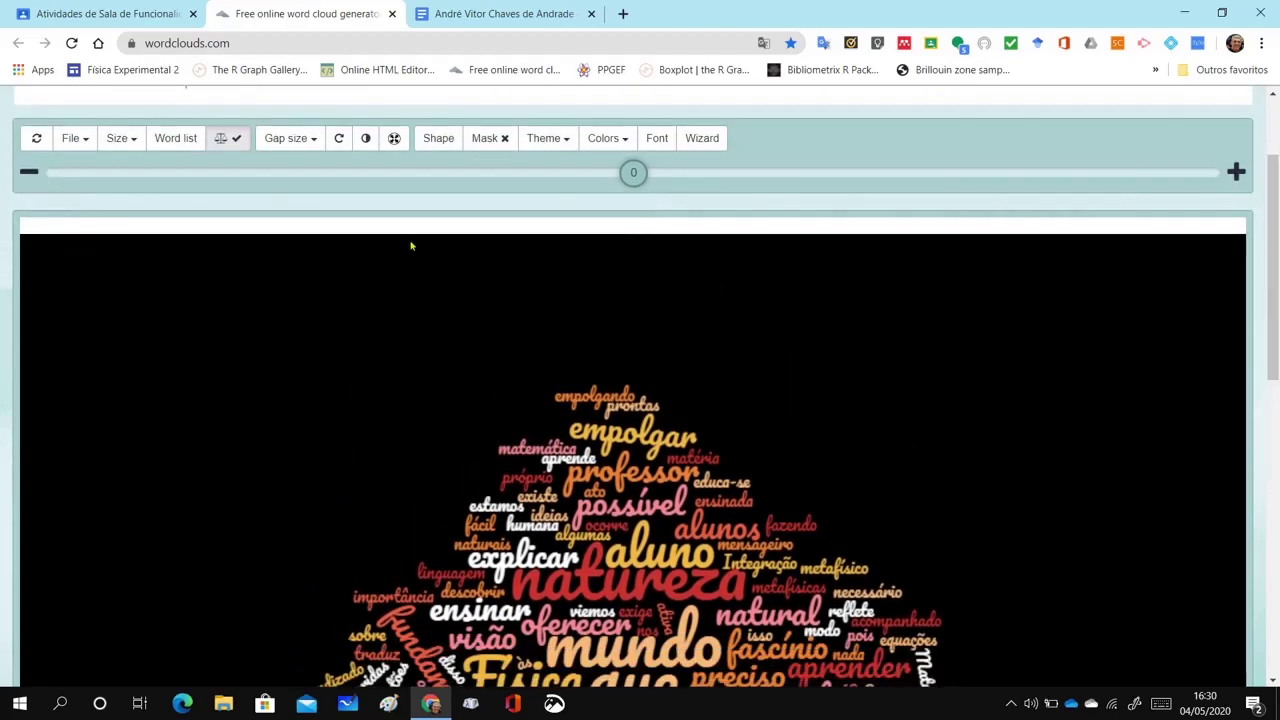
Raise the word gap size from 6 to 8 and drag word size down to -8
{"action": "left_click", "coordinate": [312, 143]}
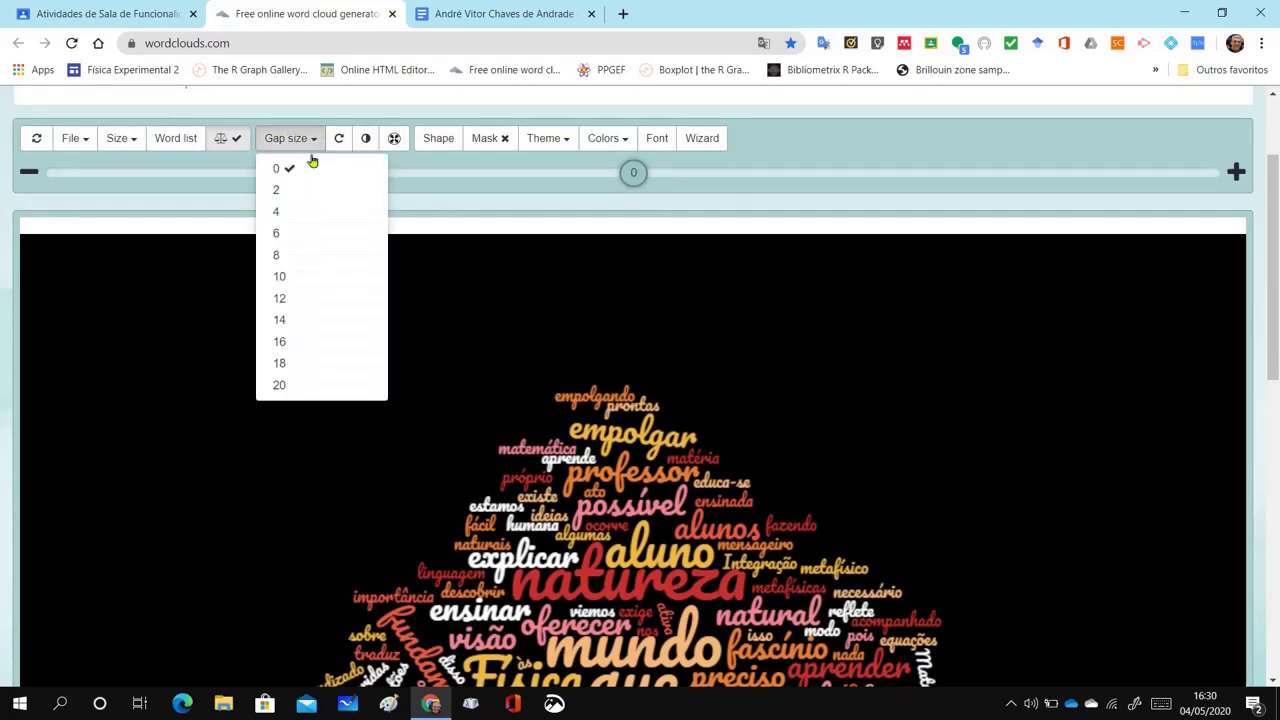
{"action": "left_click", "coordinate": [287, 236]}
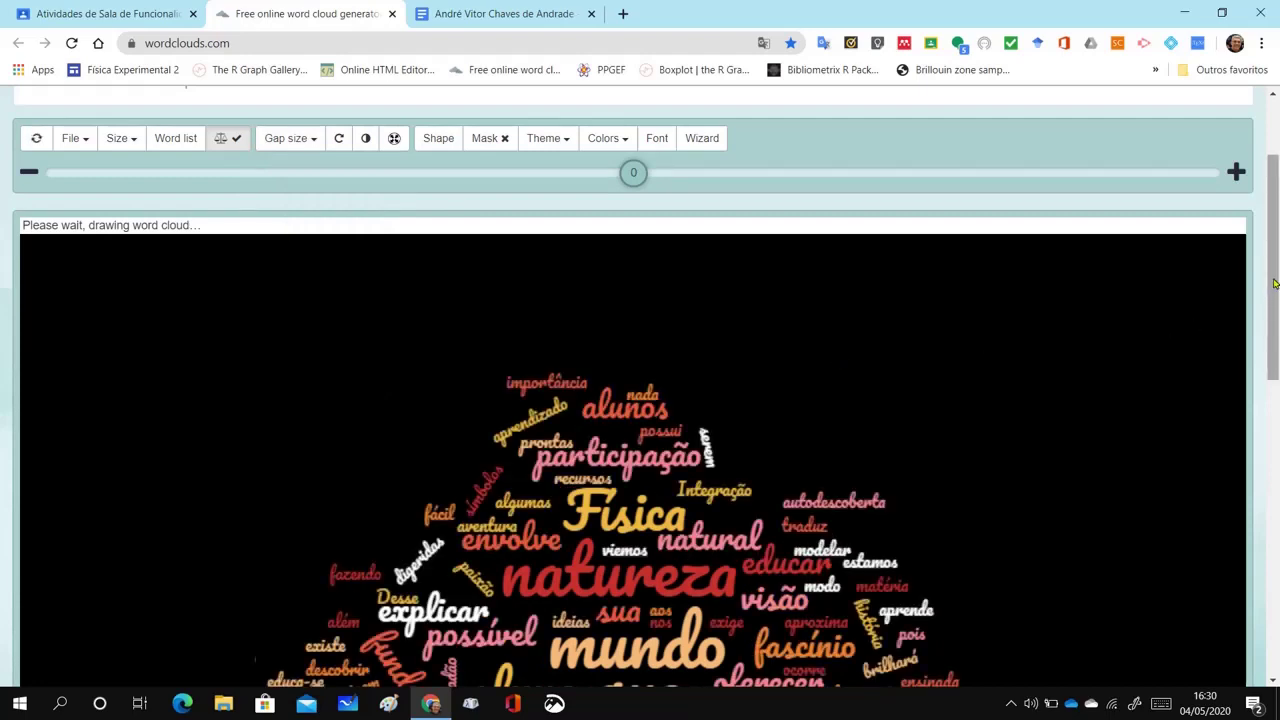
{"action": "left_click_drag", "start_coordinate": [1274, 284], "coordinate": [1277, 330]}
{"action": "scroll", "coordinate": [1277, 330], "scroll_direction": "down", "scroll_amount": 3}
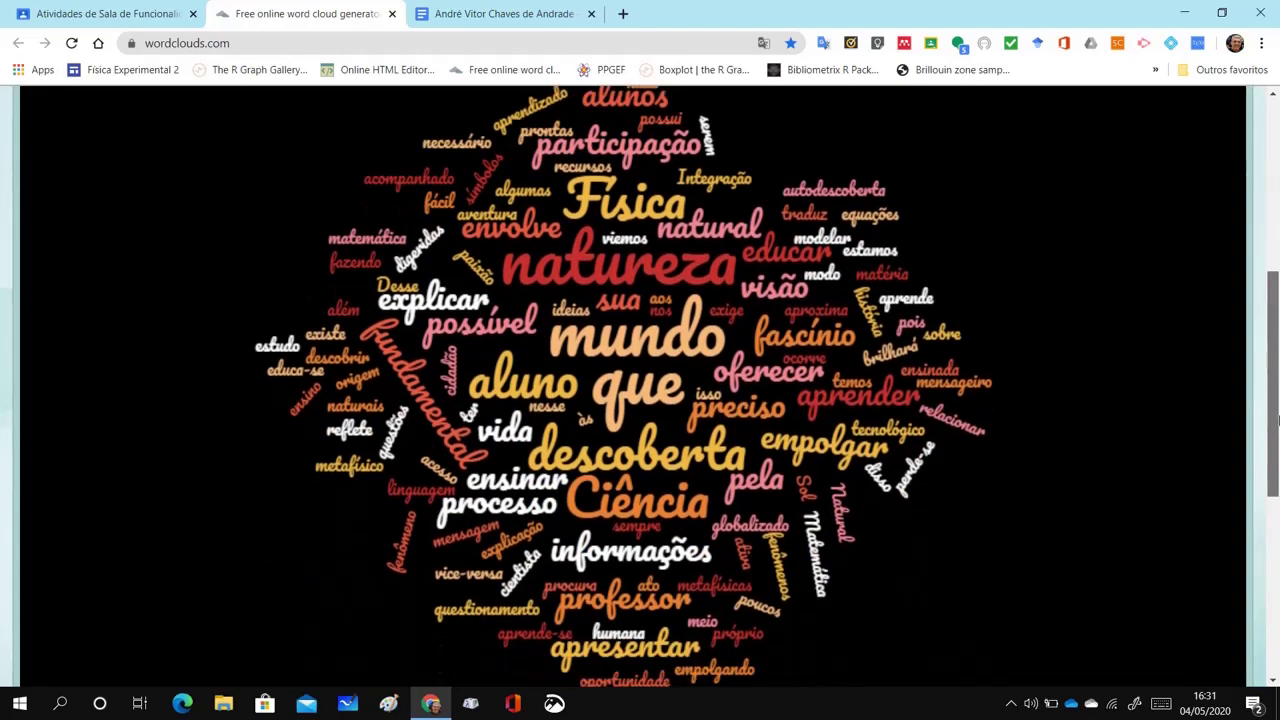
{"action": "scroll", "coordinate": [1274, 374], "scroll_direction": "up", "scroll_amount": 4}
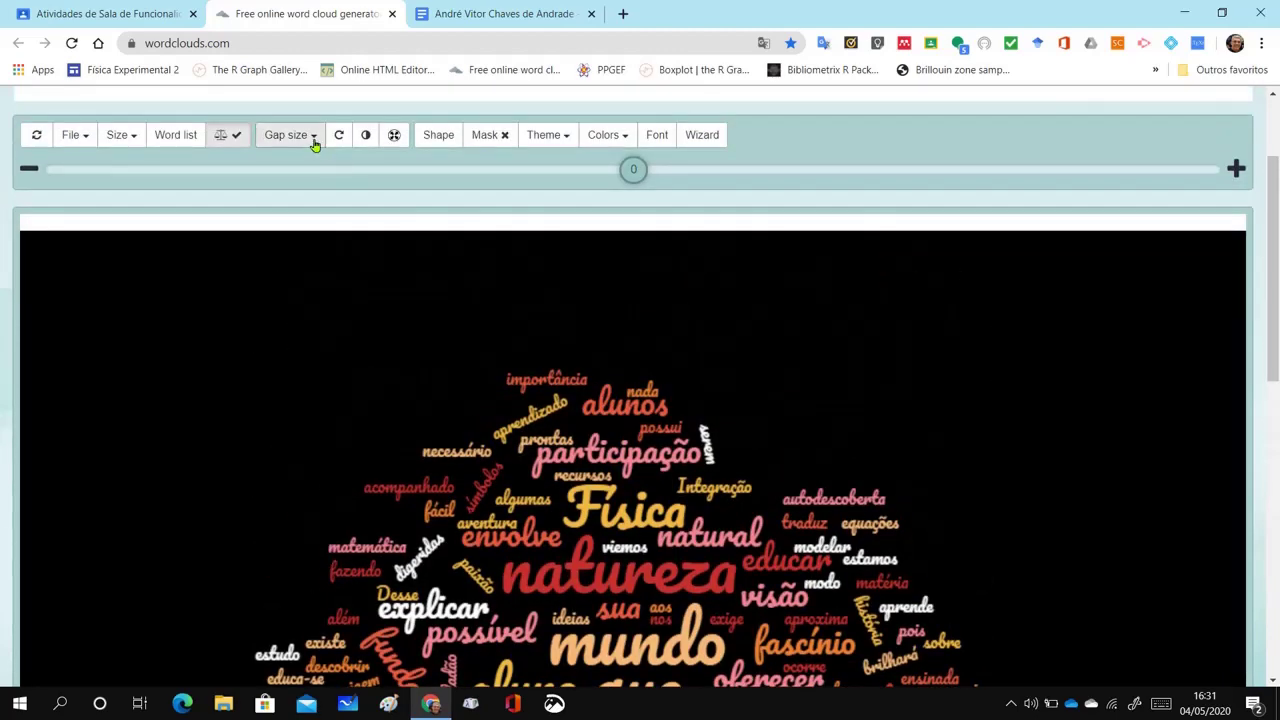
{"action": "left_click", "coordinate": [313, 139]}
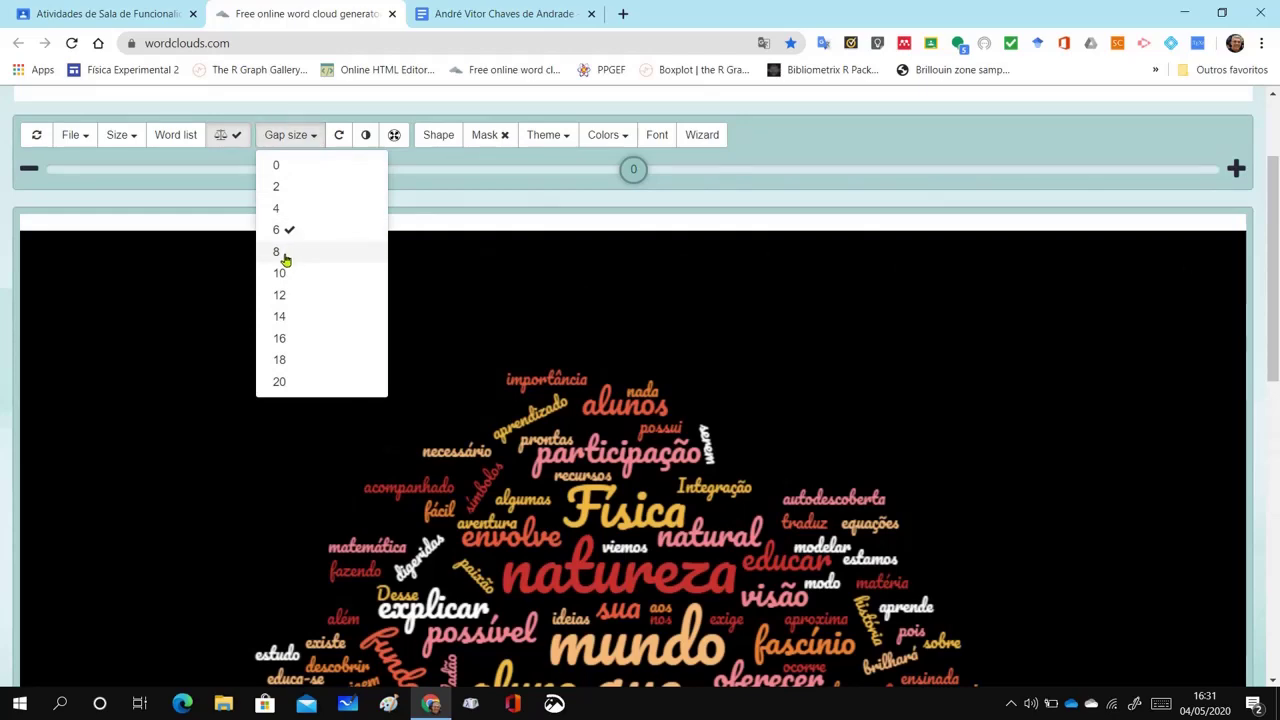
{"action": "left_click", "coordinate": [283, 256]}
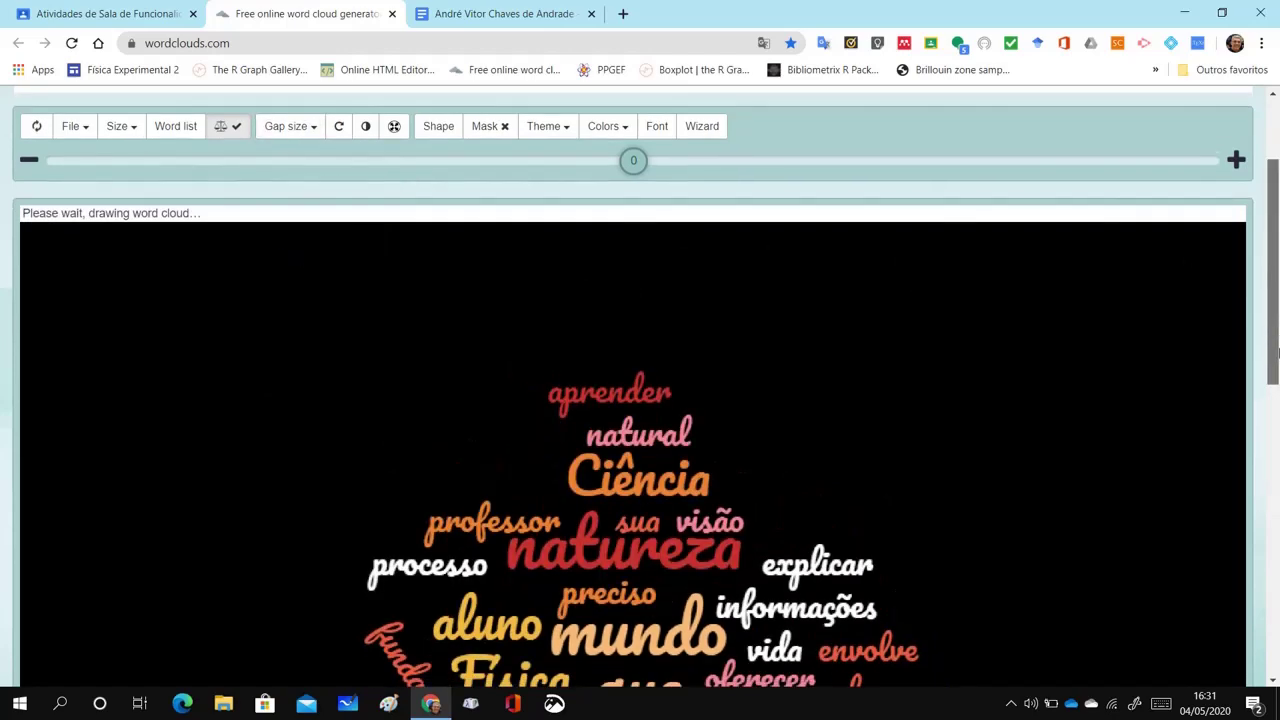
{"action": "mouse_move", "coordinate": [1272, 276]}
{"action": "left_mouse_down"}
{"action": "mouse_move", "coordinate": [1277, 428]}
{"action": "mouse_move", "coordinate": [1276, 255]}
{"action": "left_mouse_up"}
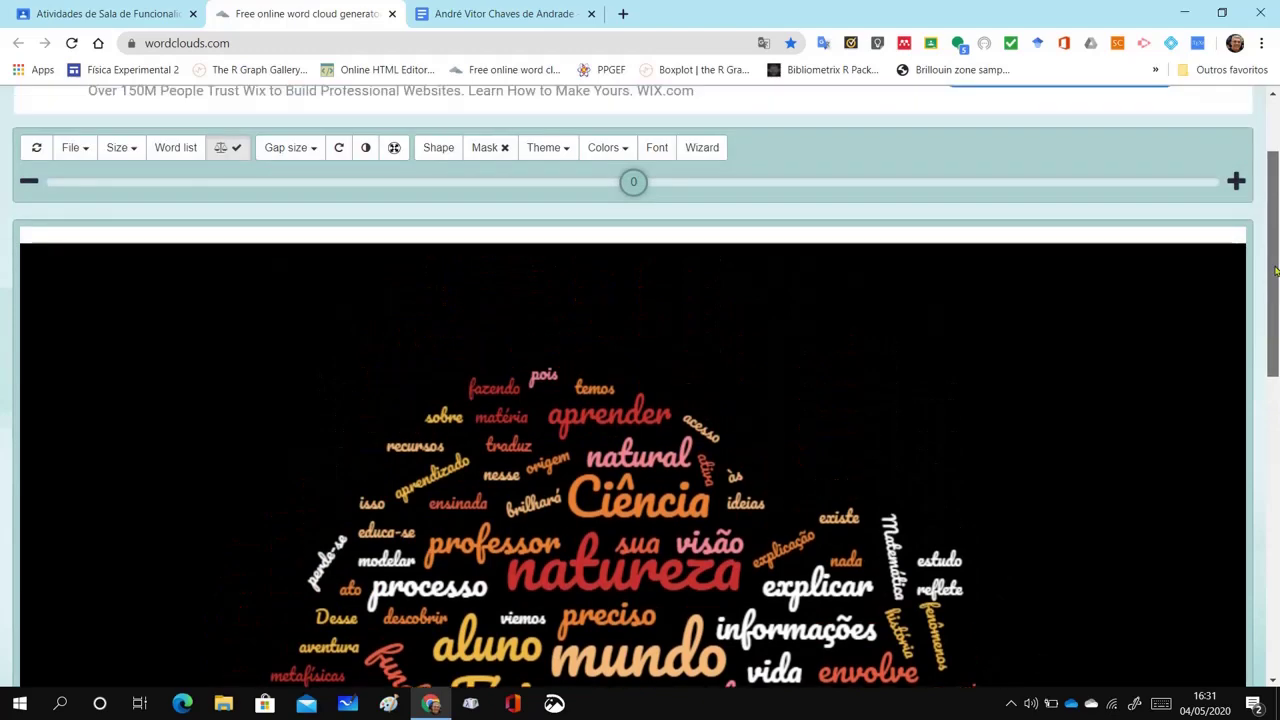
{"action": "left_click_drag", "start_coordinate": [632, 185], "coordinate": [588, 185]}
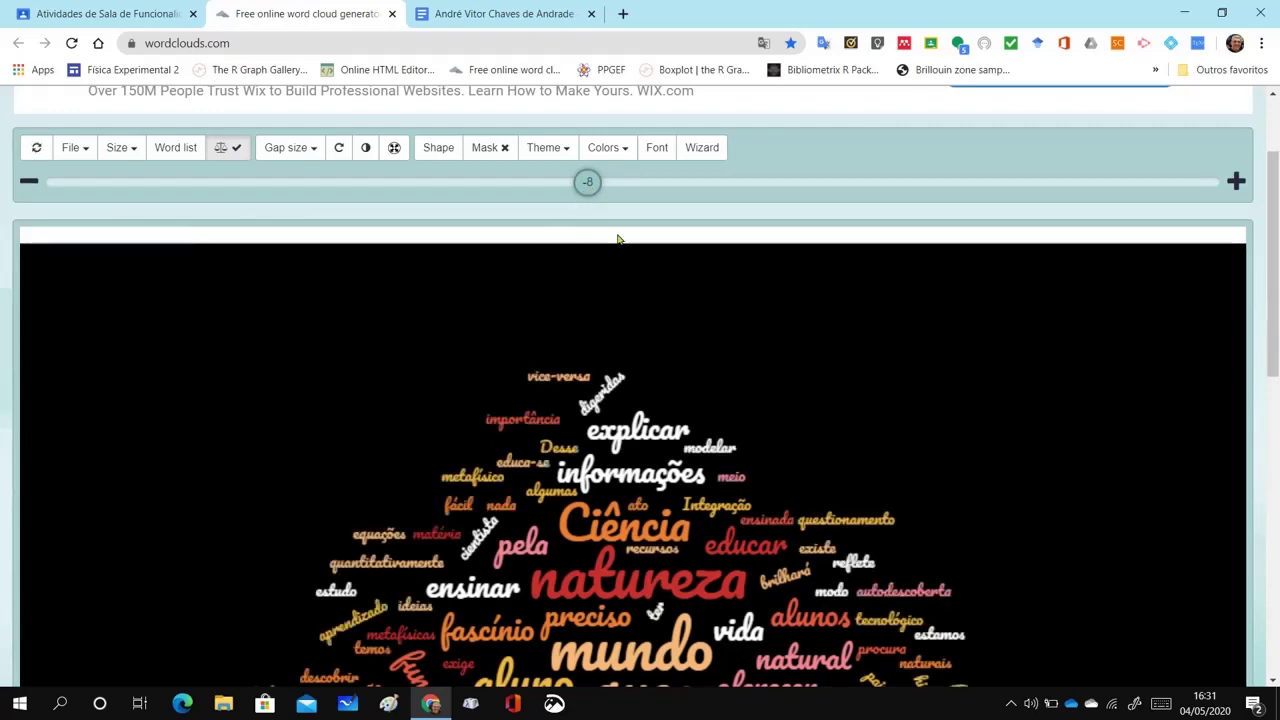
{"action": "left_click_drag", "start_coordinate": [1272, 330], "coordinate": [1274, 472]}
{"action": "scroll", "coordinate": [1276, 430], "scroll_direction": "up", "scroll_amount": 3}
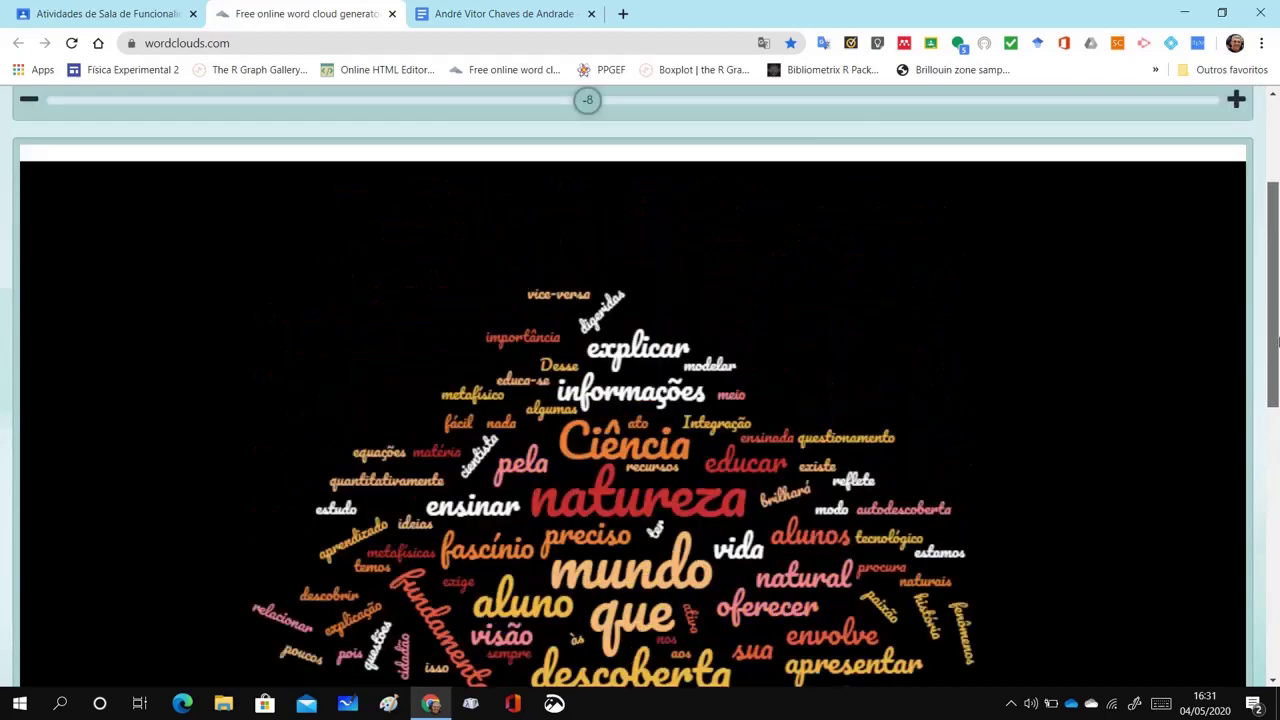
{"action": "left_click_drag", "start_coordinate": [583, 163], "coordinate": [535, 158]}
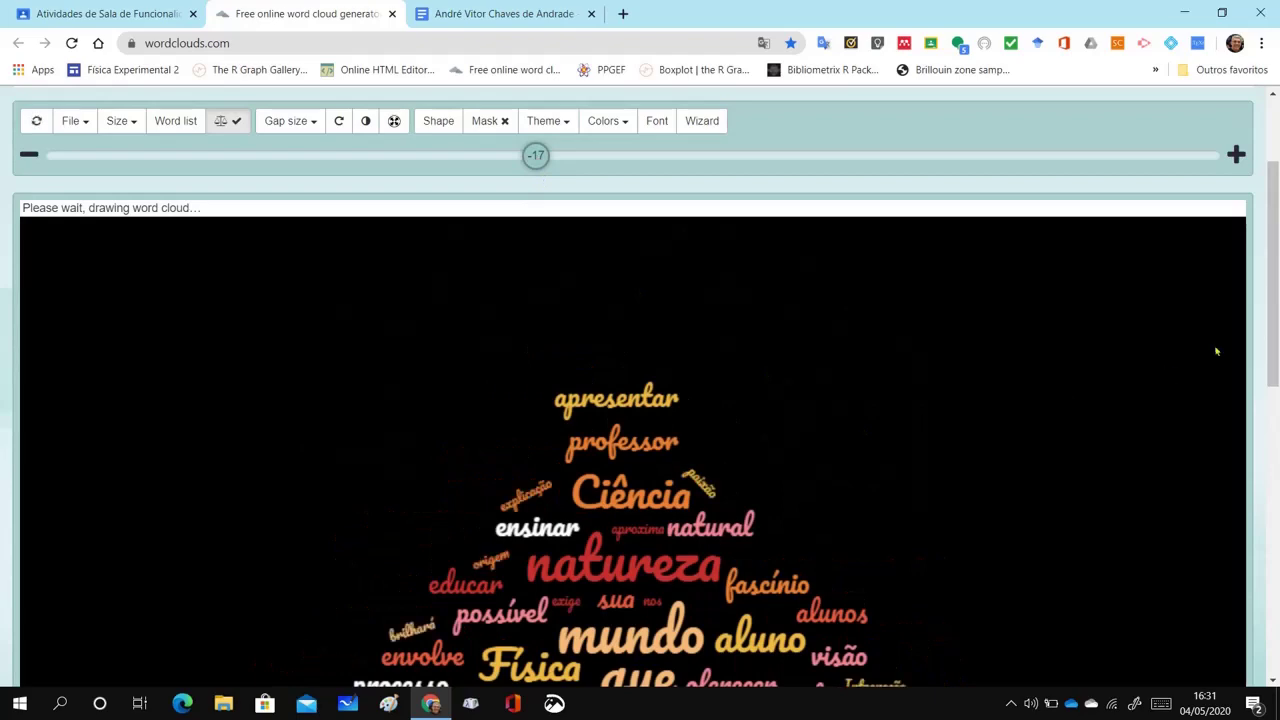
{"action": "left_click_drag", "start_coordinate": [1273, 320], "coordinate": [1277, 409]}
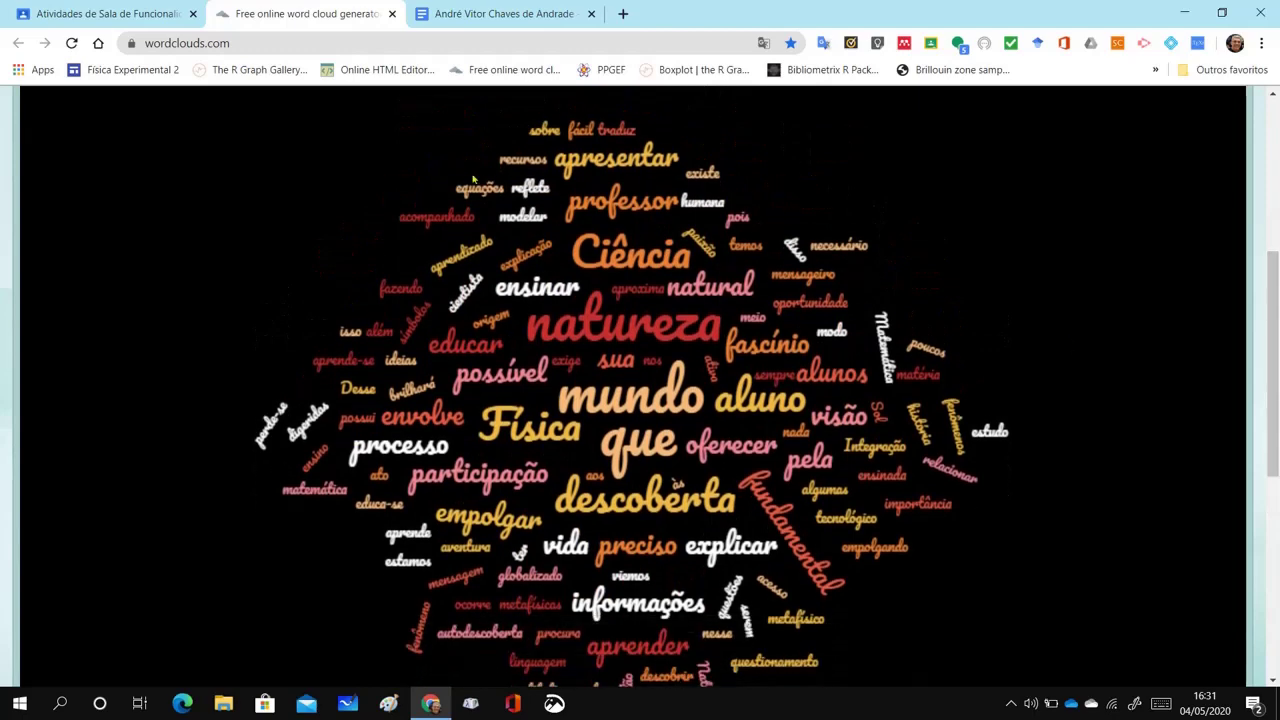
{"action": "scroll", "coordinate": [1272, 400], "scroll_direction": "up", "scroll_amount": 4}
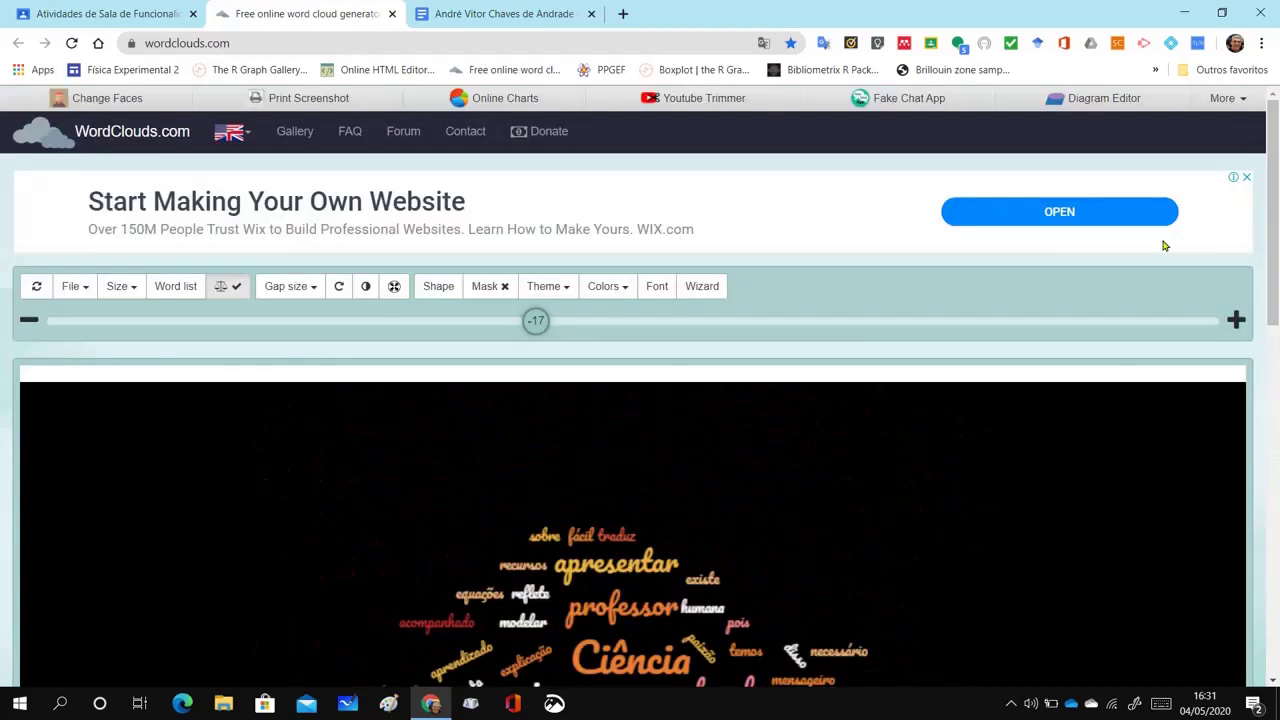
Set the word gap size to 10 and scroll over the redrawn cloud
{"action": "left_click", "coordinate": [311, 288]}
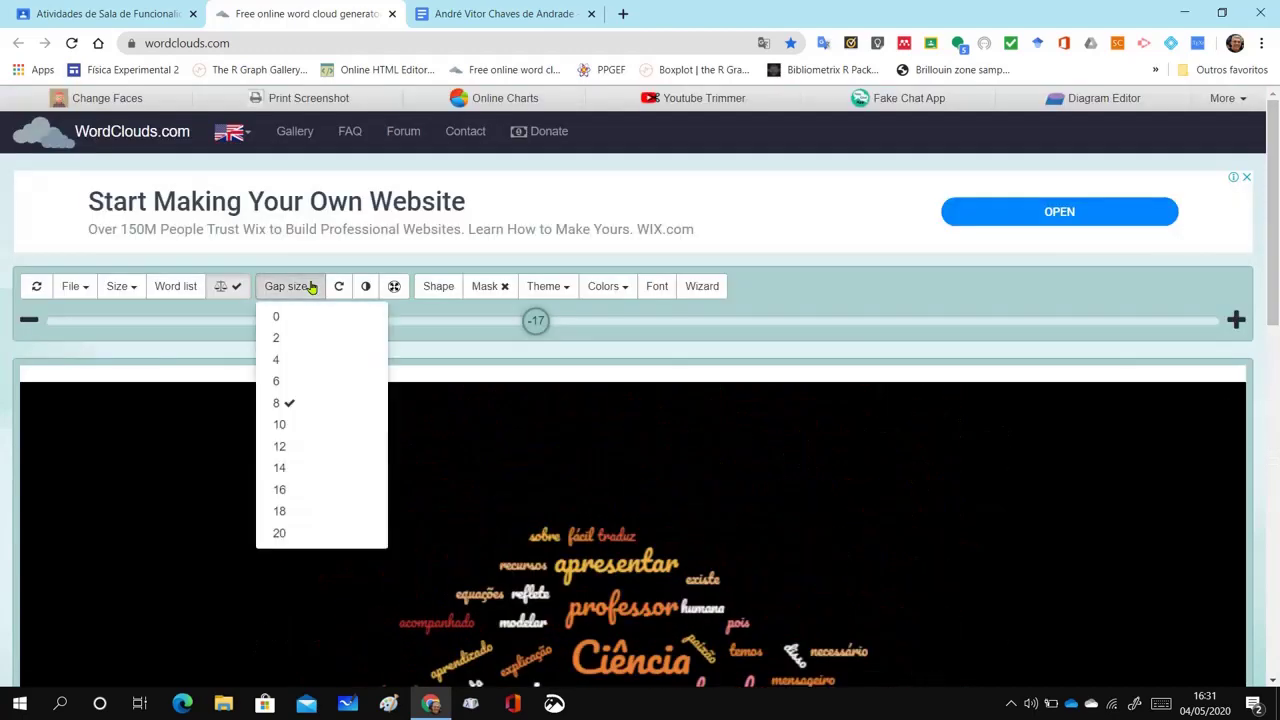
{"action": "left_click", "coordinate": [290, 427]}
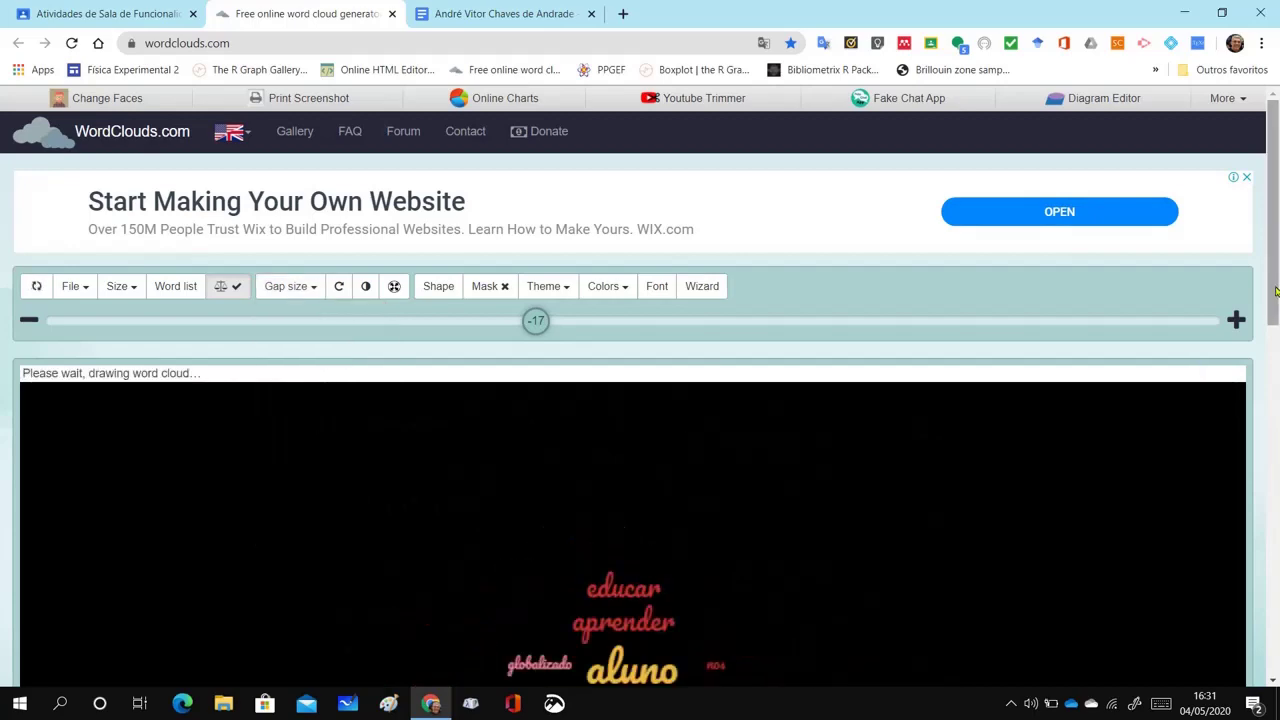
{"action": "left_click_drag", "start_coordinate": [1276, 293], "coordinate": [1266, 438]}
{"action": "scroll", "coordinate": [1266, 430], "scroll_direction": "up", "scroll_amount": 3}
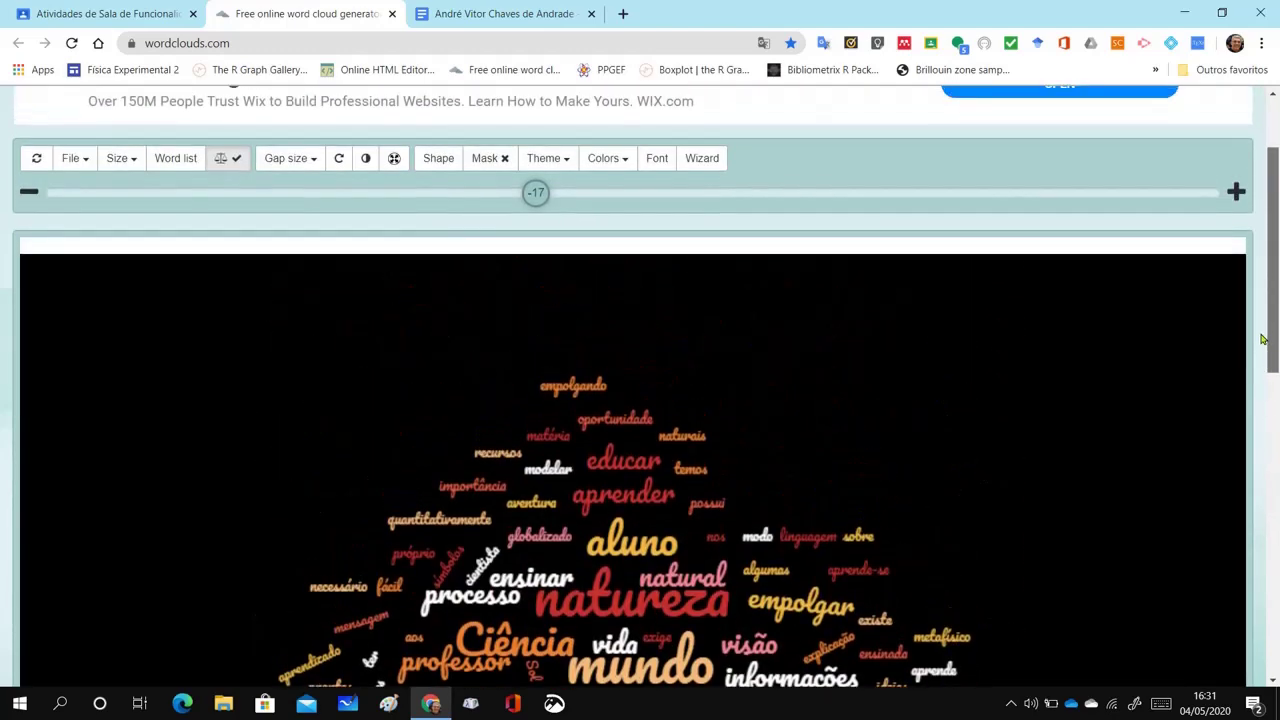
{"action": "scroll", "coordinate": [1264, 399], "scroll_direction": "down", "scroll_amount": 3}
{"action": "scroll", "coordinate": [1262, 420], "scroll_direction": "up", "scroll_amount": 3}
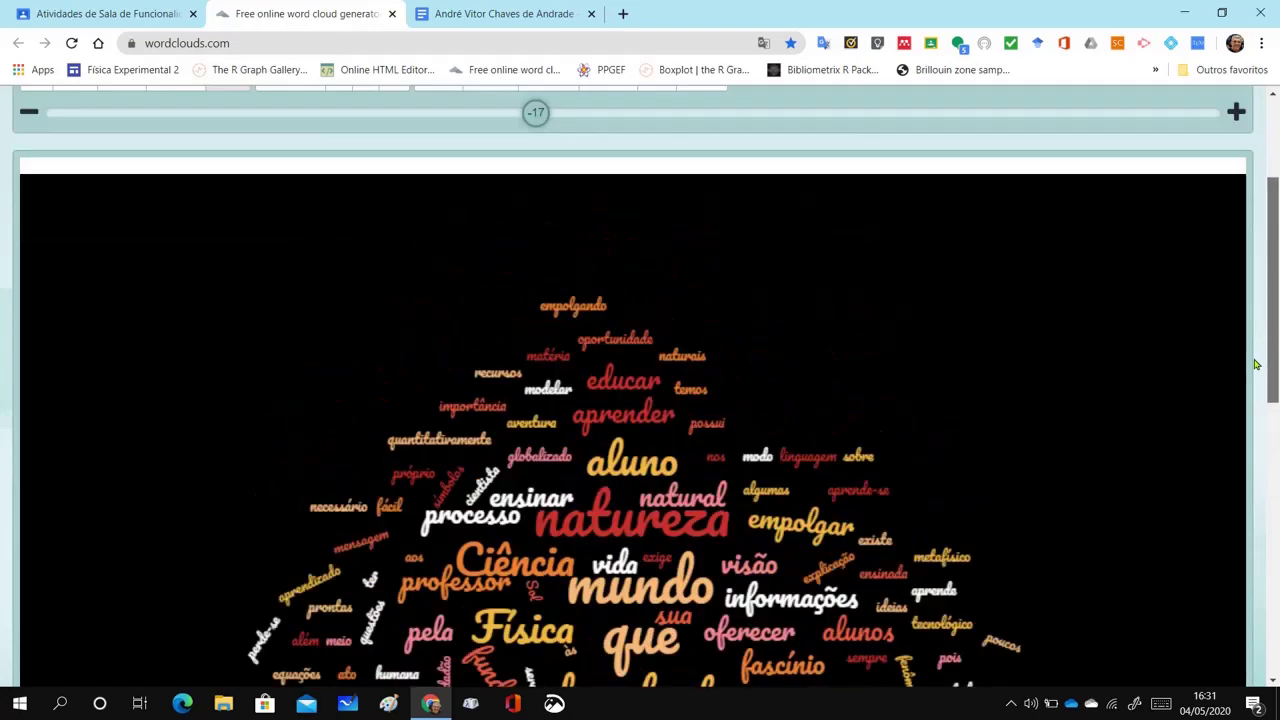
{"action": "scroll", "coordinate": [1258, 443], "scroll_direction": "down", "scroll_amount": 1}
{"action": "scroll", "coordinate": [1257, 443], "scroll_direction": "up", "scroll_amount": 2}
{"action": "scroll", "coordinate": [1252, 400], "scroll_direction": "down", "scroll_amount": 2}
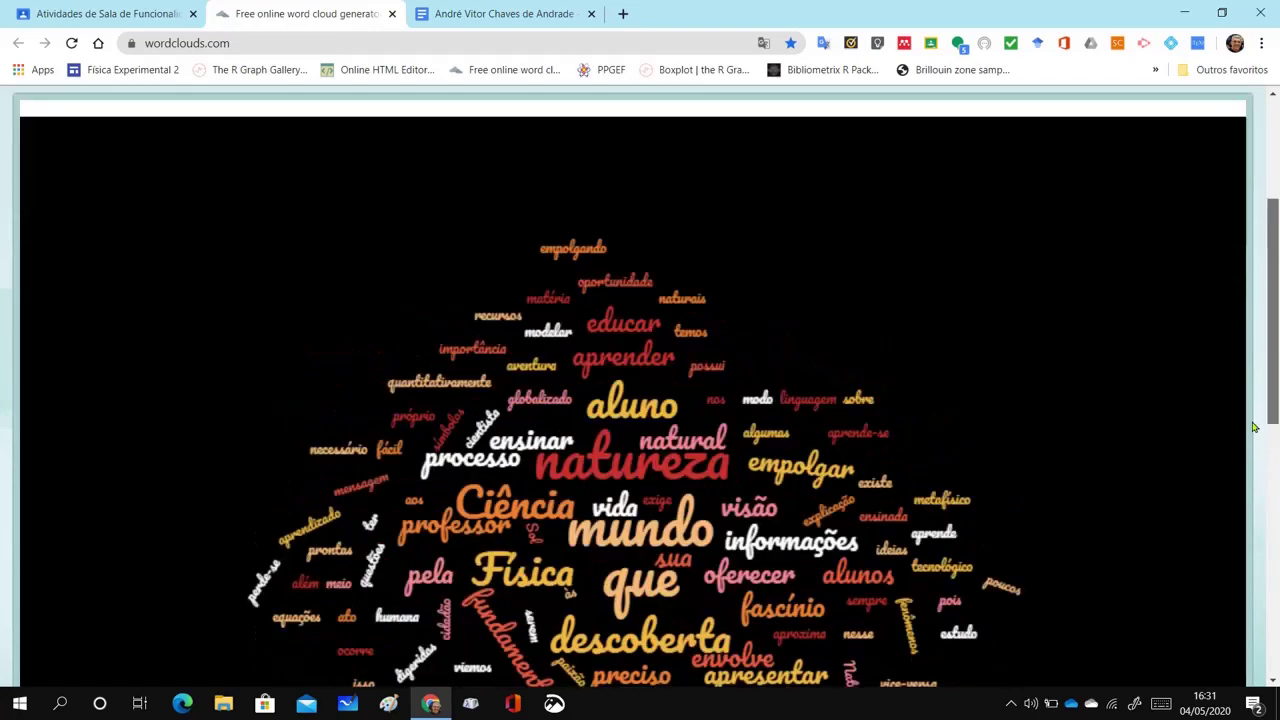
{"action": "scroll", "coordinate": [1247, 342], "scroll_direction": "up", "scroll_amount": 1}
{"action": "scroll", "coordinate": [1247, 342], "scroll_direction": "up", "scroll_amount": 2}
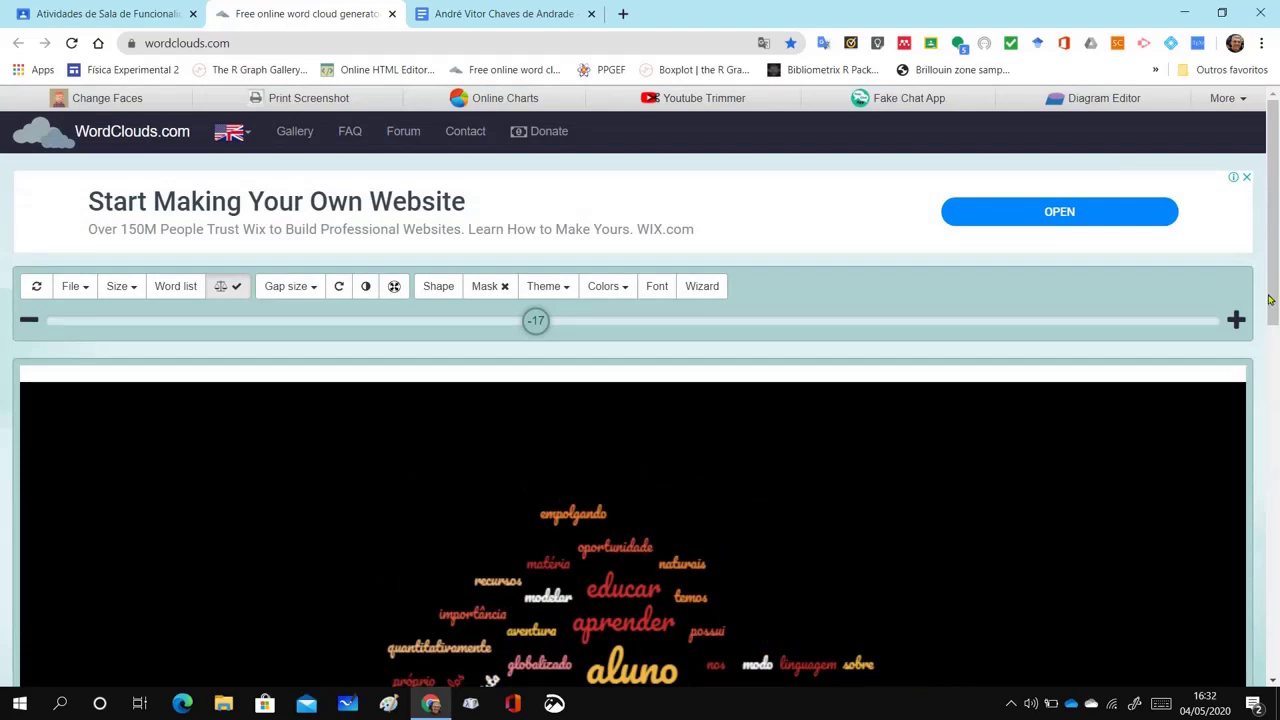
{"action": "left_click_drag", "start_coordinate": [1270, 300], "coordinate": [1272, 486]}
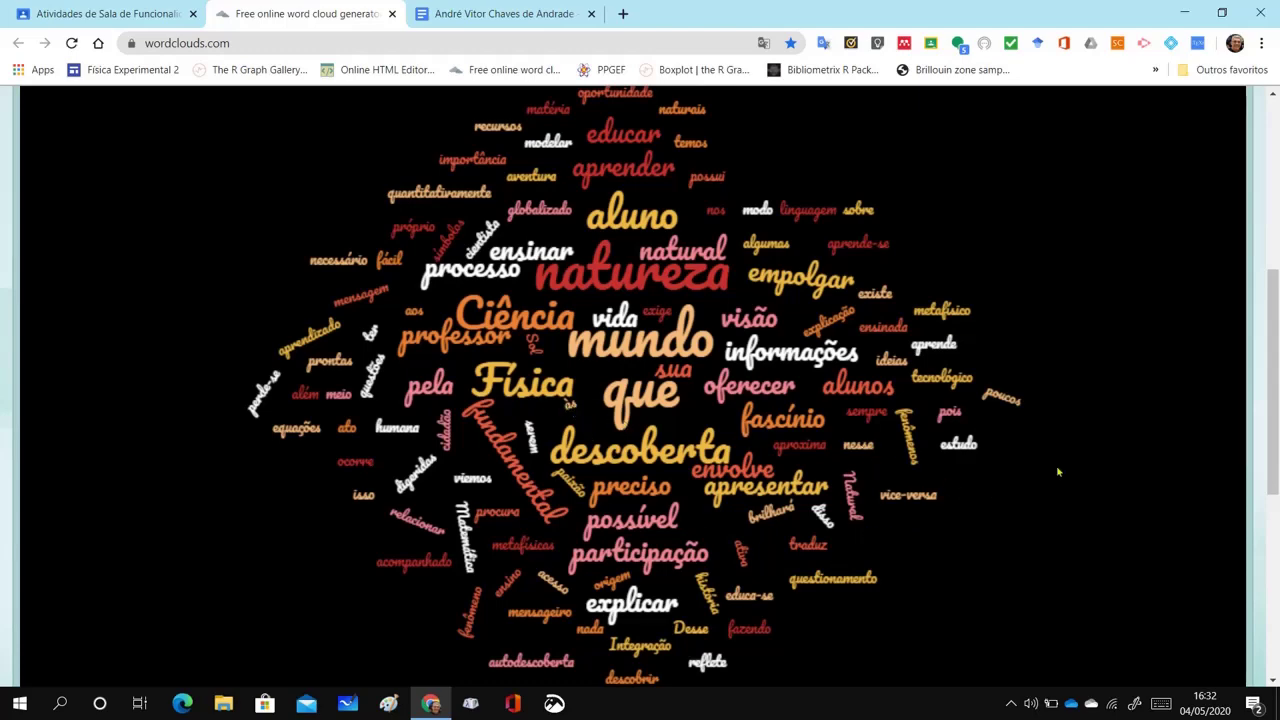
{"action": "left_click_drag", "start_coordinate": [1274, 436], "coordinate": [1276, 310]}
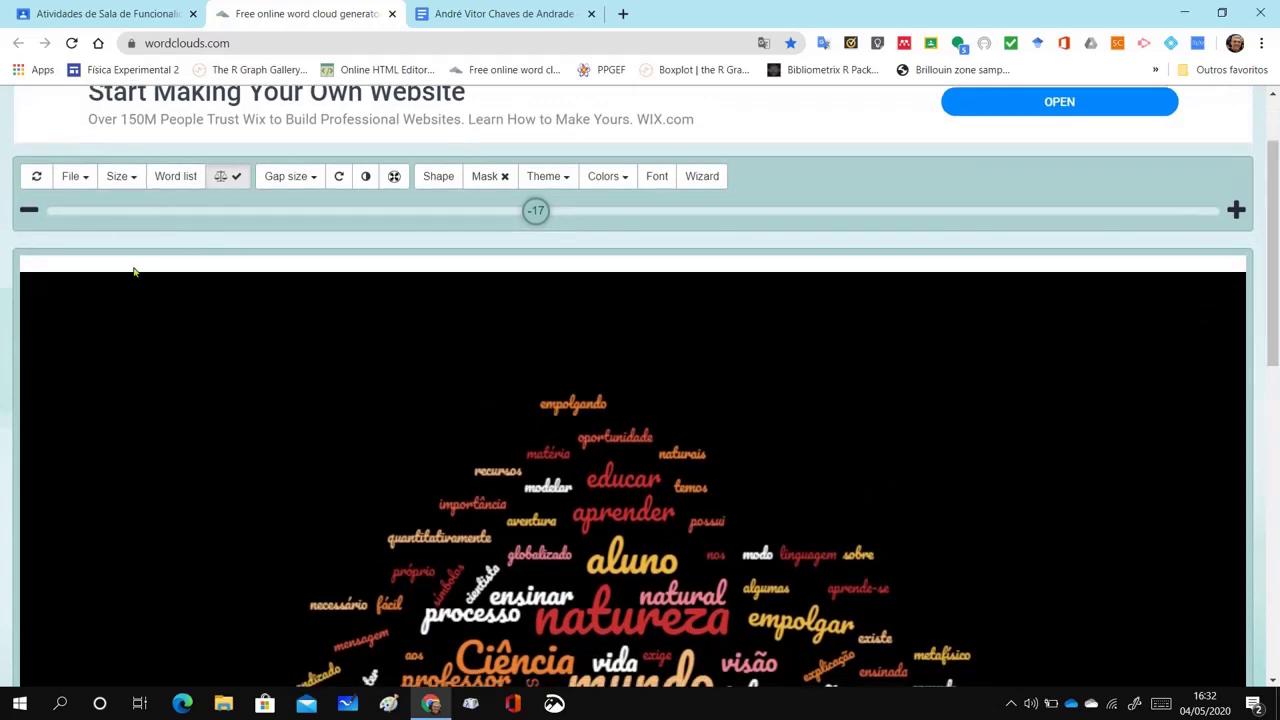
Open the Word list editor and delete the 'que' entry
{"action": "left_click", "coordinate": [163, 180]}
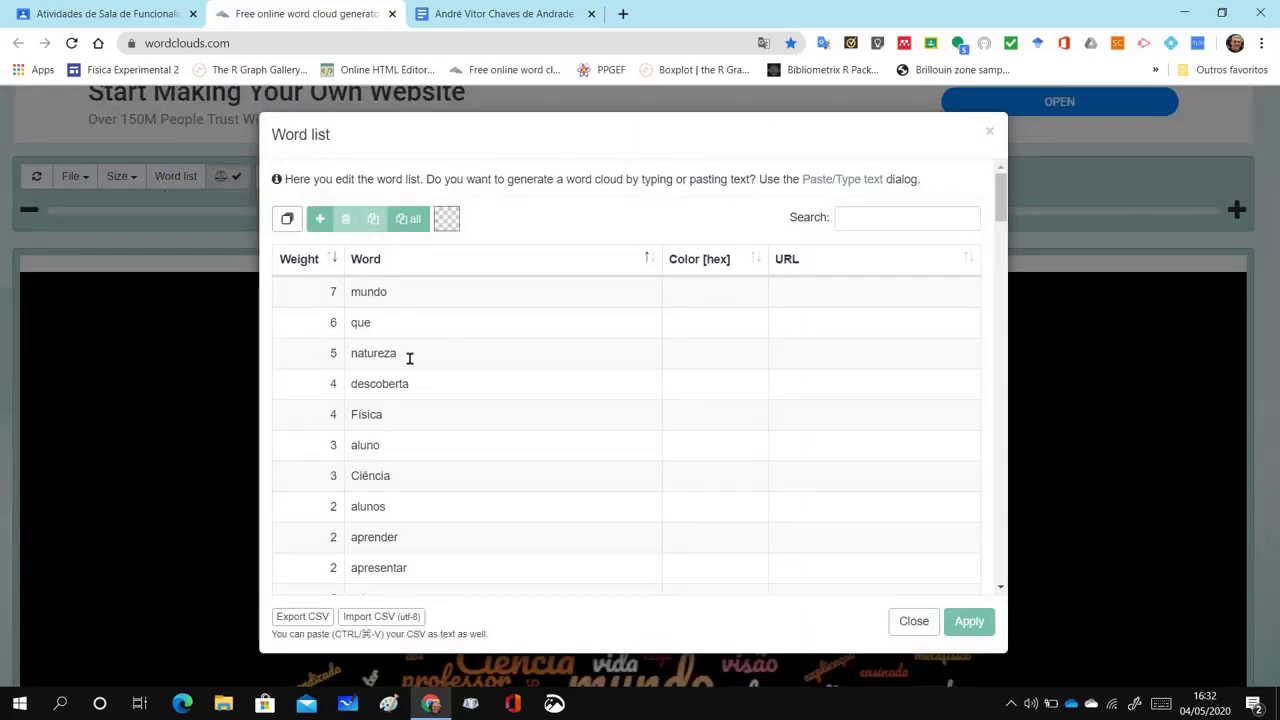
{"action": "left_click", "coordinate": [330, 323]}
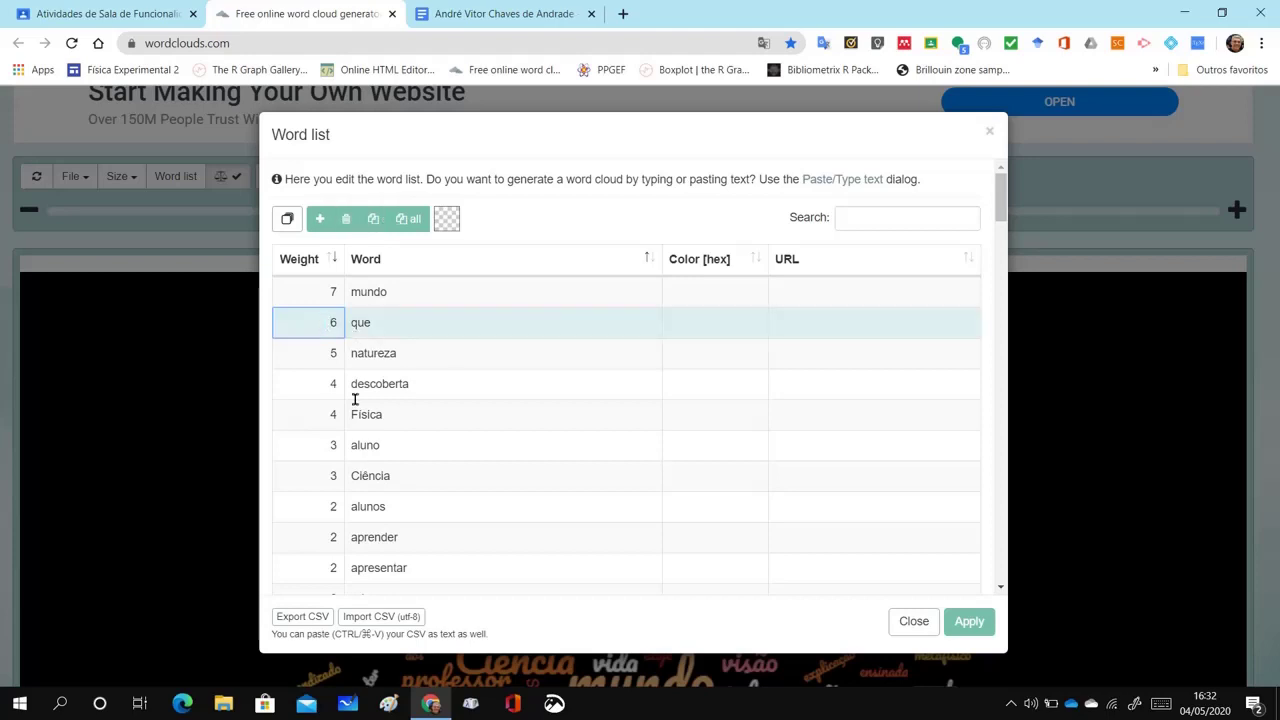
{"action": "left_click", "coordinate": [345, 220]}
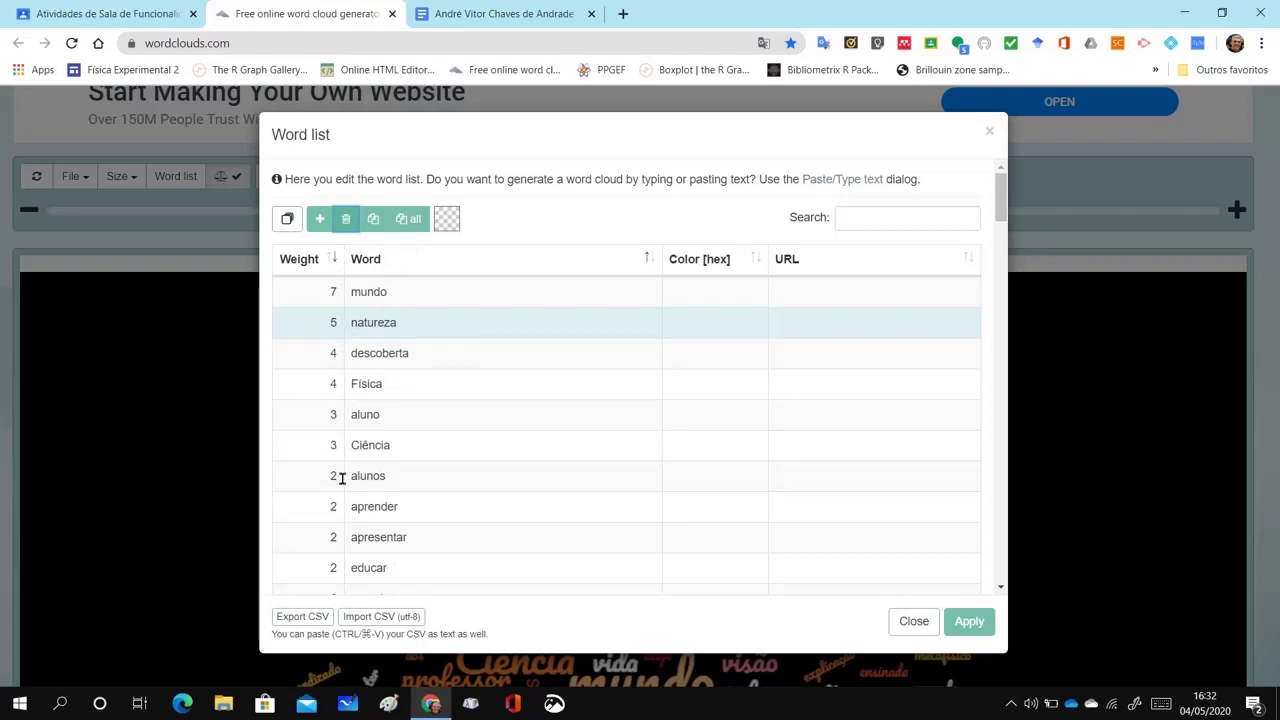
Compare and edit the aluno and alunos entries, ending on aluno's weight
{"action": "left_click", "coordinate": [389, 414]}
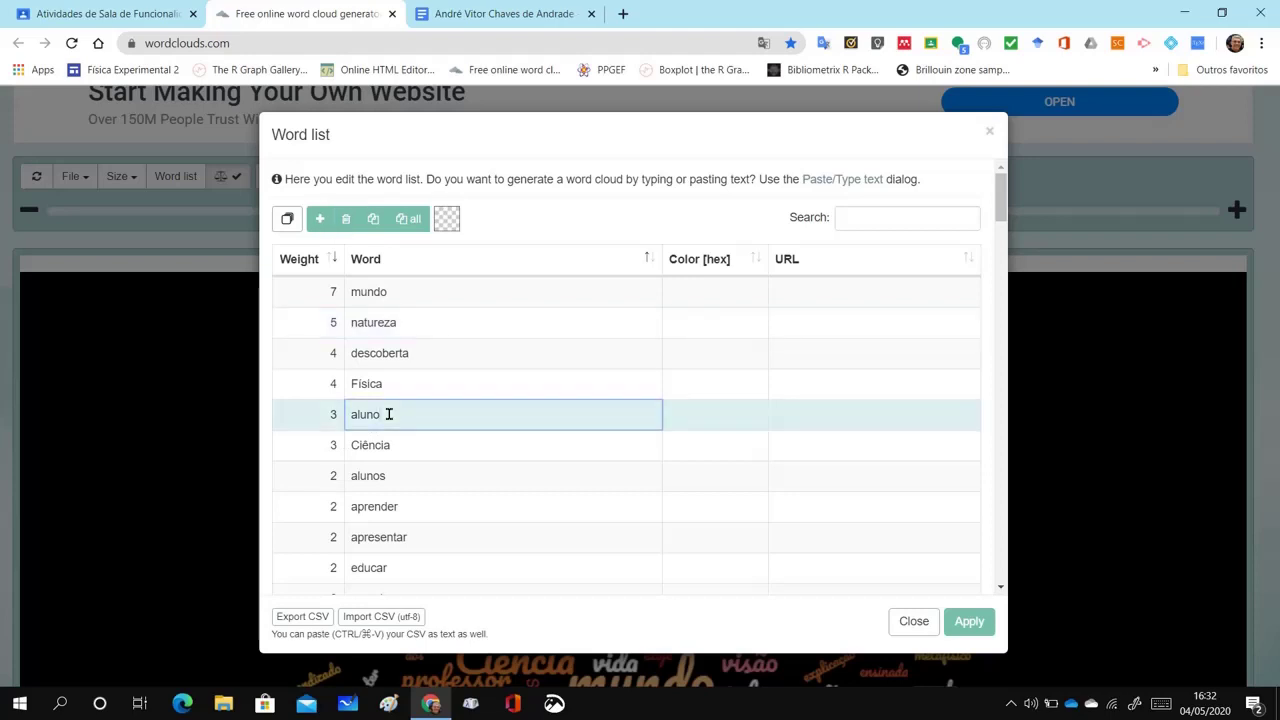
{"action": "left_click", "coordinate": [405, 475]}
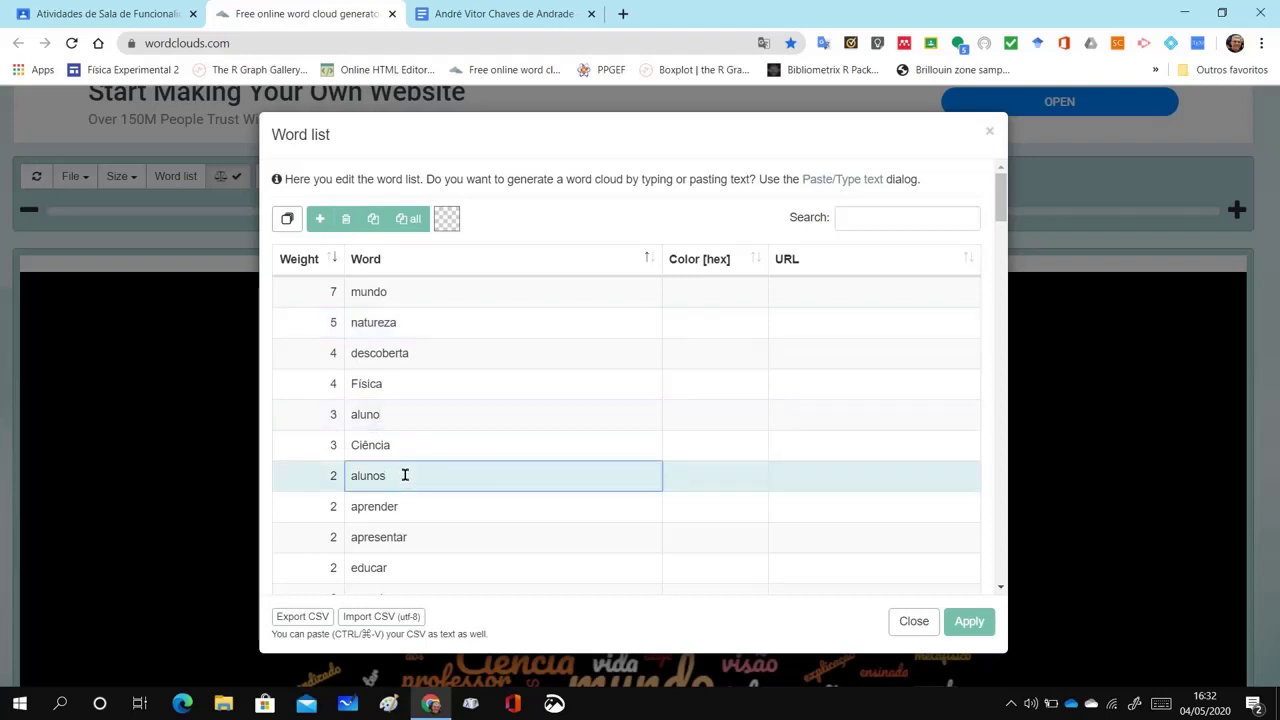
{"action": "left_click", "coordinate": [388, 417]}
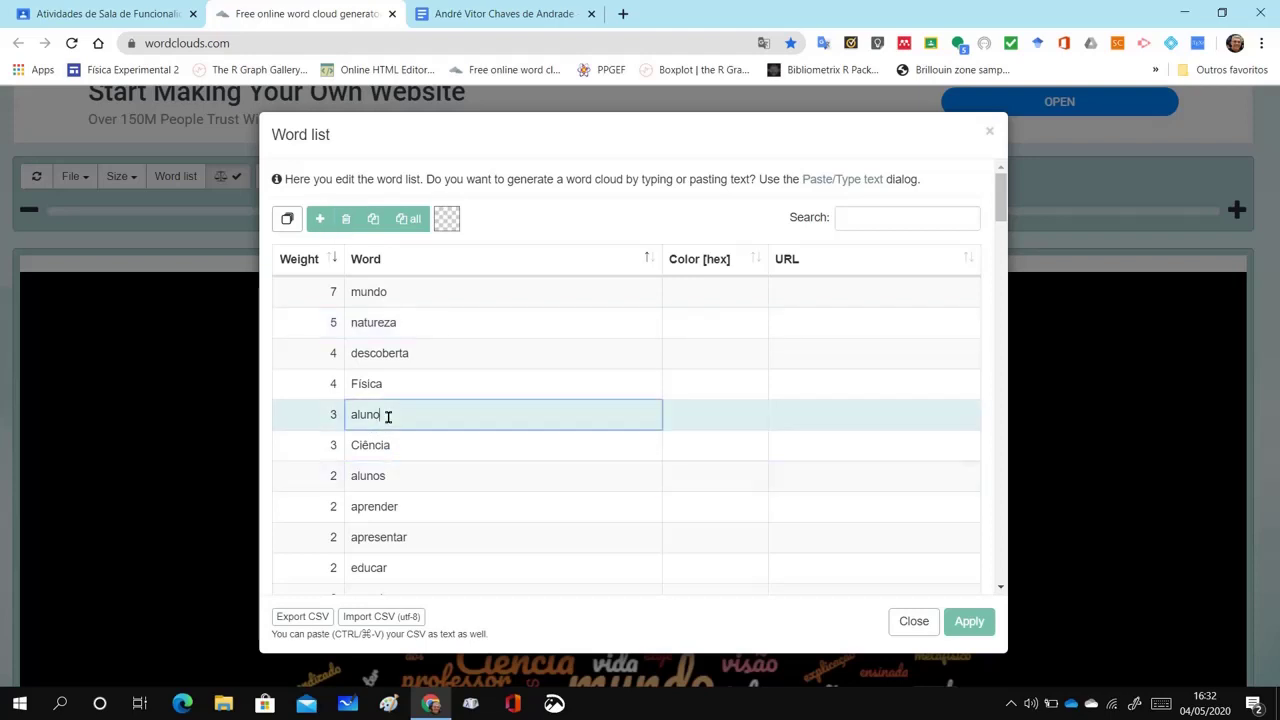
{"action": "left_click", "coordinate": [405, 476]}
{"action": "left_click", "coordinate": [396, 412]}
{"action": "left_click", "coordinate": [401, 475]}
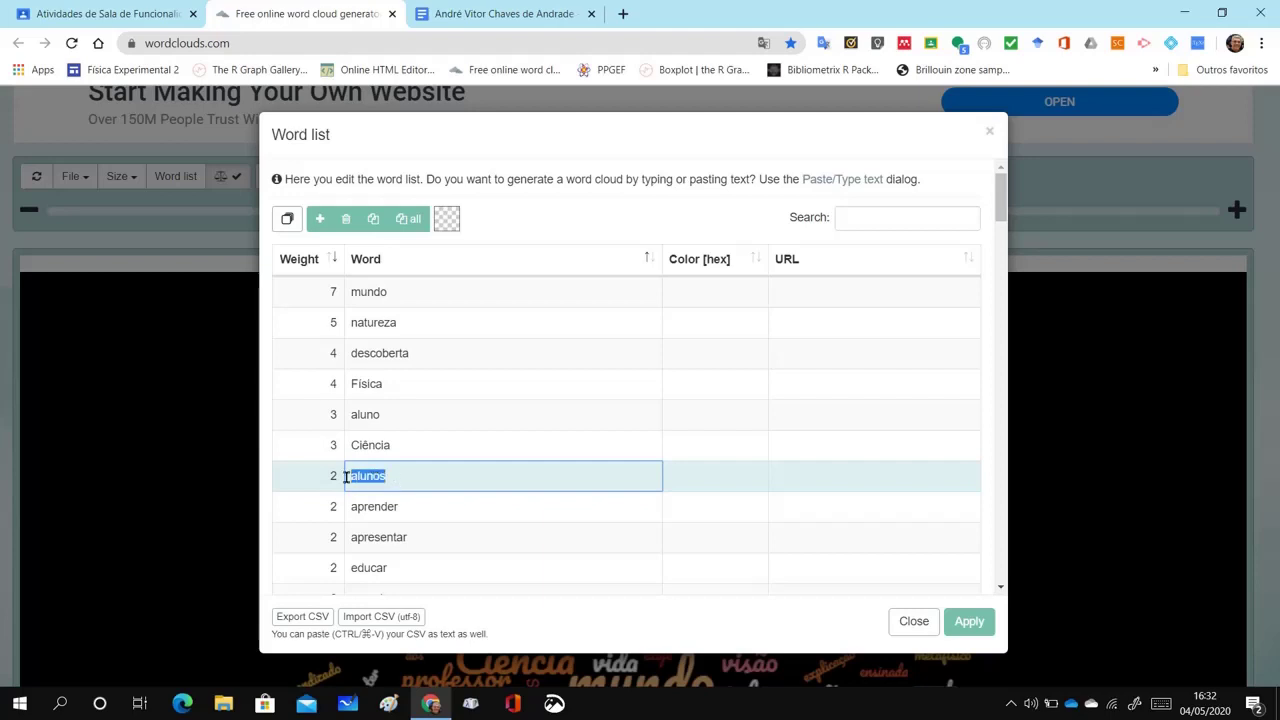
{"action": "left_click", "coordinate": [396, 414]}
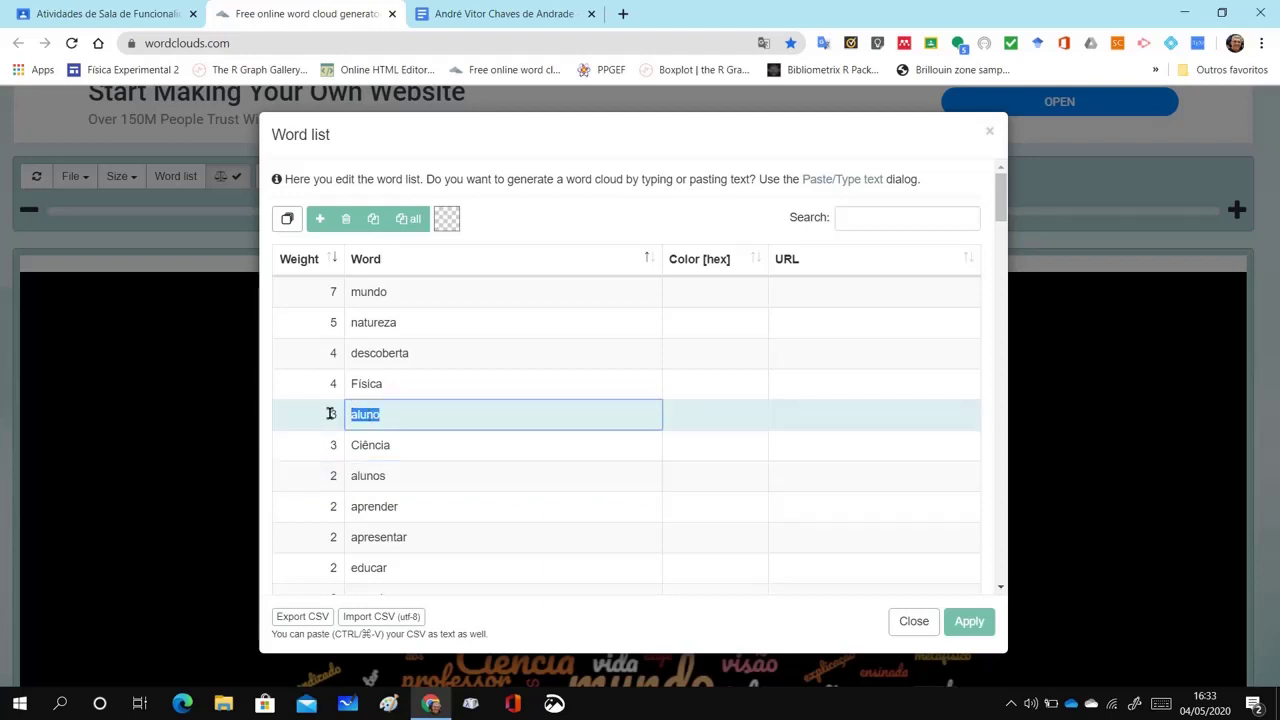
{"action": "left_click", "coordinate": [516, 225]}
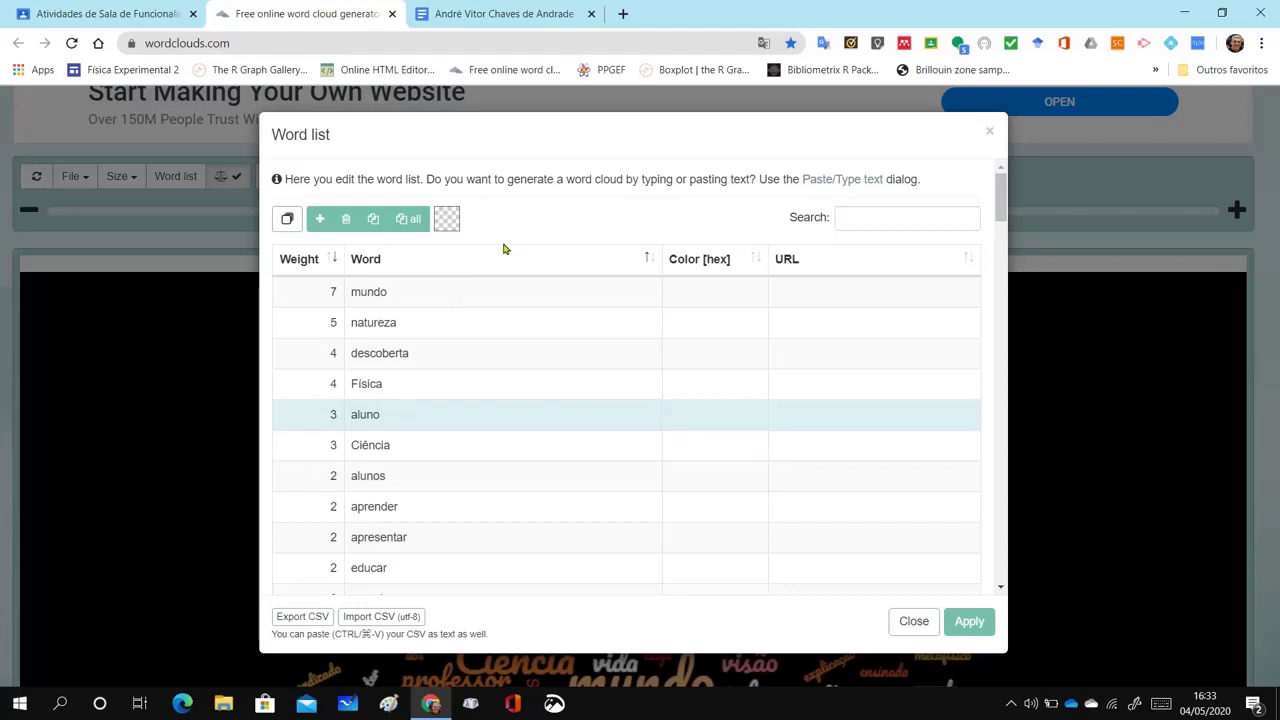
{"action": "left_click", "coordinate": [341, 414]}
Sort the word list alphabetically, raise aluno's weight from 3 to 5, and delete alunos
{"action": "left_click", "coordinate": [369, 262]}
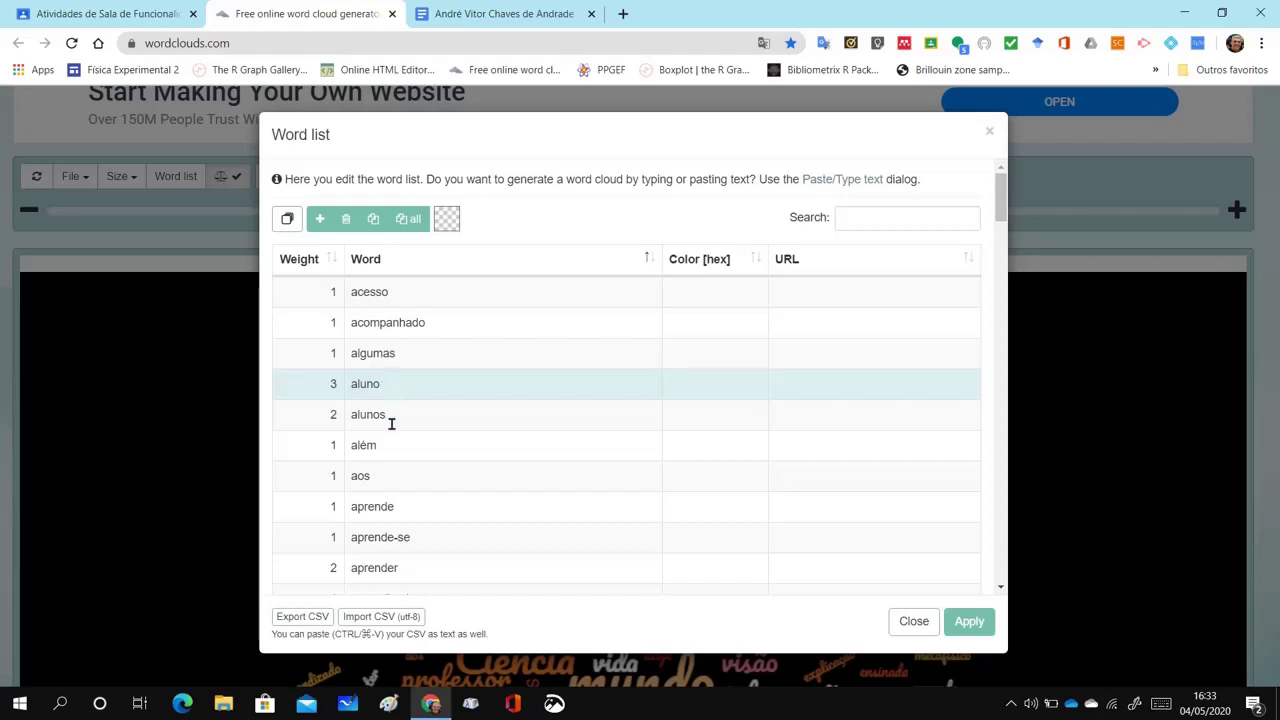
{"action": "left_click", "coordinate": [345, 391]}
{"action": "left_click", "coordinate": [332, 416]}
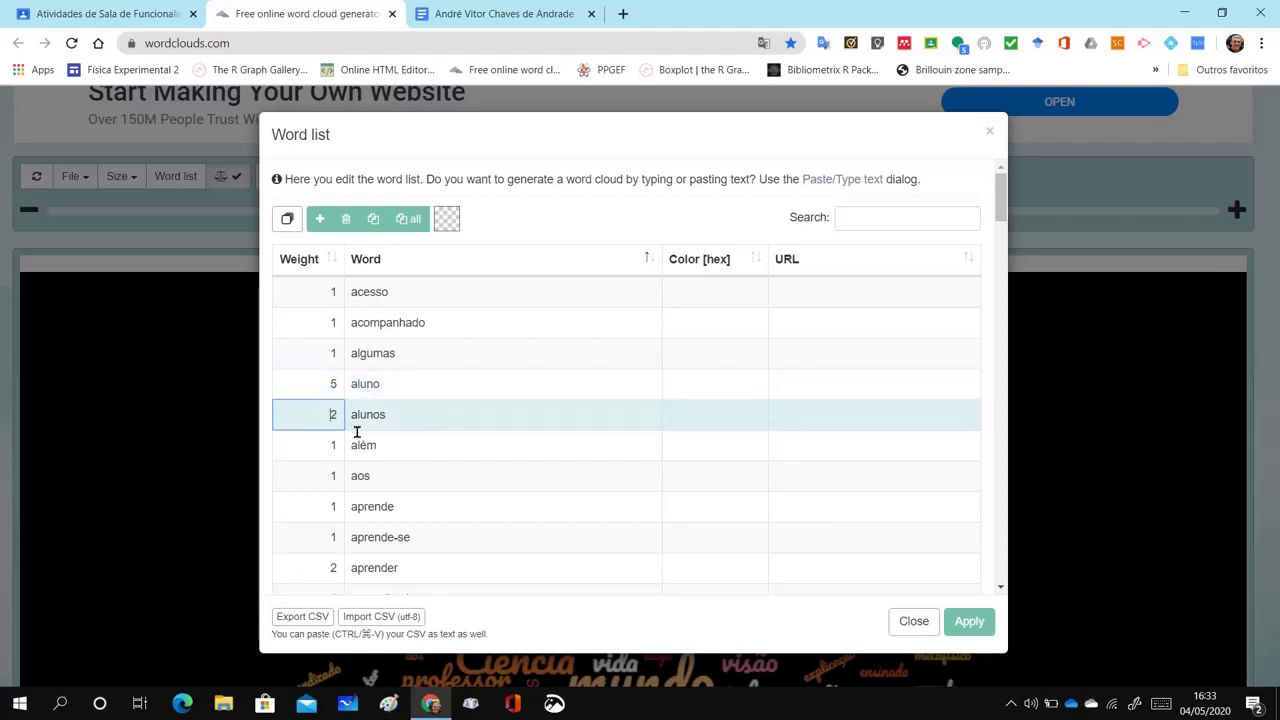
{"action": "left_click", "coordinate": [346, 219]}
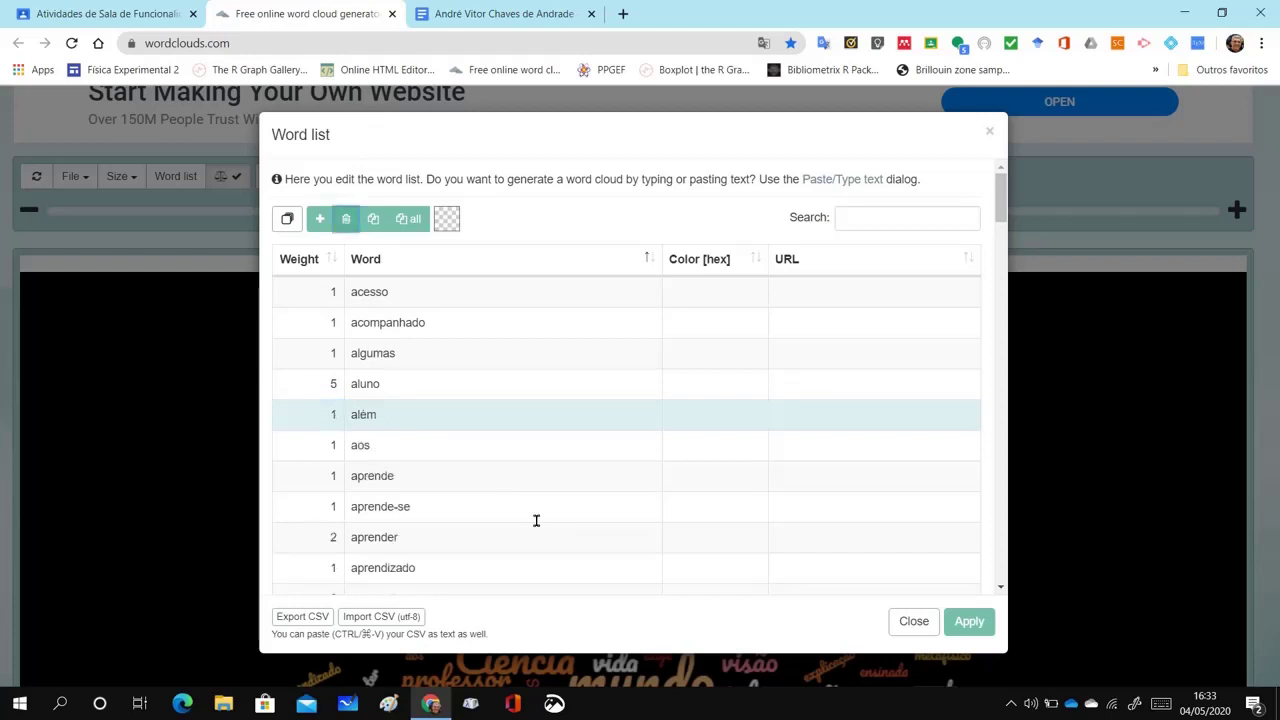
Multi-select aos, Desse and disso and delete them from the word list
{"action": "left_click", "coordinate": [287, 221]}
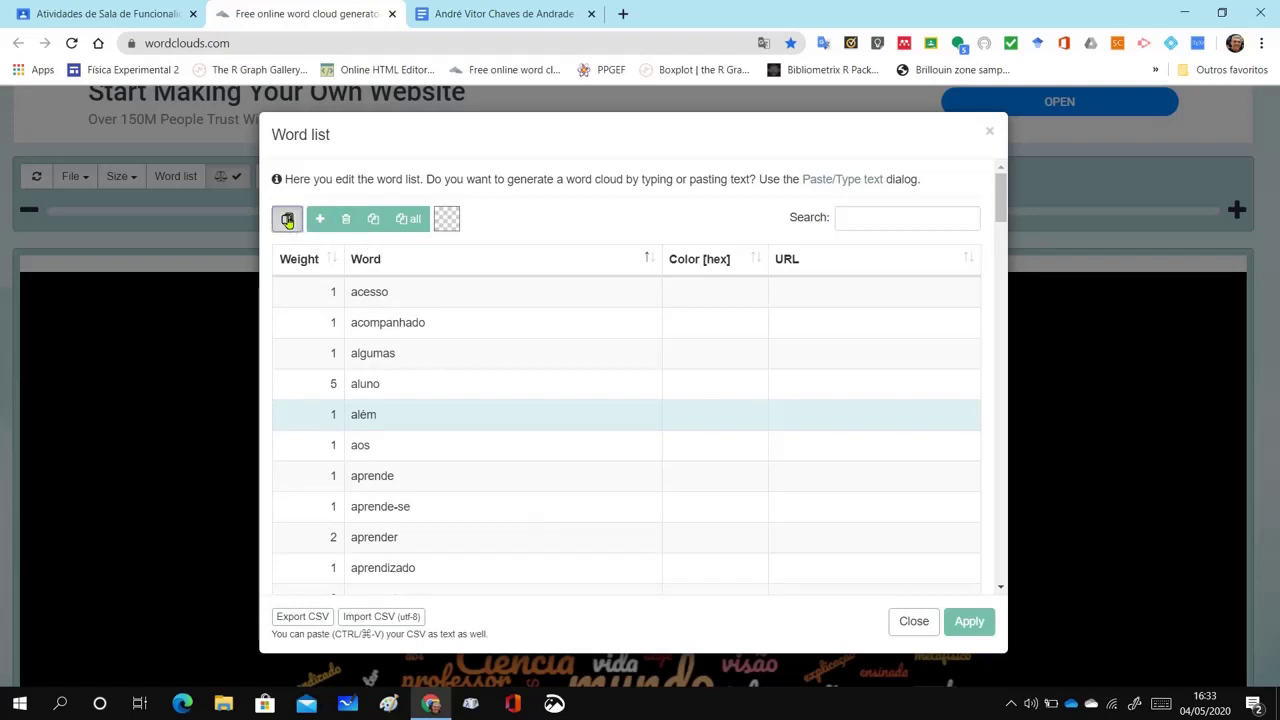
{"action": "left_click", "coordinate": [332, 450]}
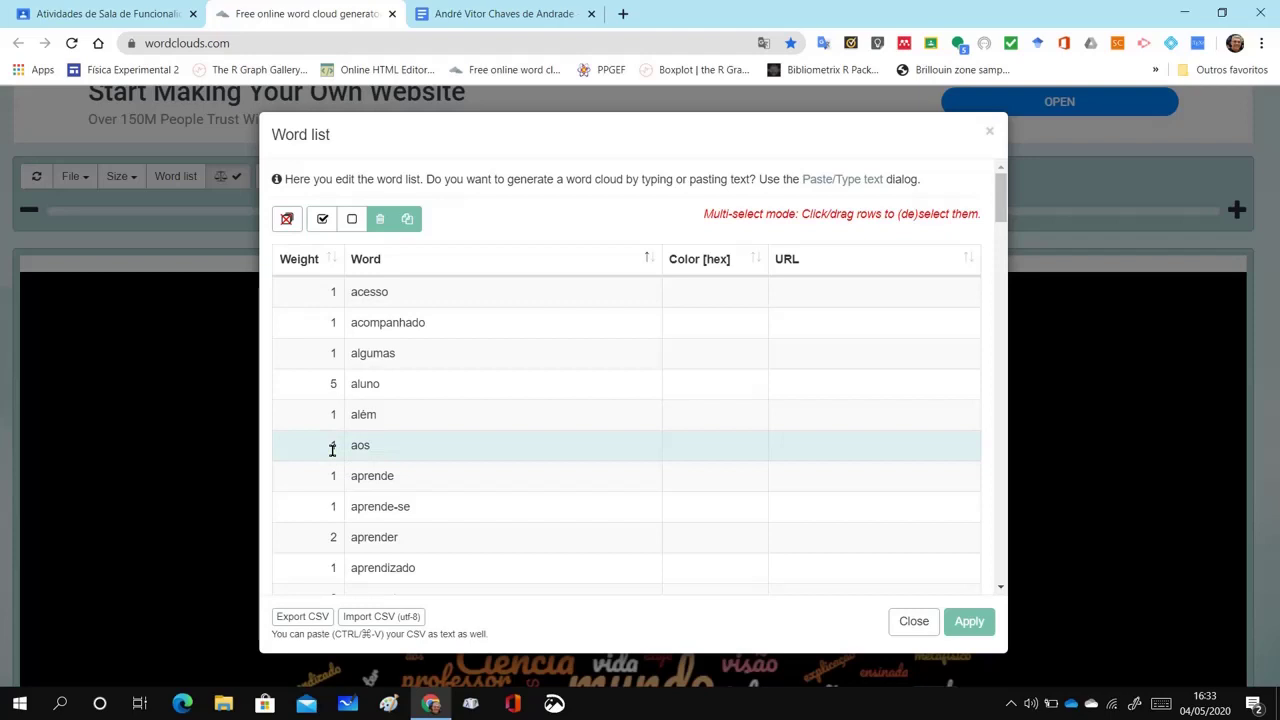
{"action": "scroll", "coordinate": [549, 489], "scroll_direction": "down", "scroll_amount": 1}
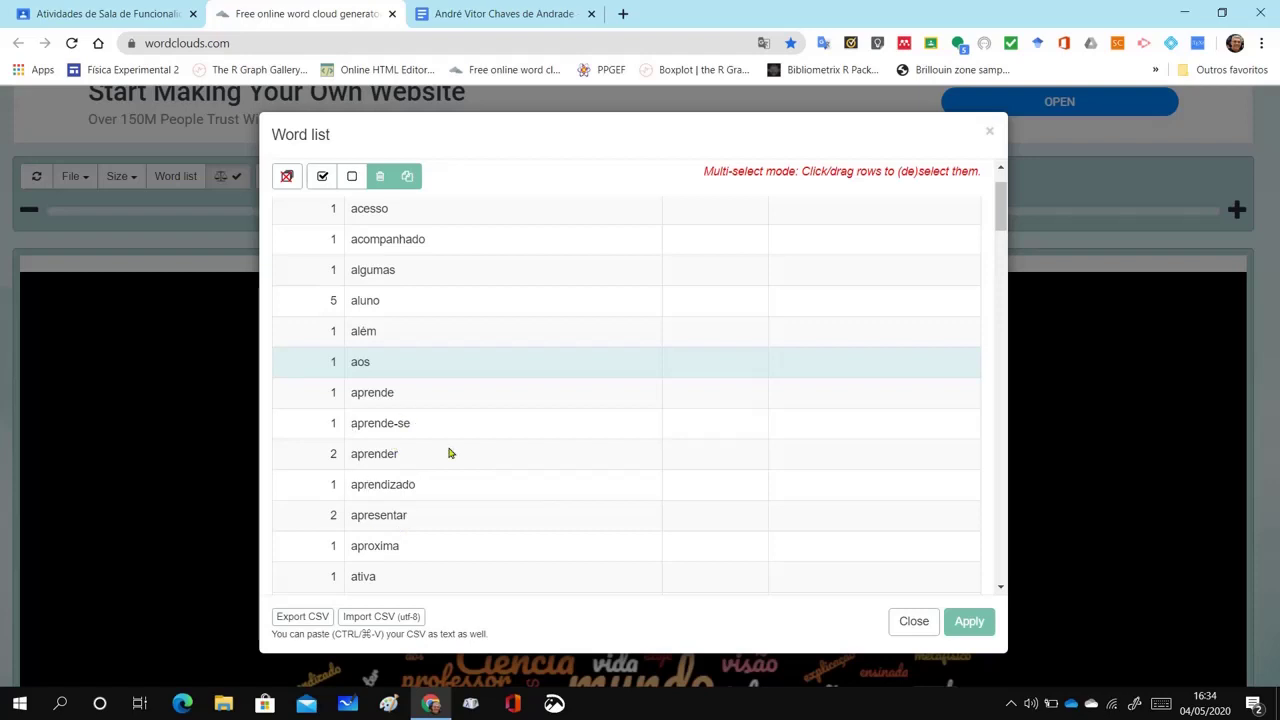
{"action": "scroll", "coordinate": [435, 450], "scroll_direction": "down", "scroll_amount": 2}
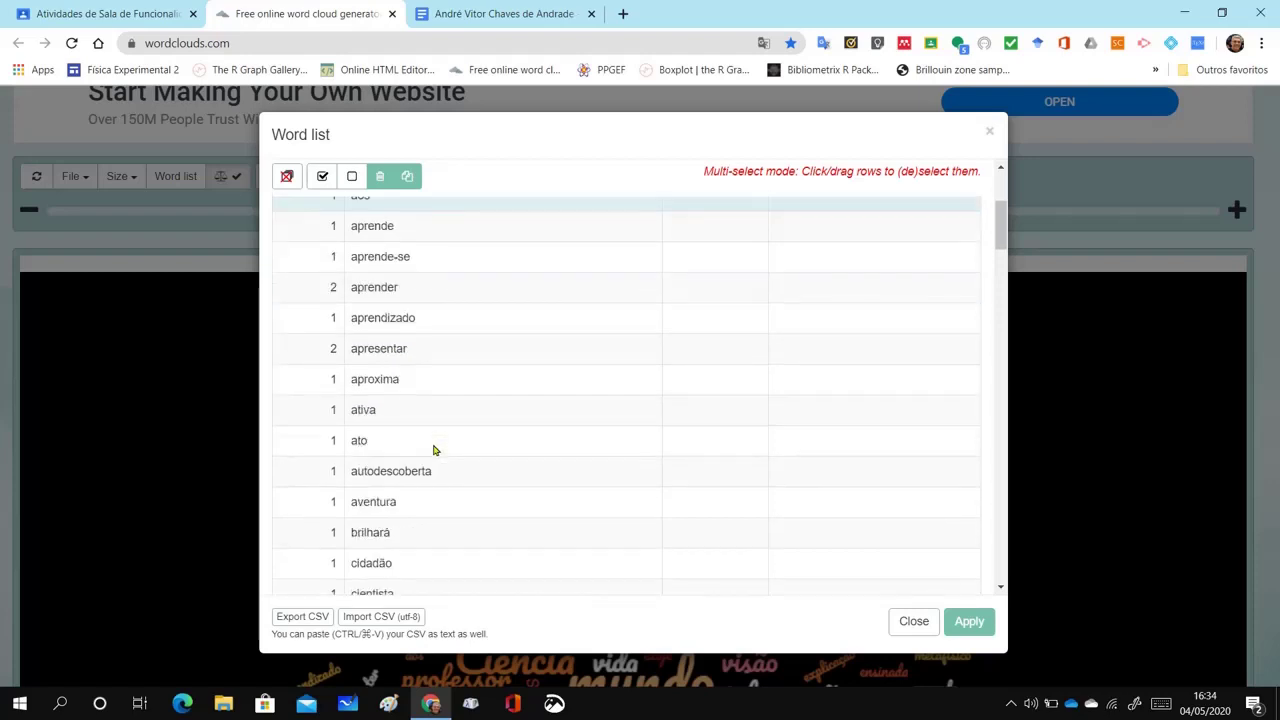
{"action": "scroll", "coordinate": [428, 451], "scroll_direction": "down", "scroll_amount": 1}
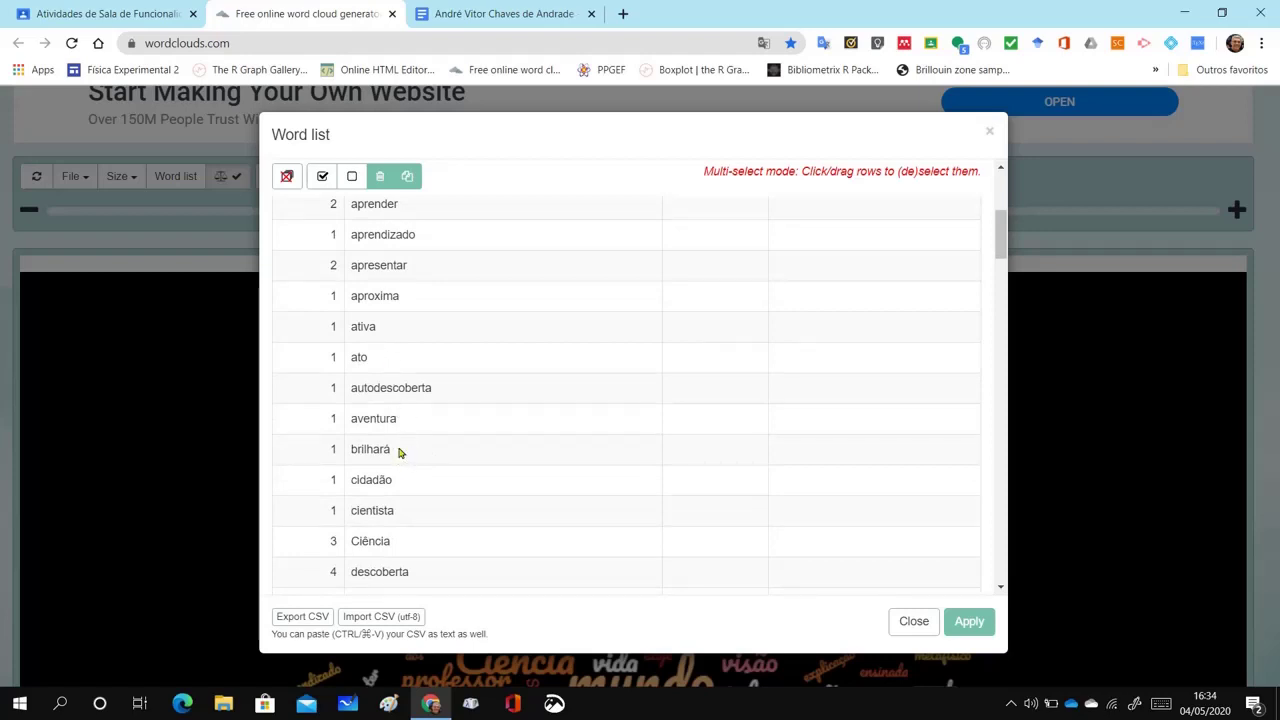
{"action": "scroll", "coordinate": [401, 452], "scroll_direction": "down", "scroll_amount": 1}
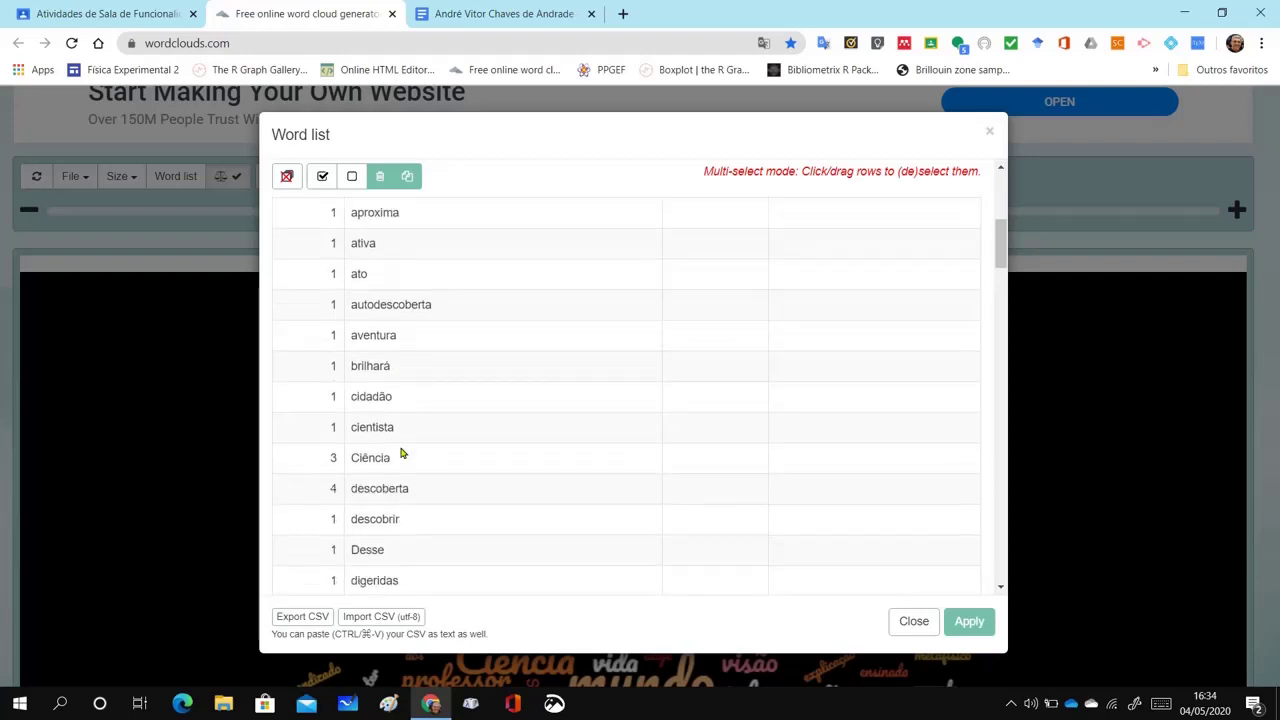
{"action": "scroll", "coordinate": [401, 454], "scroll_direction": "down", "scroll_amount": 1}
{"action": "scroll", "coordinate": [401, 453], "scroll_direction": "down", "scroll_amount": 1}
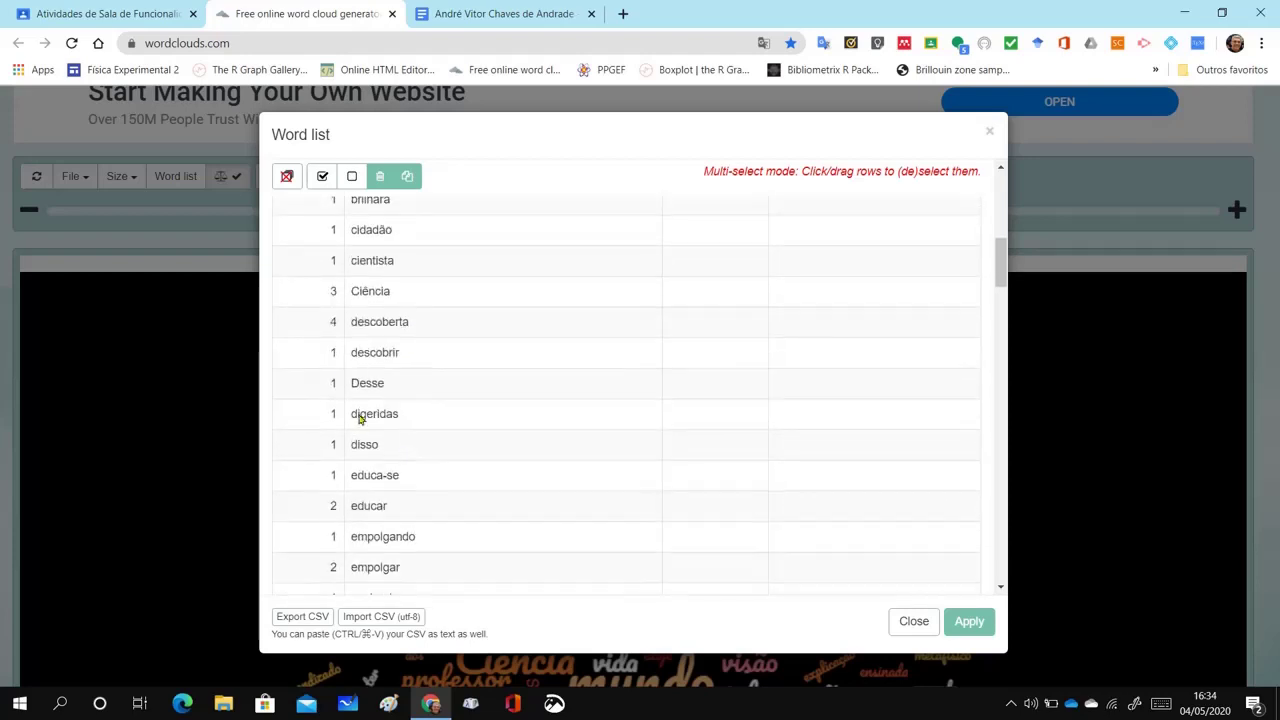
{"action": "left_click", "coordinate": [331, 390]}
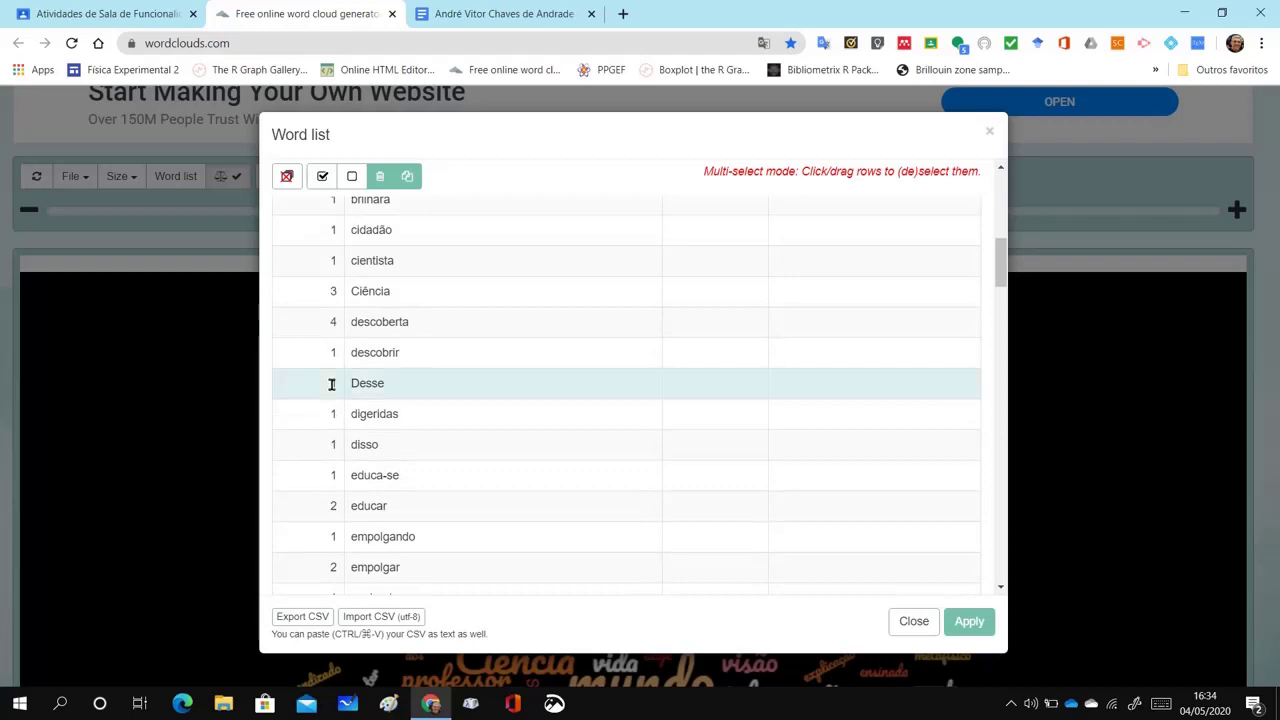
{"action": "left_click", "coordinate": [331, 446]}
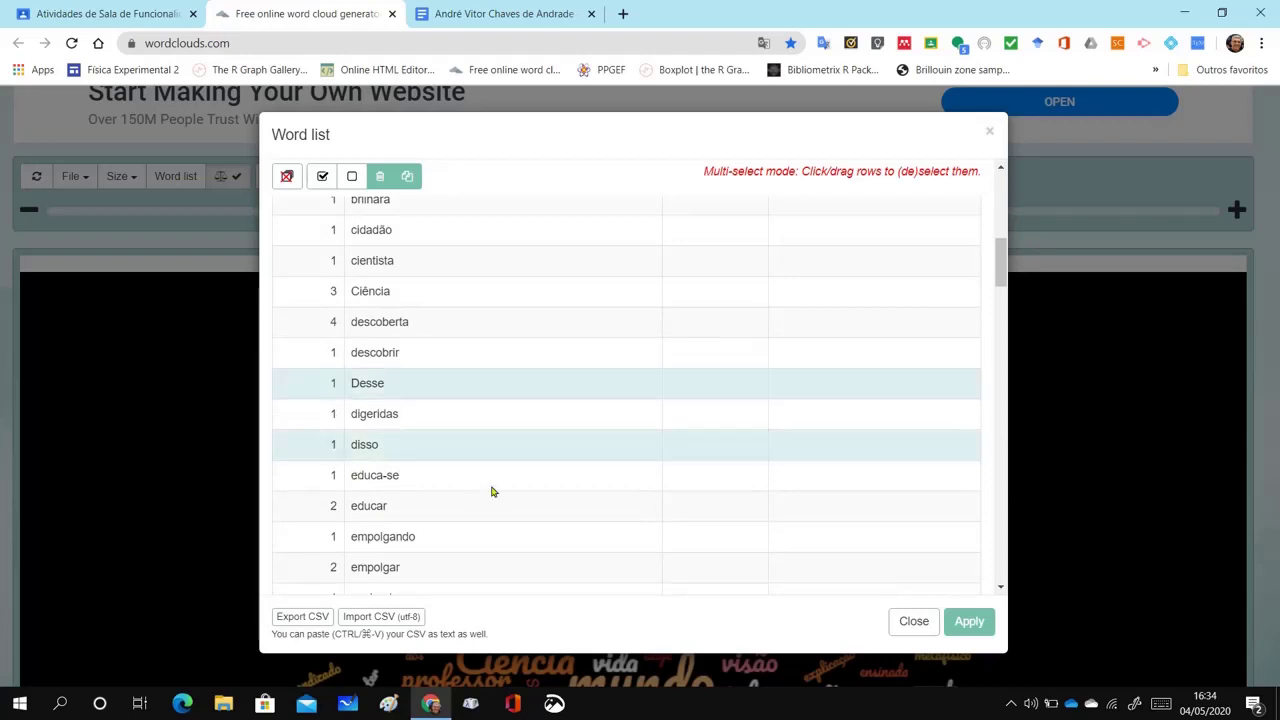
{"action": "scroll", "coordinate": [490, 491], "scroll_direction": "down", "scroll_amount": 1}
{"action": "scroll", "coordinate": [485, 315], "scroll_direction": "up", "scroll_amount": 10}
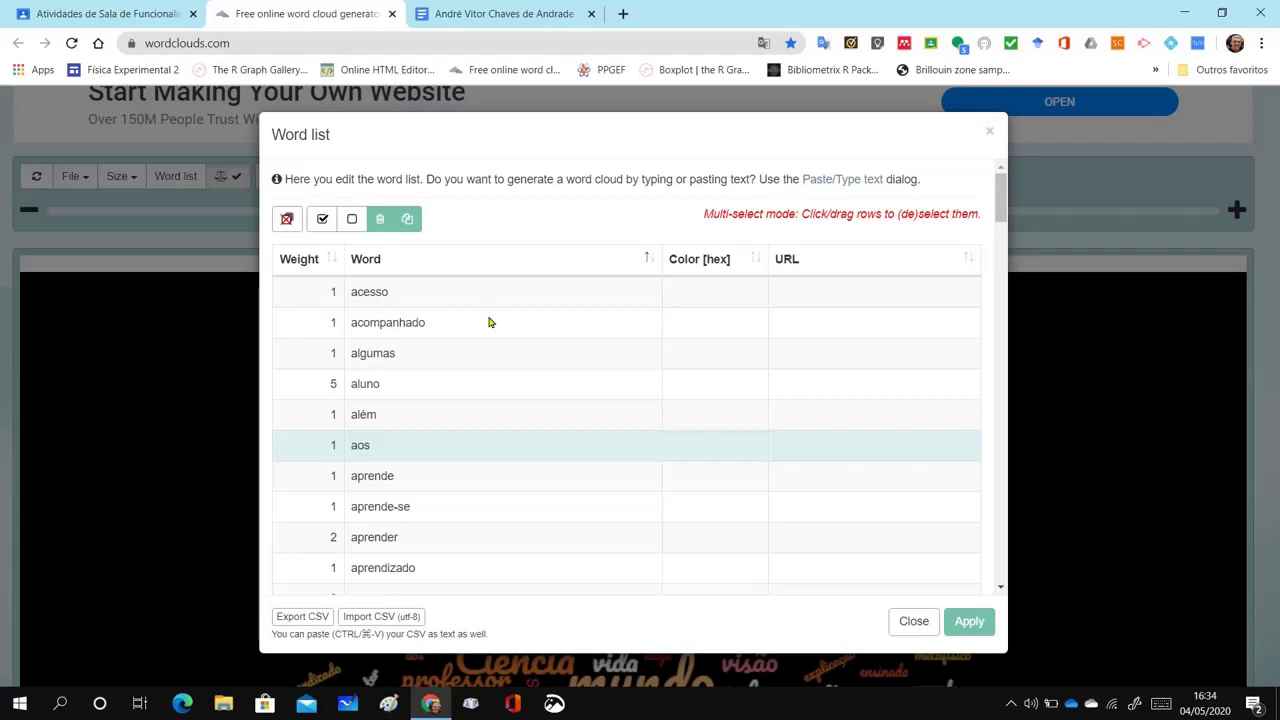
{"action": "left_click", "coordinate": [380, 220]}
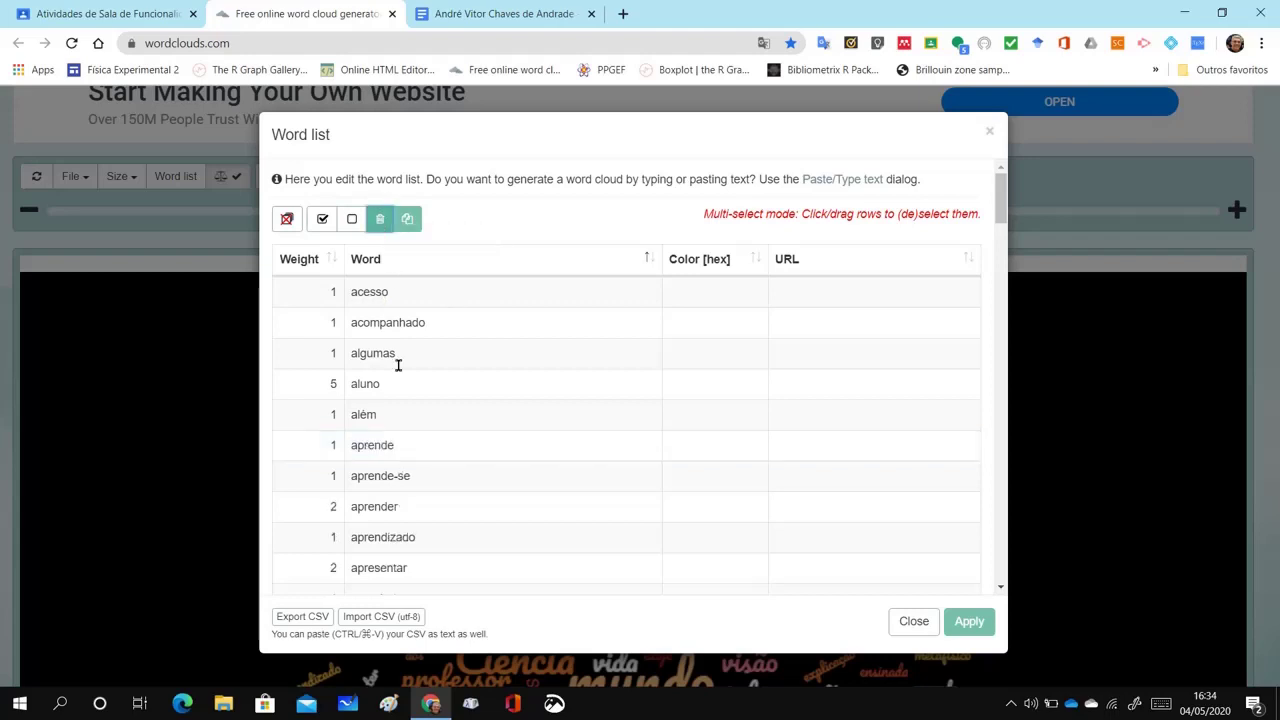
Scroll the word list, then close it to return to the word cloud
{"action": "mouse_move", "coordinate": [1001, 219]}
{"action": "left_mouse_down"}
{"action": "mouse_move", "coordinate": [1001, 565]}
{"action": "mouse_move", "coordinate": [986, 249]}
{"action": "mouse_move", "coordinate": [1003, 200]}
{"action": "left_mouse_up"}
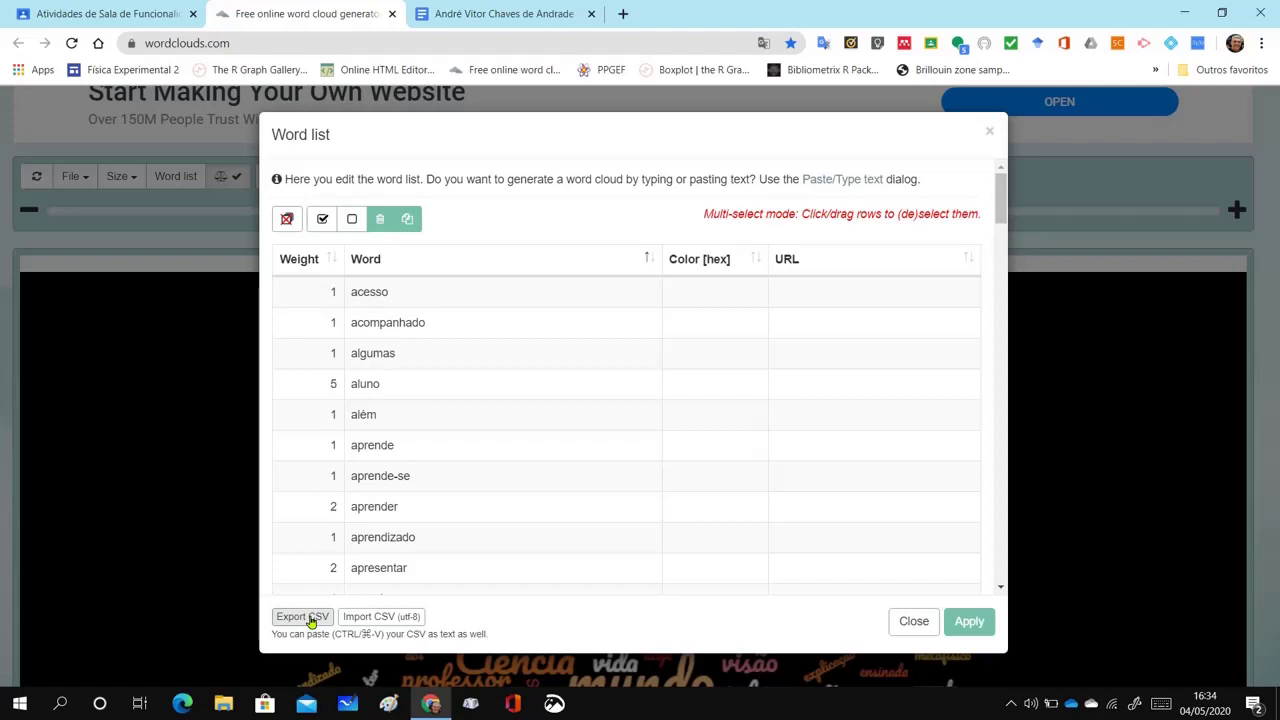
{"action": "left_click", "coordinate": [914, 626]}
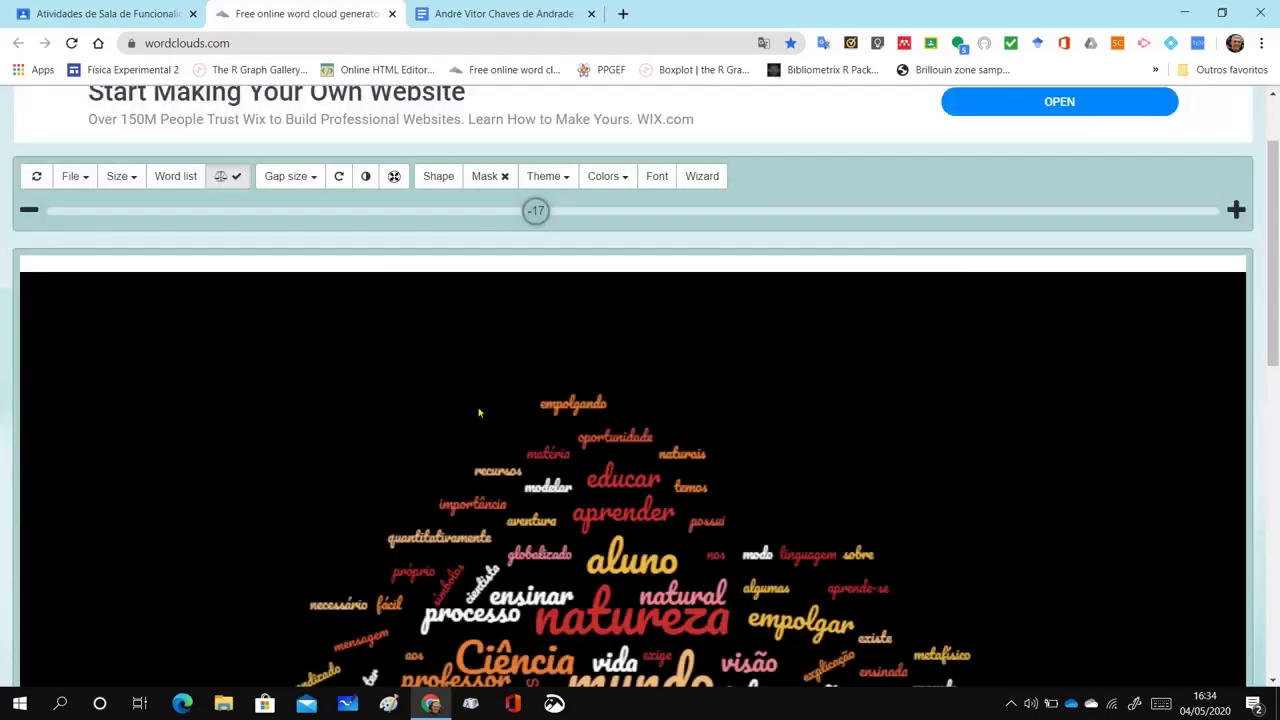
Save the cloud as a PNG named 'pcrqueensinarfisicaresumo', then cancel the save window
{"action": "scroll", "coordinate": [484, 425], "scroll_direction": "down", "scroll_amount": 3}
{"action": "scroll", "coordinate": [525, 437], "scroll_direction": "up", "scroll_amount": 3}
{"action": "left_click", "coordinate": [85, 179]}
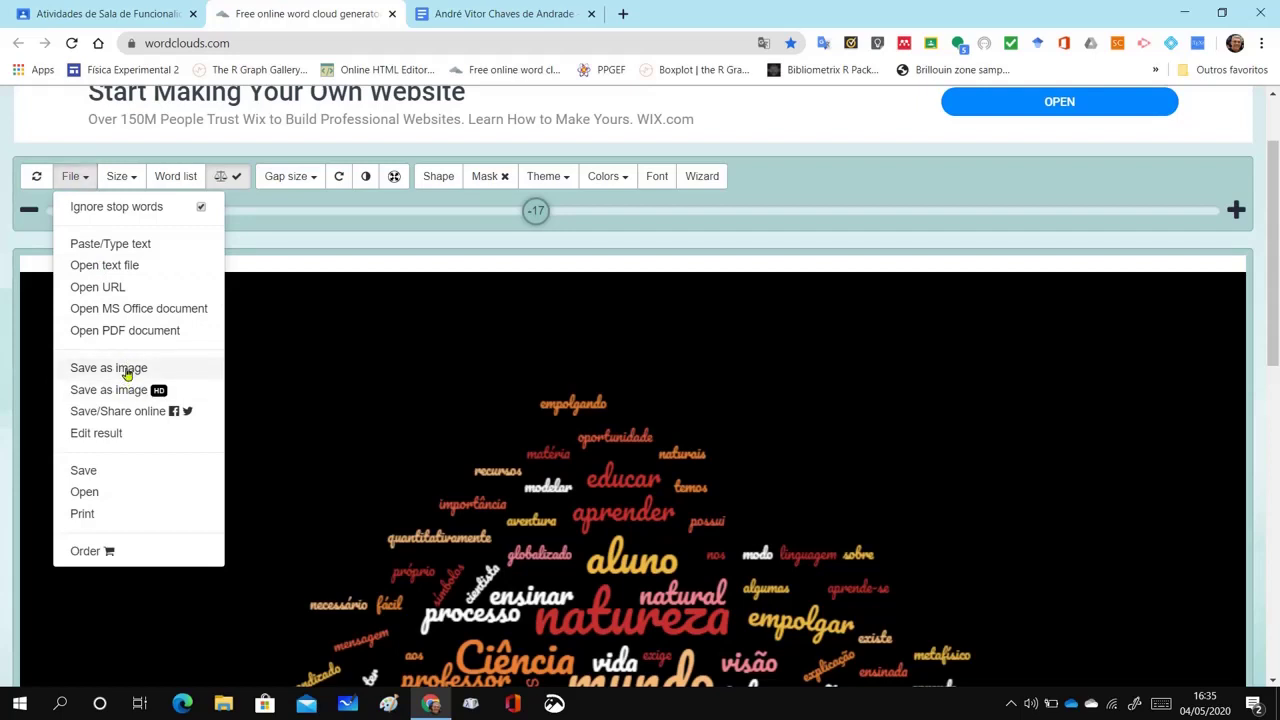
{"action": "left_click", "coordinate": [127, 373]}
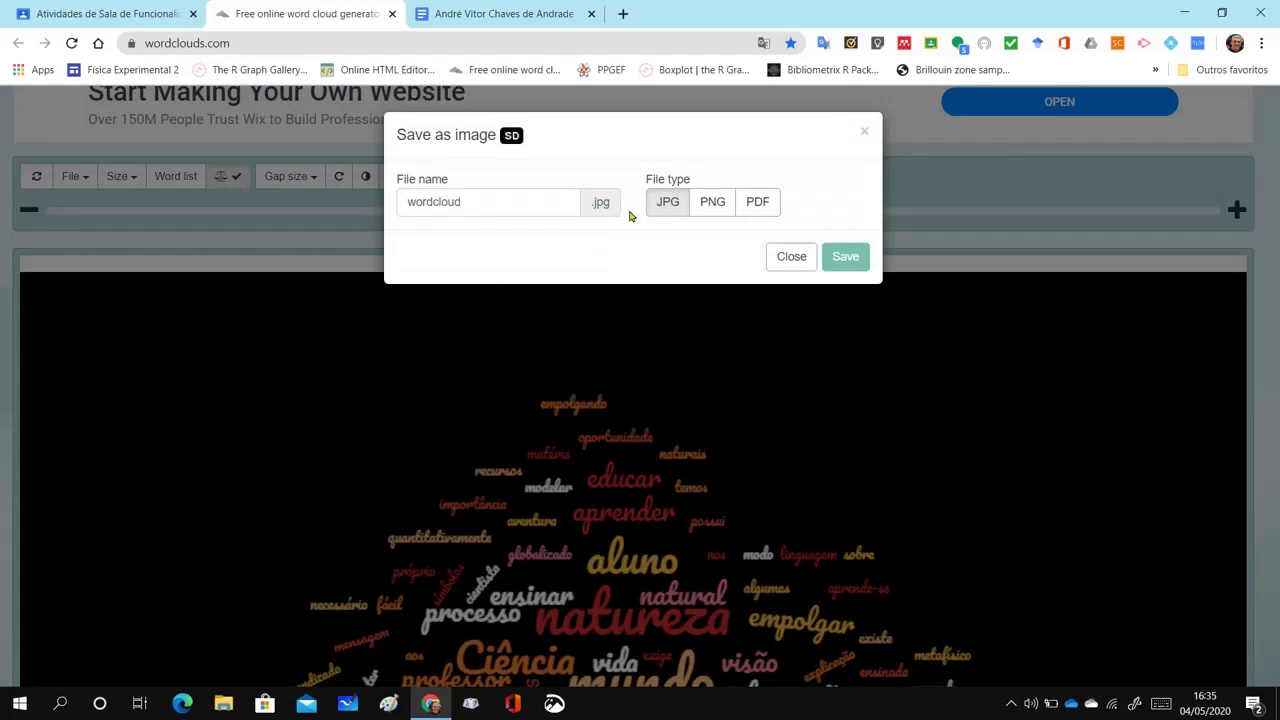
{"action": "left_click", "coordinate": [709, 211]}
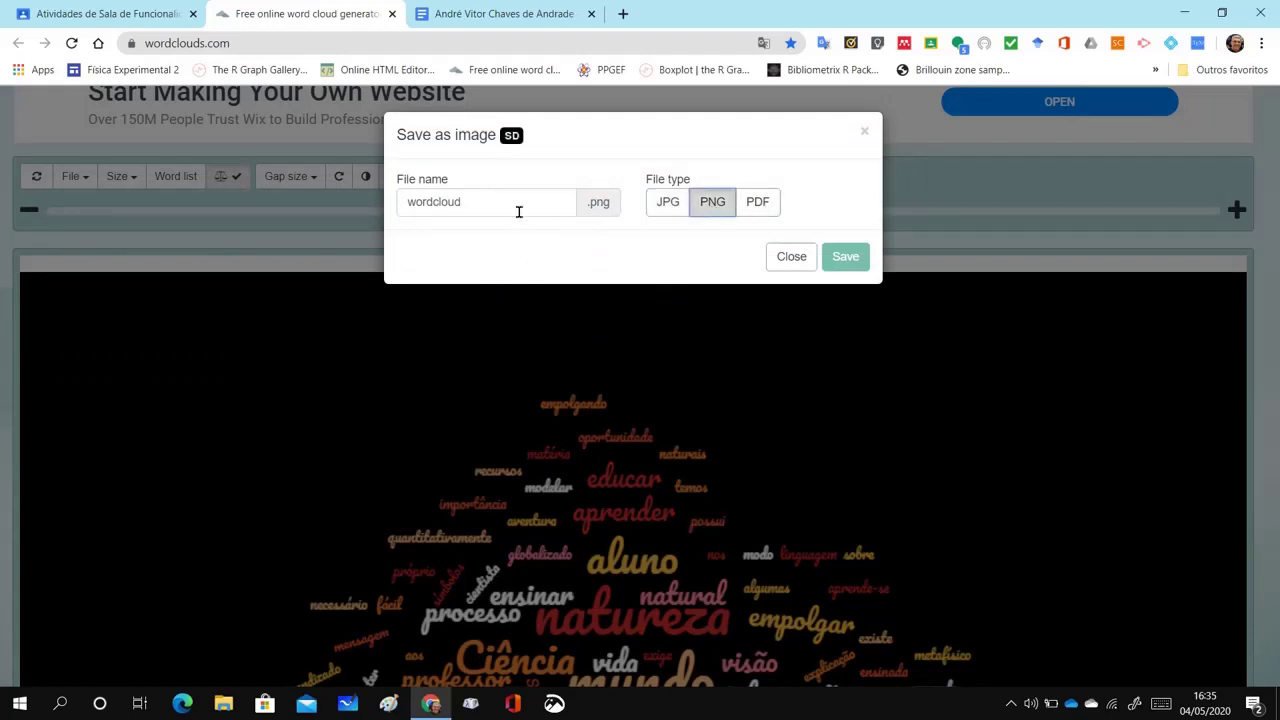
{"action": "left_click_drag", "start_coordinate": [514, 203], "coordinate": [391, 206]}
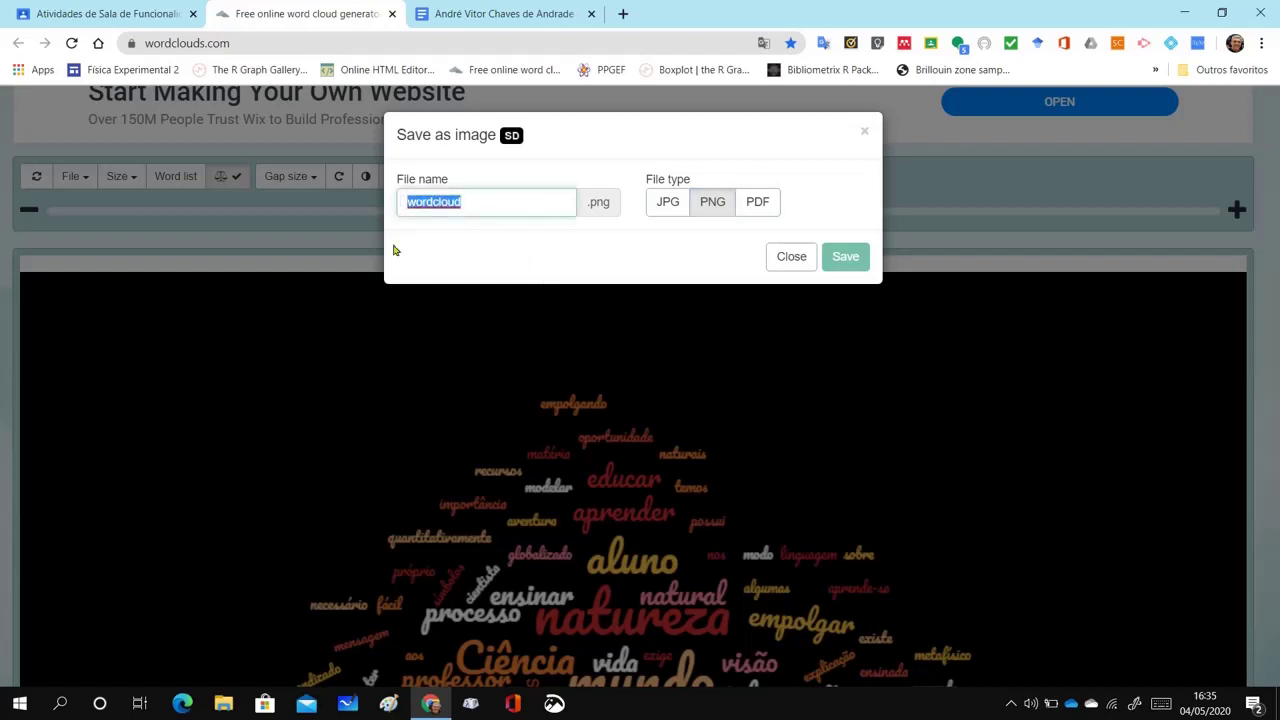
{"action": "type", "text": "pc"}
{"action": "type", "text": "rqueensinar"}
{"action": "type", "text": "fisica"}
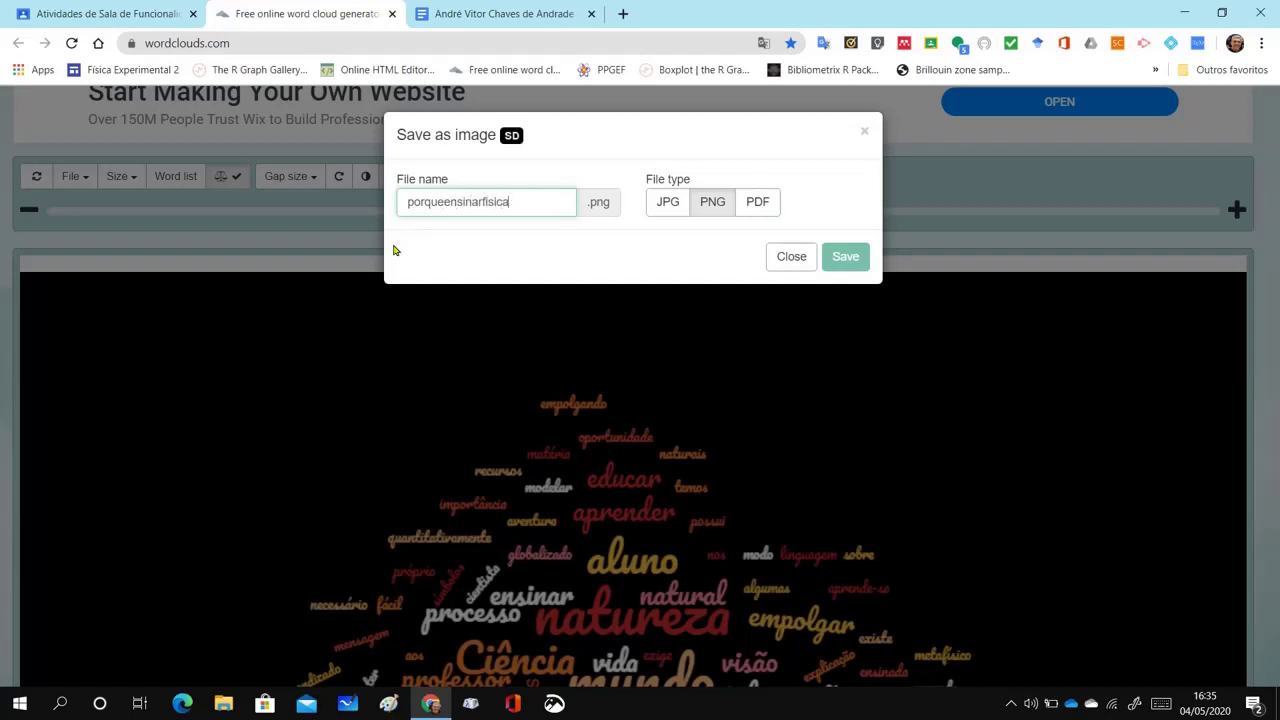
{"action": "type", "text": "resumo"}
{"action": "left_click", "coordinate": [834, 259]}
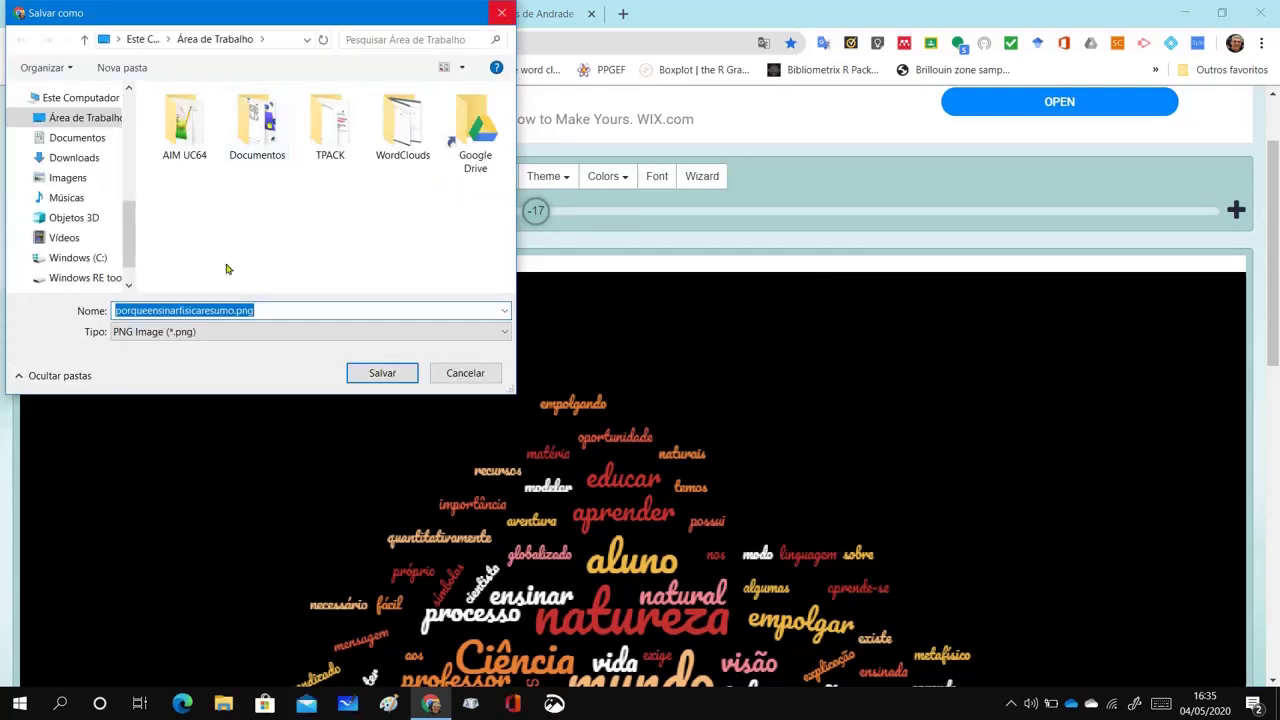
{"action": "left_click", "coordinate": [458, 371]}
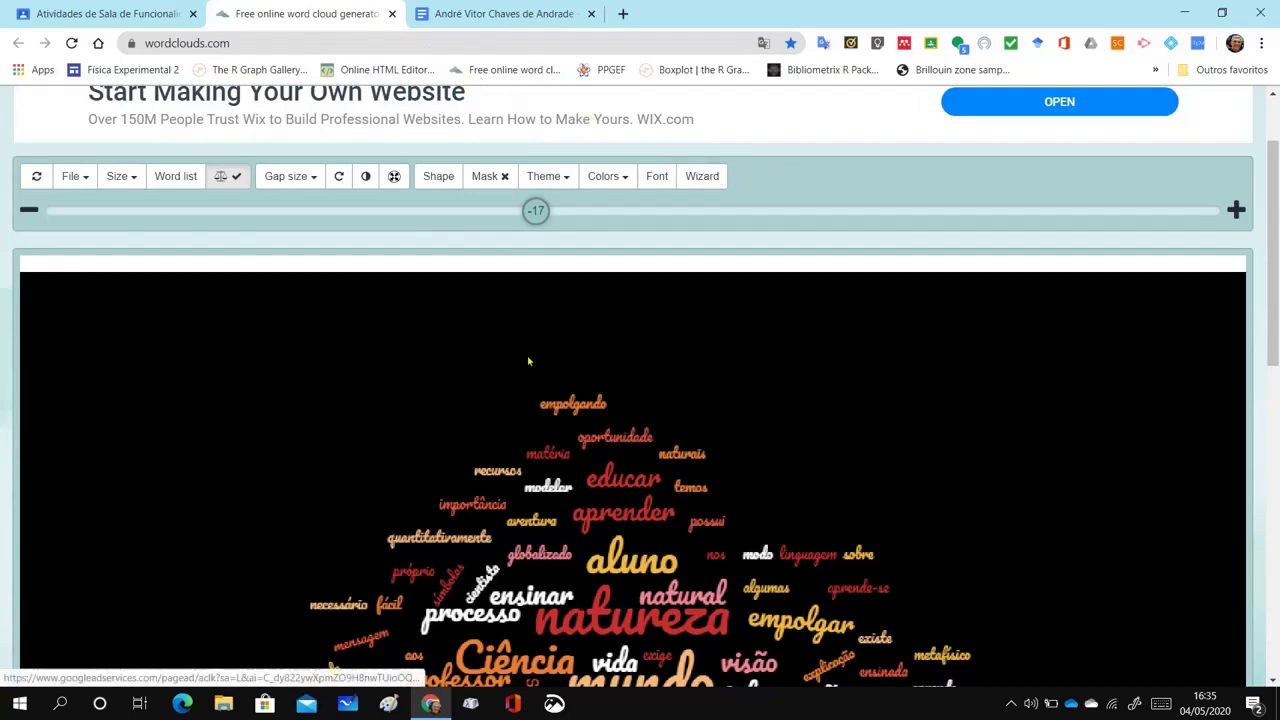
Look over the finished word cloud and close the wordclouds.com tab
{"action": "scroll", "coordinate": [529, 361], "scroll_direction": "up", "scroll_amount": 1}
{"action": "scroll", "coordinate": [528, 365], "scroll_direction": "down", "scroll_amount": 3}
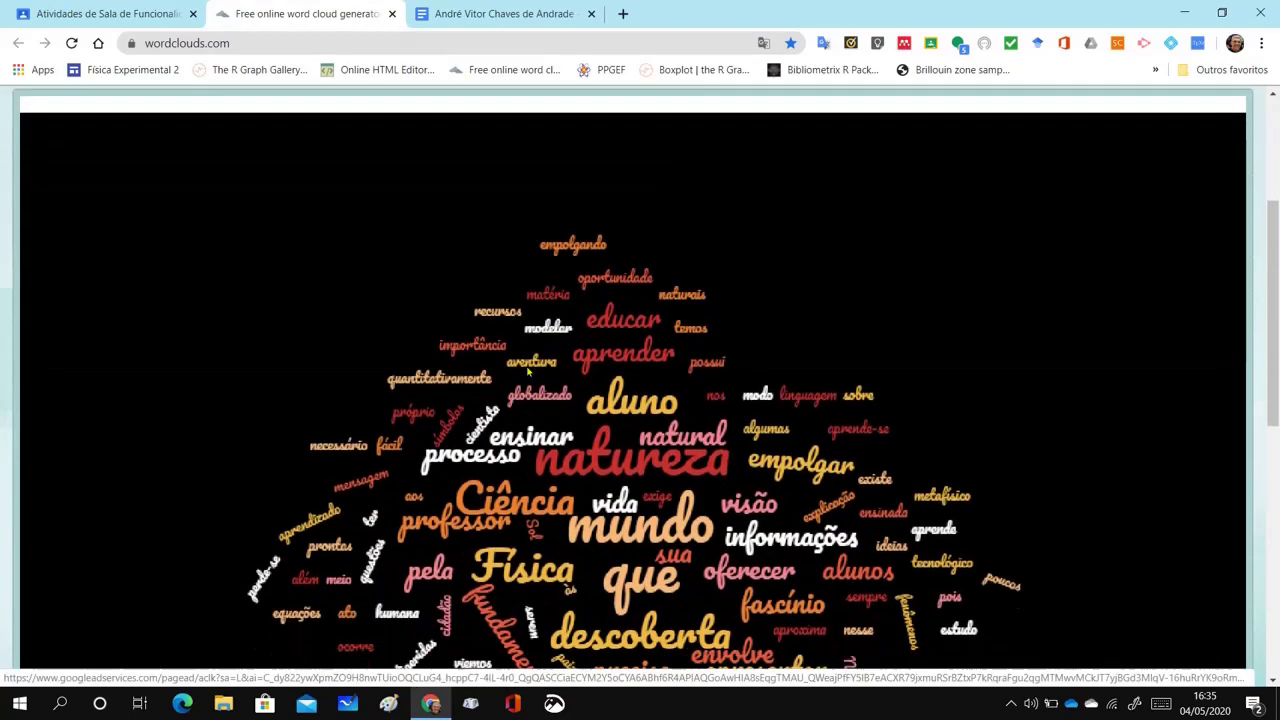
{"action": "scroll", "coordinate": [528, 370], "scroll_direction": "down", "scroll_amount": 2}
{"action": "scroll", "coordinate": [526, 371], "scroll_direction": "up", "scroll_amount": 5}
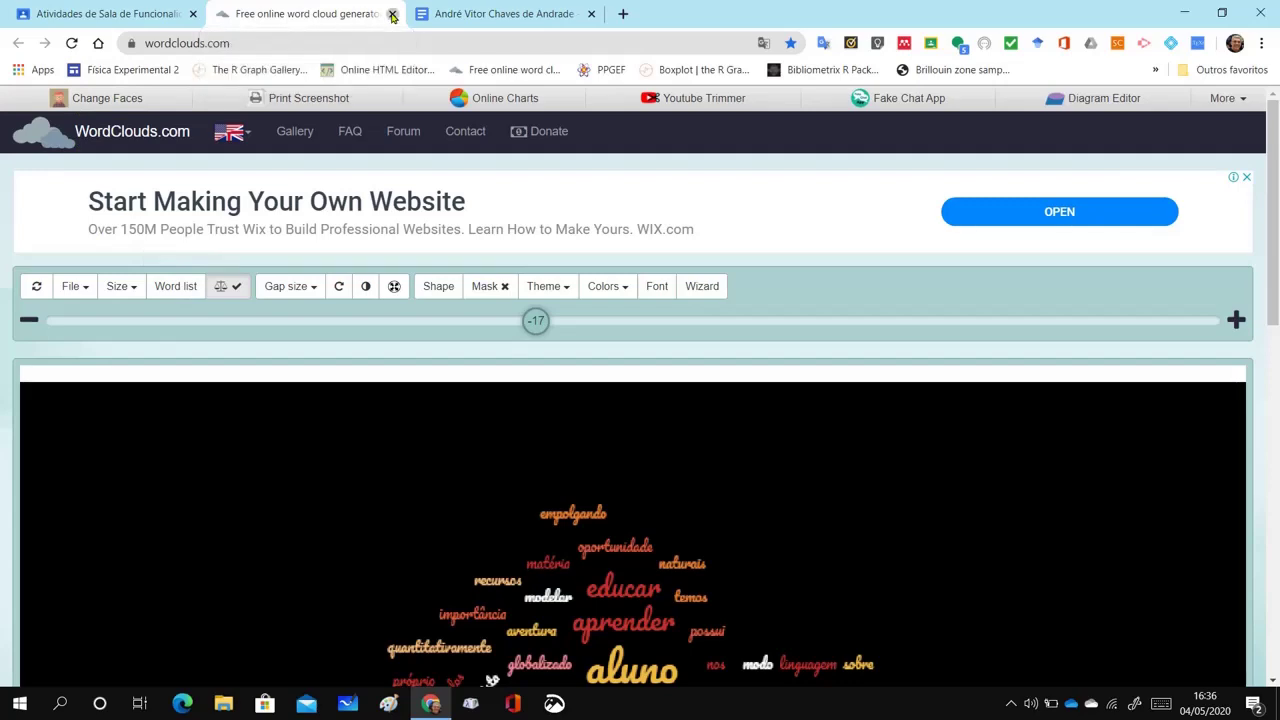
{"action": "left_click", "coordinate": [392, 14]}
Back in Classroom, open Nuvem de Palavras and show the Adicionar ou criar options
{"action": "left_click", "coordinate": [127, 12]}
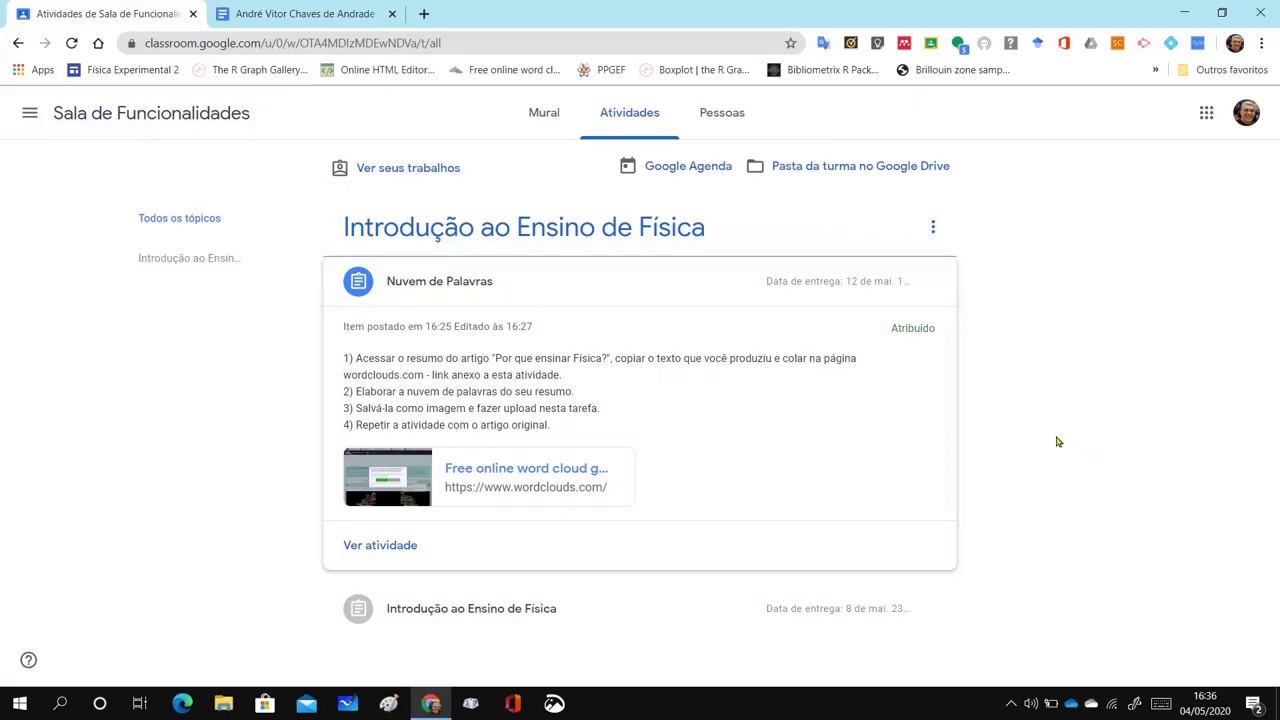
{"action": "left_click", "coordinate": [381, 547]}
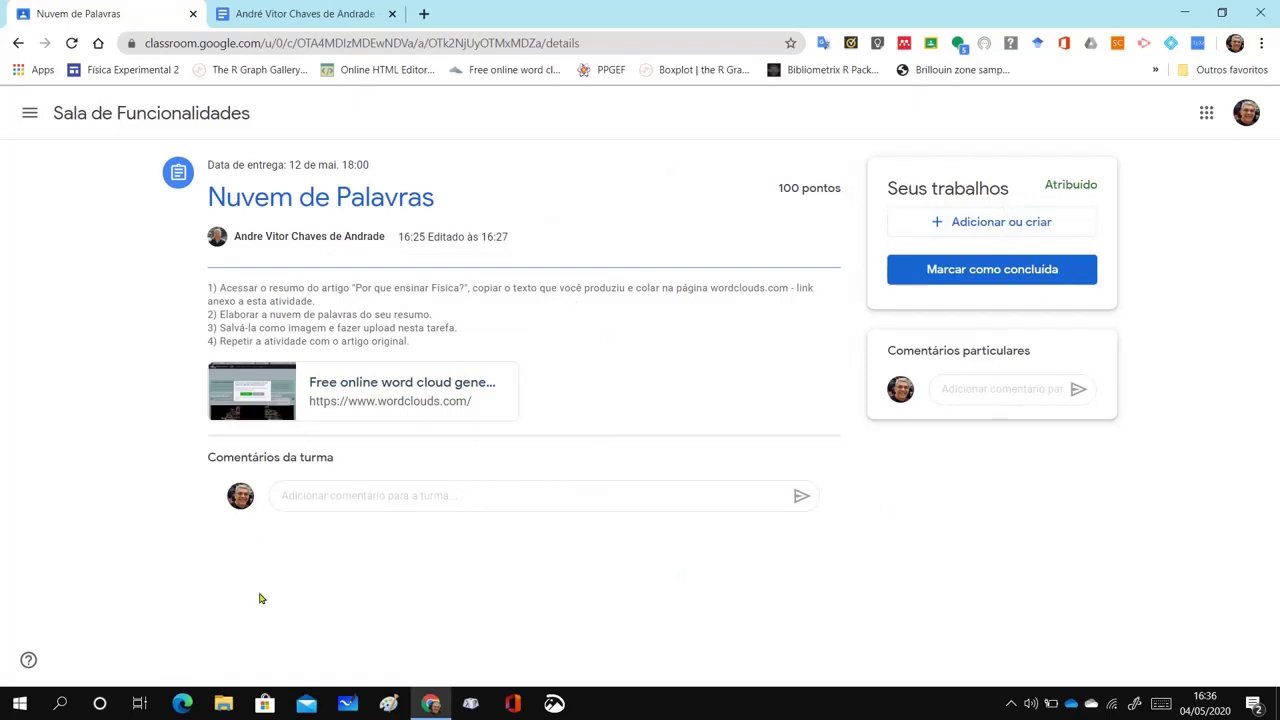
{"action": "left_click", "coordinate": [1012, 222]}
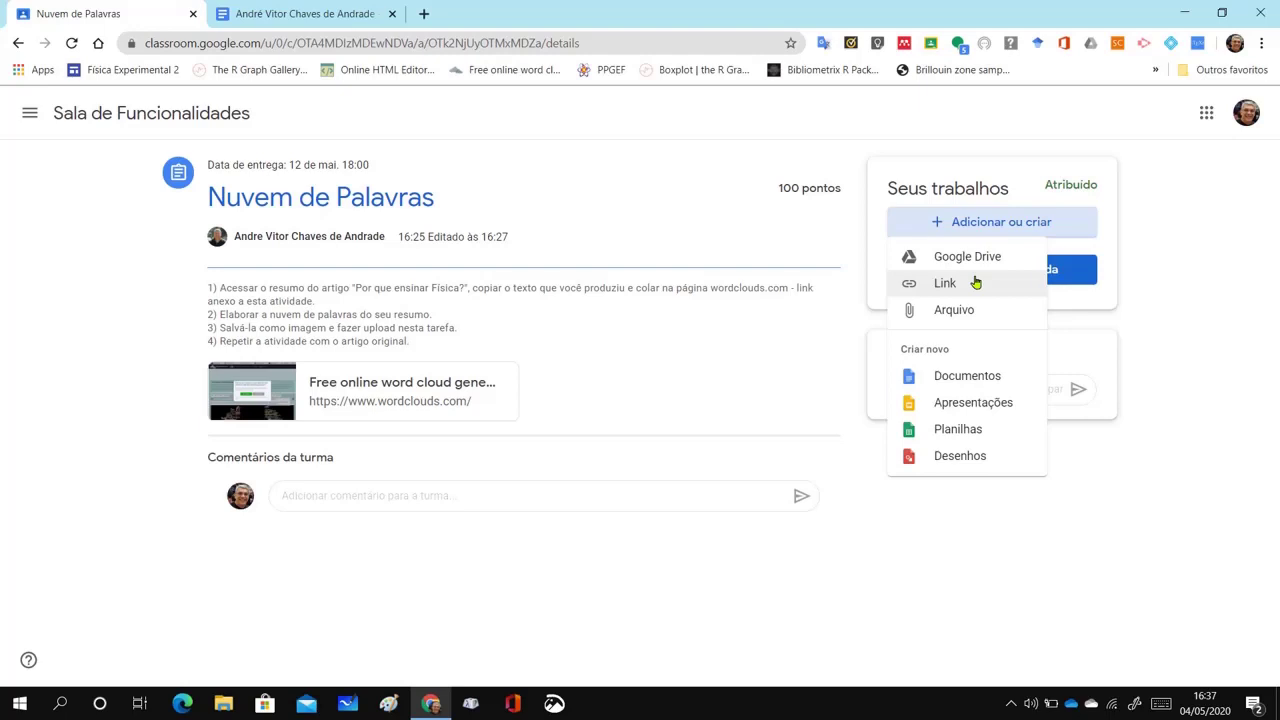
Choose Google Drive as the attachment source and select the first word-cloud image
{"action": "left_click", "coordinate": [985, 258]}
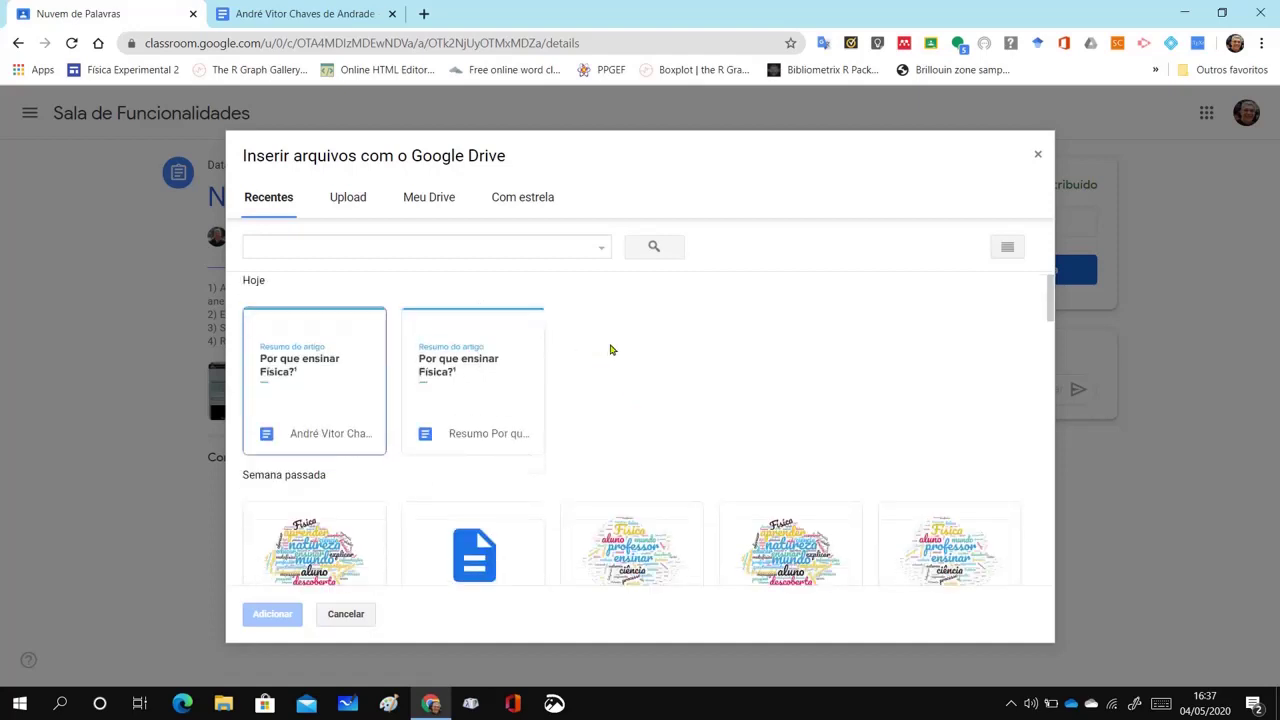
{"action": "scroll", "coordinate": [610, 350], "scroll_direction": "down", "scroll_amount": 3}
{"action": "left_click", "coordinate": [336, 428]}
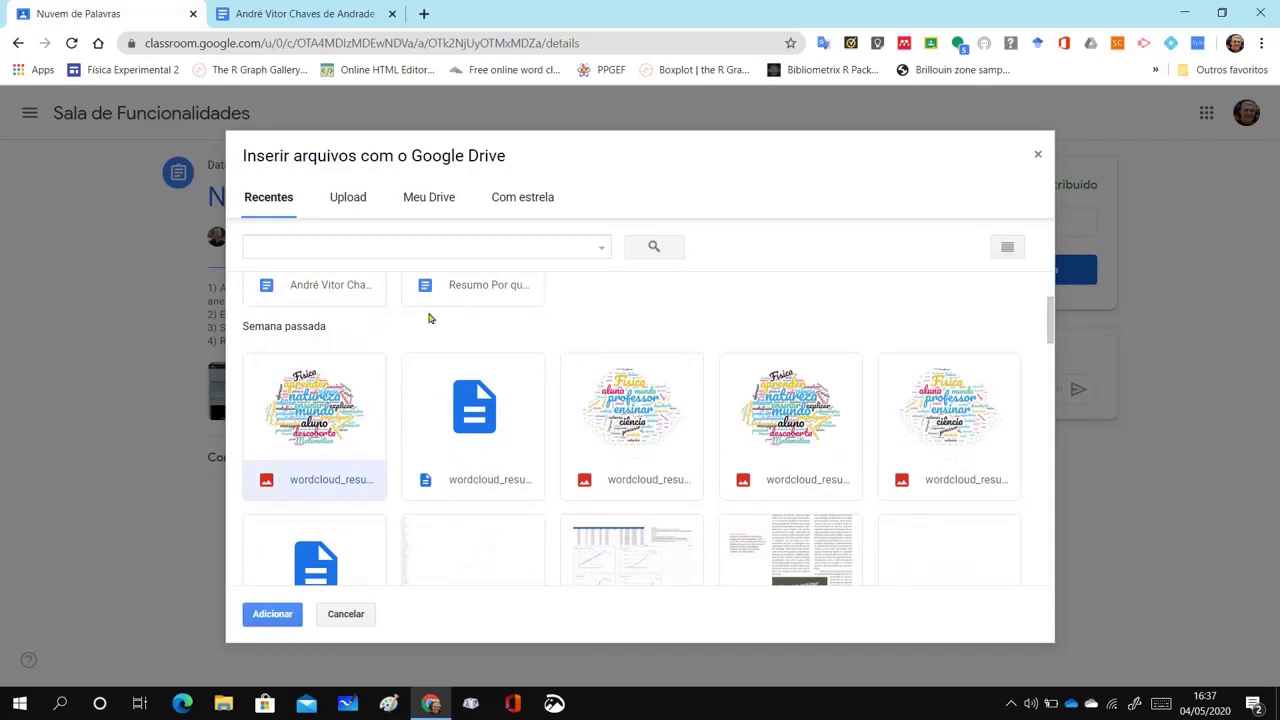
{"action": "scroll", "coordinate": [683, 434], "scroll_direction": "down", "scroll_amount": 3}
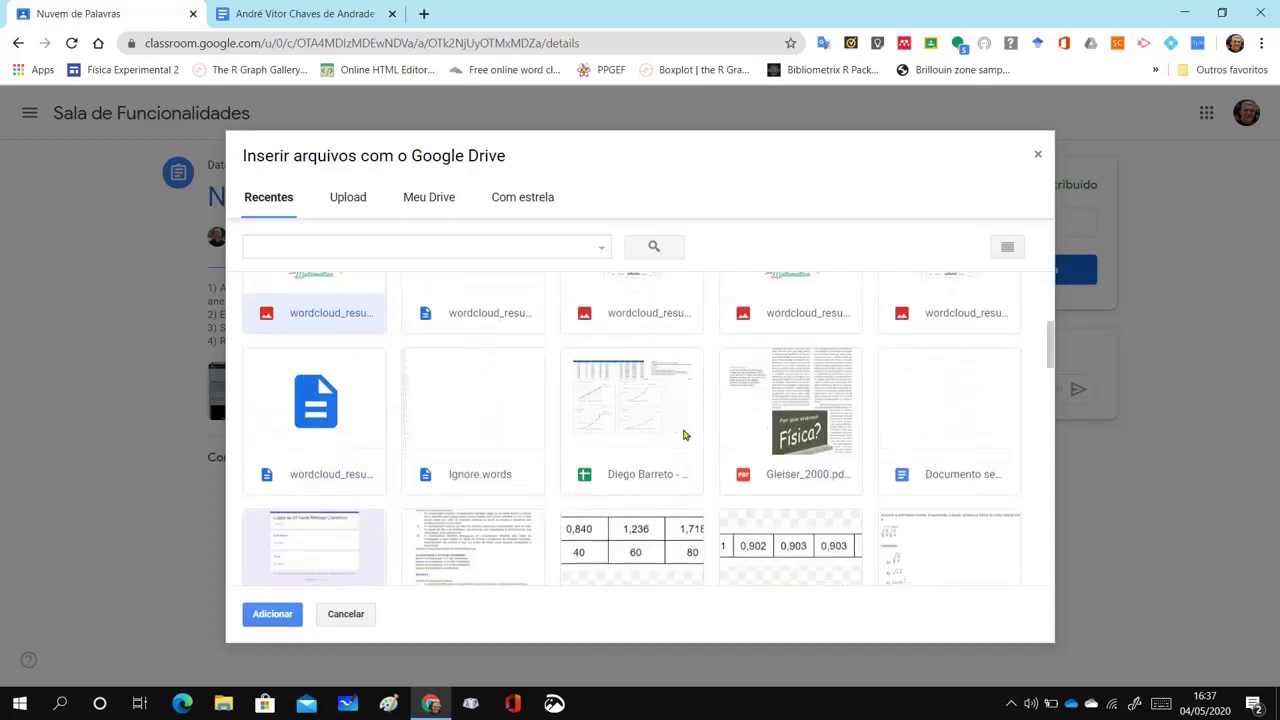
{"action": "scroll", "coordinate": [600, 385], "scroll_direction": "up", "scroll_amount": 5}
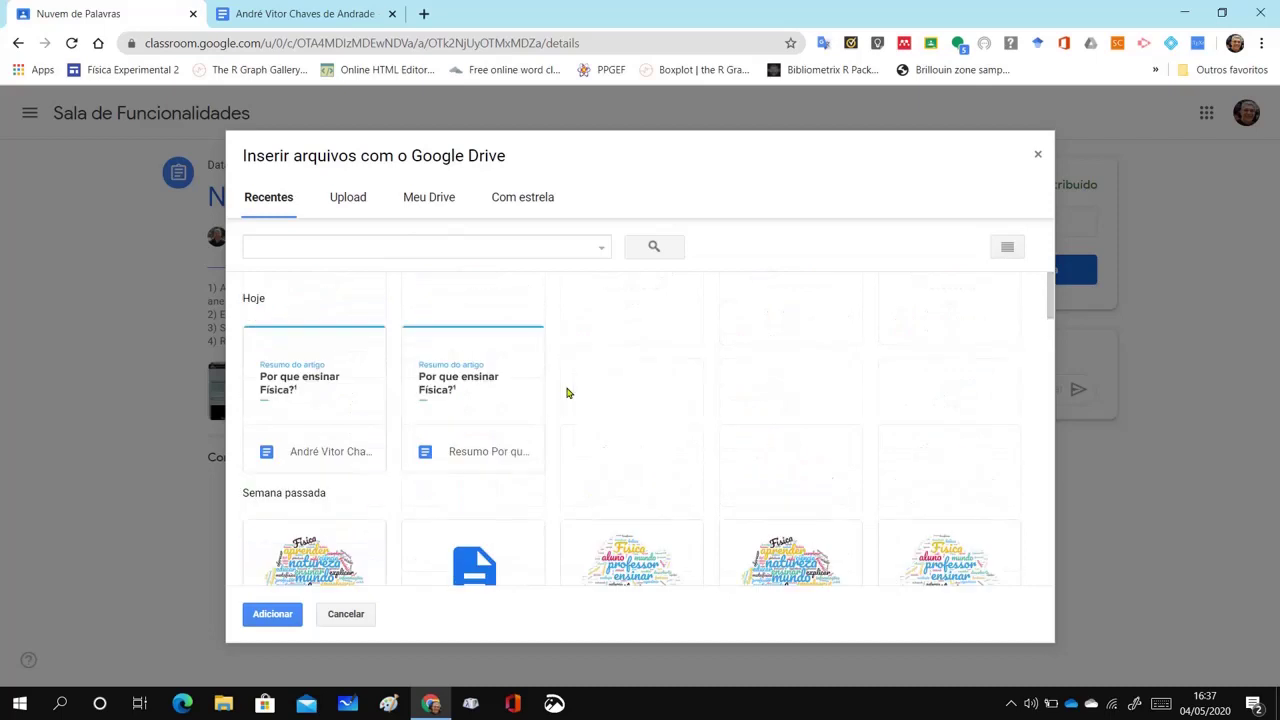
Browse Meu Drive to 00 Funcionalidades > Documentos > Exercício Por que ensinar Física?
{"action": "left_click", "coordinate": [424, 206]}
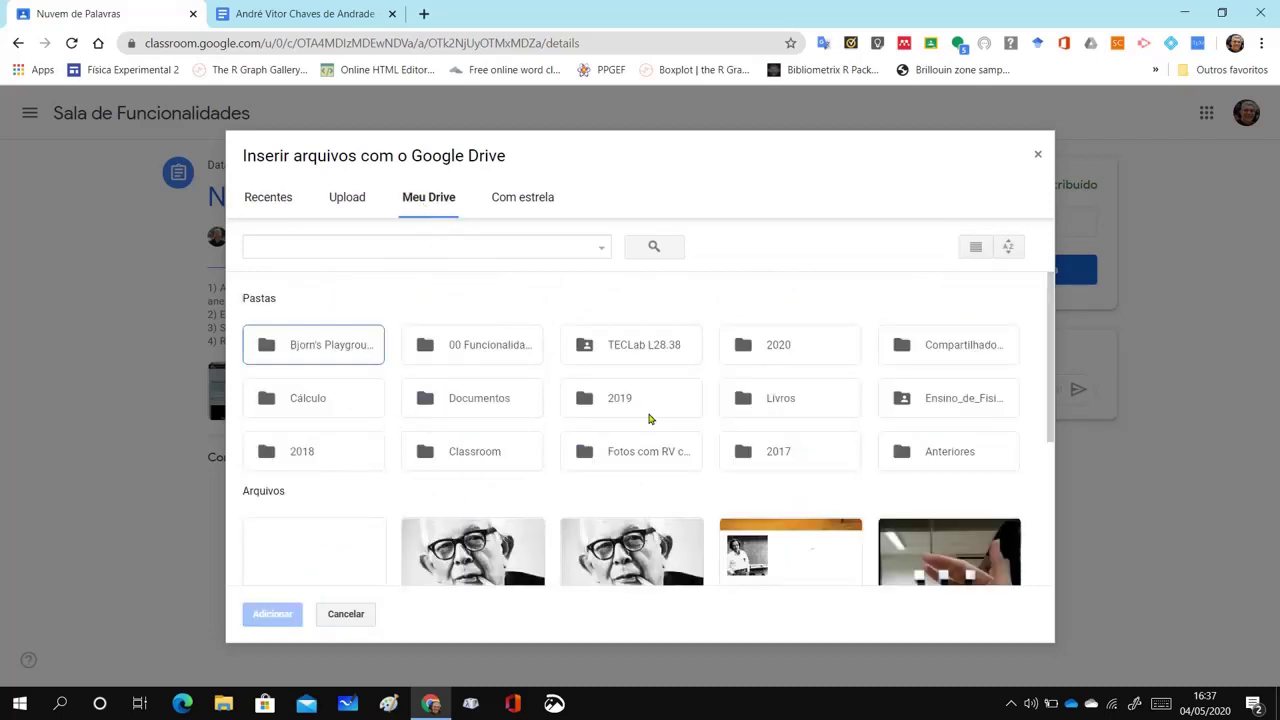
{"action": "double_click", "coordinate": [500, 345]}
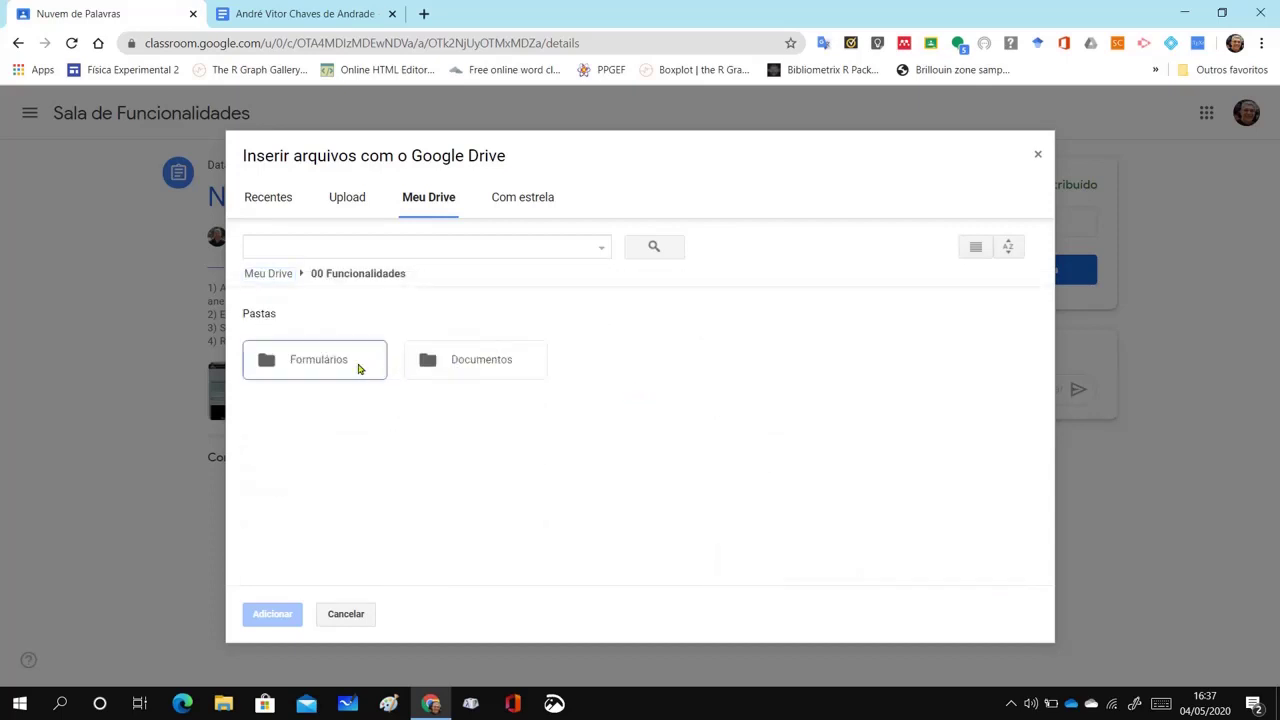
{"action": "double_click", "coordinate": [453, 362]}
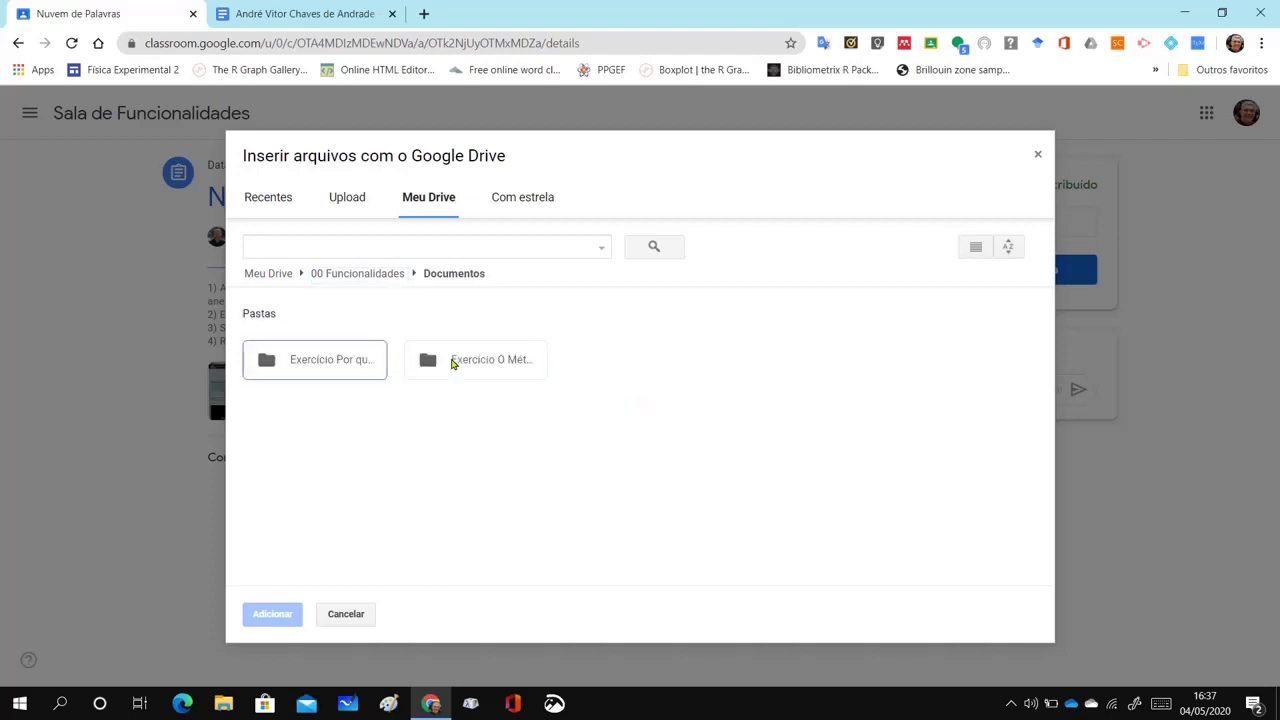
{"action": "double_click", "coordinate": [357, 363]}
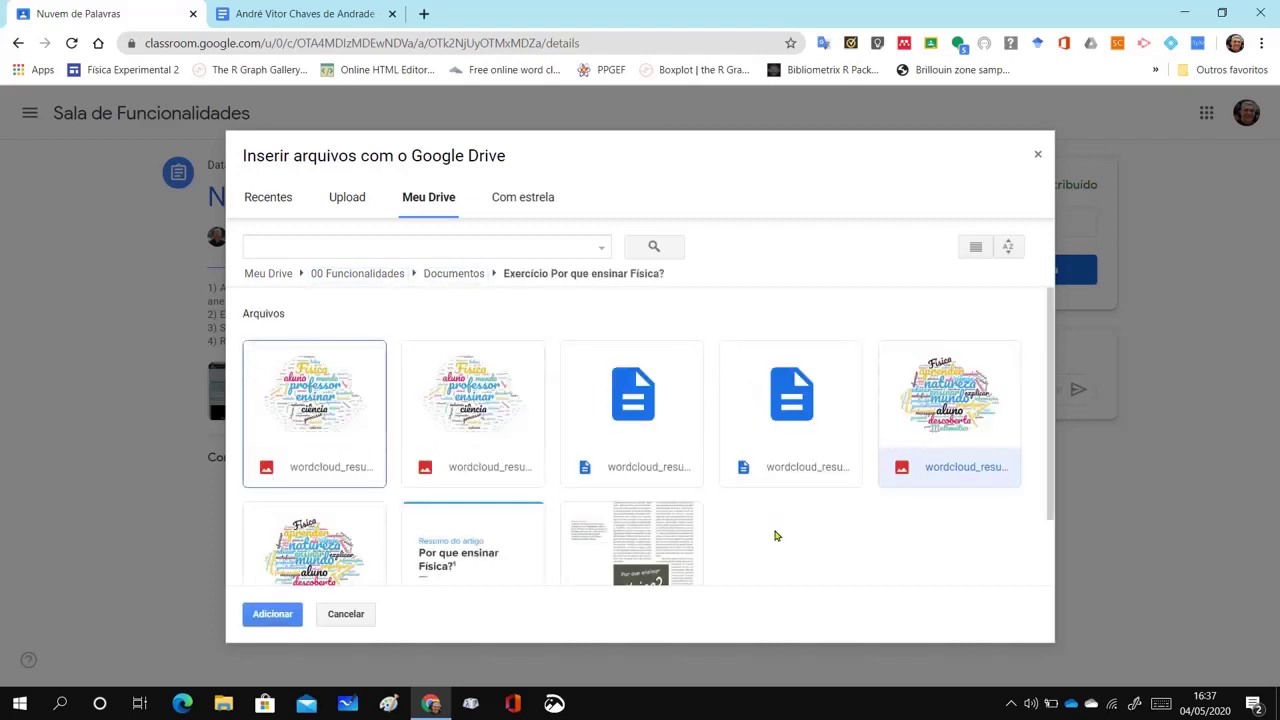
{"action": "scroll", "coordinate": [774, 537], "scroll_direction": "down", "scroll_amount": 1}
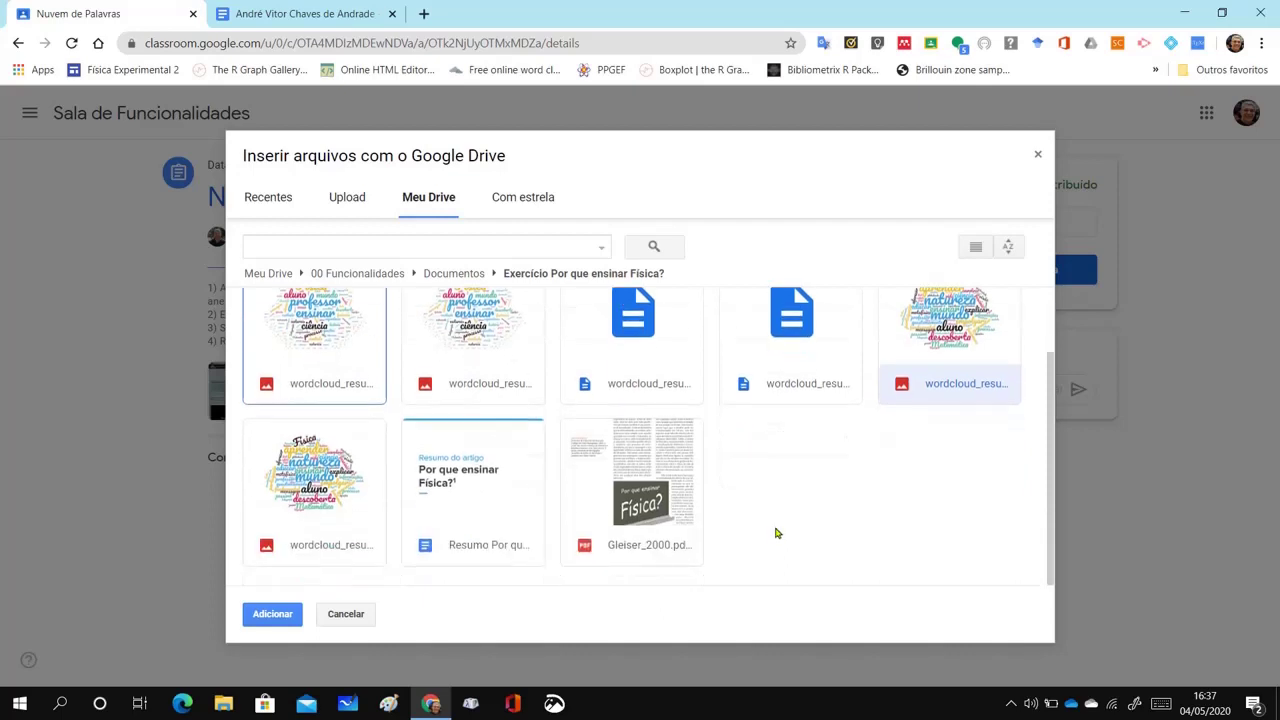
{"action": "scroll", "coordinate": [776, 533], "scroll_direction": "up", "scroll_amount": 1}
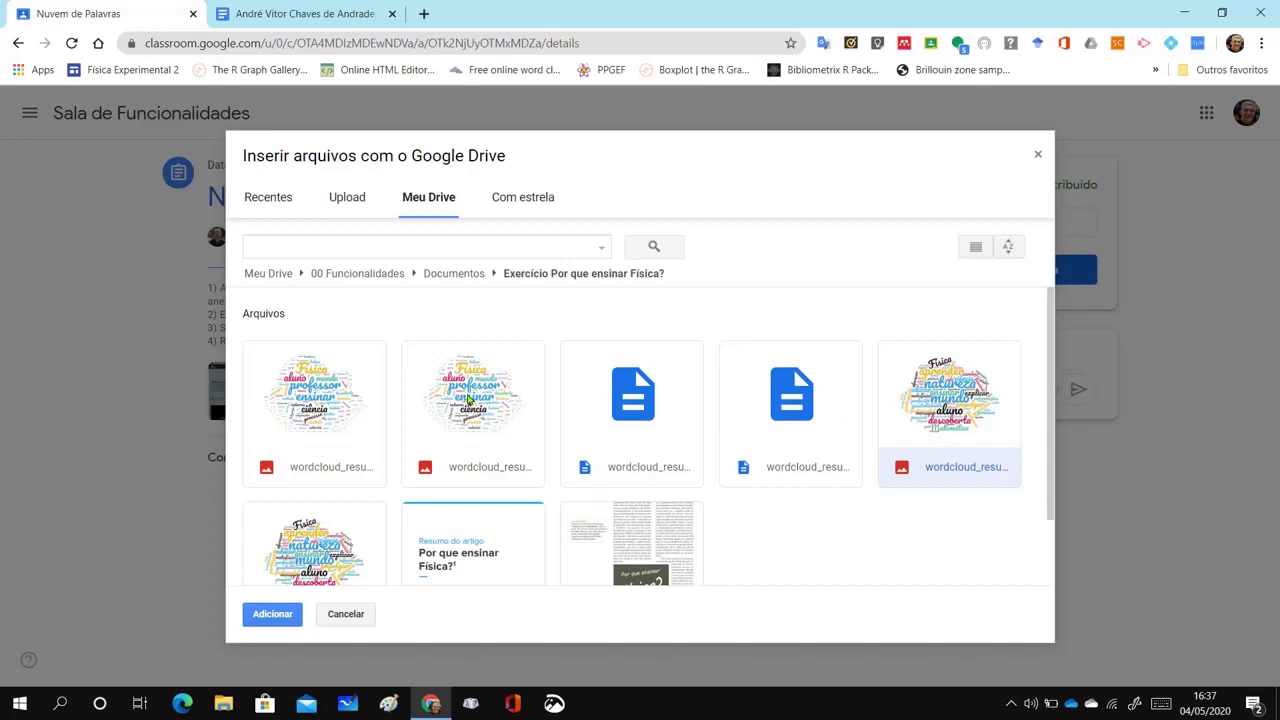
Select the first and fifth word-cloud images in that folder
{"action": "left_click", "coordinate": [328, 394]}
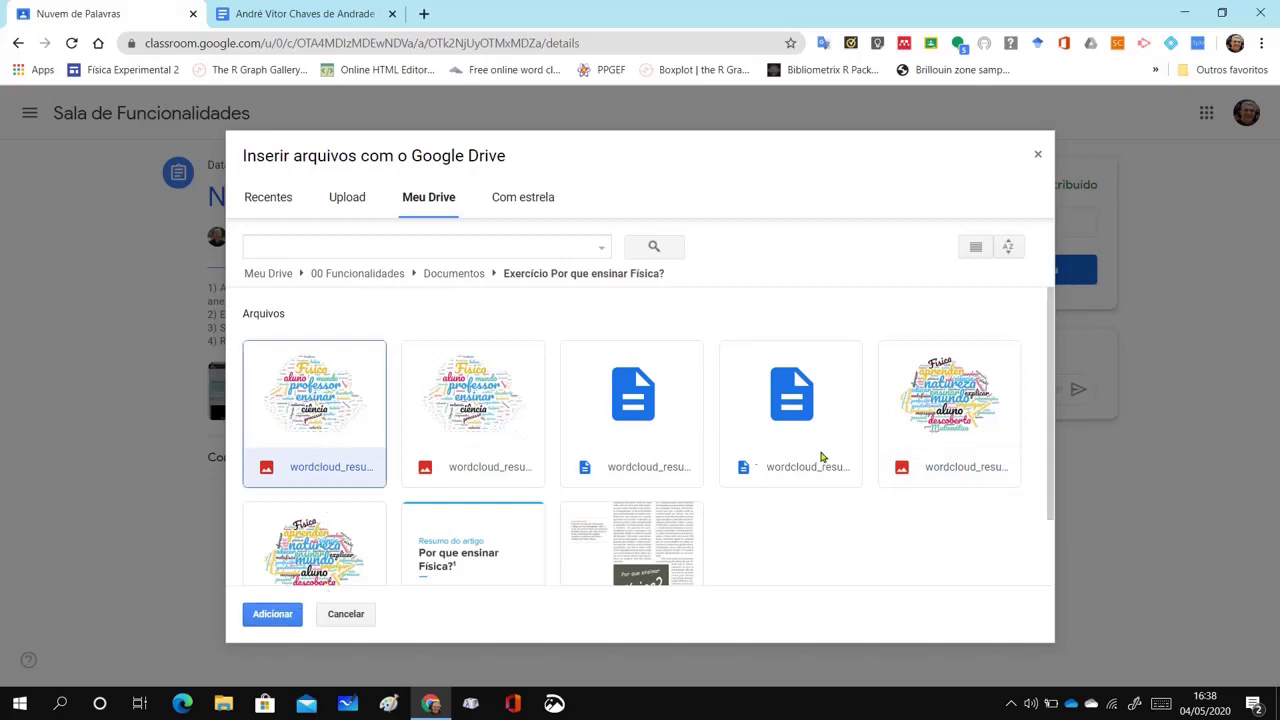
{"action": "left_click", "coordinate": [943, 408]}
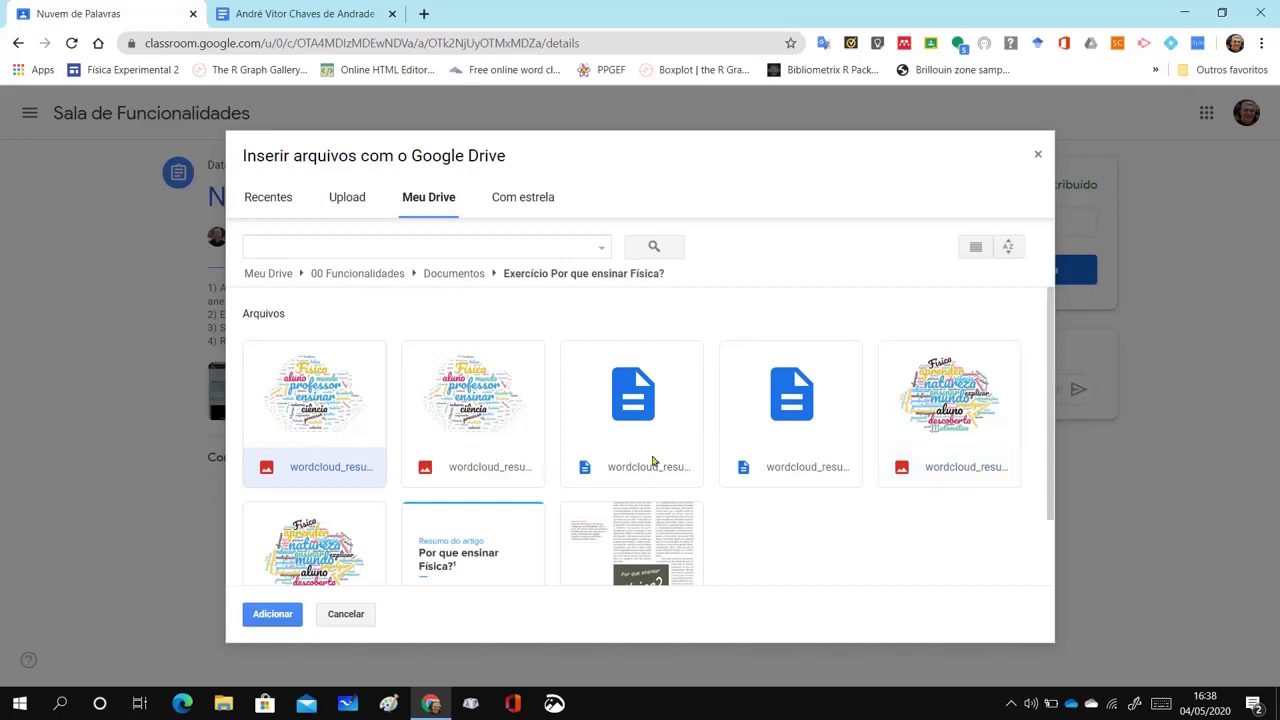
{"action": "left_click", "coordinate": [955, 410]}
{"action": "left_click", "coordinate": [312, 398]}
{"action": "left_click", "coordinate": [953, 398]}
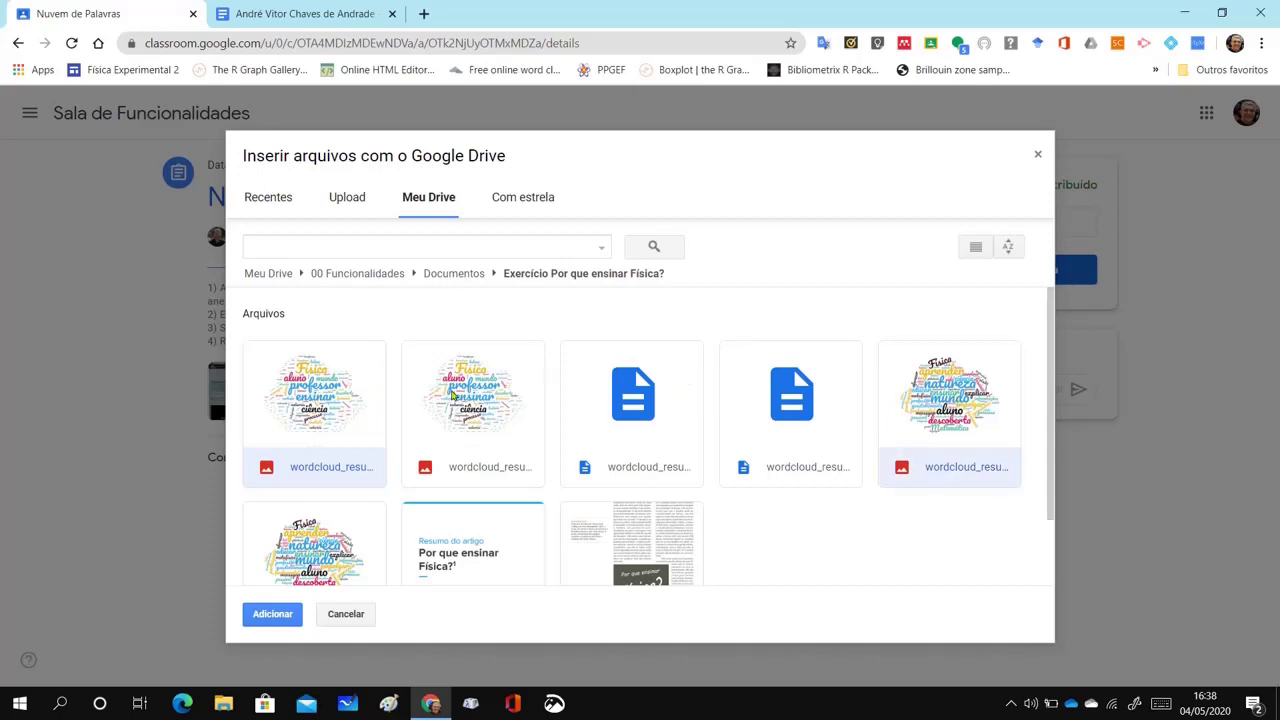
Attach wordcloud_resumo_gleiser_normal.png and wordcloud_resumo.png and turn in Nuvem de Palavras
{"action": "left_click", "coordinate": [272, 614]}
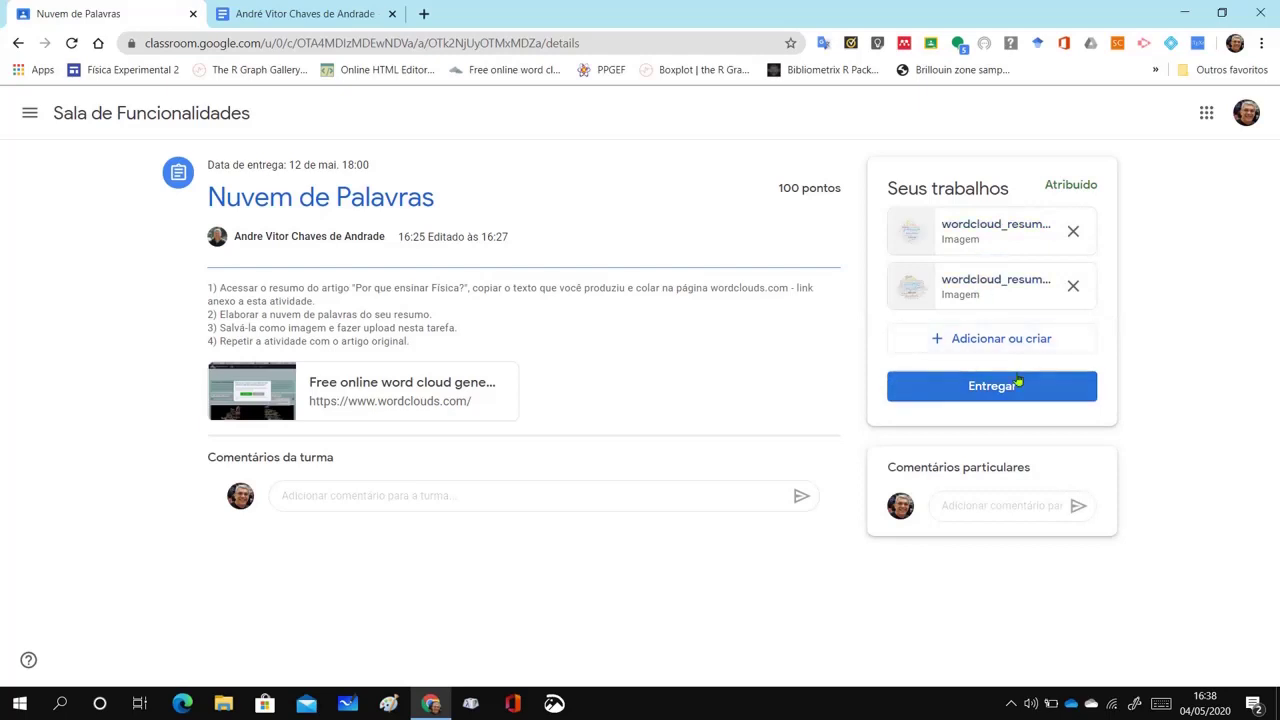
{"action": "left_click", "coordinate": [1011, 393]}
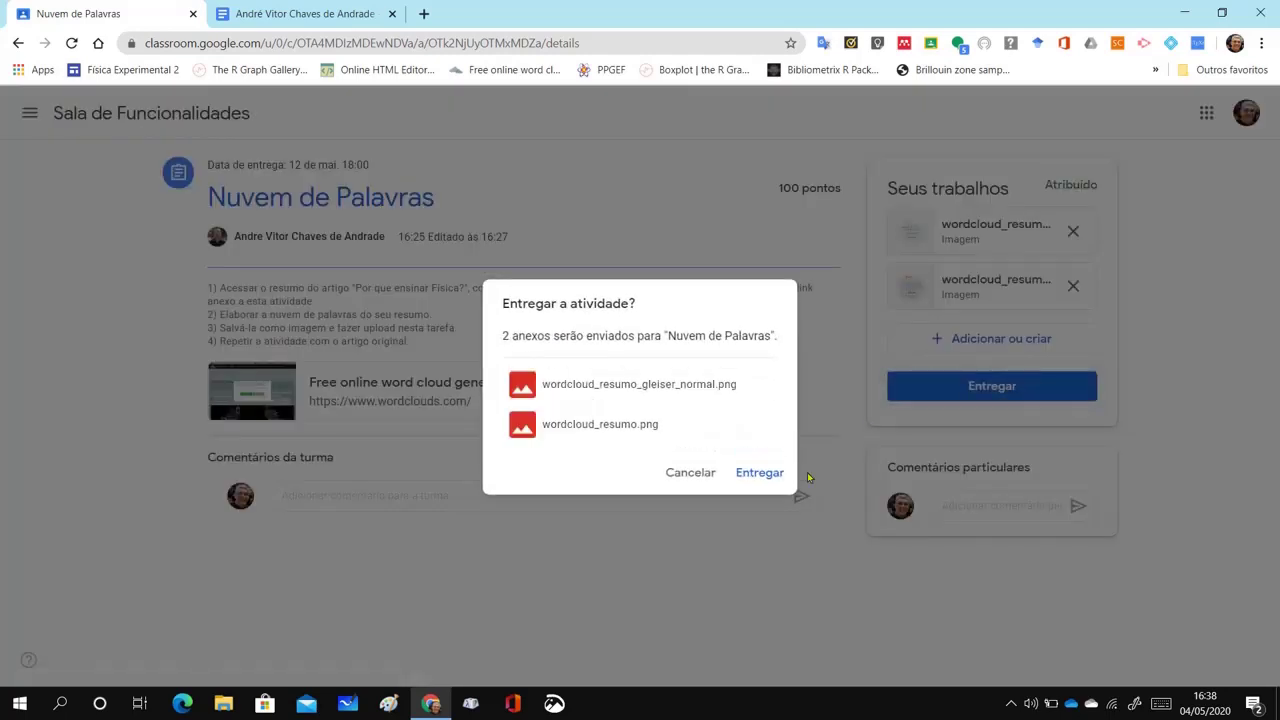
{"action": "left_click", "coordinate": [758, 474]}
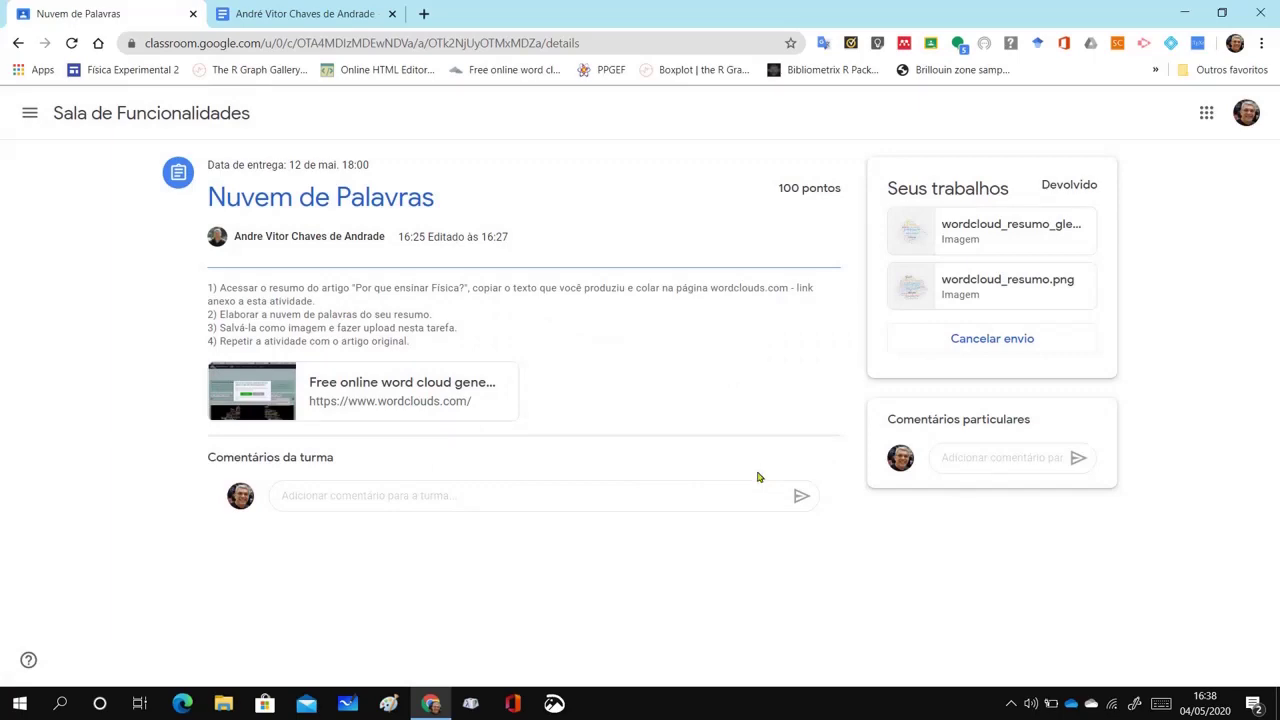
Switch to the teacher's window and open the Nuvem de Palavras student work page
{"action": "key", "text": "ctrl+super+Left"}
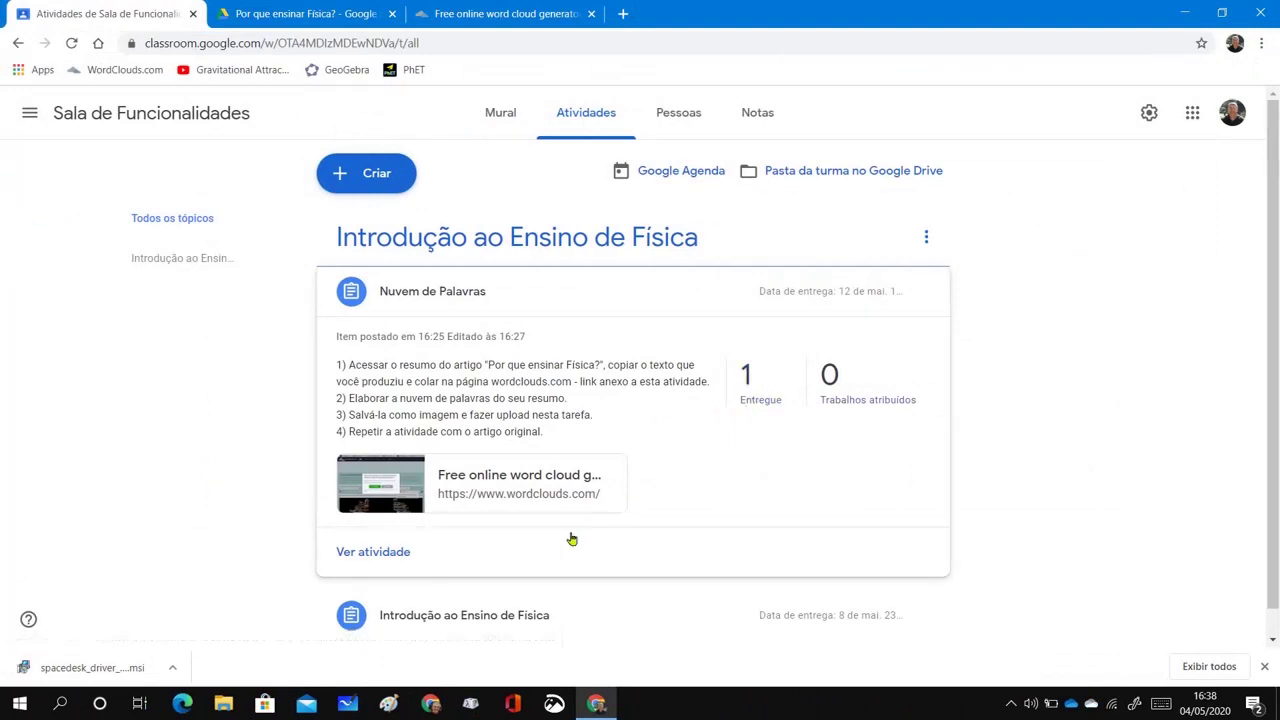
{"action": "left_click", "coordinate": [388, 553]}
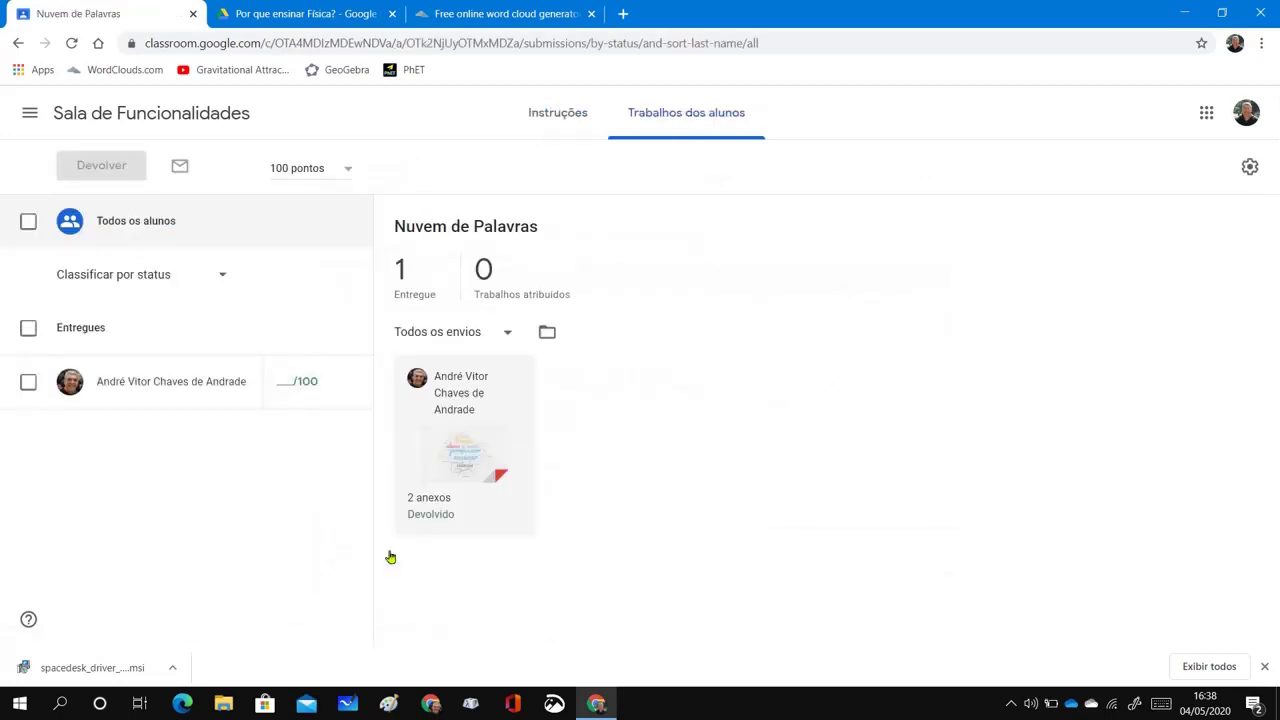
Open the student's submission and preview wordcloud_resumo_gleiser_normal.png and wordcloud_resumo.png
{"action": "left_click", "coordinate": [477, 449]}
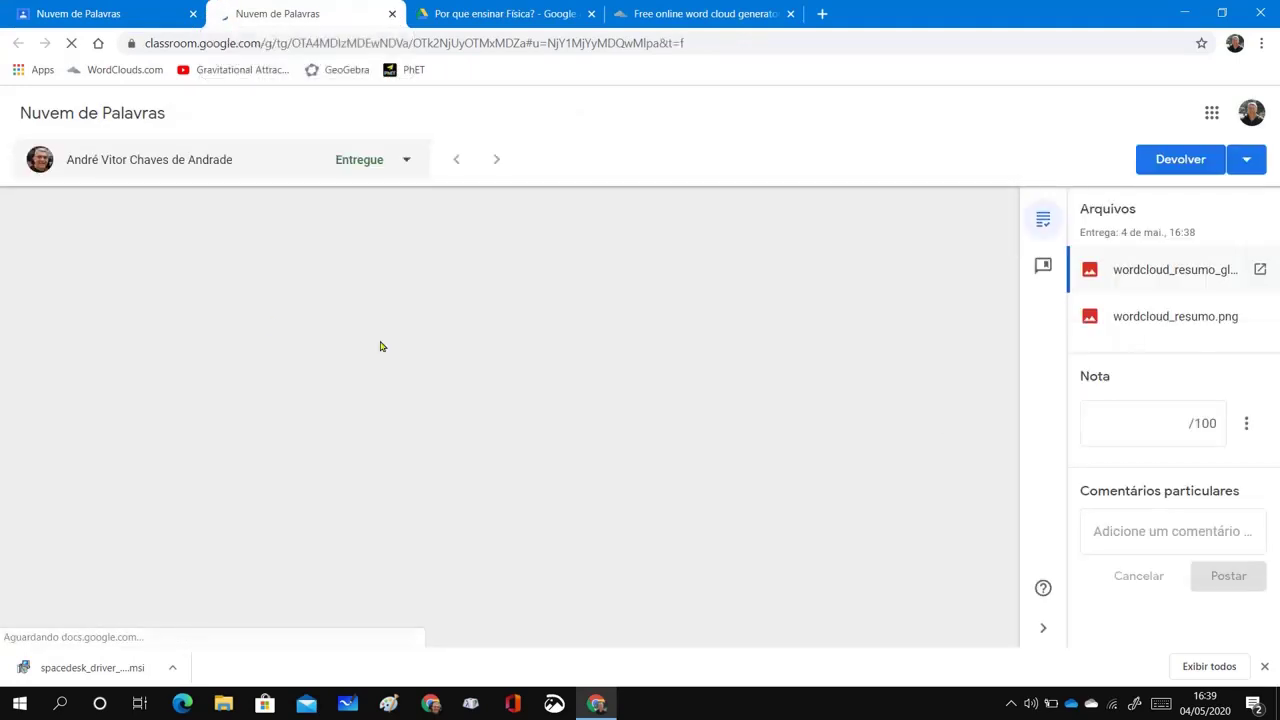
{"action": "left_click", "coordinate": [1210, 282]}
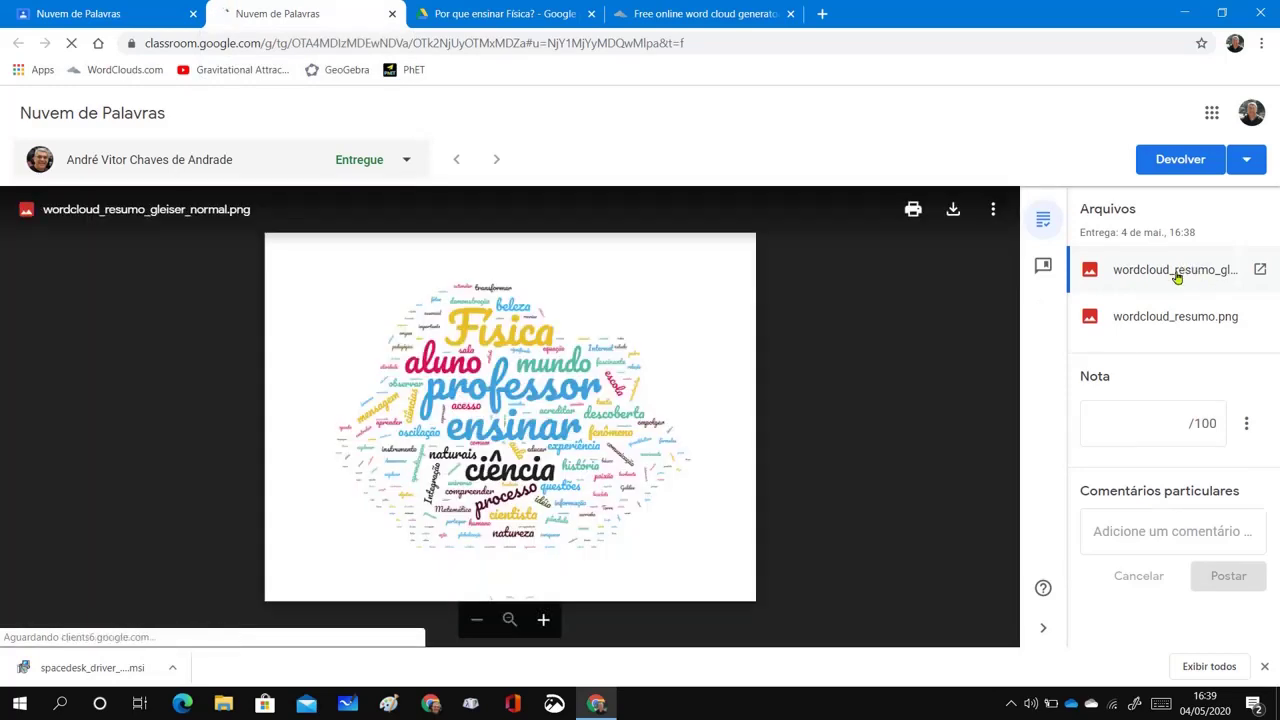
{"action": "left_click", "coordinate": [1159, 318]}
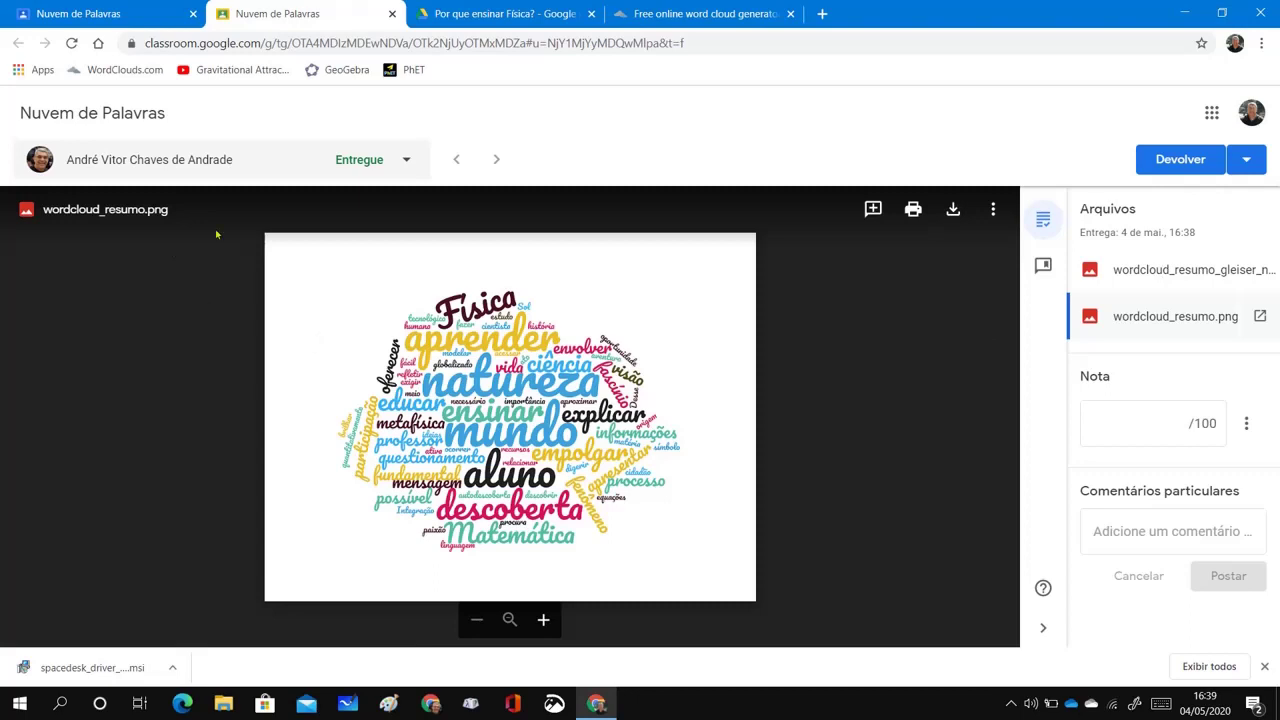
{"action": "left_click", "coordinate": [1144, 278]}
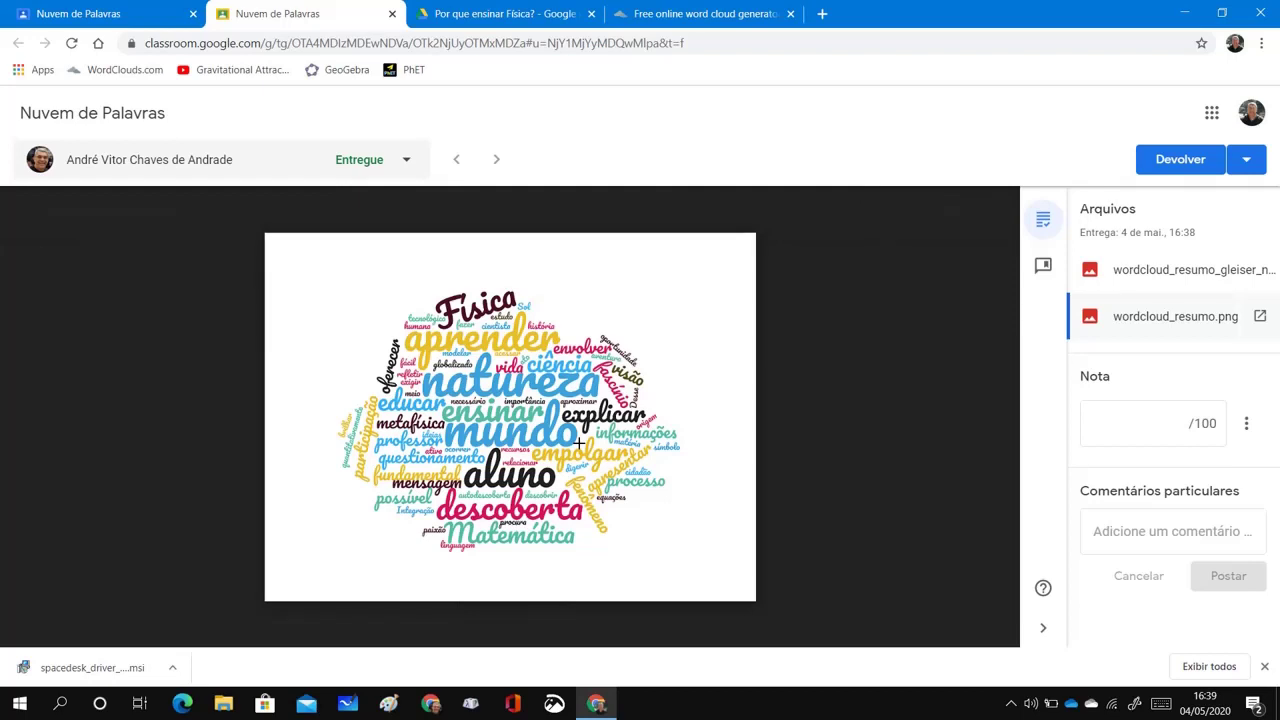
Enter a grade of 100 and post the private comment 'Parabéns! Você conseguiu extrair as principais ddeias do autor.'
{"action": "left_click", "coordinate": [1186, 424]}
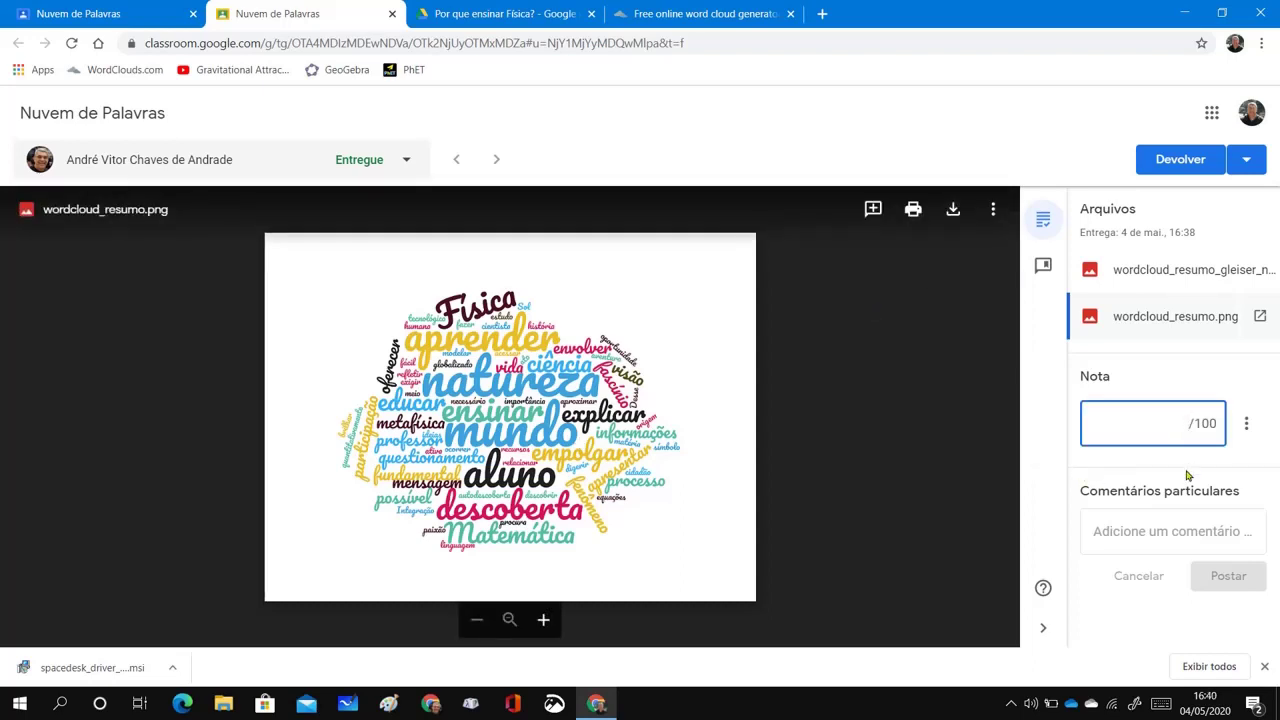
{"action": "type", "text": "100"}
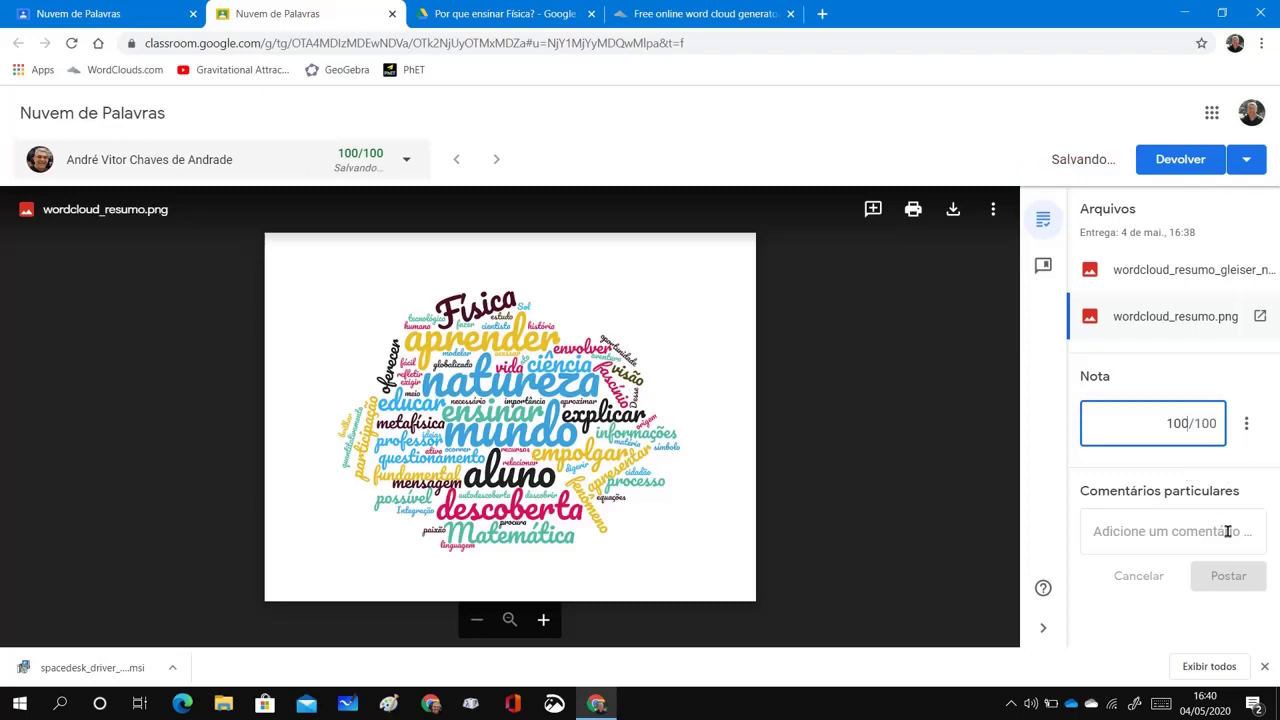
{"action": "left_click", "coordinate": [1227, 531]}
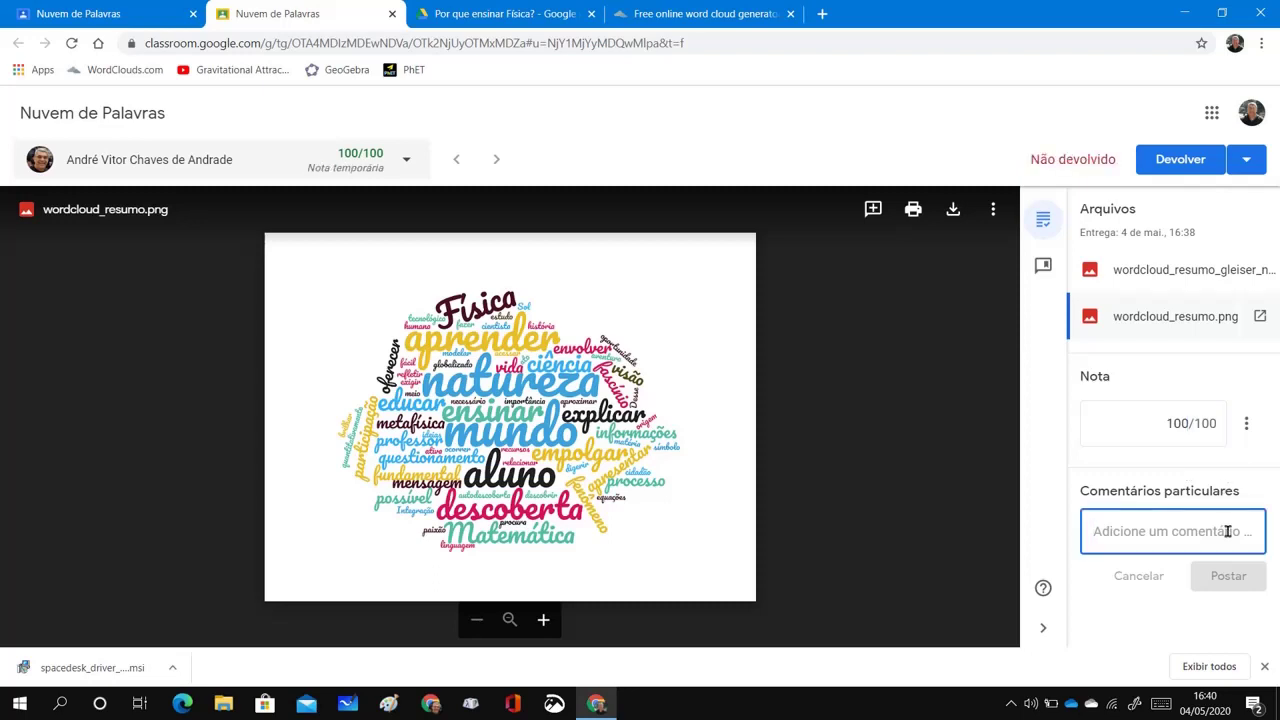
{"action": "type", "text": "Parab"}
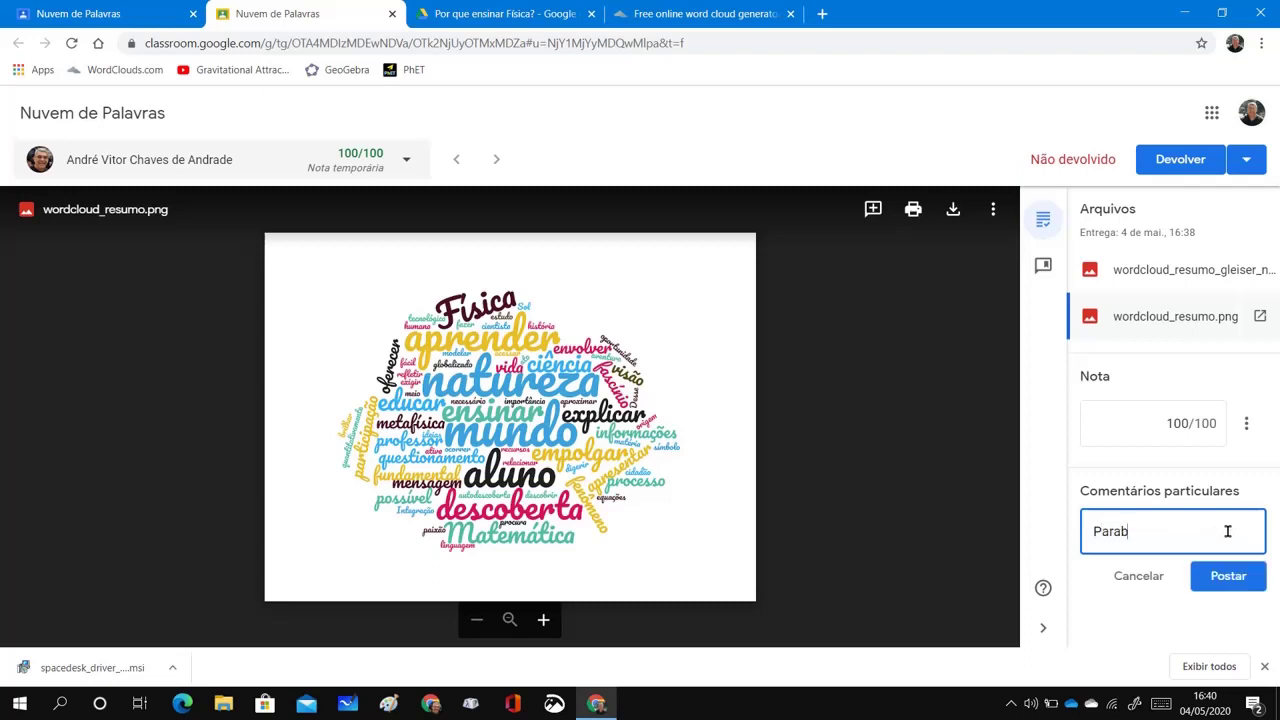
{"action": "type", "text": "éns"}
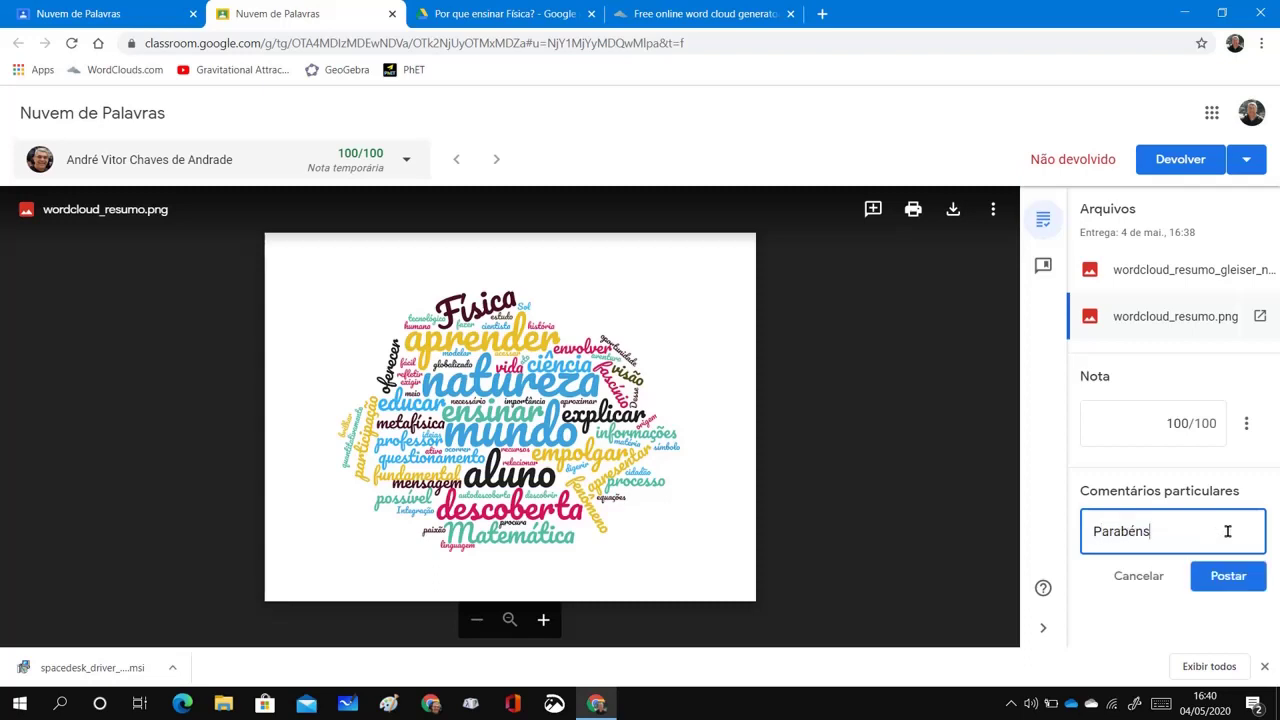
{"action": "type", "text": "! Voc"}
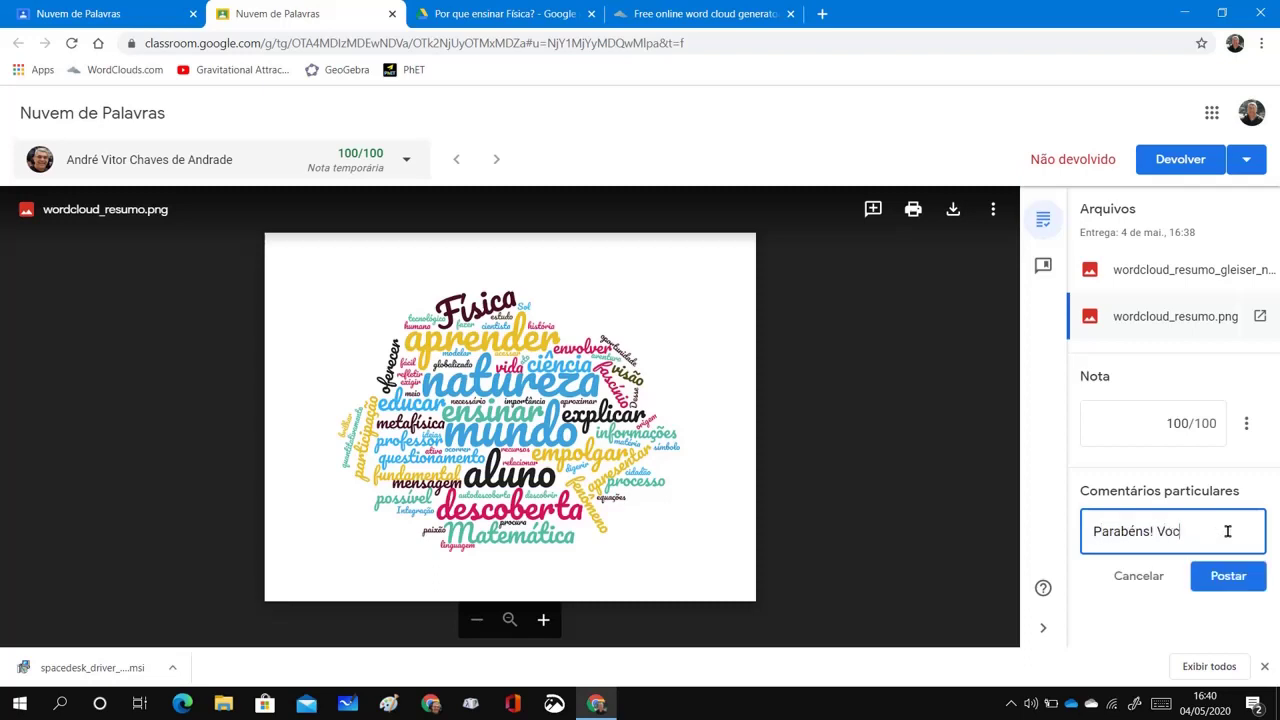
{"action": "type", "text": "ê conseguiu ext"}
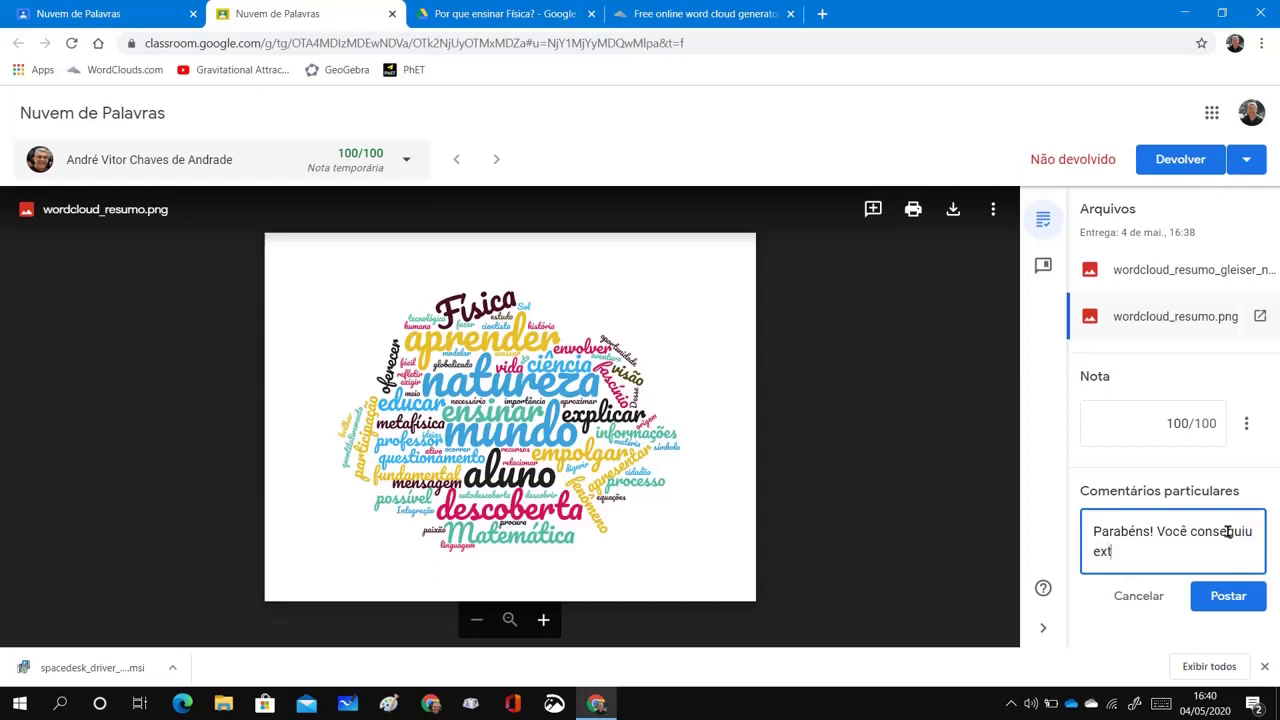
{"action": "type", "text": "rair as princi"}
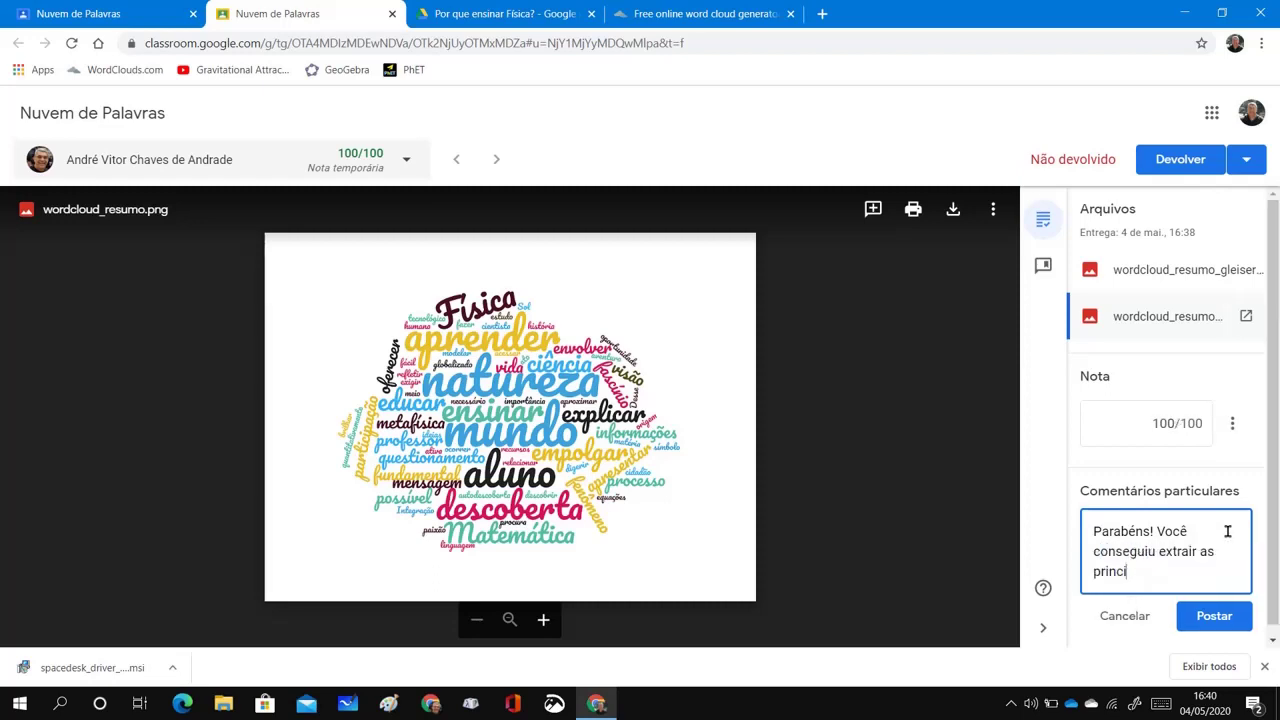
{"action": "type", "text": "pais"}
{"action": "type", "text": " d"}
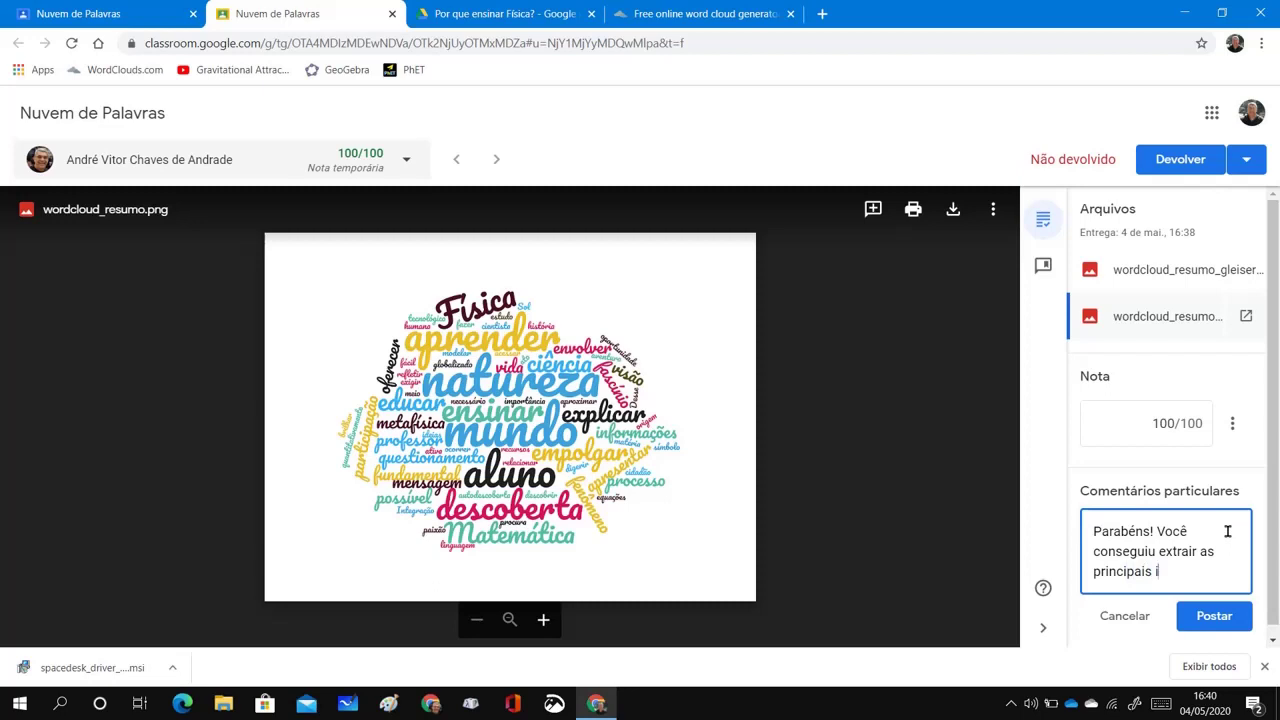
{"action": "type", "text": "deias do autor."}
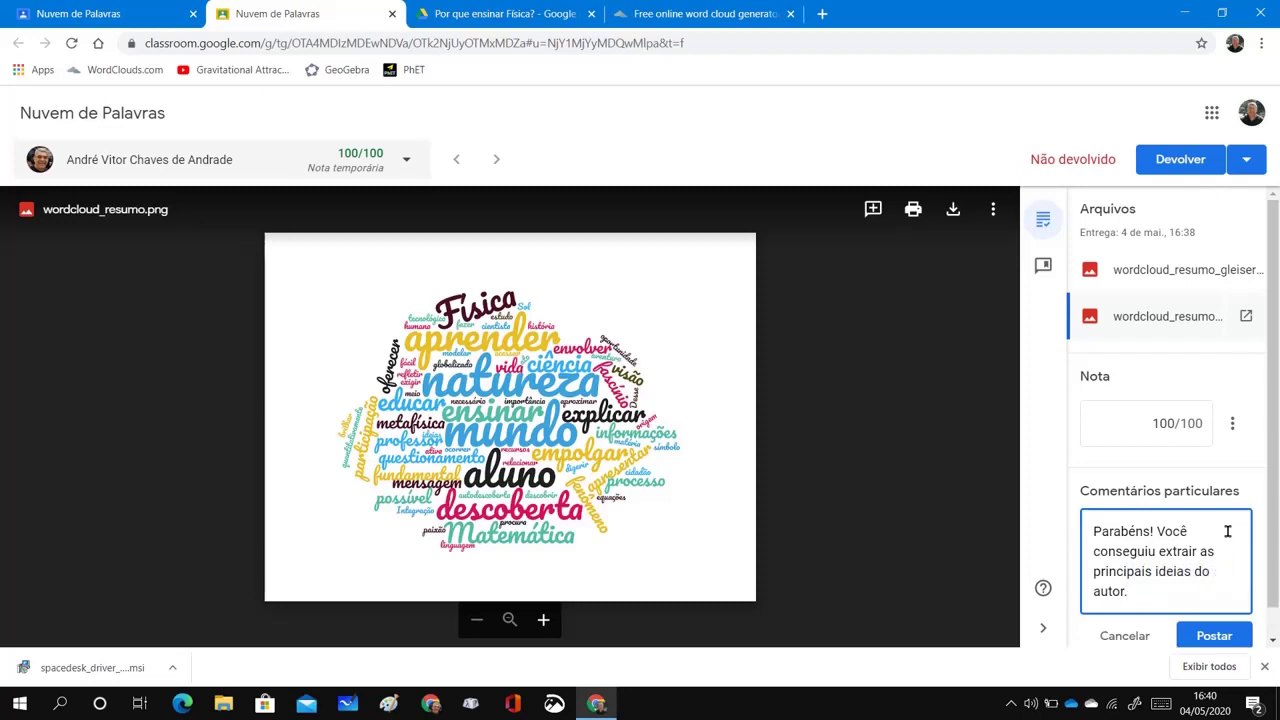
{"action": "left_click", "coordinate": [1232, 637]}
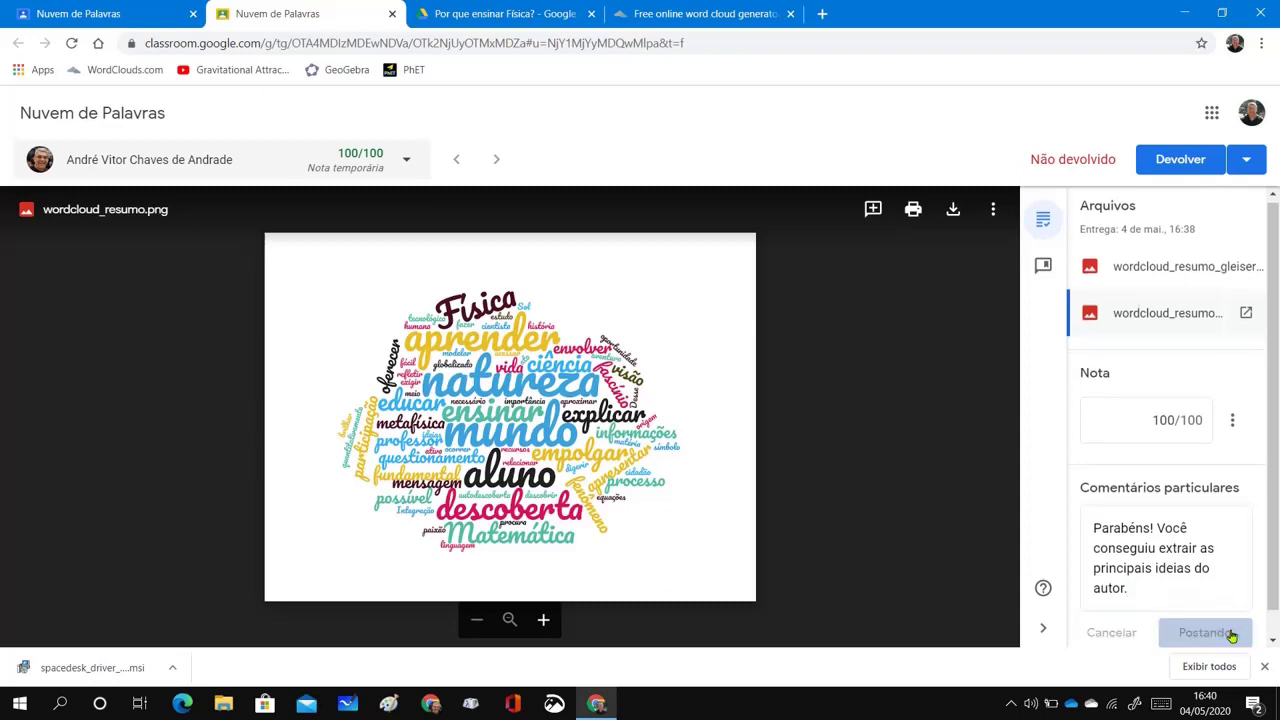
Return the 100/100 graded work to the student, then switch to the student's window
{"action": "left_click", "coordinate": [1185, 166]}
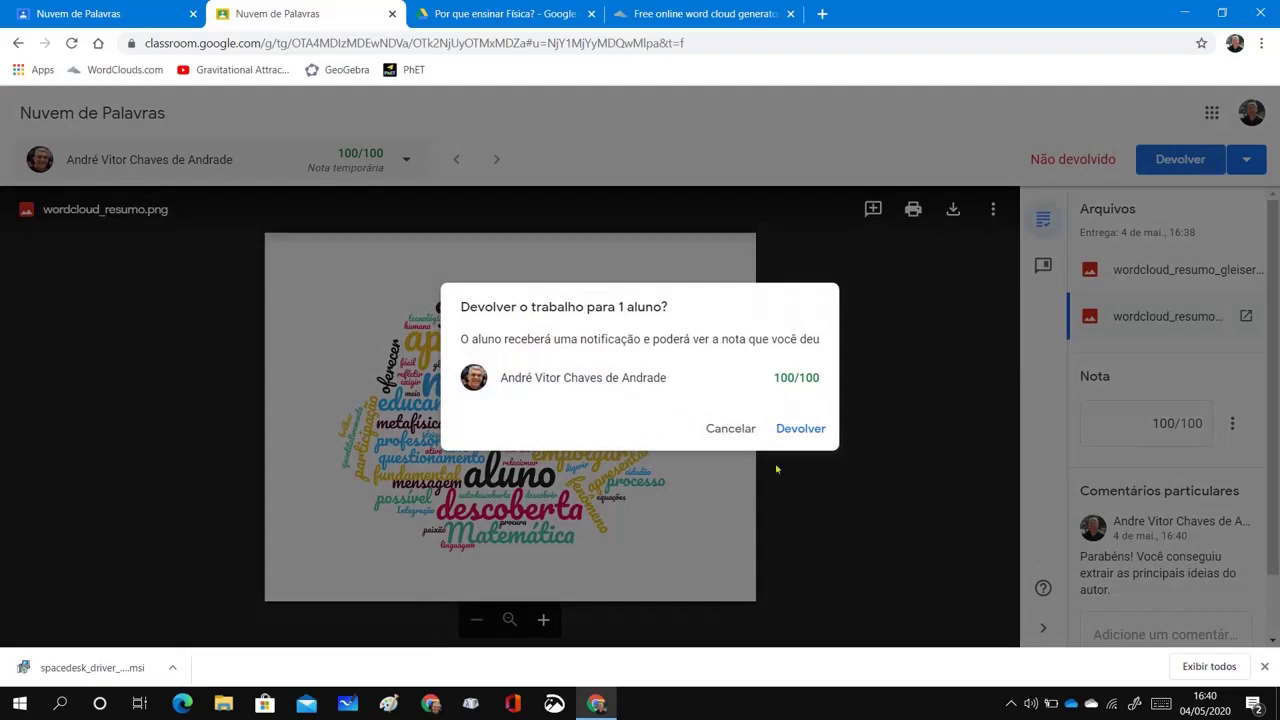
{"action": "left_click", "coordinate": [791, 428]}
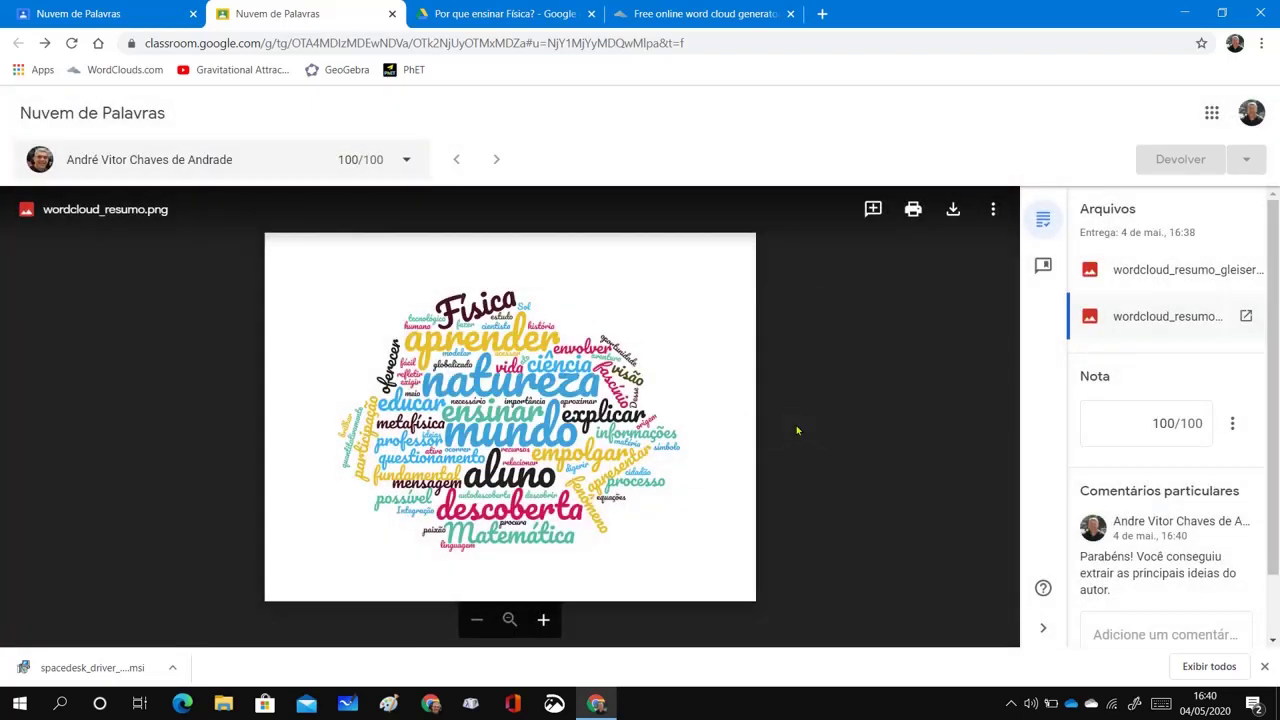
{"action": "key", "text": "alt+Tab"}
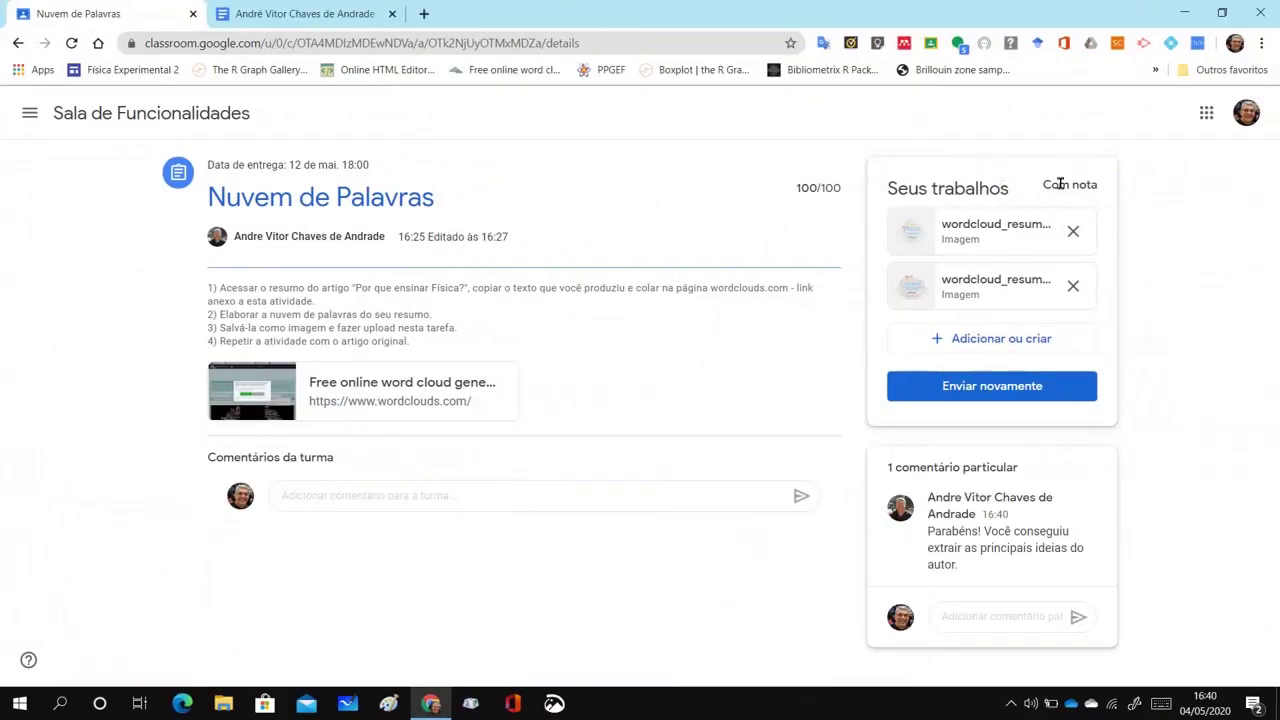
Check the 100/100 grade and the student's Atividades list, then return to the teacher's window
{"action": "left_click_drag", "start_coordinate": [796, 188], "coordinate": [842, 188]}
{"action": "left_click", "coordinate": [228, 130]}
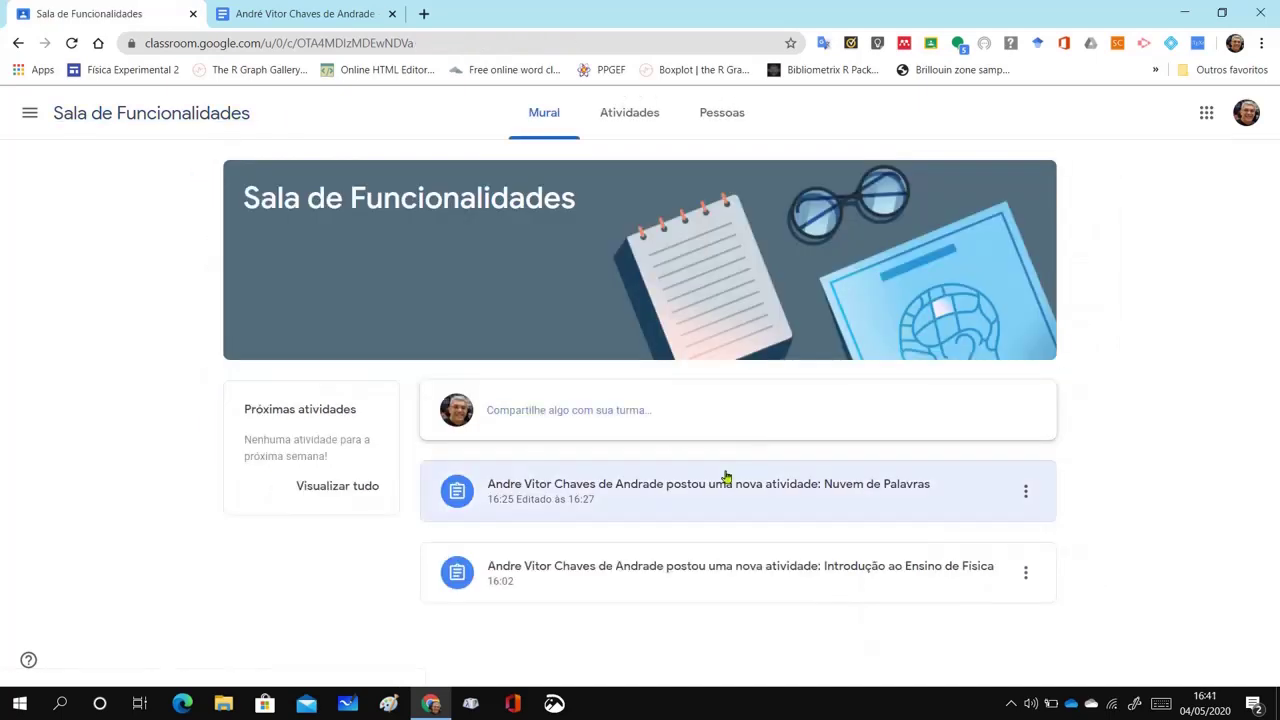
{"action": "left_click", "coordinate": [613, 121]}
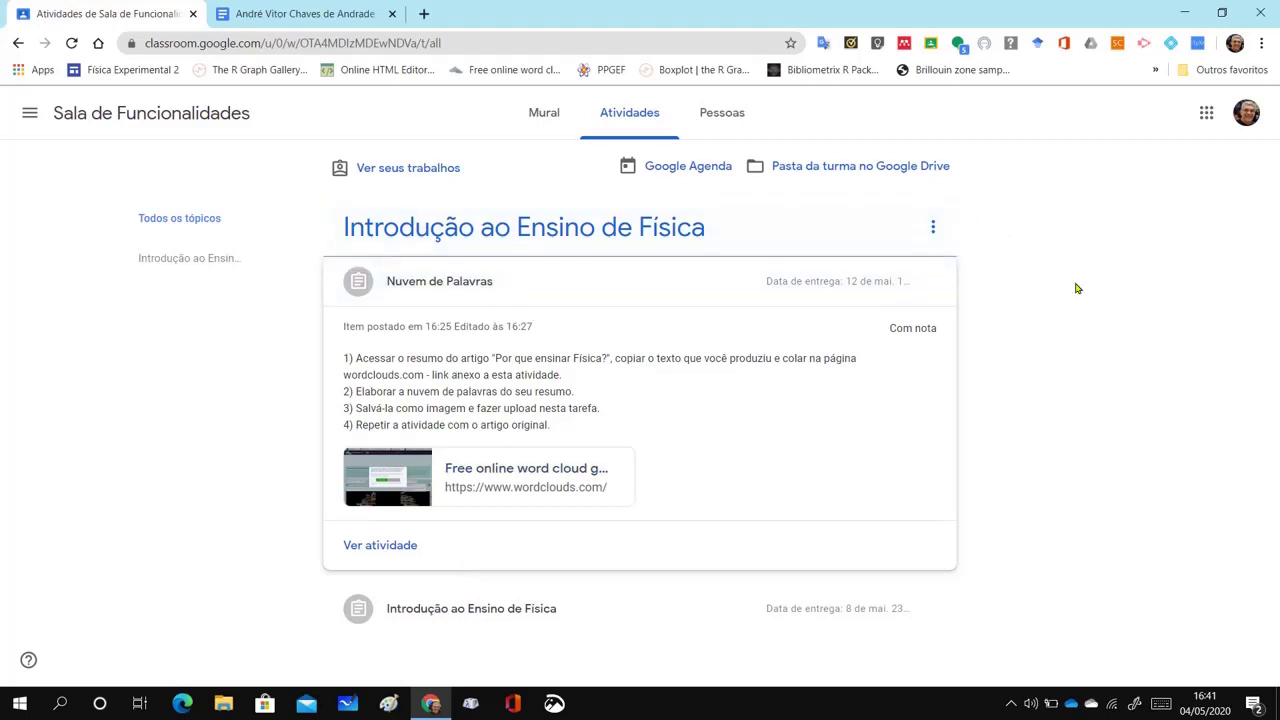
{"action": "key", "text": "ctrl+super+Right"}
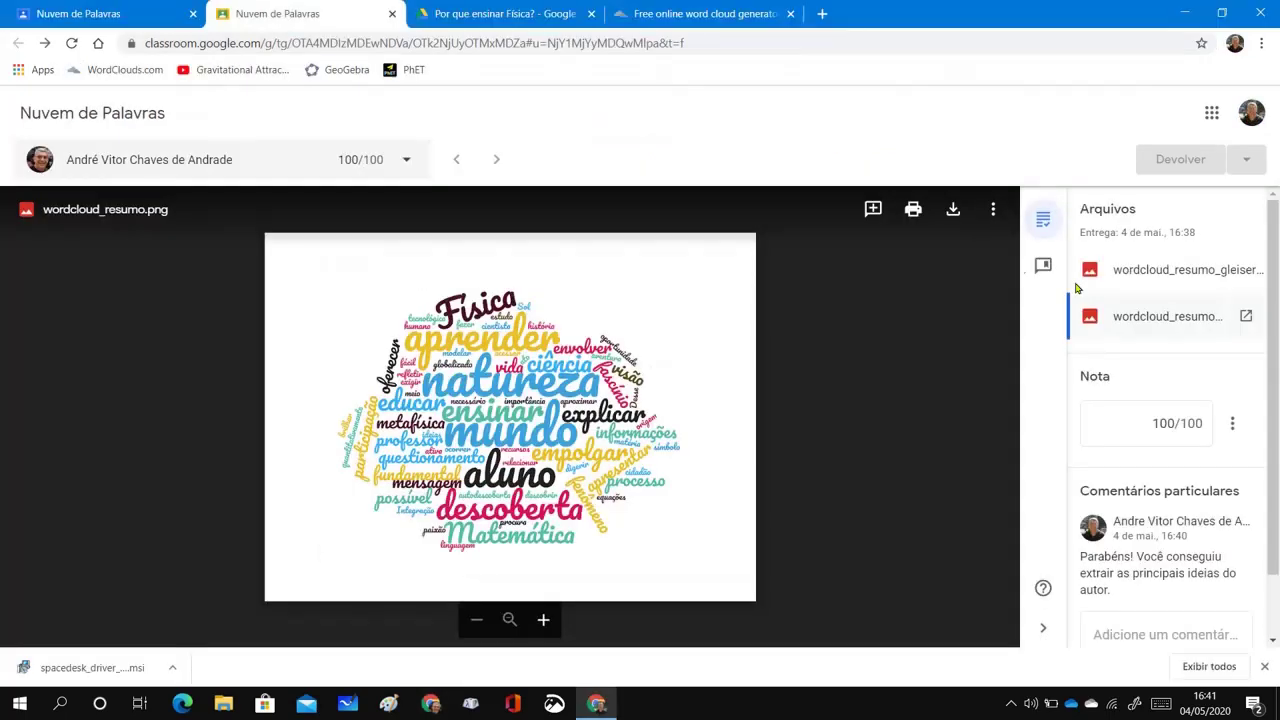
{"action": "left_click", "coordinate": [392, 14]}
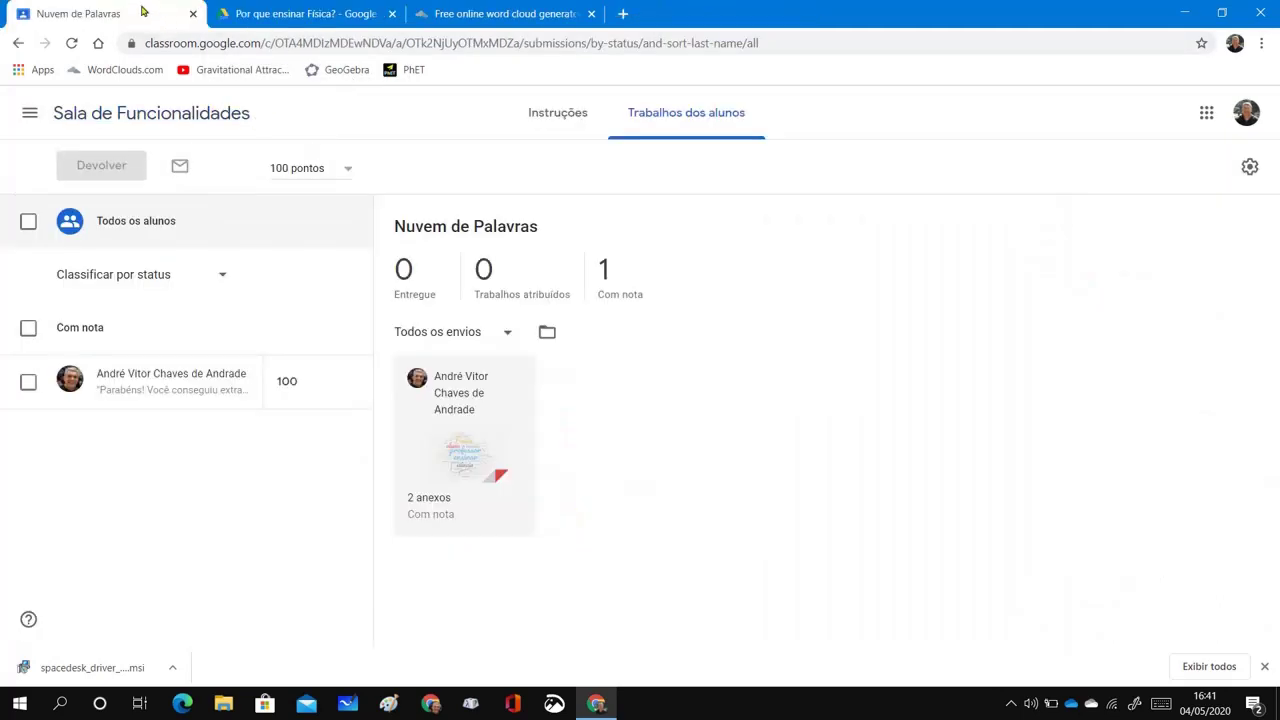
{"action": "left_click", "coordinate": [128, 115]}
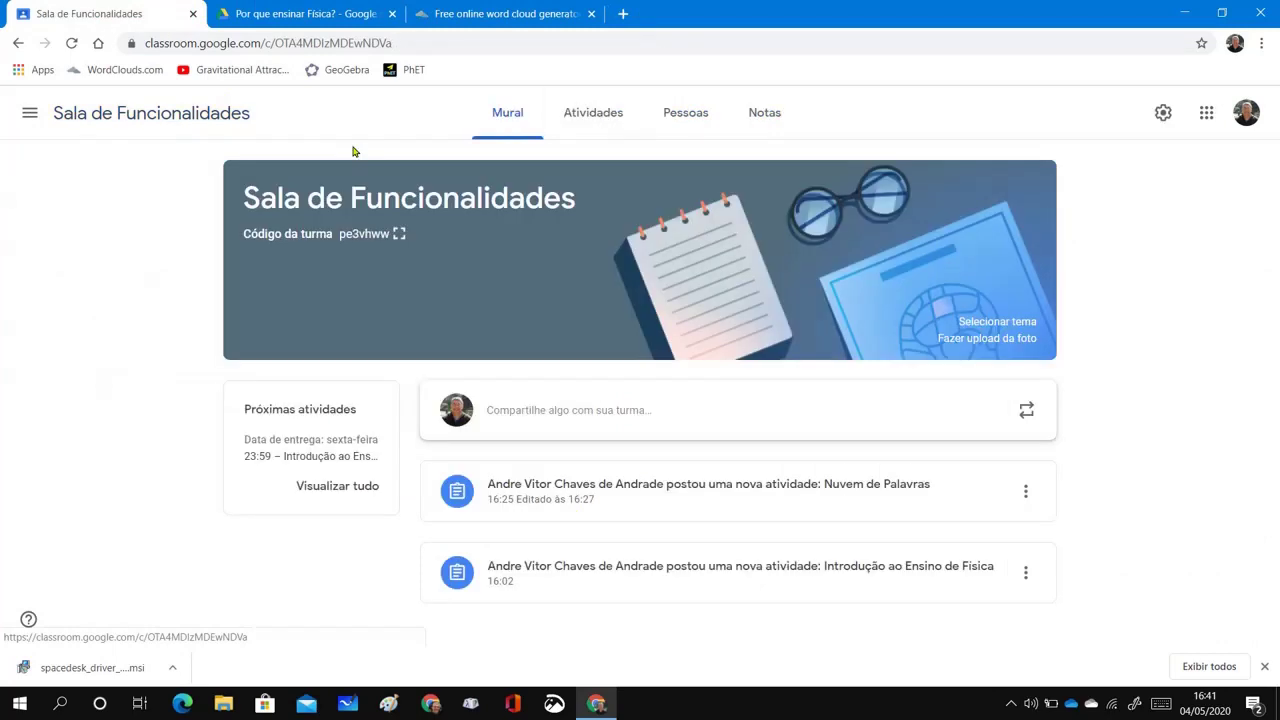
{"action": "left_click", "coordinate": [588, 114]}
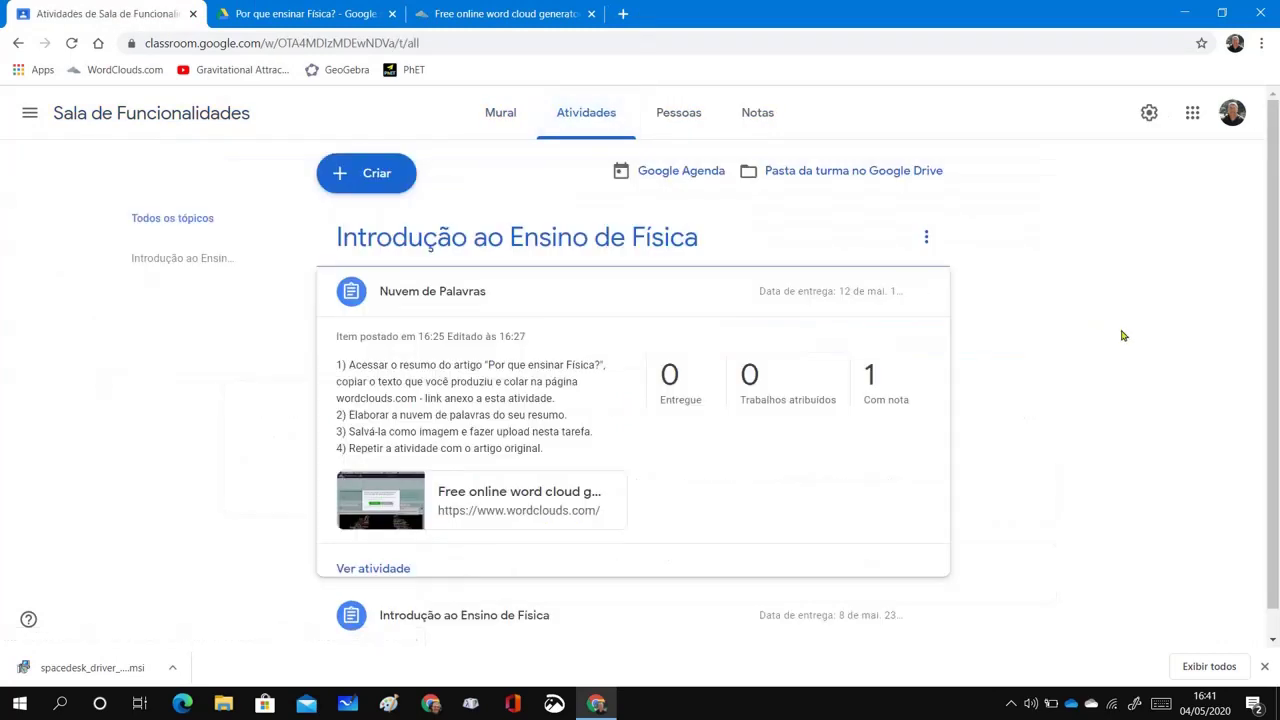
{"action": "scroll", "coordinate": [1100, 330], "scroll_direction": "down", "scroll_amount": 1}
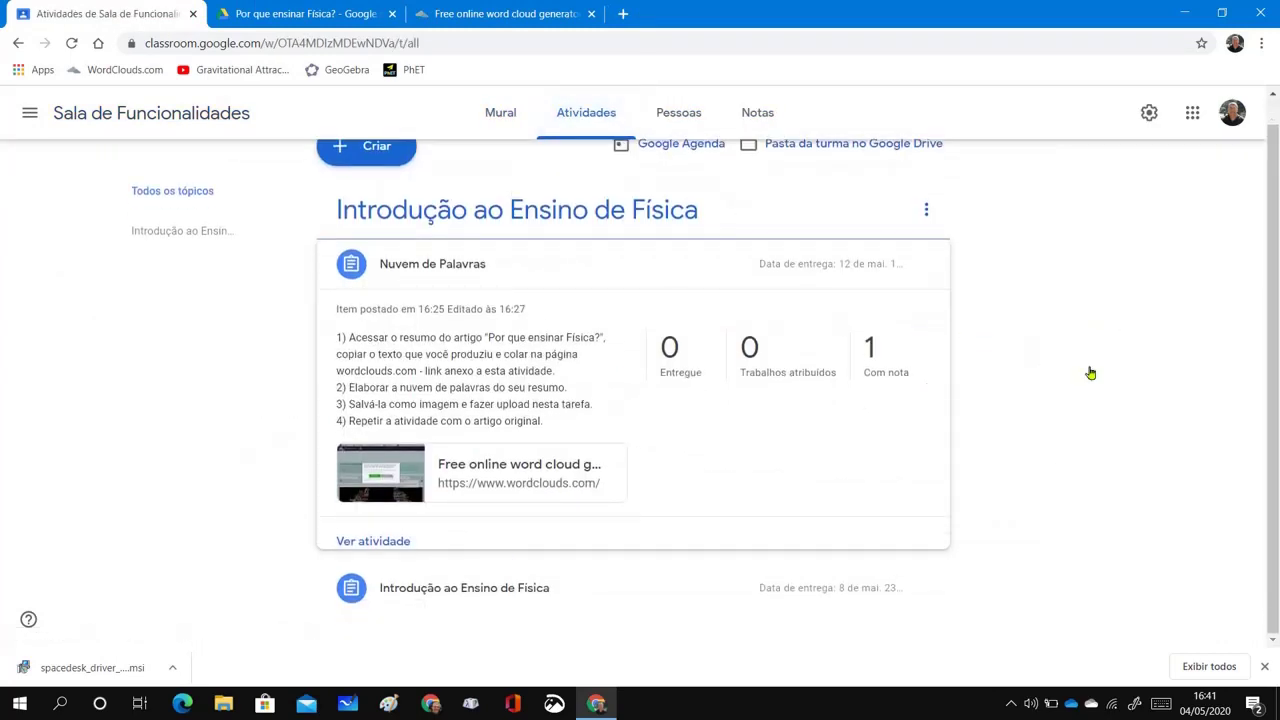
{"action": "scroll", "coordinate": [1093, 372], "scroll_direction": "up", "scroll_amount": 1}
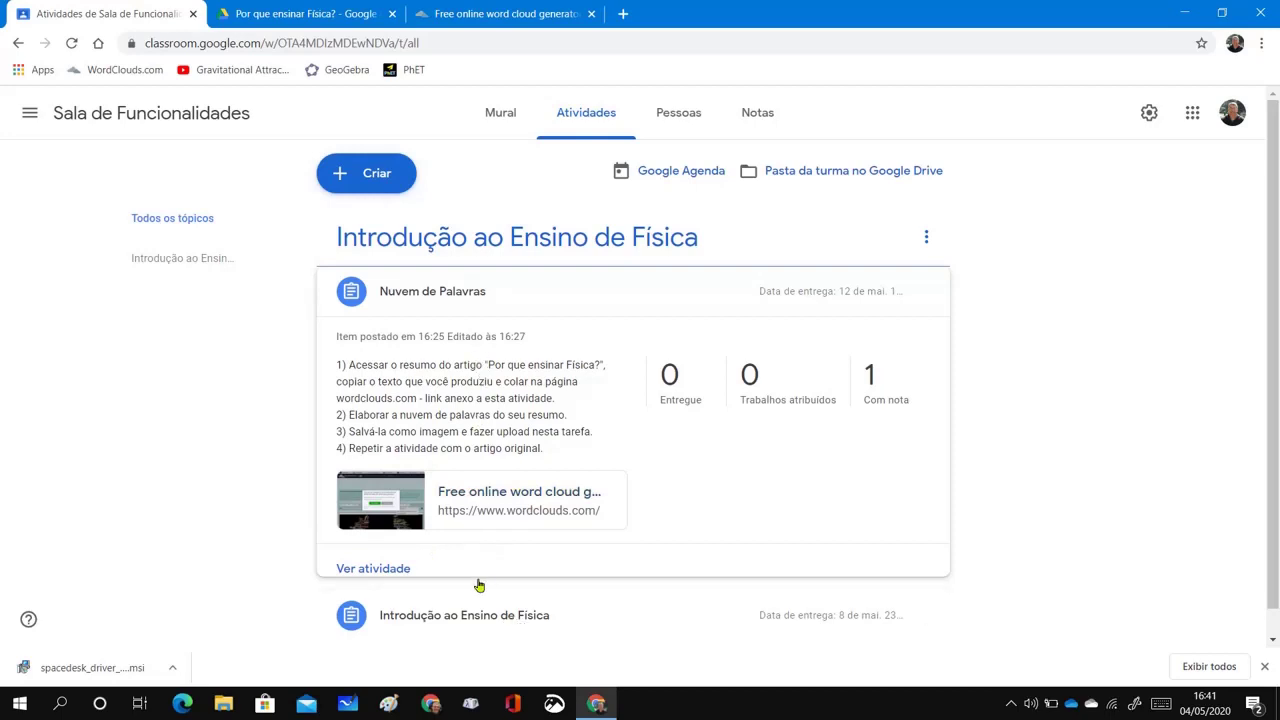
{"action": "scroll", "coordinate": [493, 622], "scroll_direction": "down", "scroll_amount": 1}
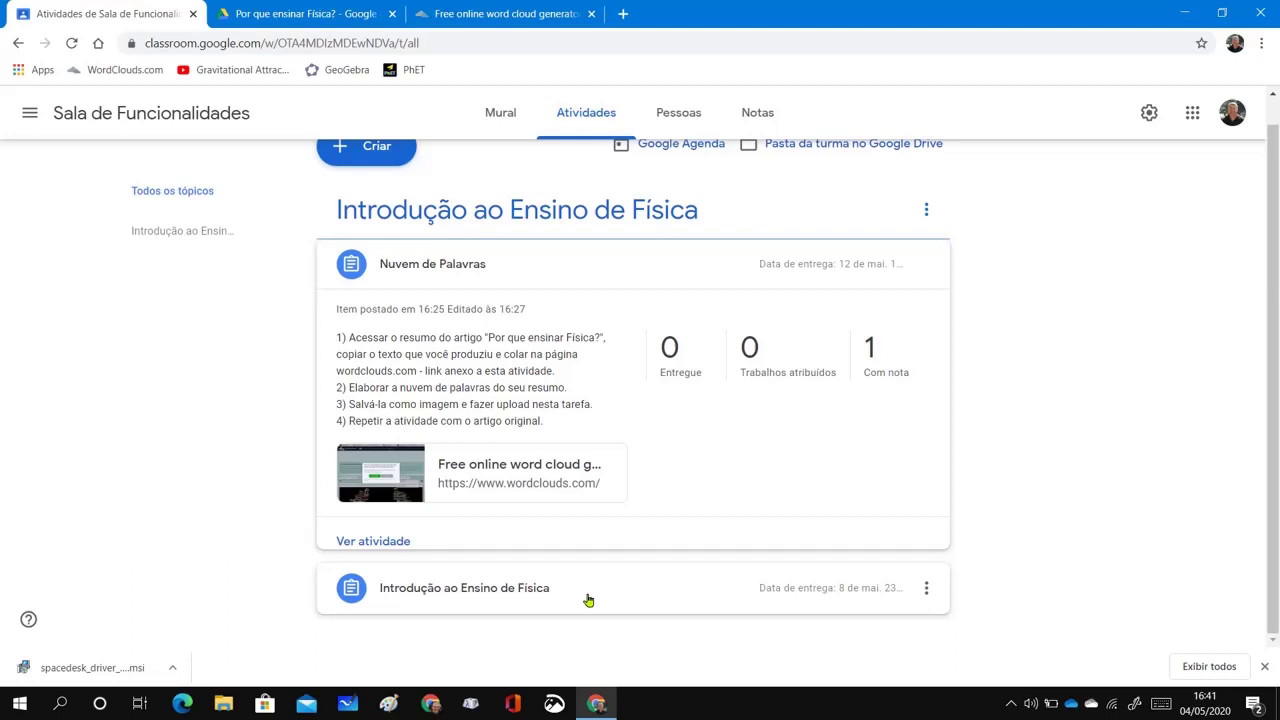
{"action": "scroll", "coordinate": [823, 300], "scroll_direction": "up", "scroll_amount": 1}
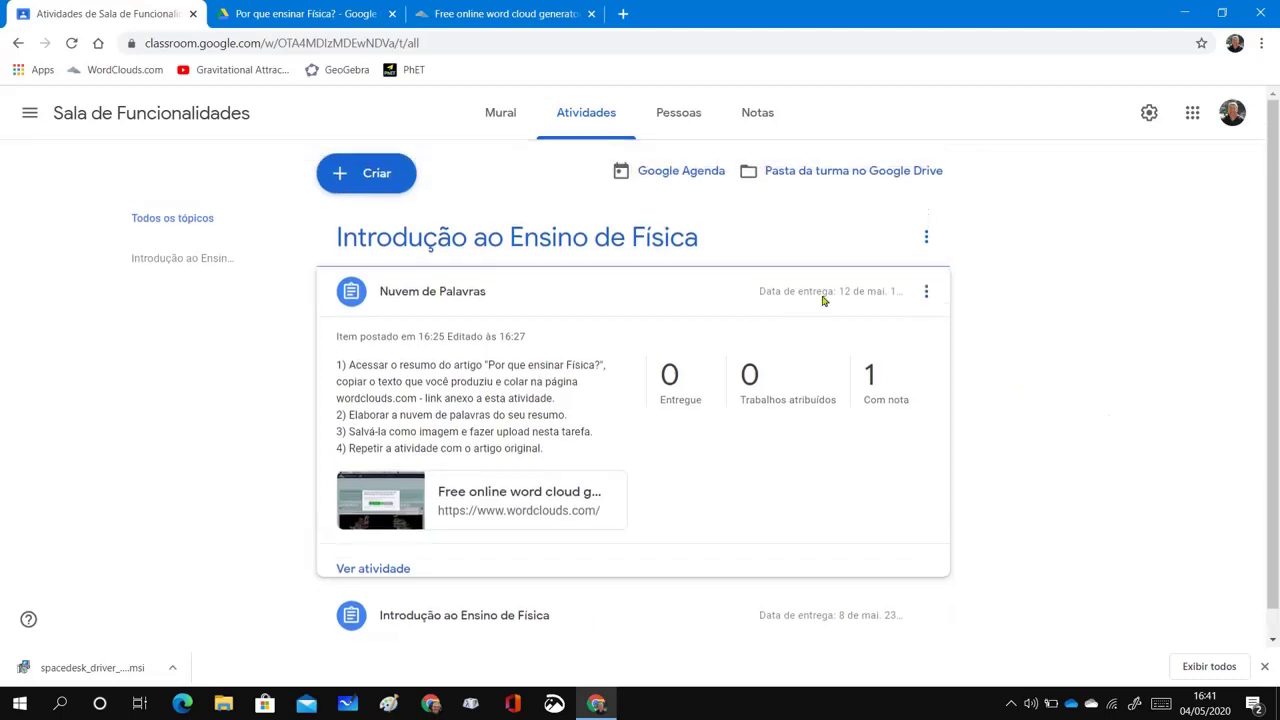
Create a question reading 'Quais relações você estabelece entre as nuvens de palavras obtidas'
{"action": "left_click", "coordinate": [398, 183]}
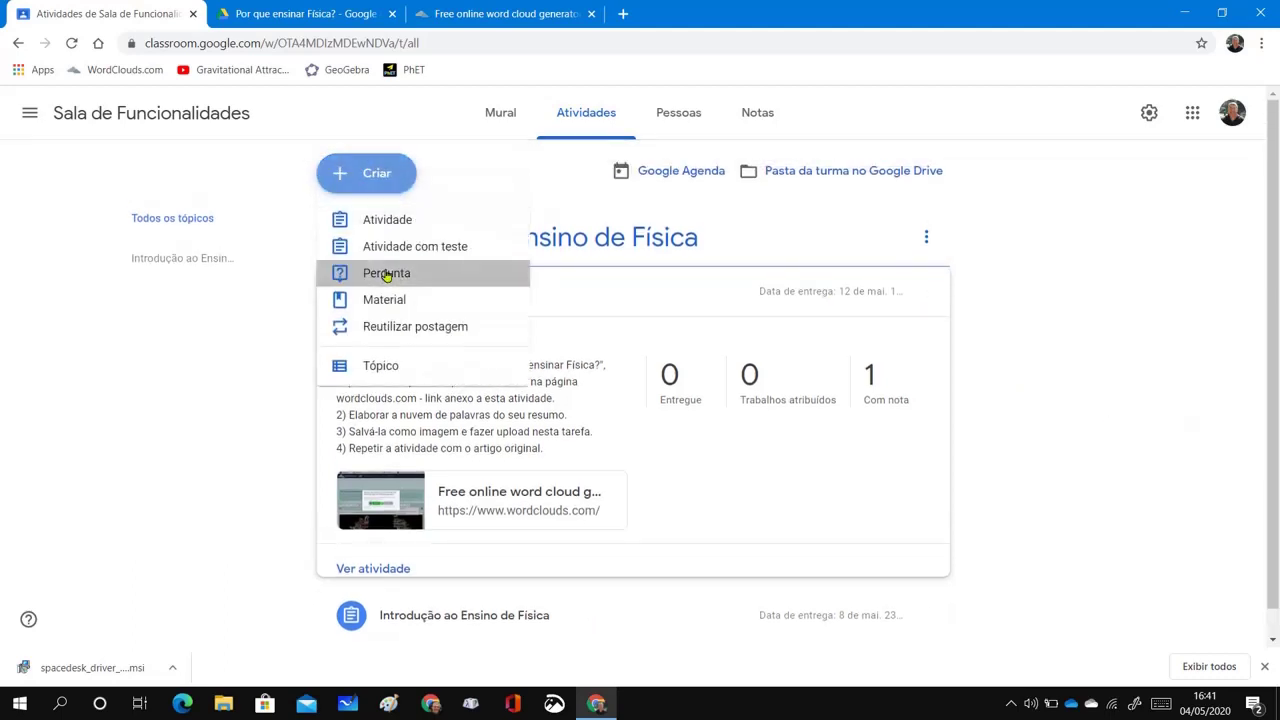
{"action": "left_click", "coordinate": [386, 274]}
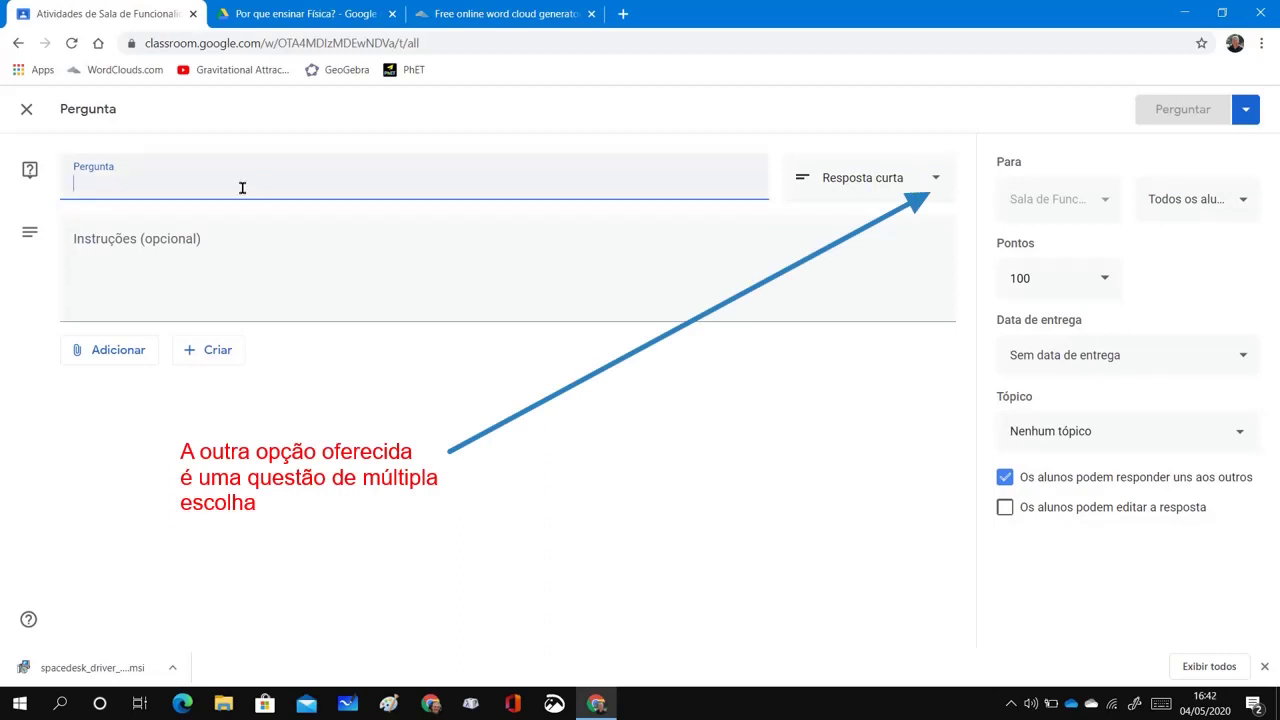
{"action": "type", "text": "Qua"}
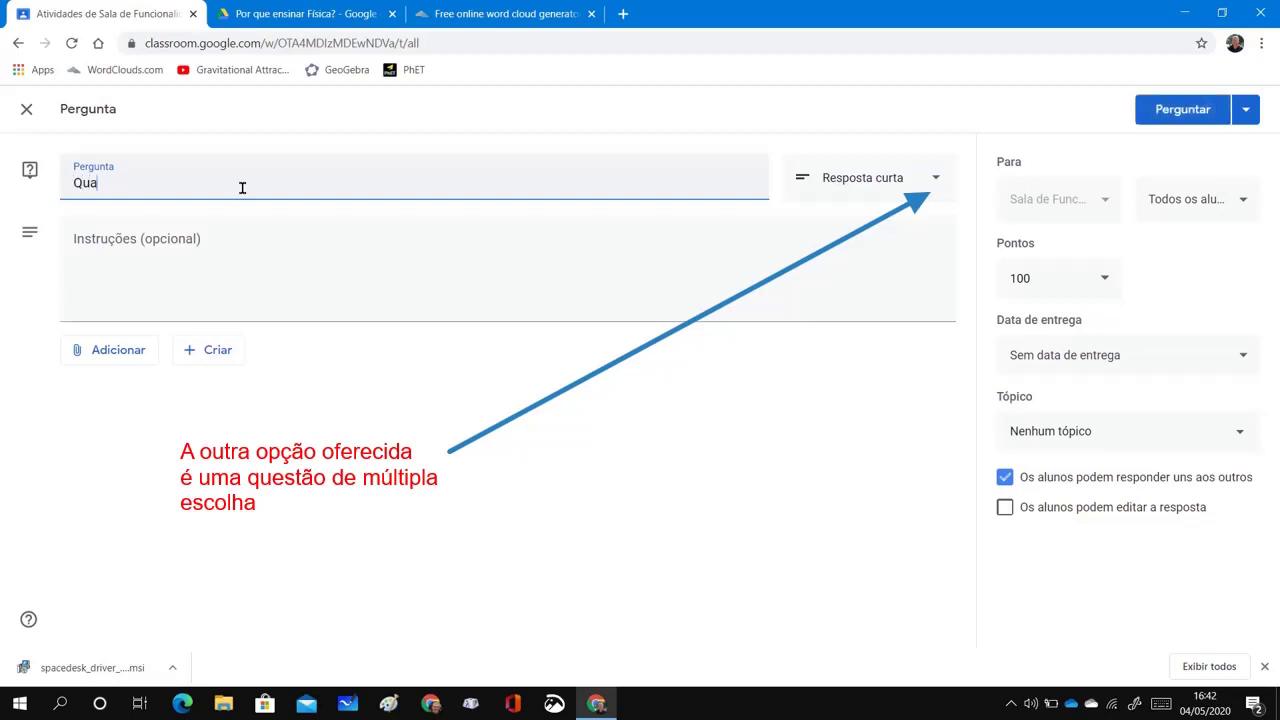
{"action": "type", "text": "is relações voc"}
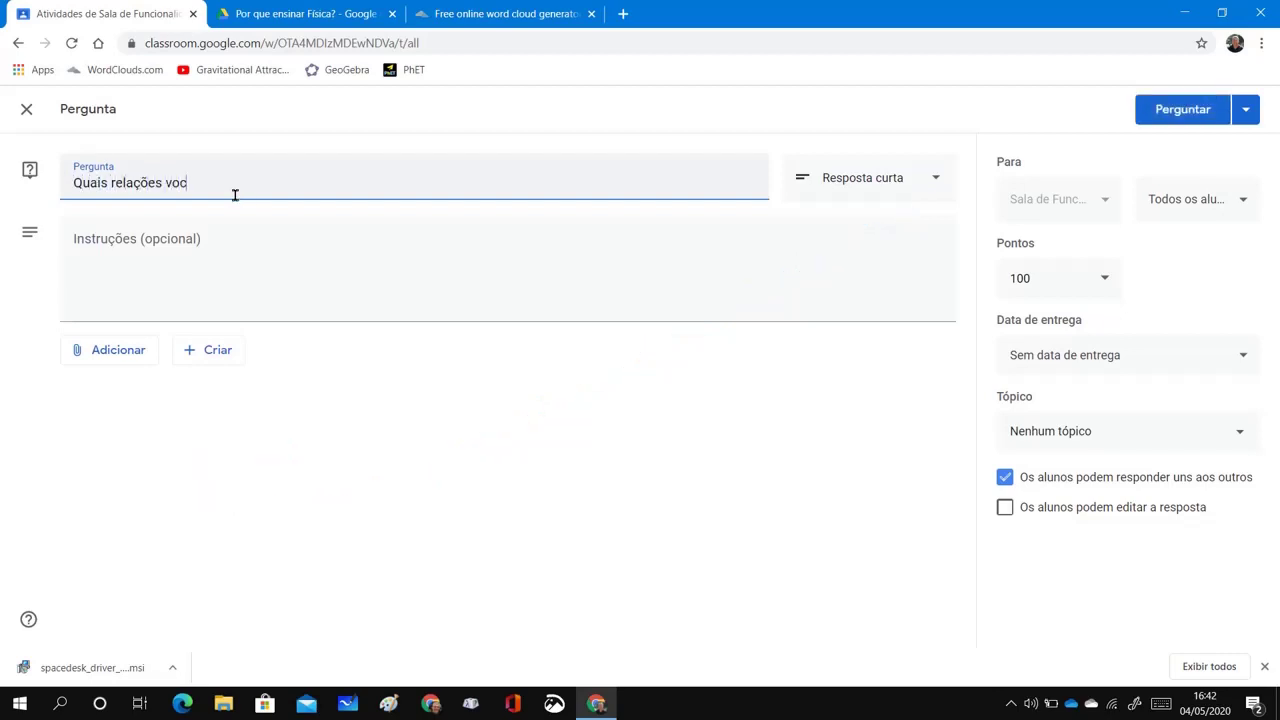
{"action": "type", "text": "ê estabelece entre a"}
{"action": "type", "text": "s nuvens de pa"}
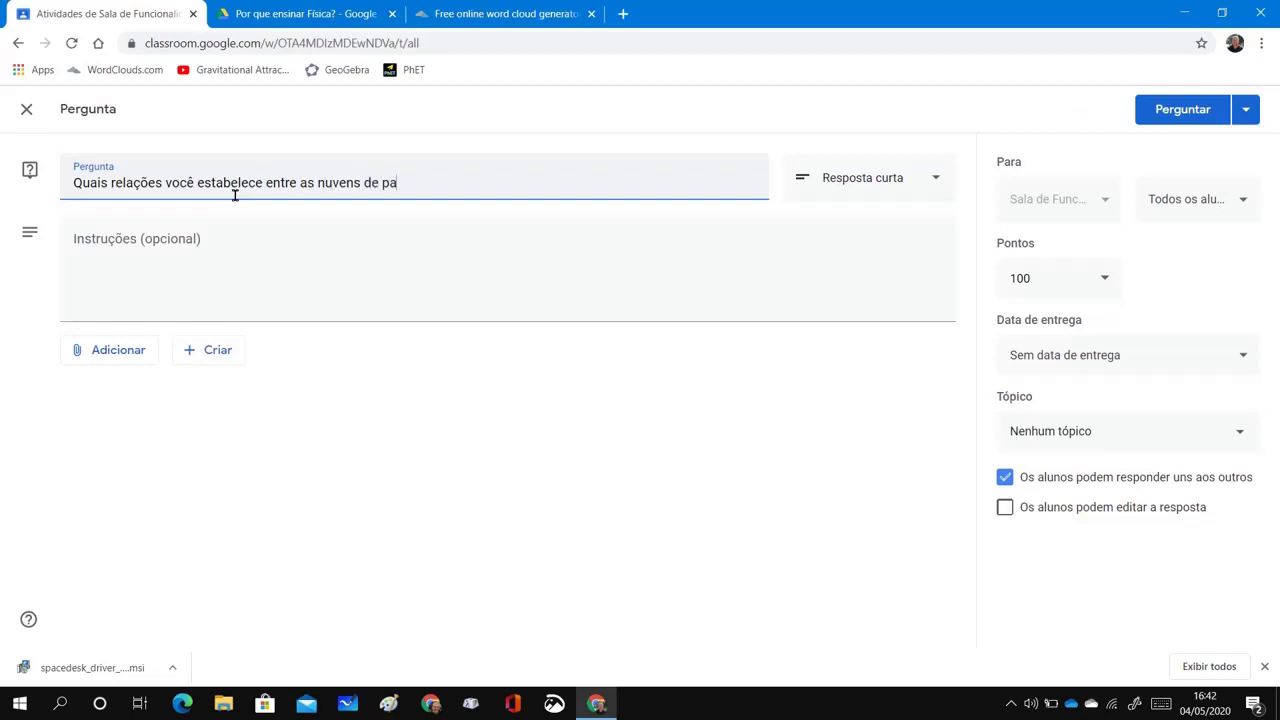
{"action": "type", "text": "lavras obtidas?"}
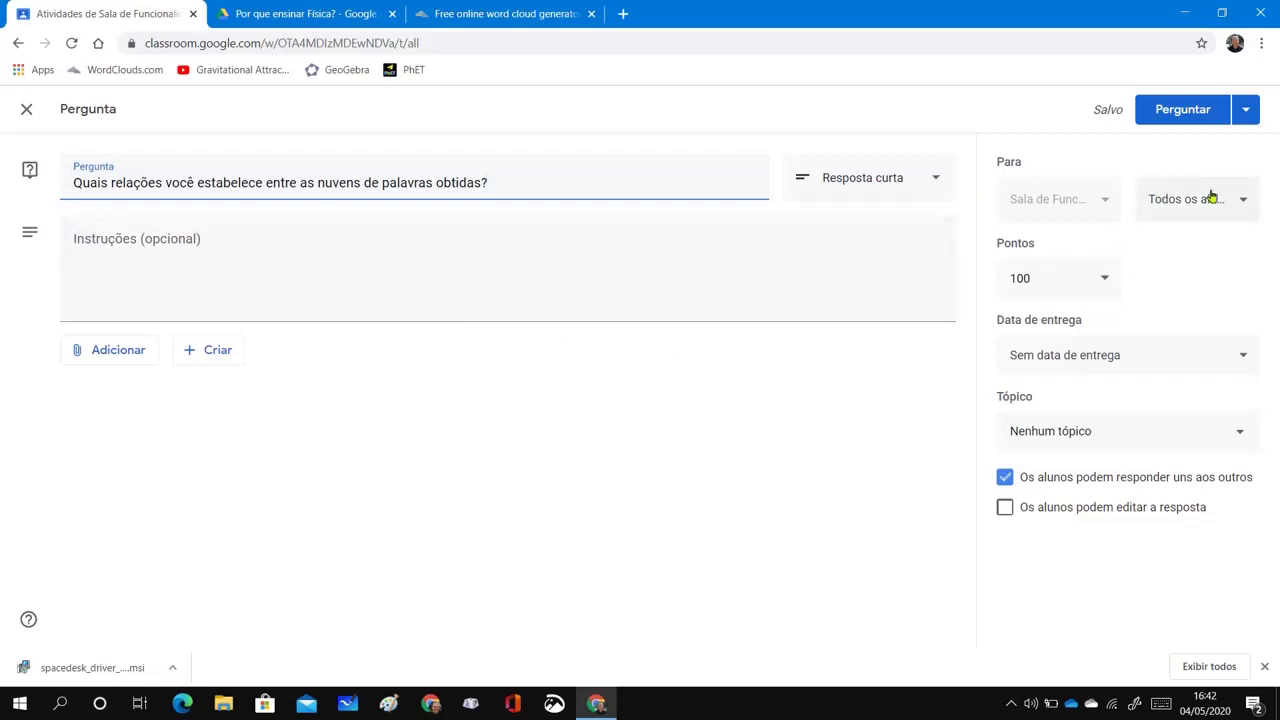
Give the question a due date of Thursday 14 May at 23:59 and post it
{"action": "left_click", "coordinate": [1242, 359]}
{"action": "left_click", "coordinate": [1167, 416]}
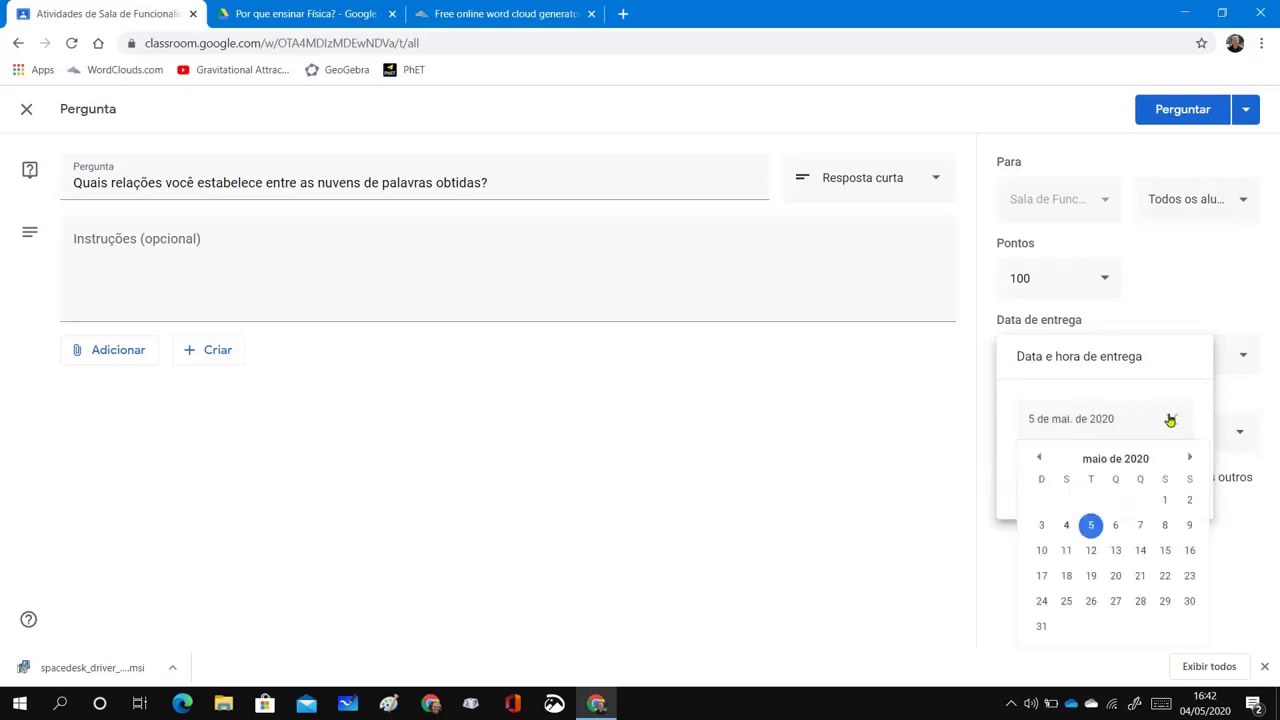
{"action": "left_click", "coordinate": [1140, 551]}
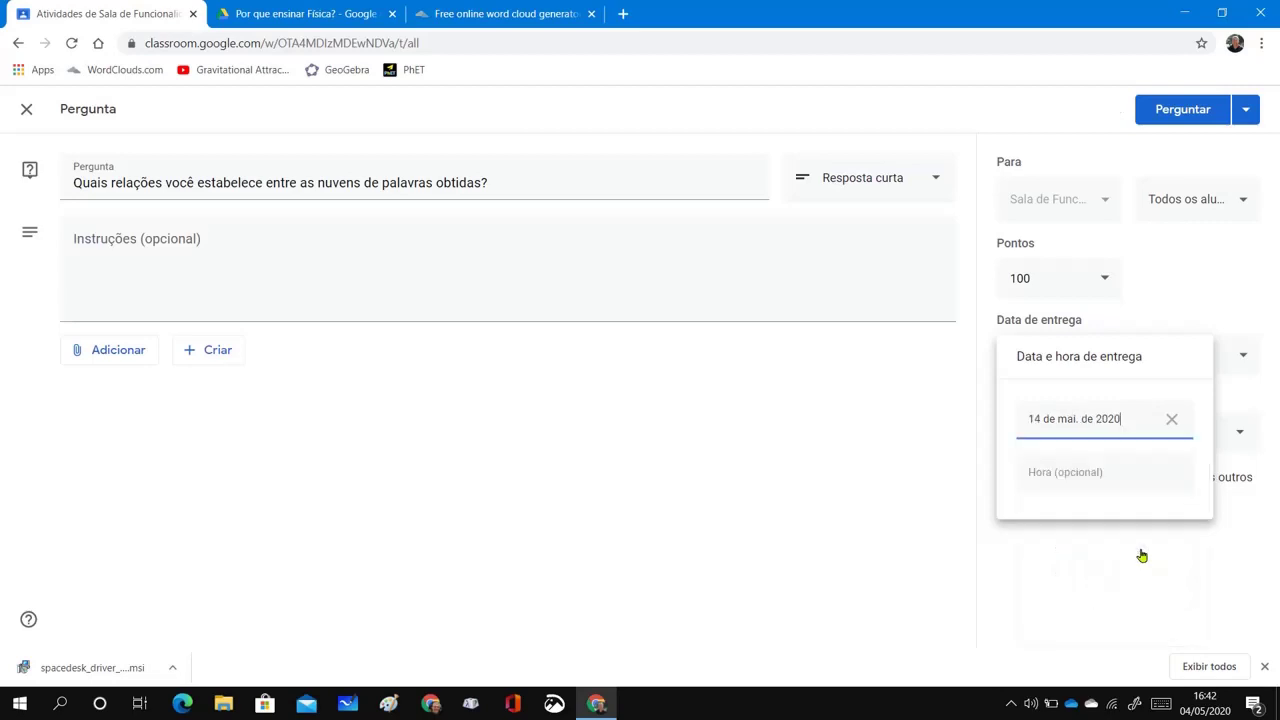
{"action": "left_click", "coordinate": [1128, 482]}
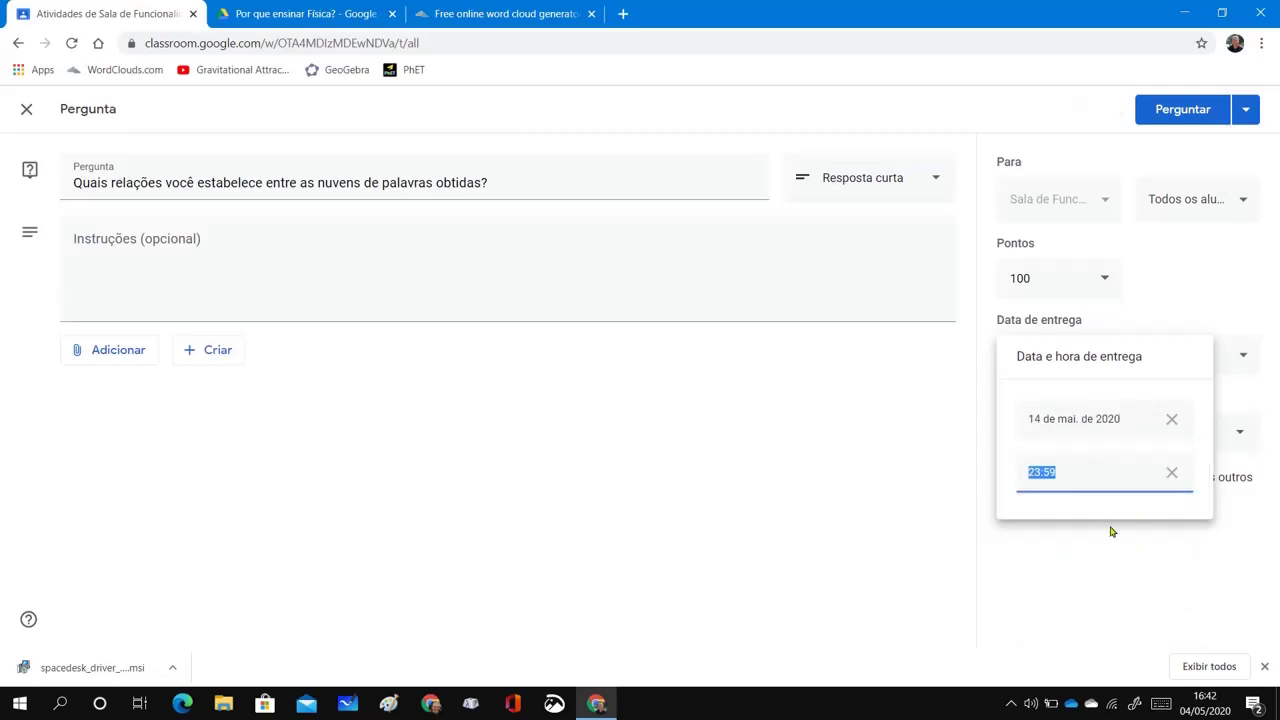
{"action": "left_click", "coordinate": [1084, 474]}
{"action": "left_click", "coordinate": [1111, 545]}
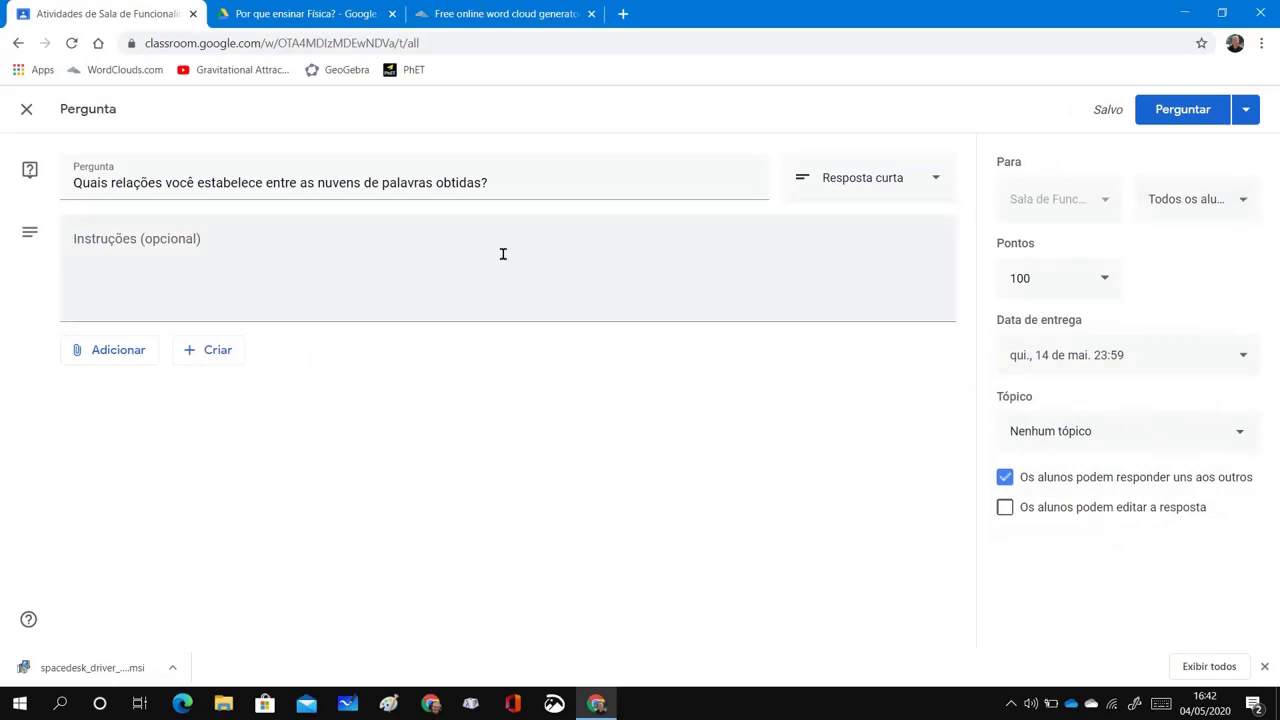
{"action": "left_click", "coordinate": [1181, 111]}
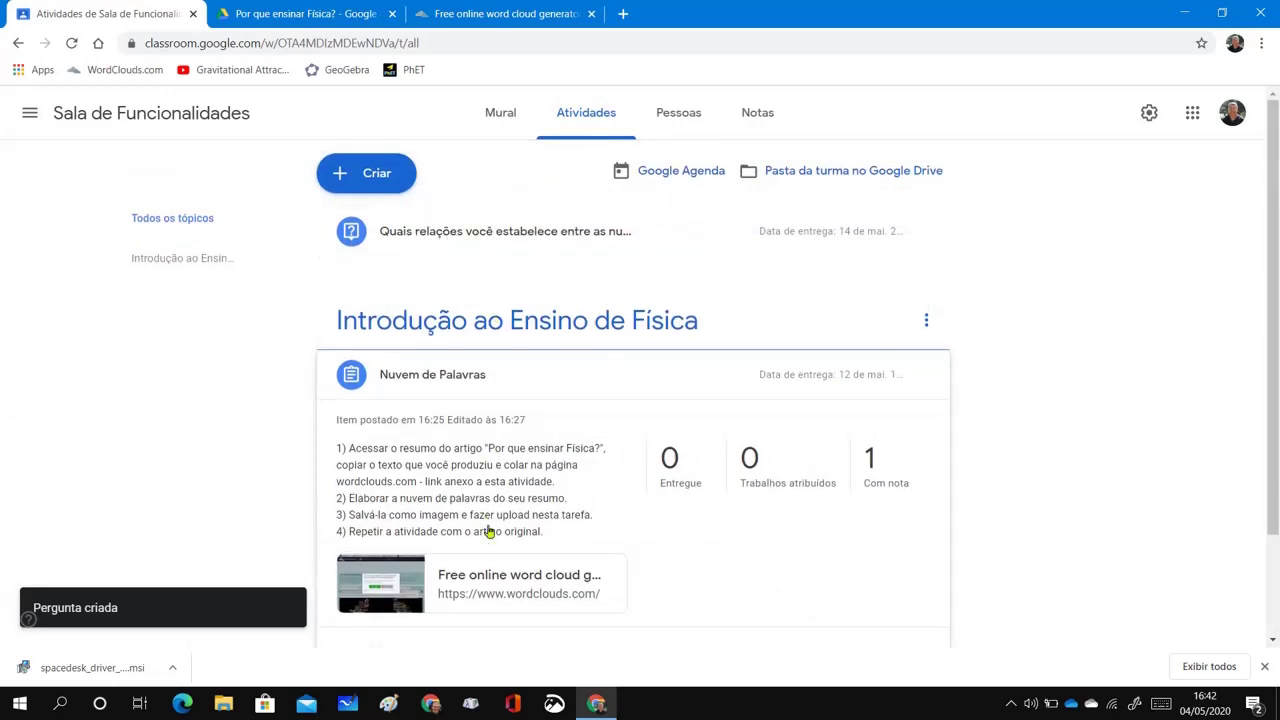
Edit the question to sit under Introdução ao Ensino de Física and let students edit answers
{"action": "left_click", "coordinate": [928, 231]}
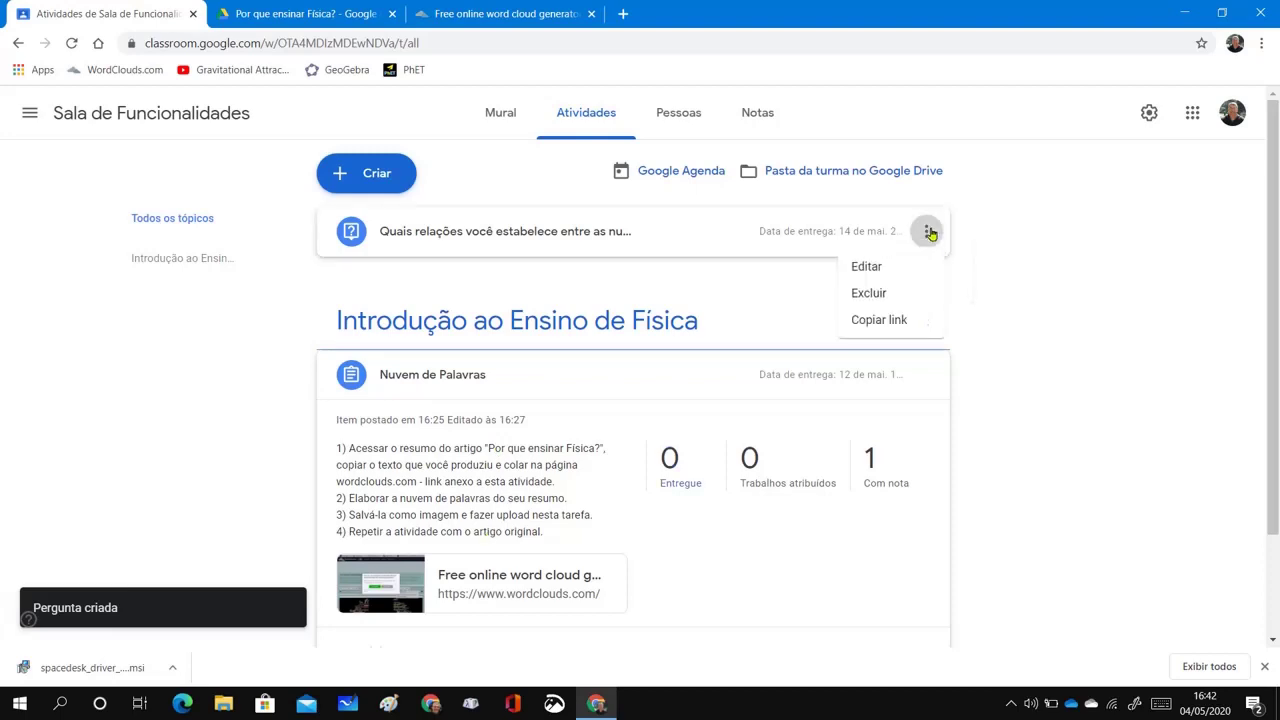
{"action": "left_click", "coordinate": [896, 268]}
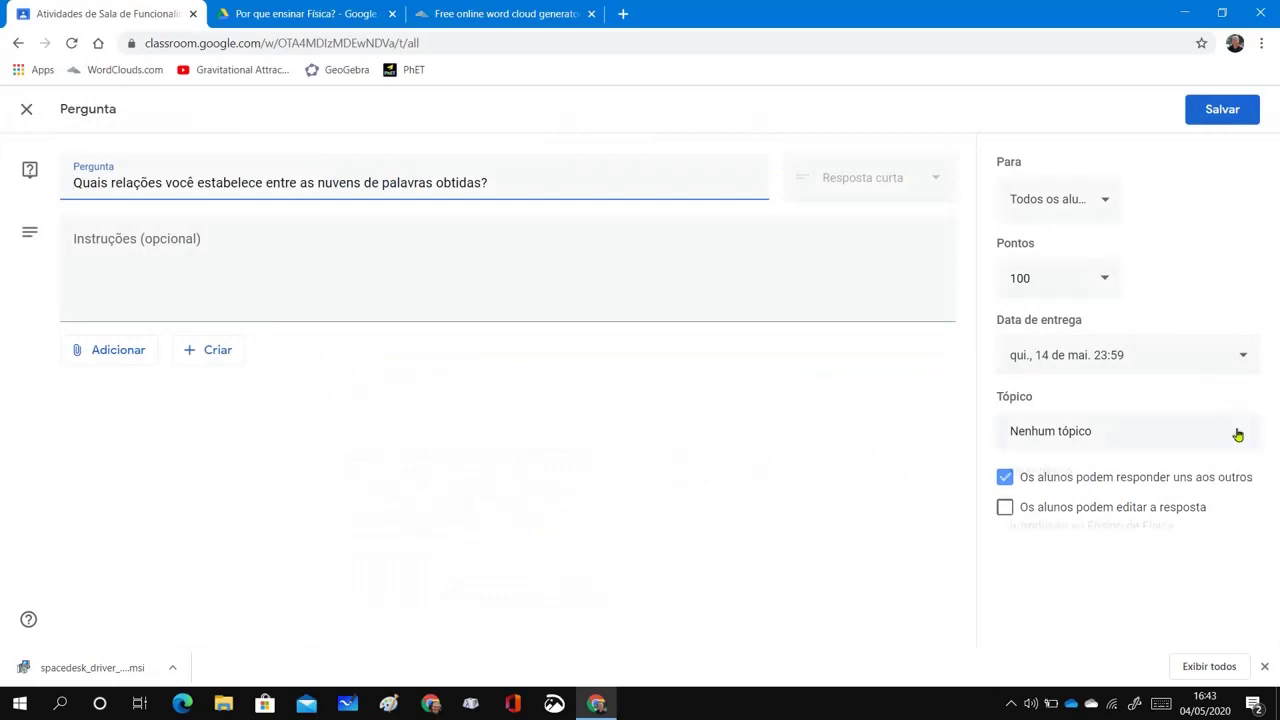
{"action": "left_click", "coordinate": [1236, 430]}
{"action": "left_click", "coordinate": [1201, 536]}
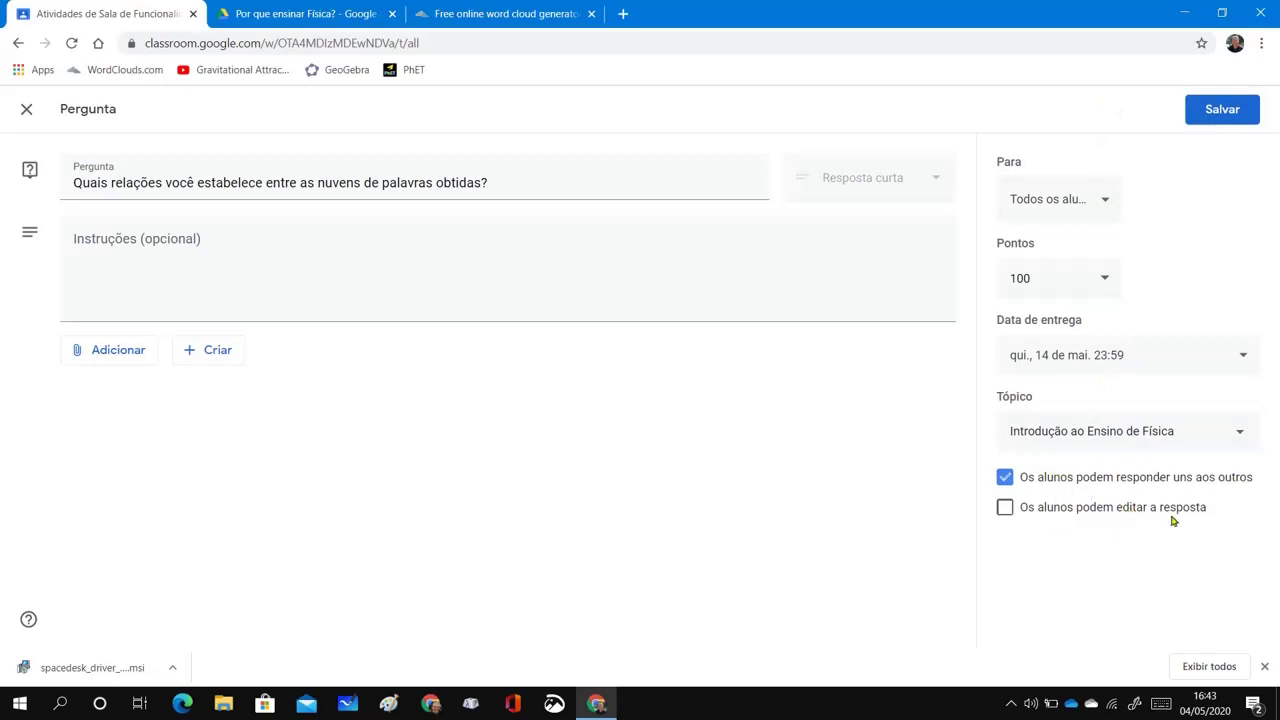
{"action": "left_click", "coordinate": [1005, 508]}
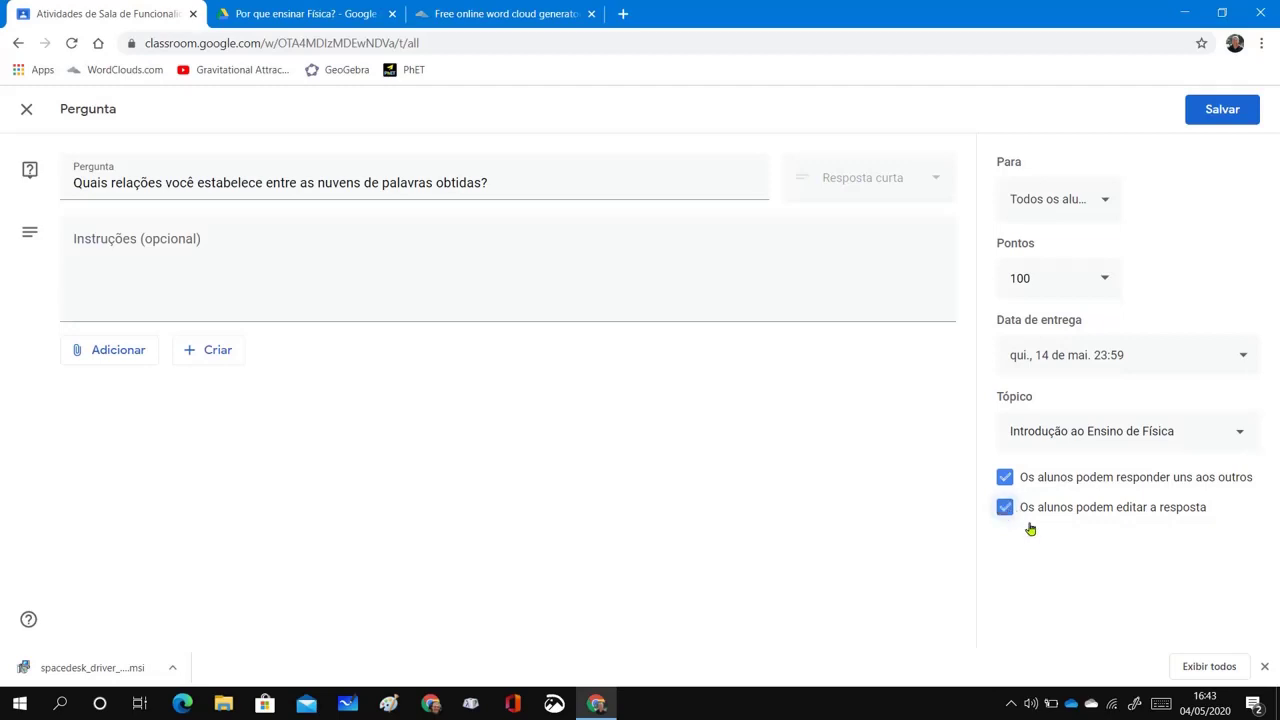
{"action": "left_click", "coordinate": [1224, 110]}
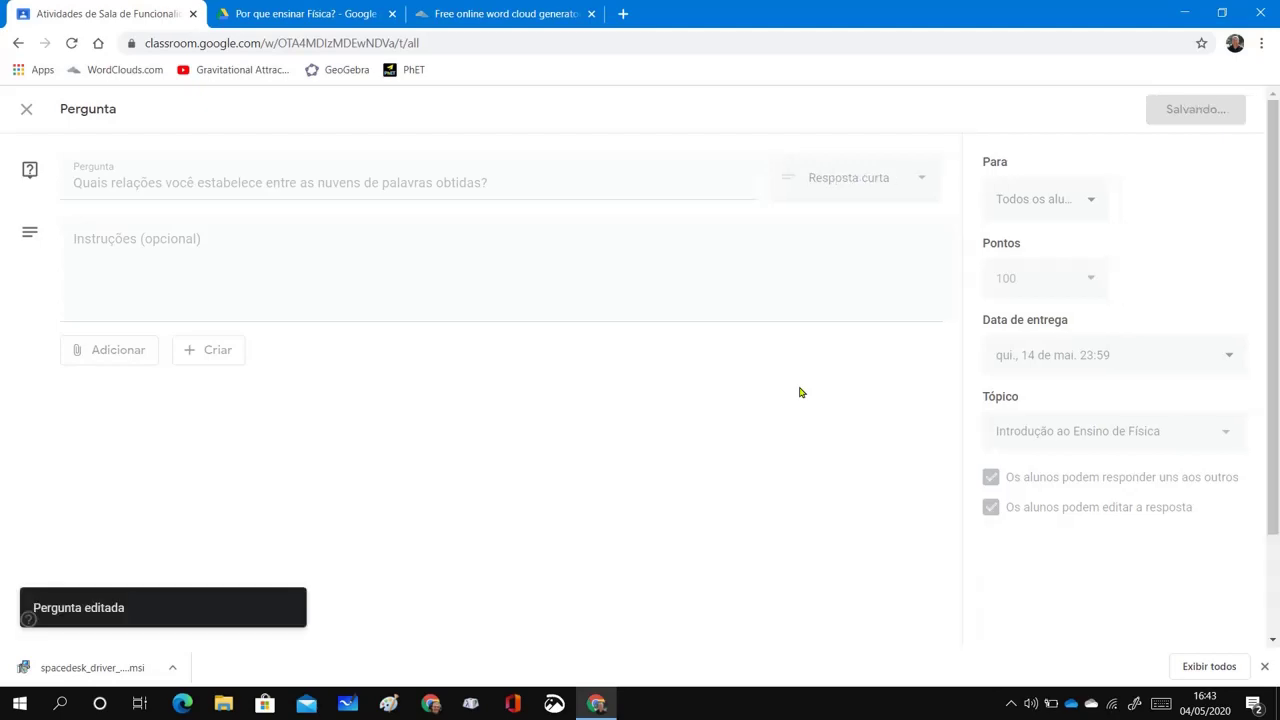
Review the updated activities list, then close the teacher's browser window
{"action": "scroll", "coordinate": [1052, 389], "scroll_direction": "down", "scroll_amount": 1}
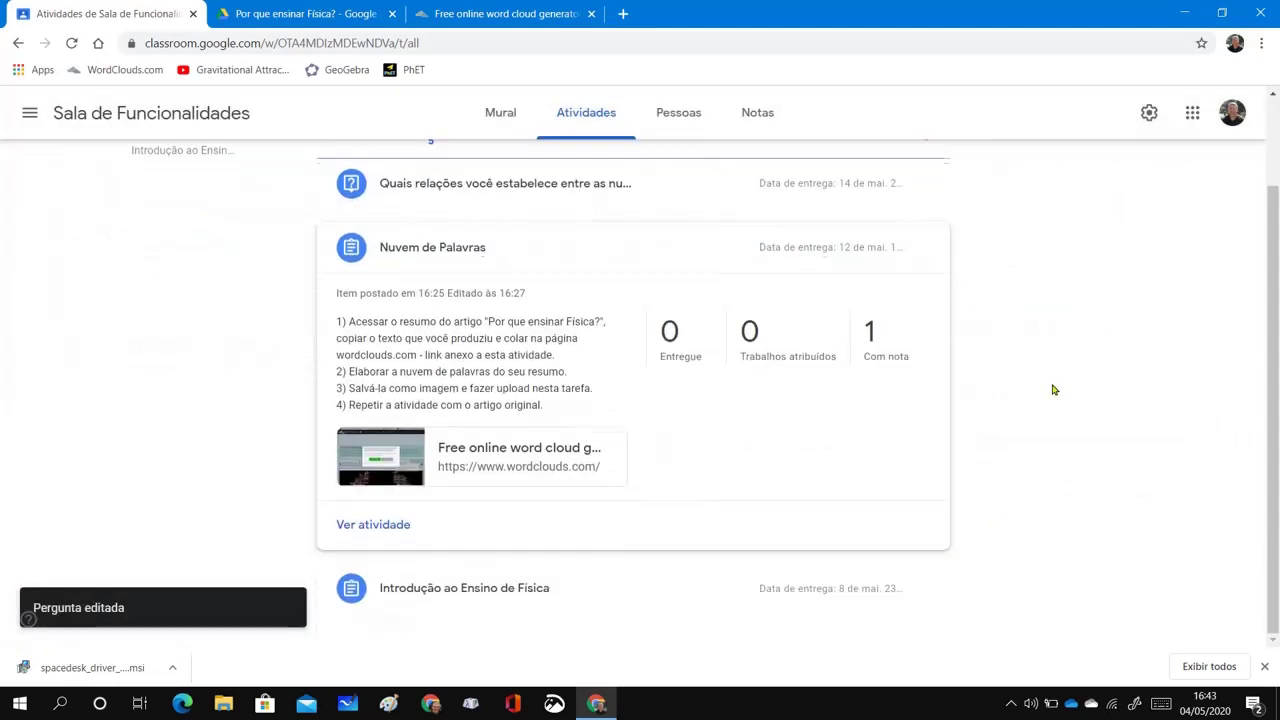
{"action": "scroll", "coordinate": [689, 326], "scroll_direction": "up", "scroll_amount": 1}
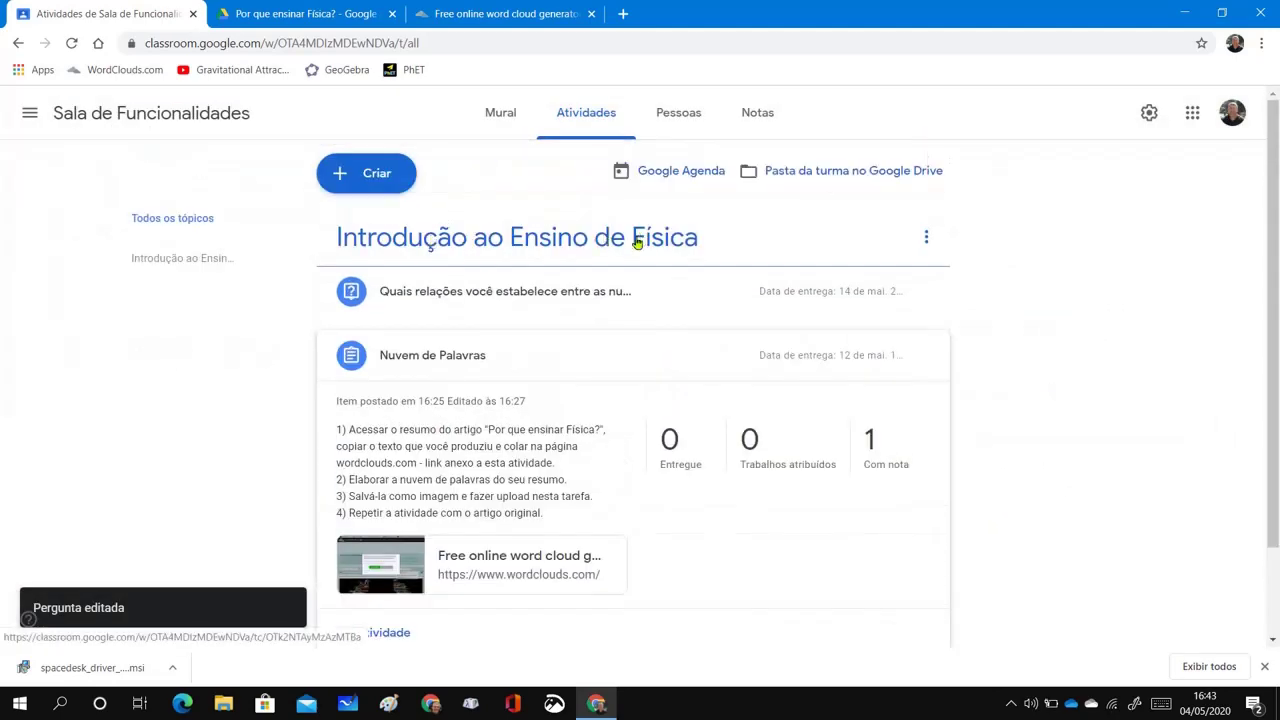
{"action": "scroll", "coordinate": [634, 243], "scroll_direction": "down", "scroll_amount": 1}
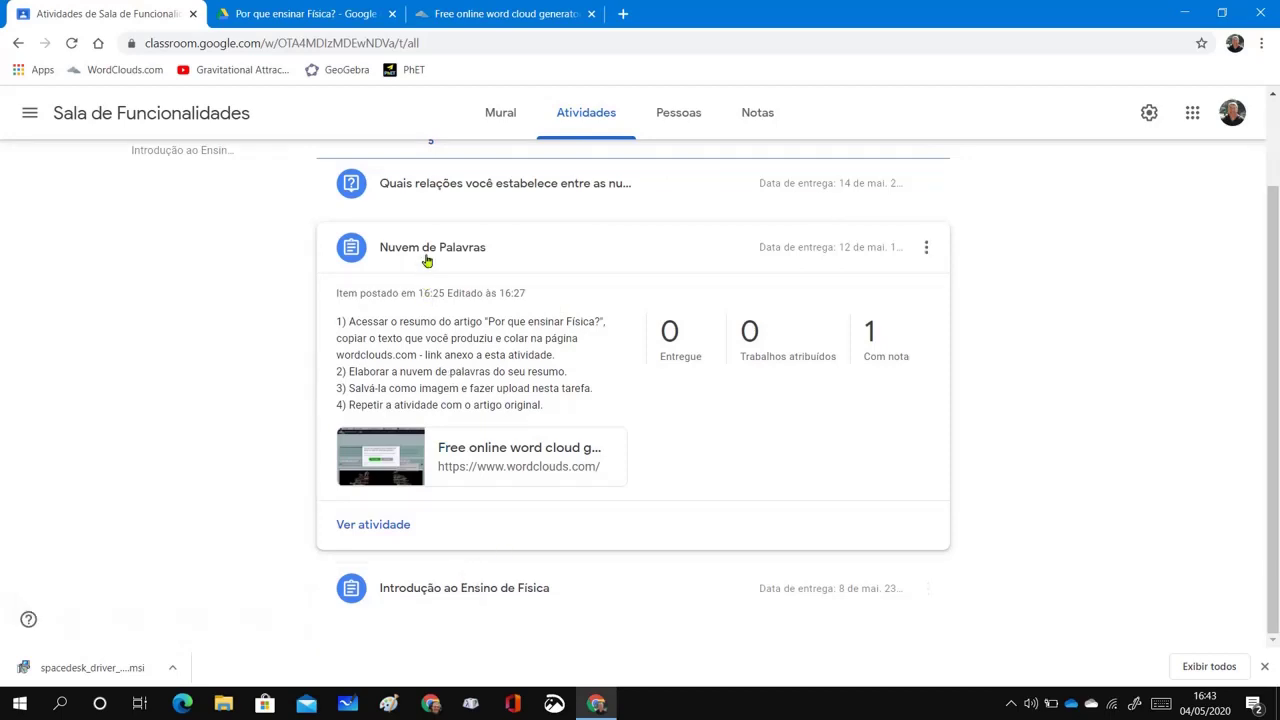
{"action": "scroll", "coordinate": [471, 247], "scroll_direction": "up", "scroll_amount": 1}
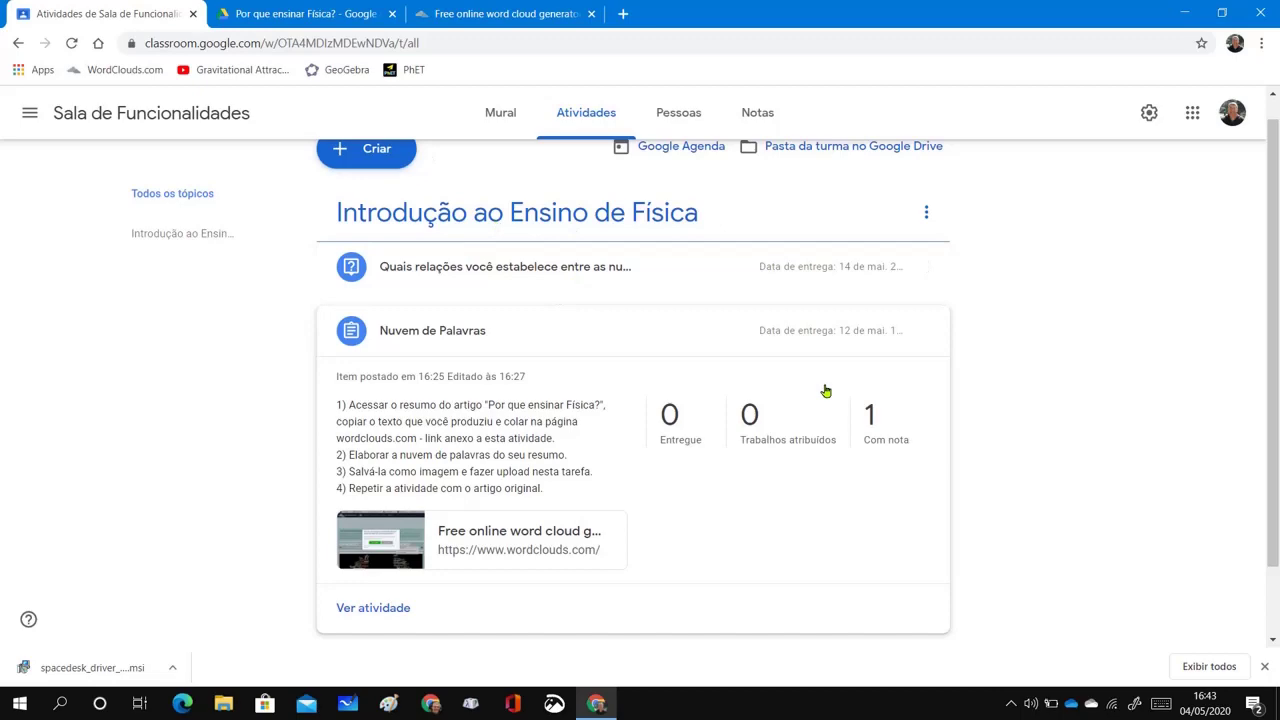
{"action": "key", "text": "alt+F4"}
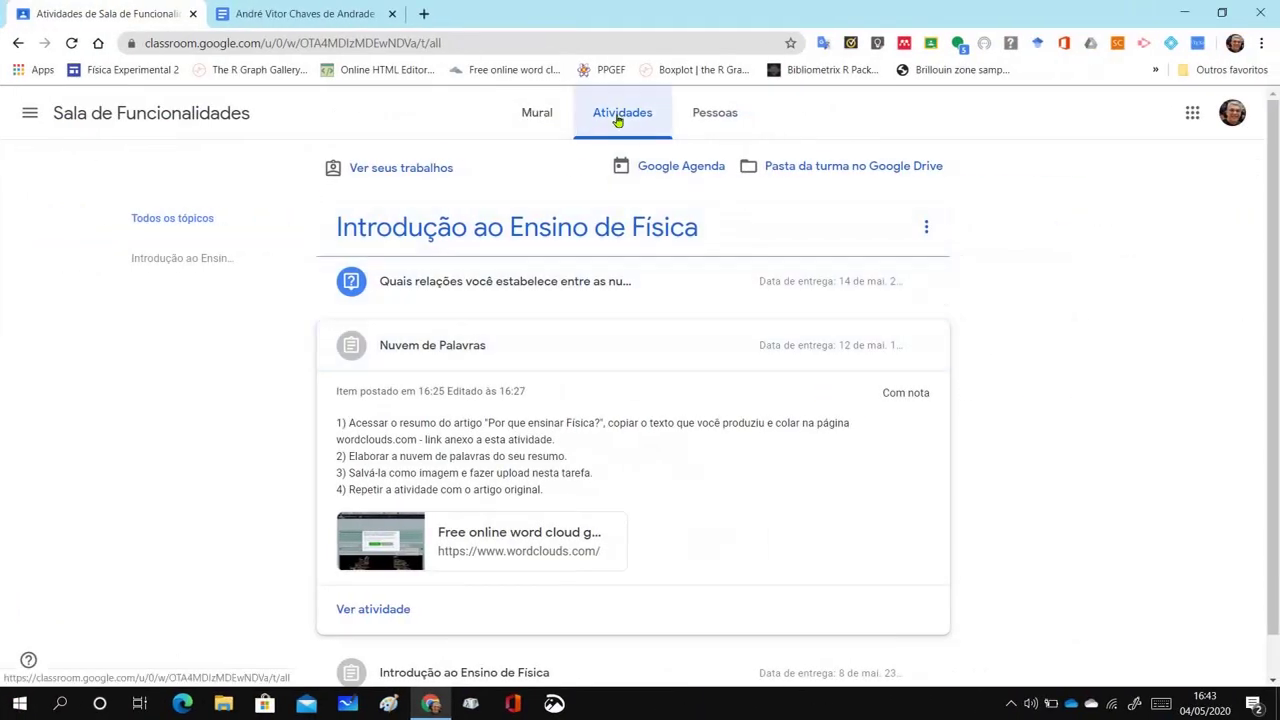
As the student, open the new question from the classwork list
{"action": "left_click", "coordinate": [536, 112]}
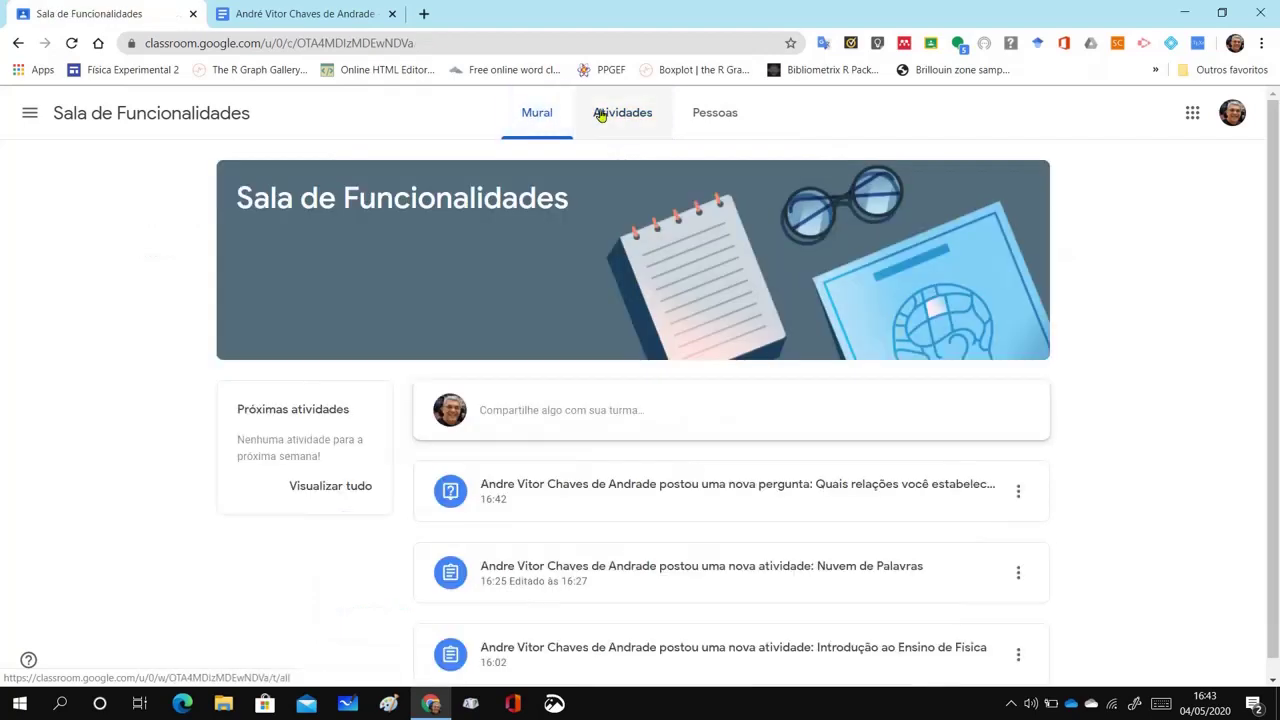
{"action": "left_click", "coordinate": [610, 112]}
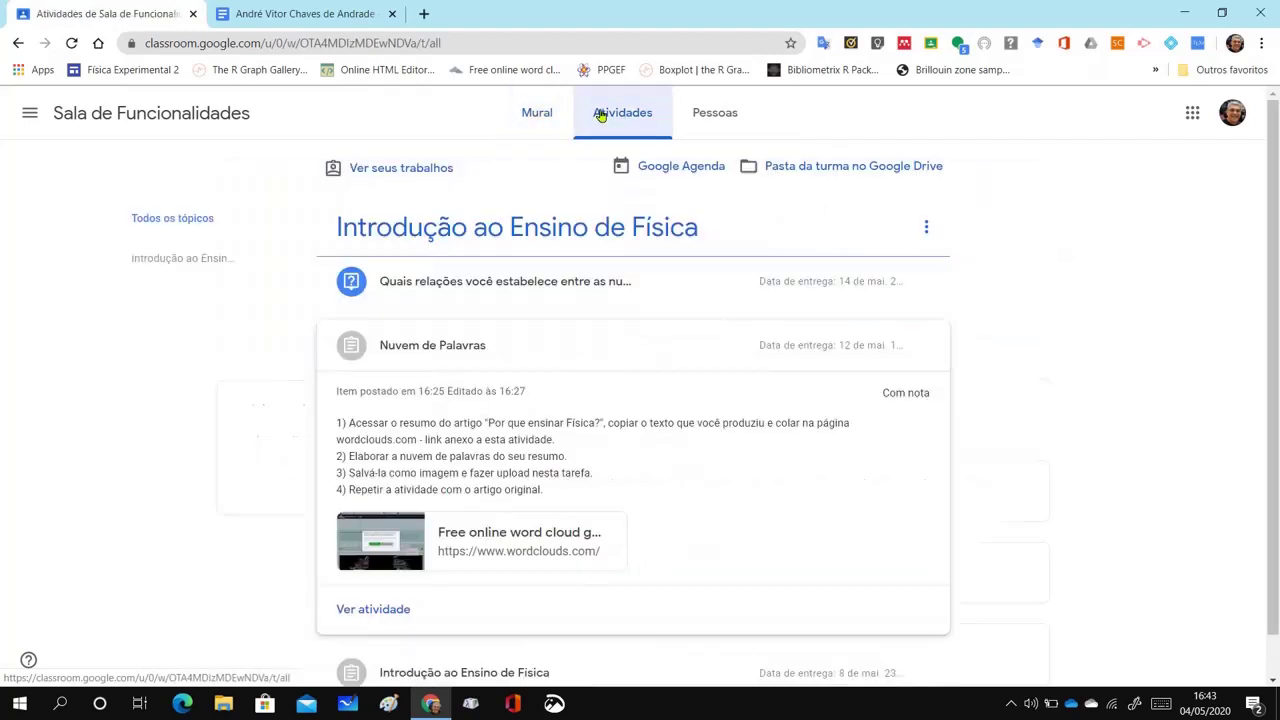
{"action": "left_click", "coordinate": [479, 298]}
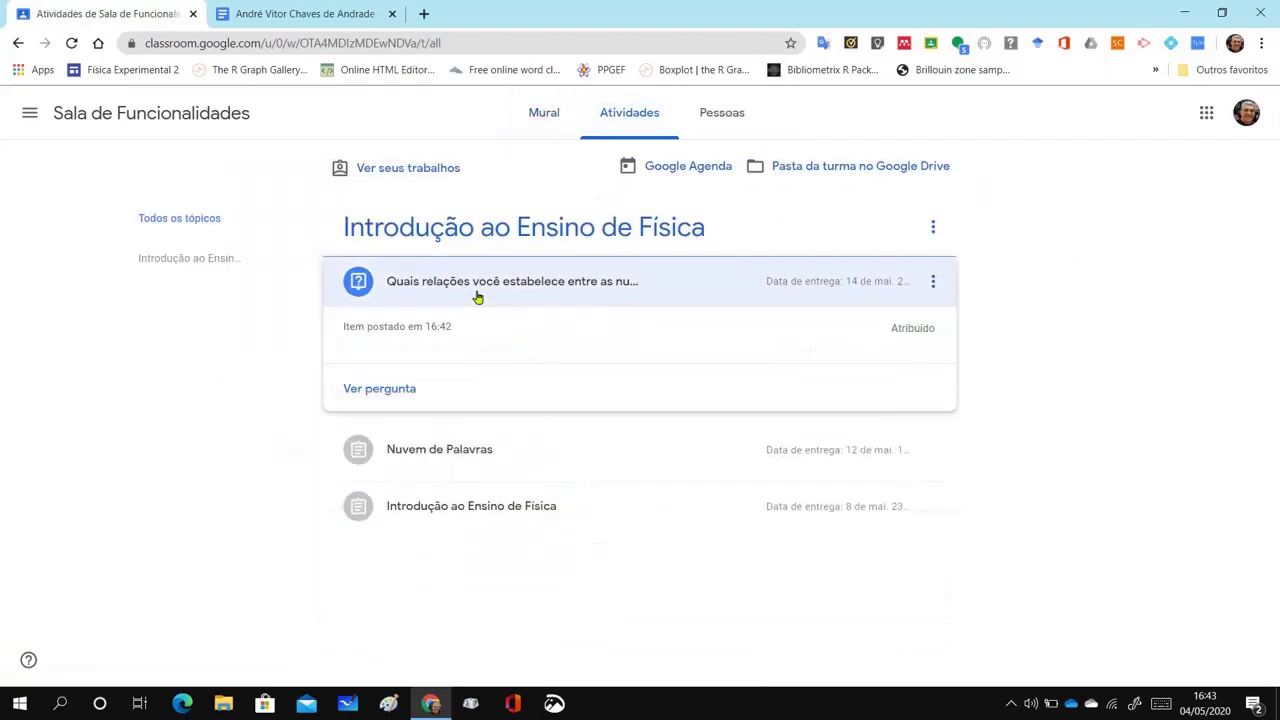
{"action": "left_click", "coordinate": [395, 393]}
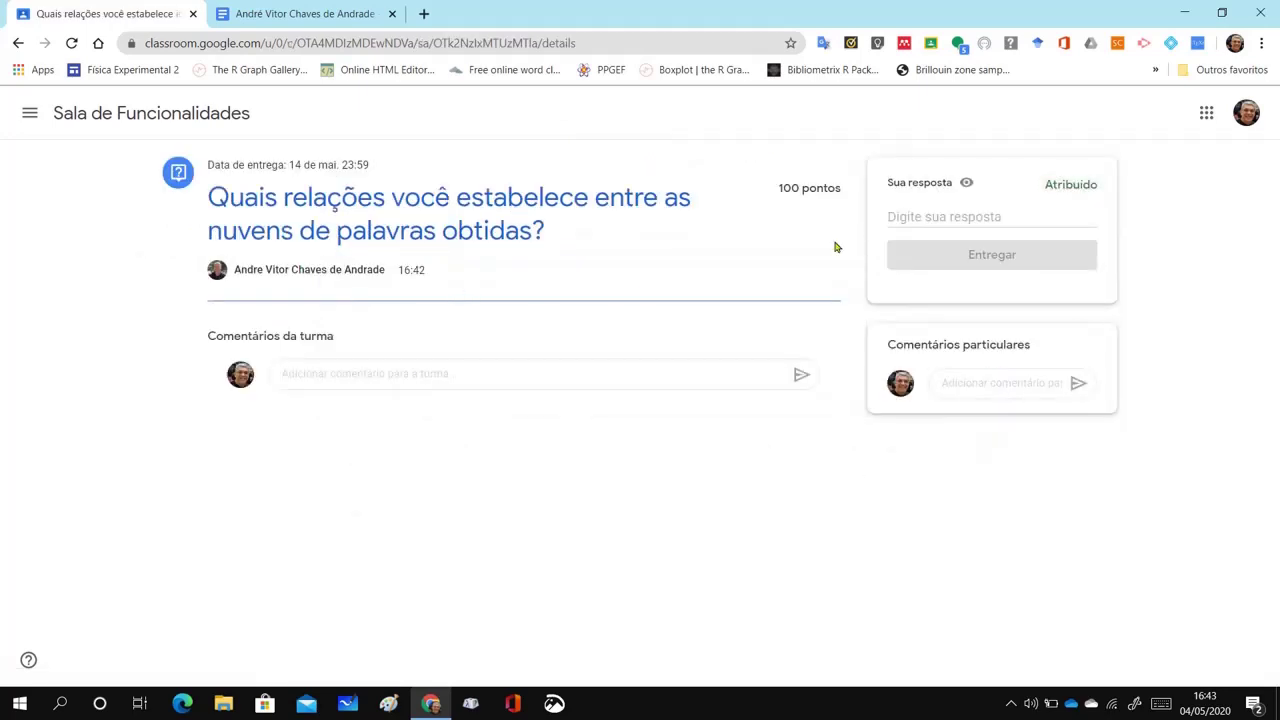
Answer that the summary expresses the author's ideas, turn it in, and return to the teacher's Atividades
{"action": "left_click", "coordinate": [1038, 212]}
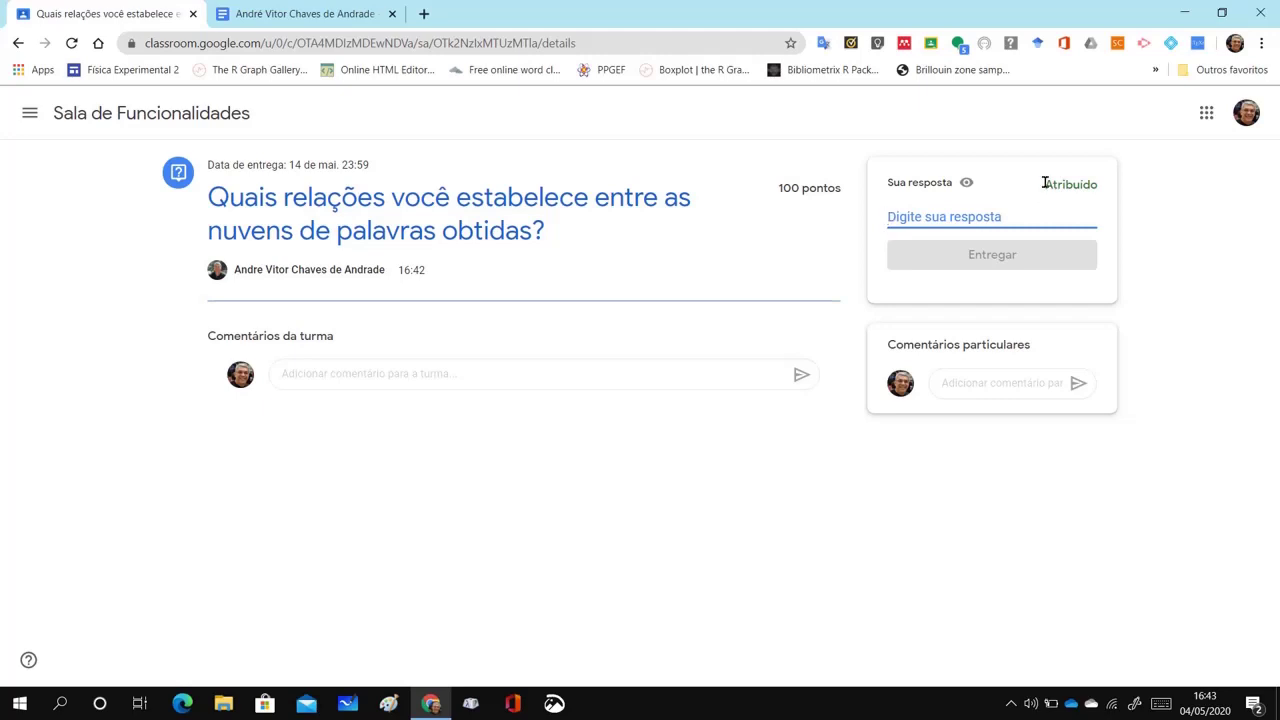
{"action": "type", "text": "Ent"}
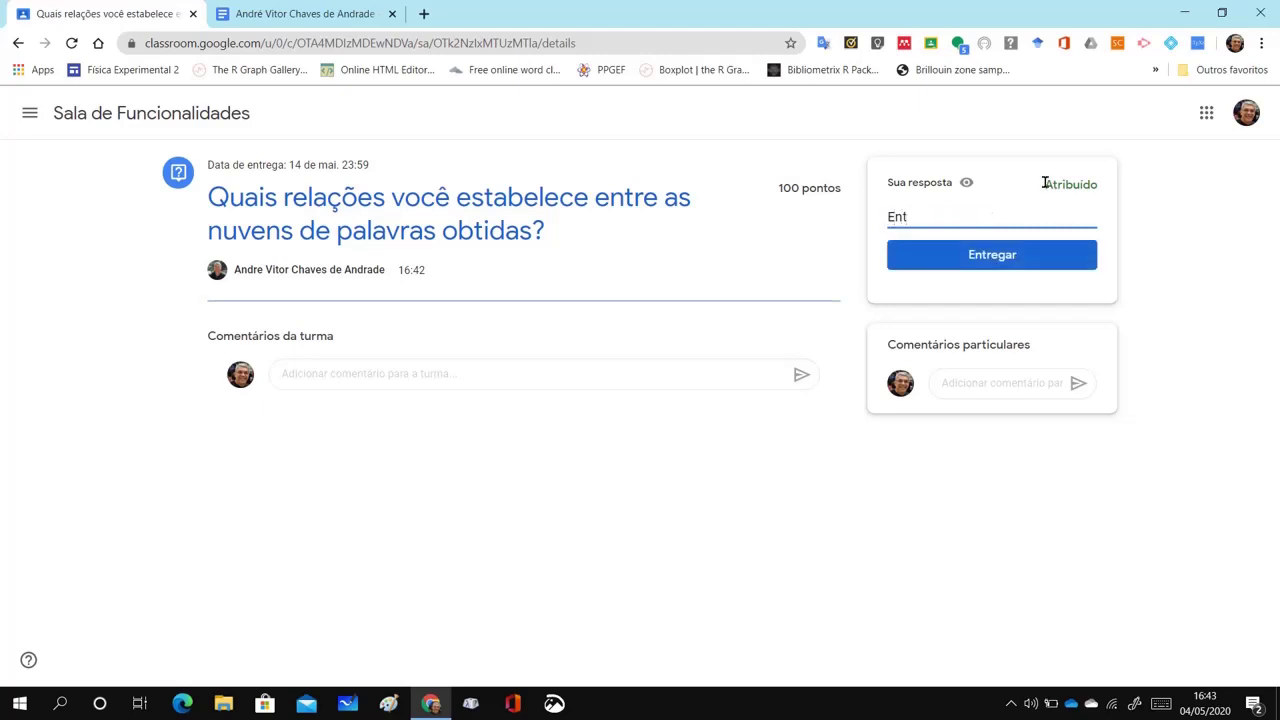
{"action": "type", "text": "endi que o meu resumo expressa "}
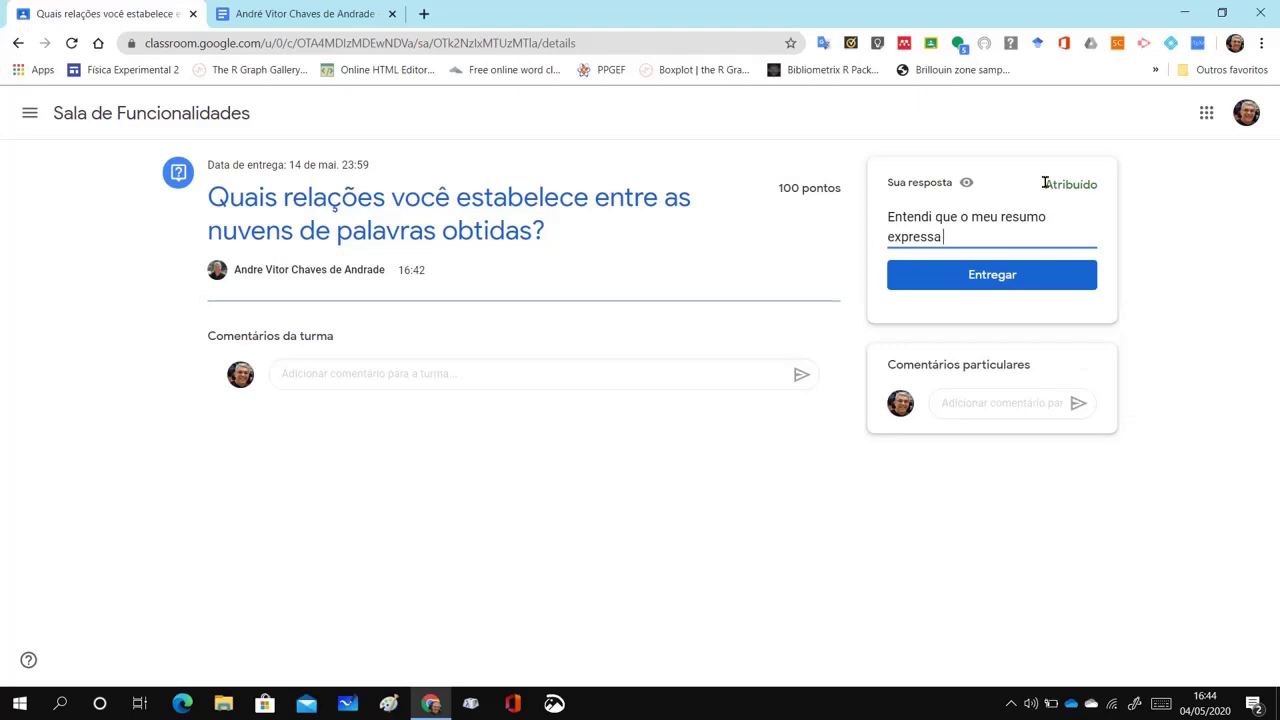
{"action": "type", "text": "as ideias do autor .."}
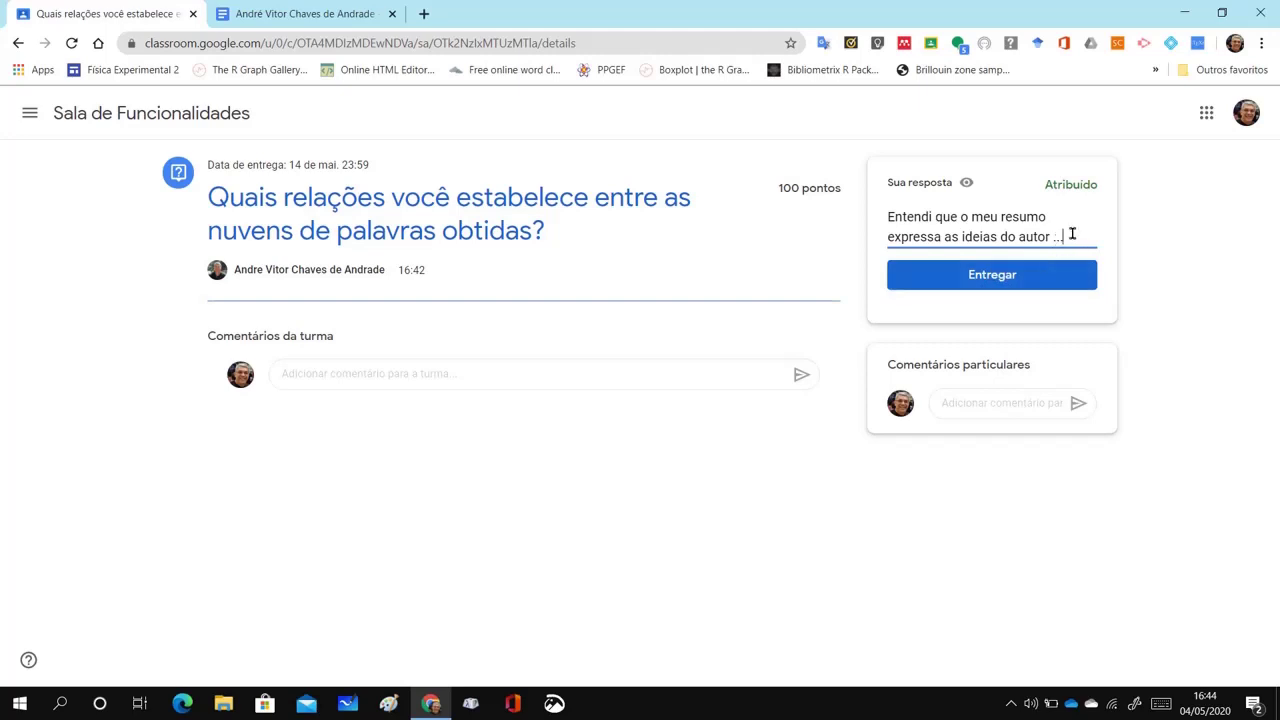
{"action": "left_click", "coordinate": [1010, 277]}
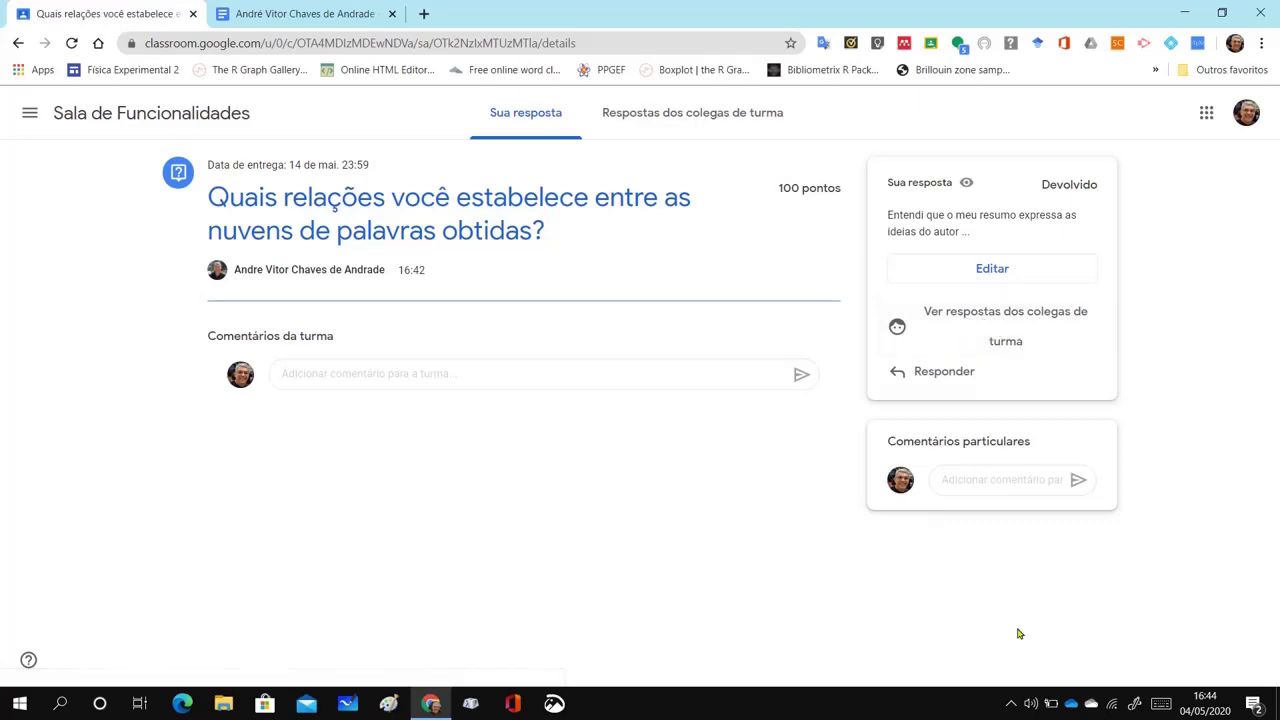
{"action": "key", "text": "alt+Tab"}
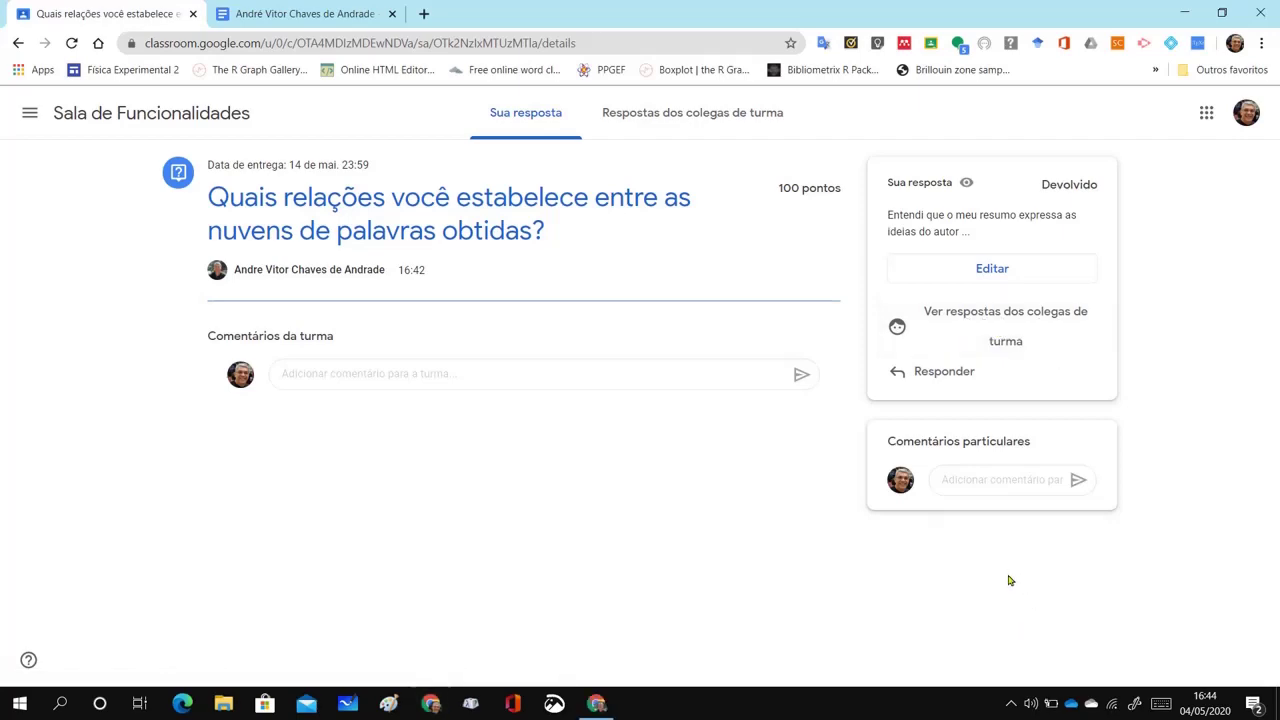
{"action": "scroll", "coordinate": [1011, 580], "scroll_direction": "down", "scroll_amount": 2}
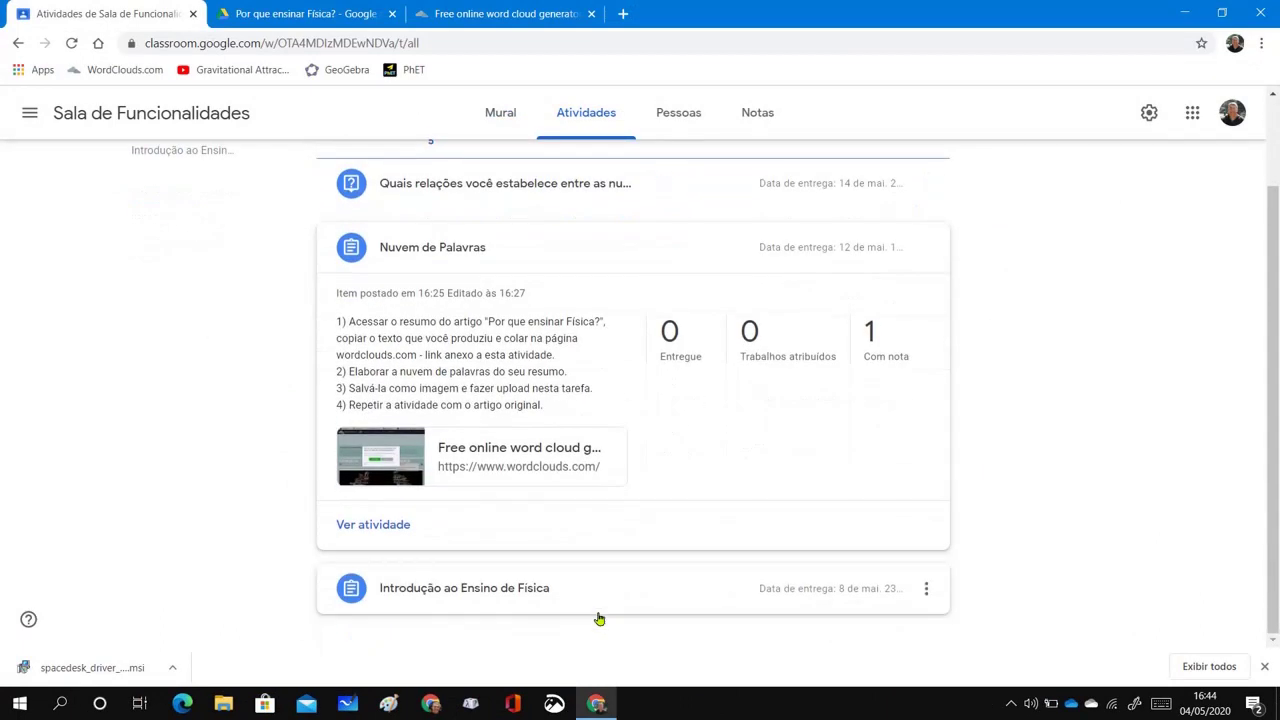
Open the Notas gradebook, which shows 100 for Nuvem de Palavras and the Introdução assignment
{"action": "scroll", "coordinate": [599, 619], "scroll_direction": "up", "scroll_amount": 2}
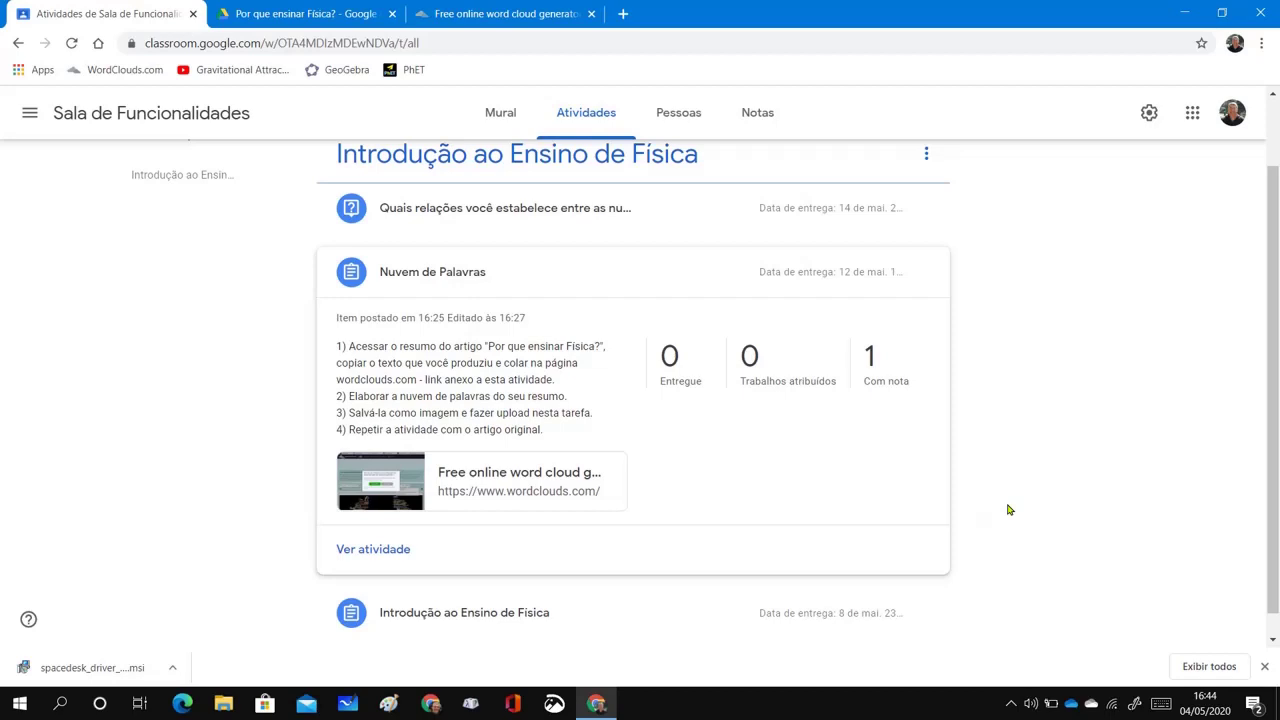
{"action": "scroll", "coordinate": [1008, 510], "scroll_direction": "up", "scroll_amount": 1}
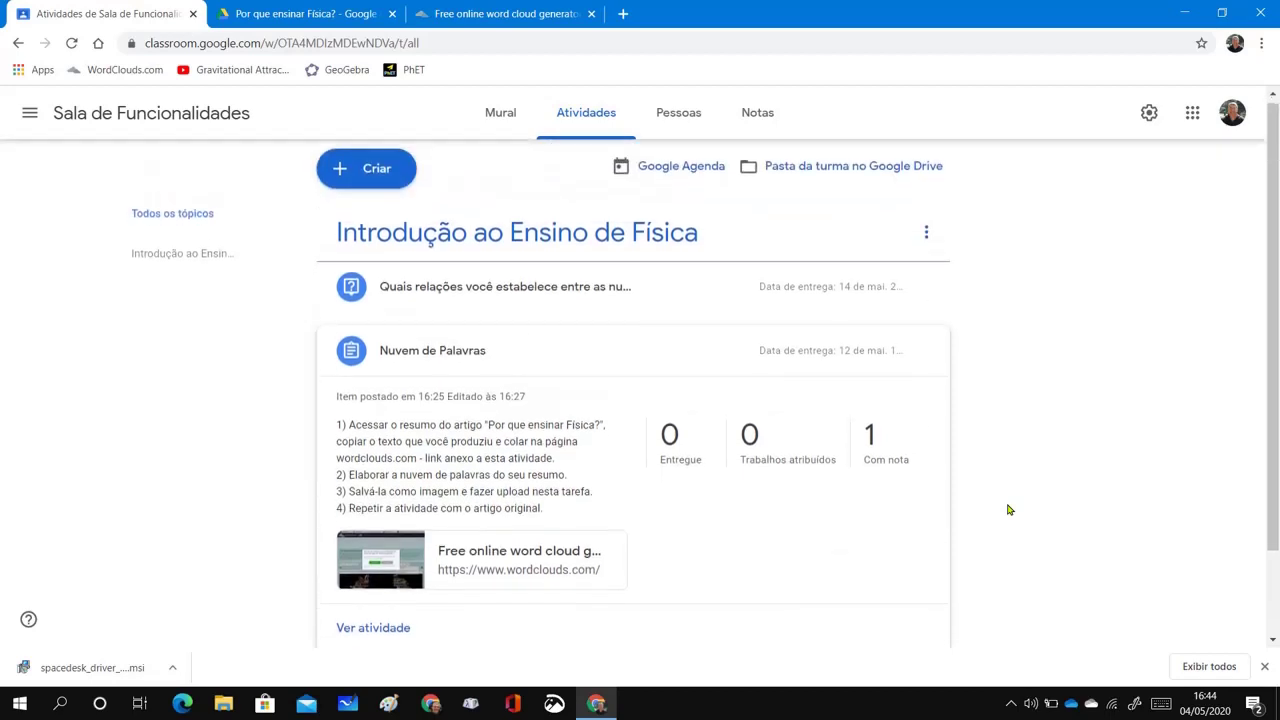
{"action": "scroll", "coordinate": [1008, 510], "scroll_direction": "down", "scroll_amount": 1}
{"action": "scroll", "coordinate": [1008, 510], "scroll_direction": "up", "scroll_amount": 1}
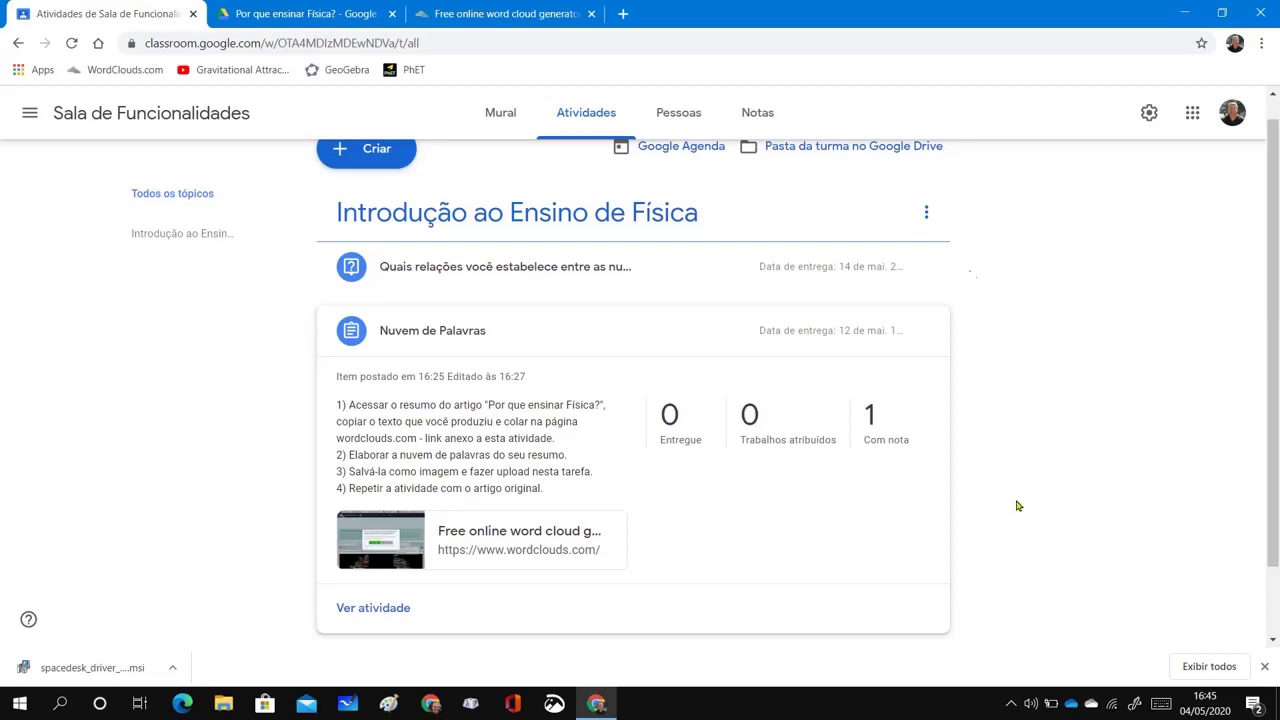
{"action": "left_click", "coordinate": [771, 119]}
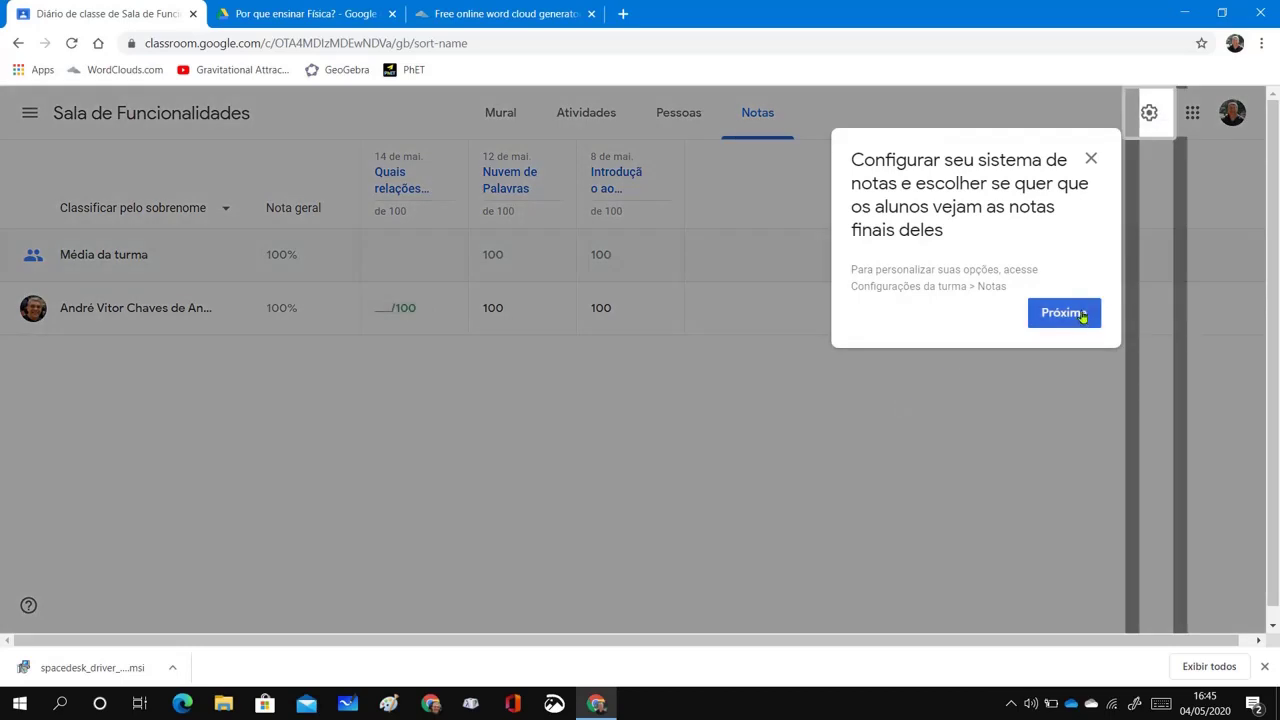
Dismiss both grading tips so the gradebook shows the new question's grade still blank
{"action": "left_click", "coordinate": [1081, 315]}
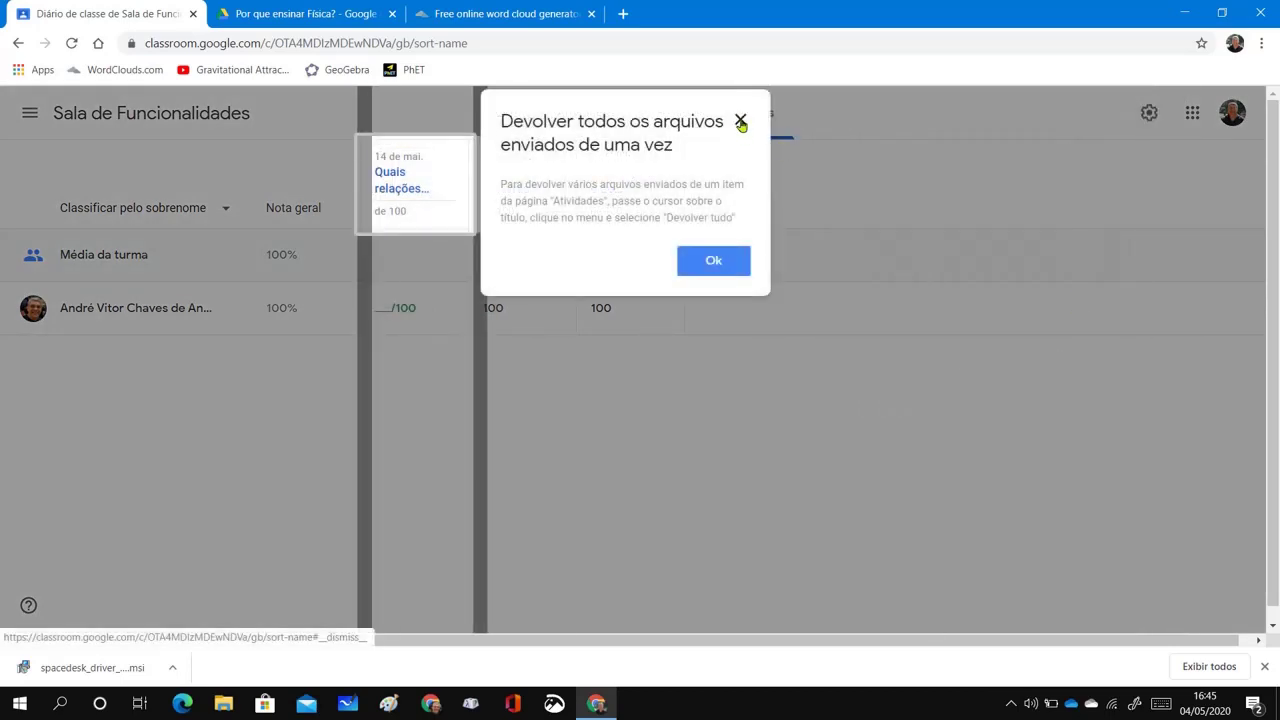
{"action": "left_click", "coordinate": [740, 121]}
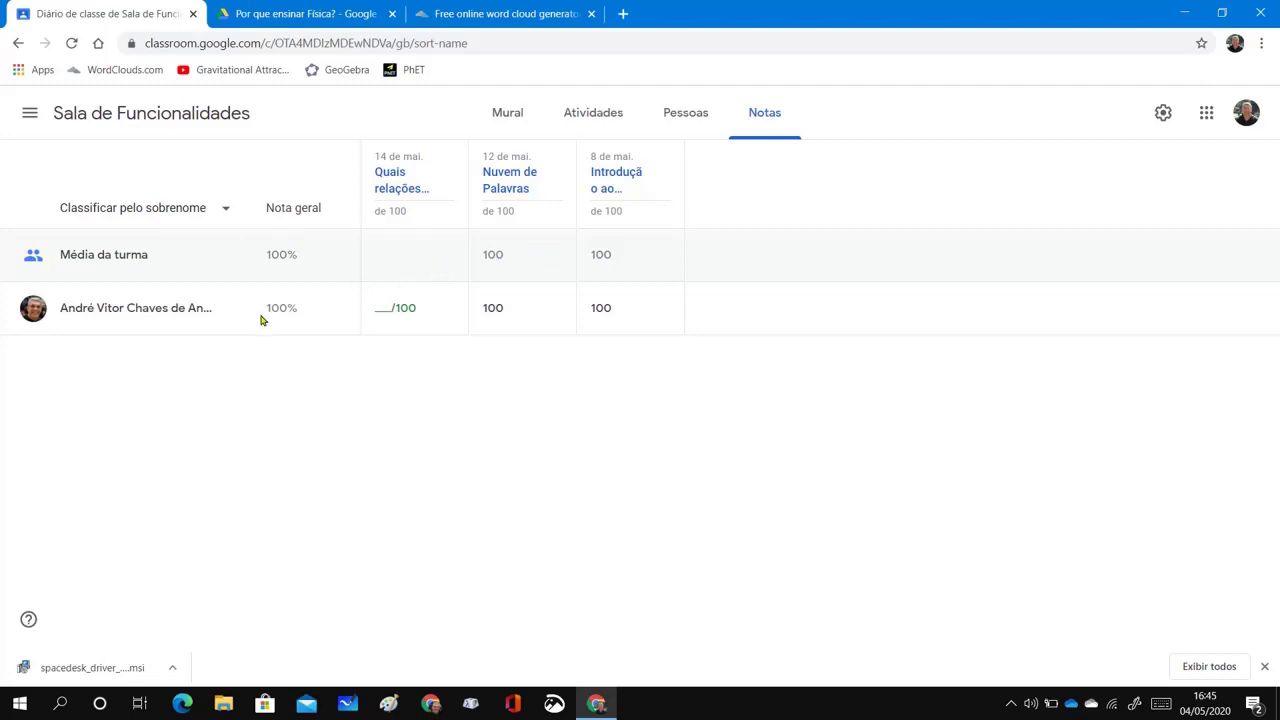
Open the student responses for the new word-cloud question from Atividades
{"action": "left_click", "coordinate": [172, 118]}
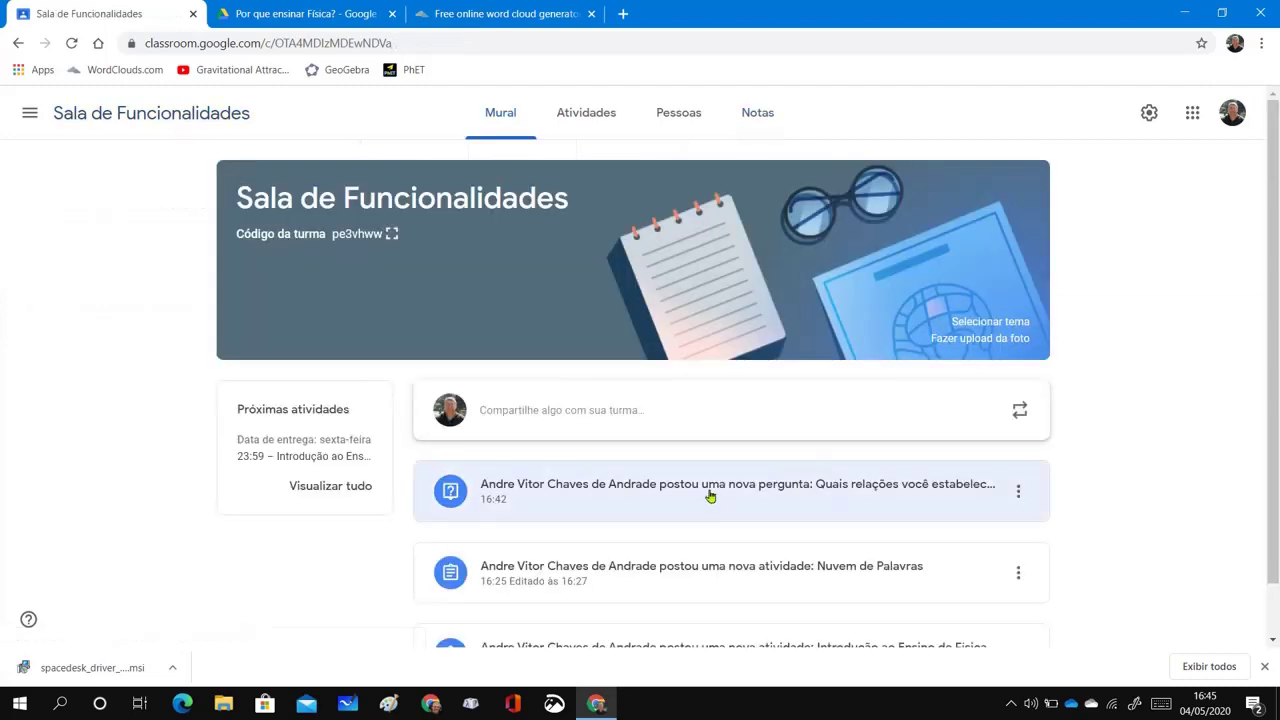
{"action": "scroll", "coordinate": [720, 505], "scroll_direction": "down", "scroll_amount": 1}
{"action": "scroll", "coordinate": [723, 515], "scroll_direction": "up", "scroll_amount": 1}
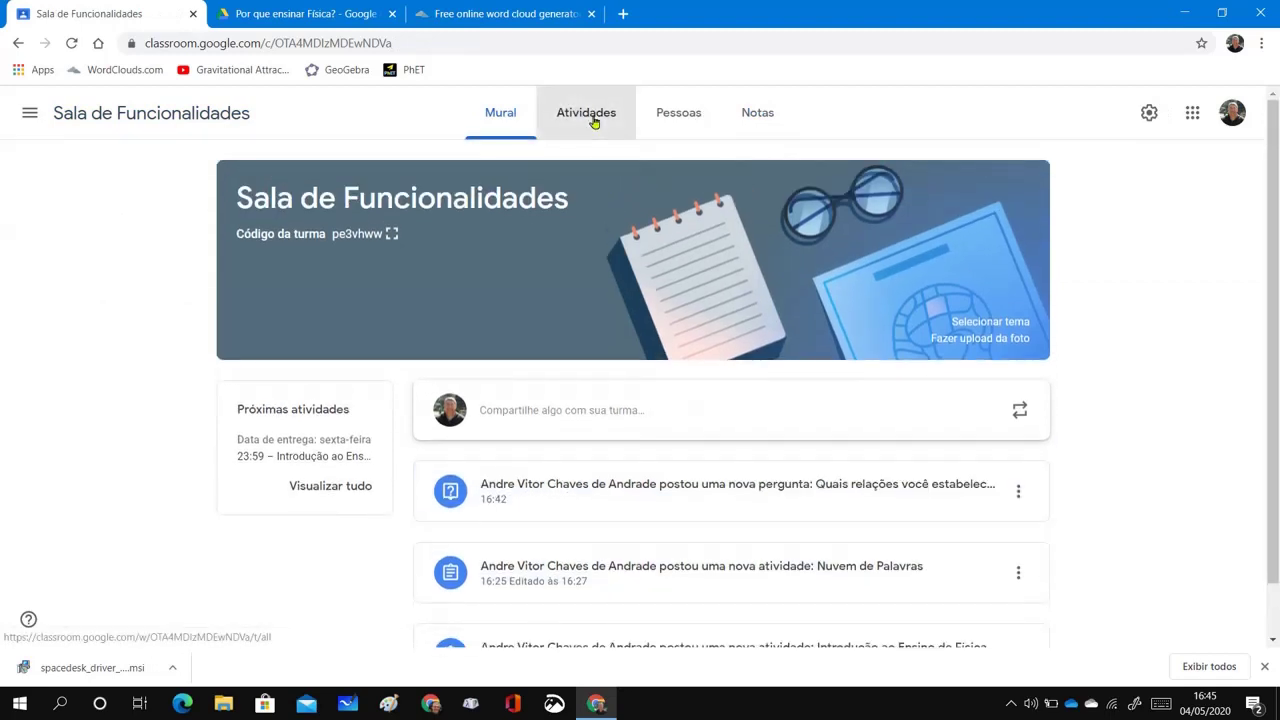
{"action": "left_click", "coordinate": [591, 118]}
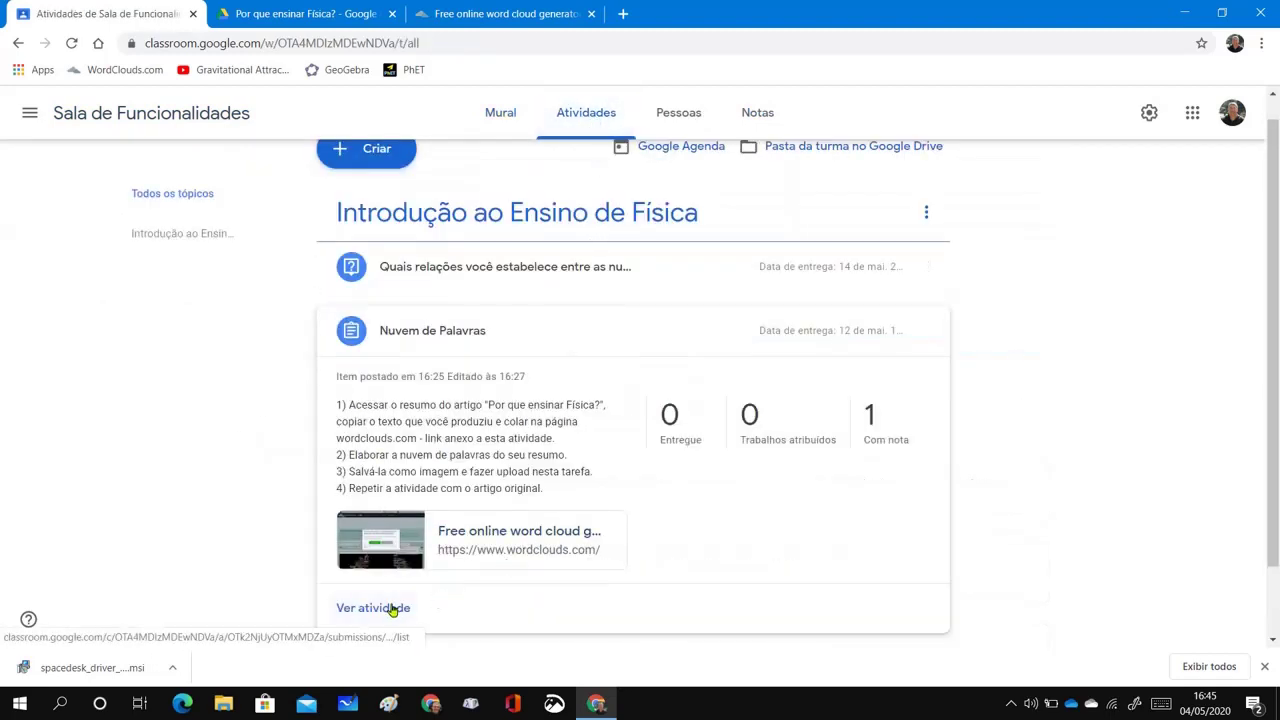
{"action": "left_click", "coordinate": [486, 272]}
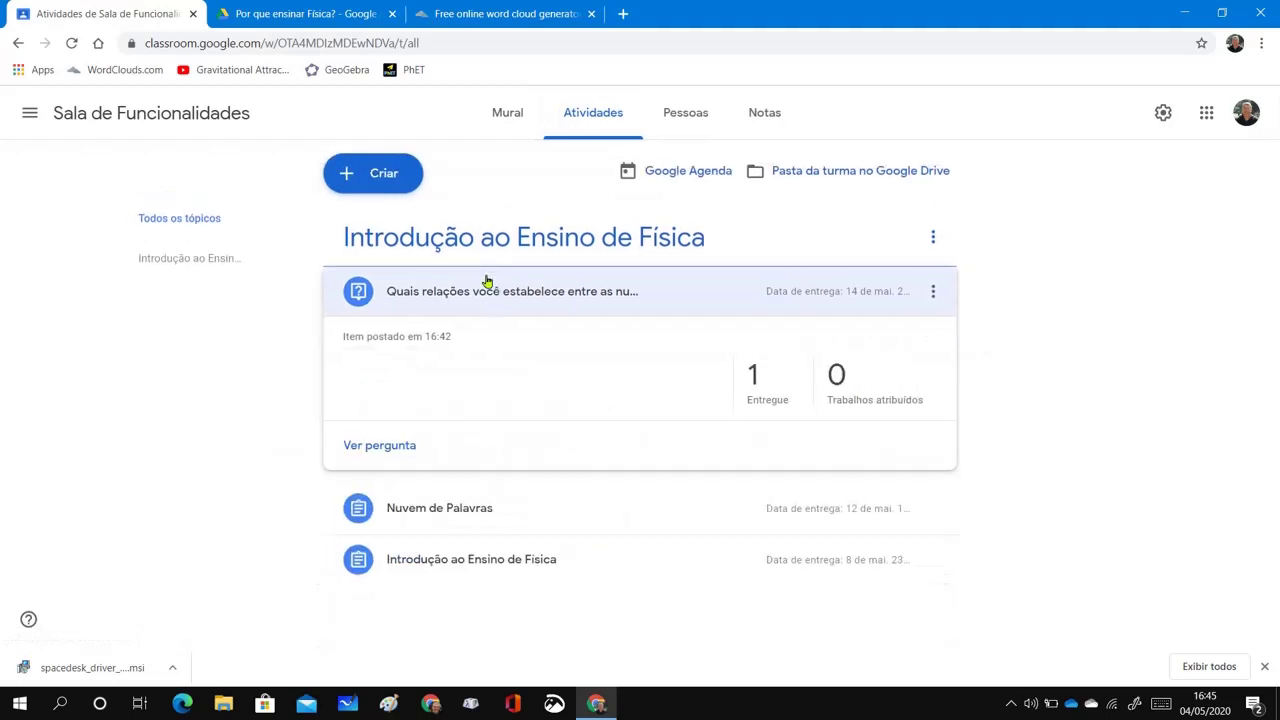
{"action": "left_click", "coordinate": [406, 446]}
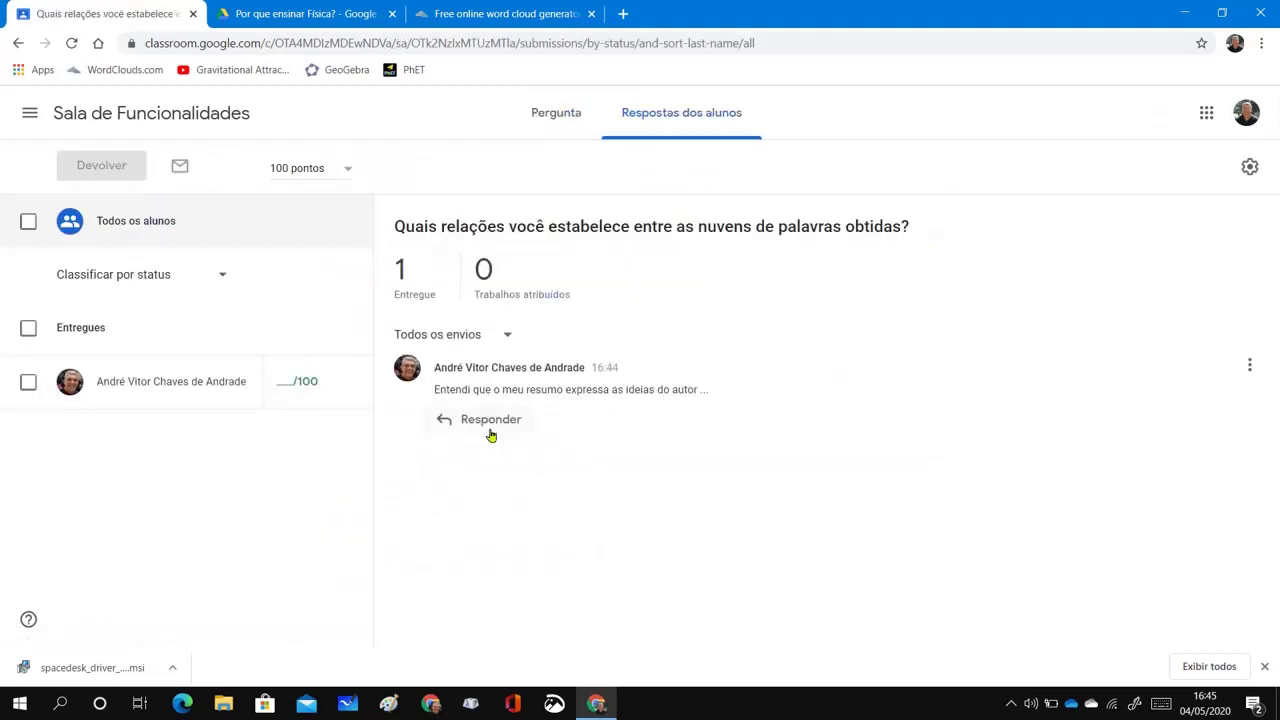
Grade the student's answer 100/100 and return it to them
{"action": "left_click", "coordinate": [296, 382]}
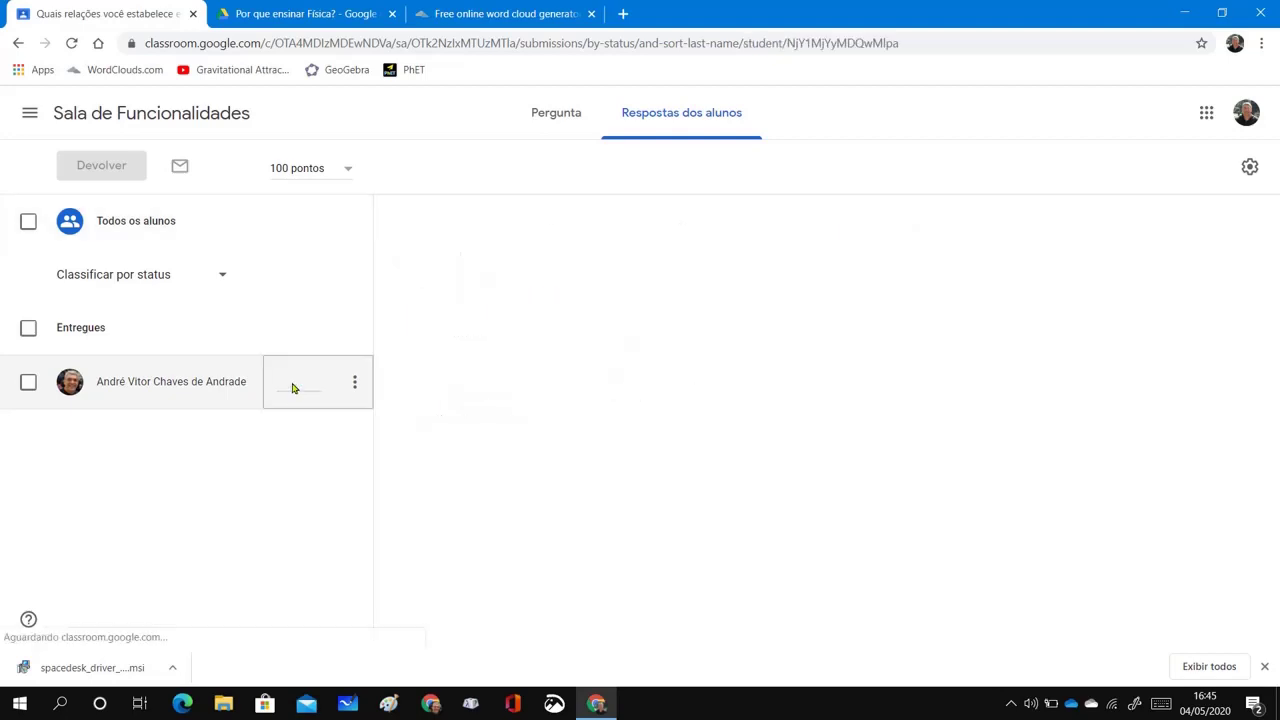
{"action": "type", "text": "100"}
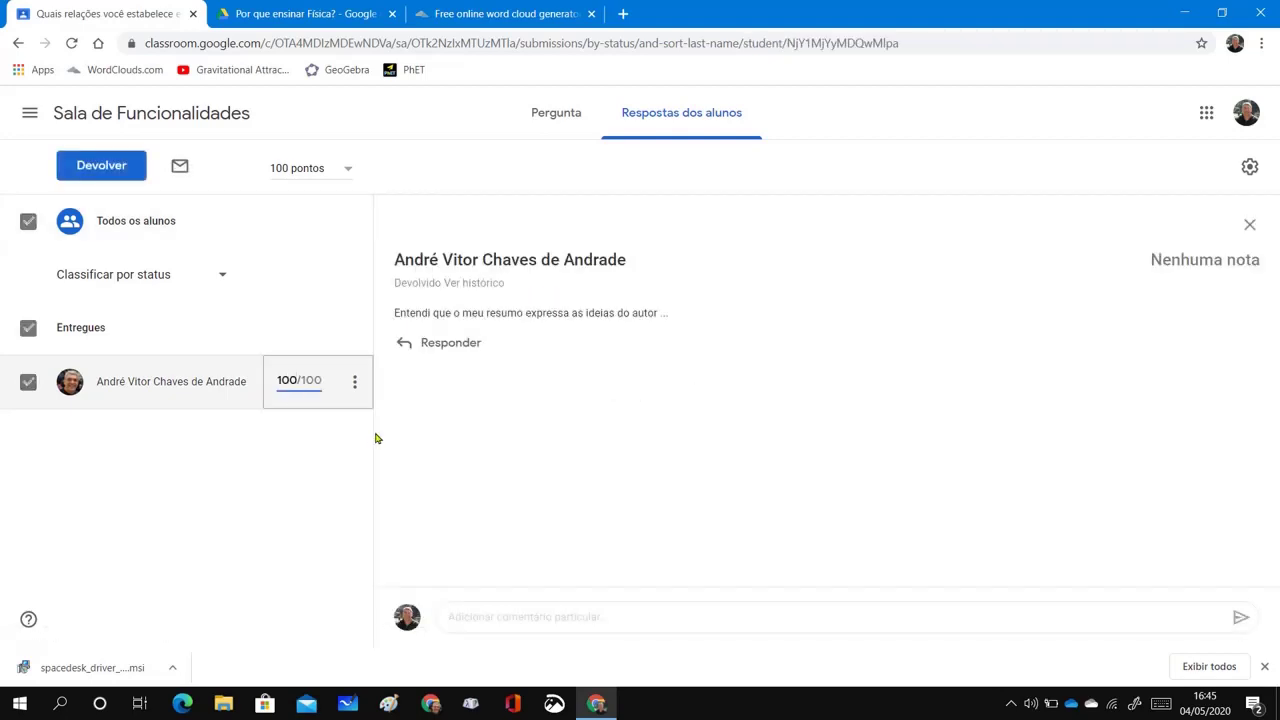
{"action": "left_click", "coordinate": [328, 449]}
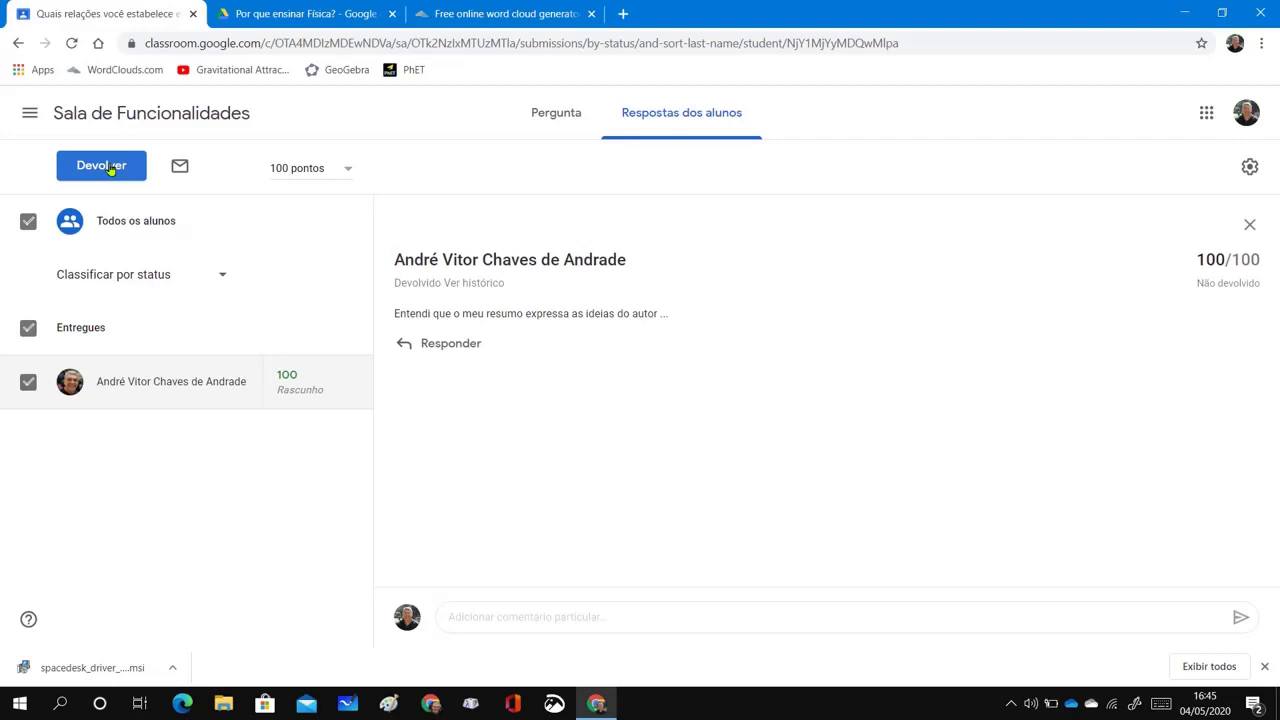
{"action": "left_click", "coordinate": [103, 166]}
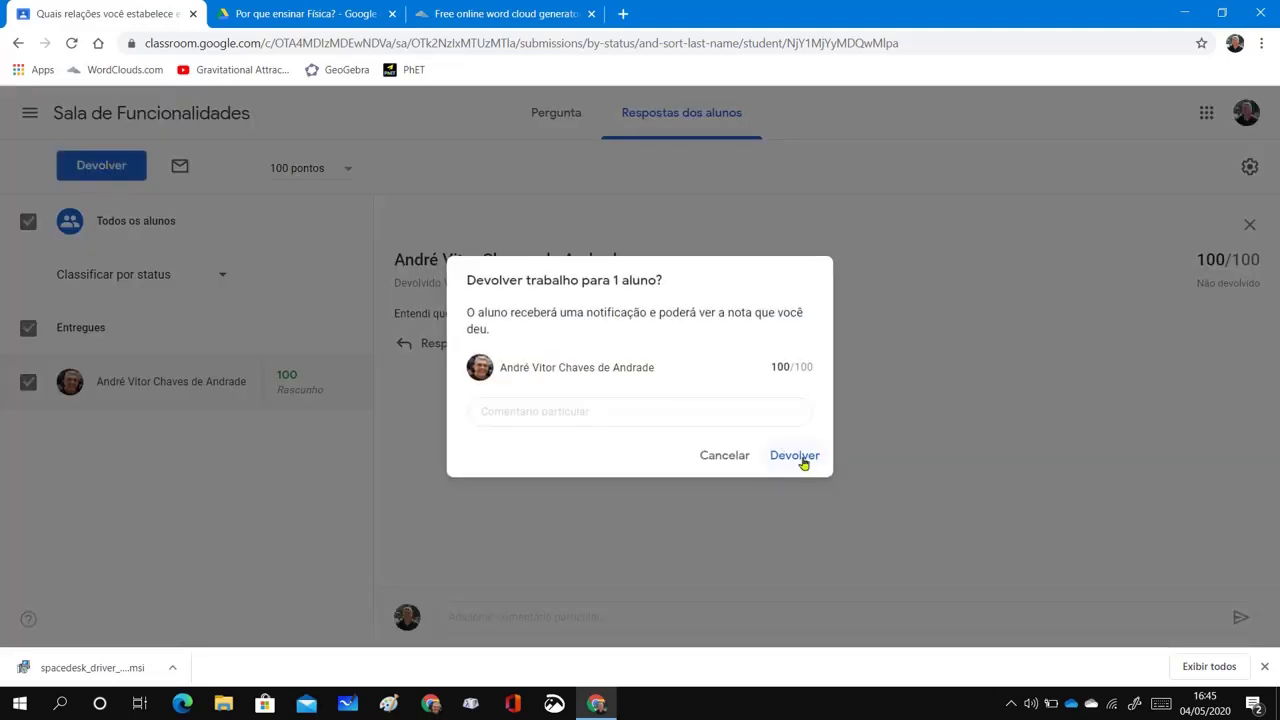
{"action": "left_click", "coordinate": [609, 412]}
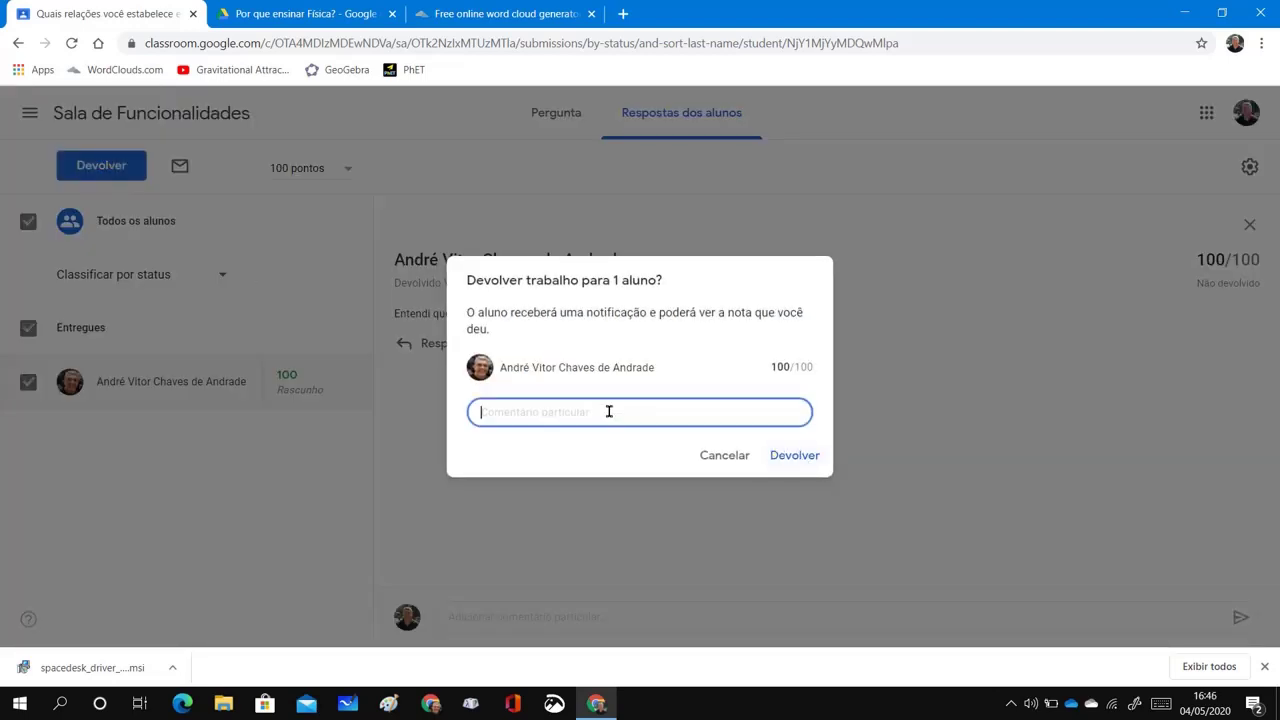
{"action": "left_click", "coordinate": [794, 456]}
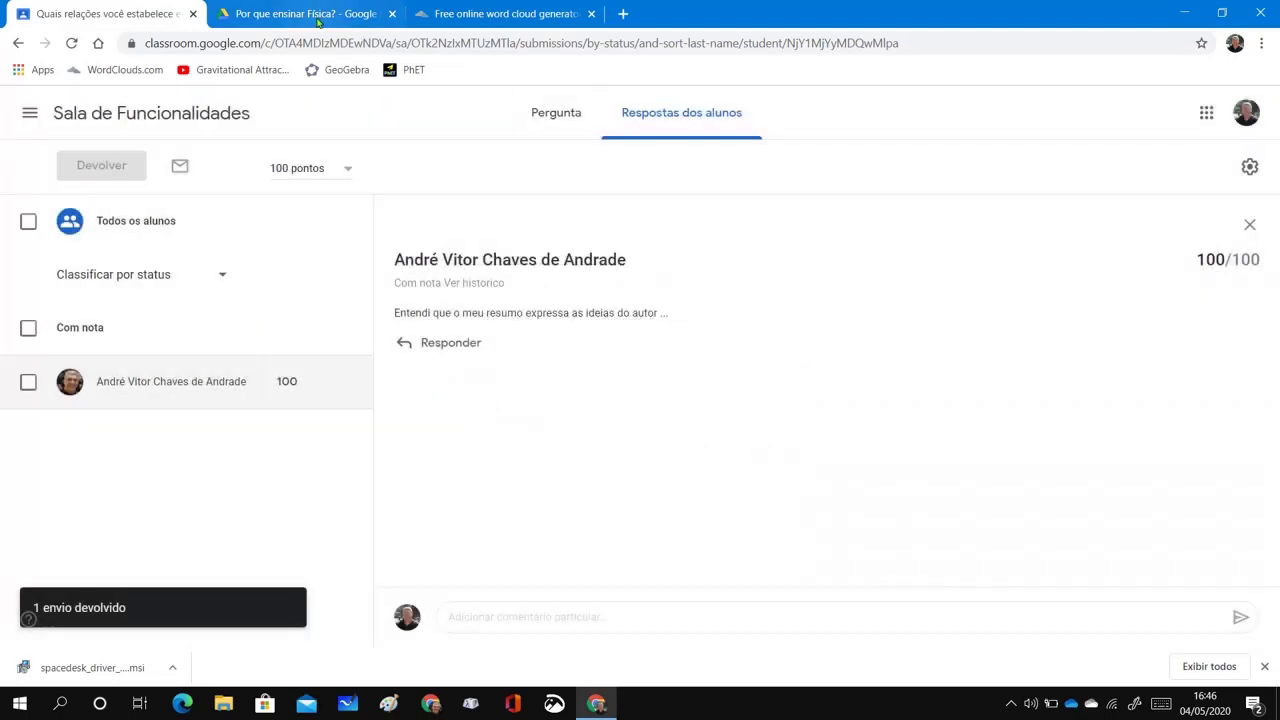
Check that the Notas gradebook shows 100 in every column, then close the downloads bar
{"action": "left_click", "coordinate": [140, 116]}
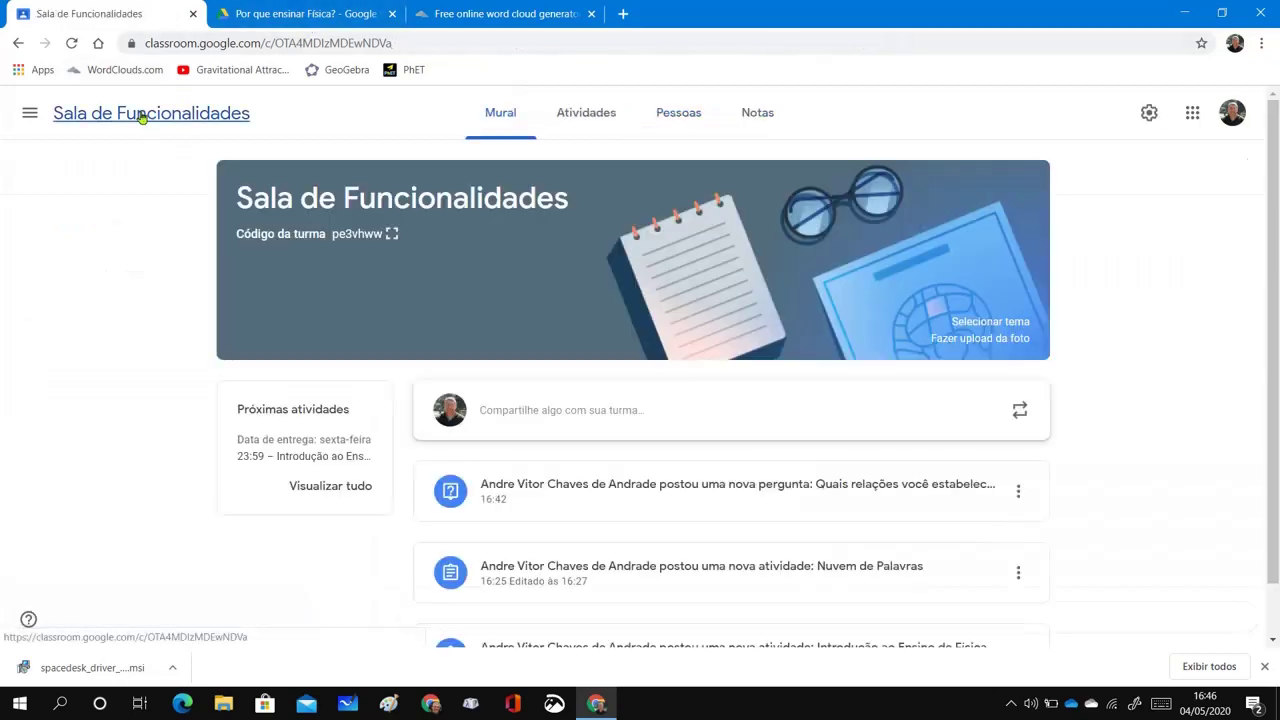
{"action": "left_click", "coordinate": [763, 116]}
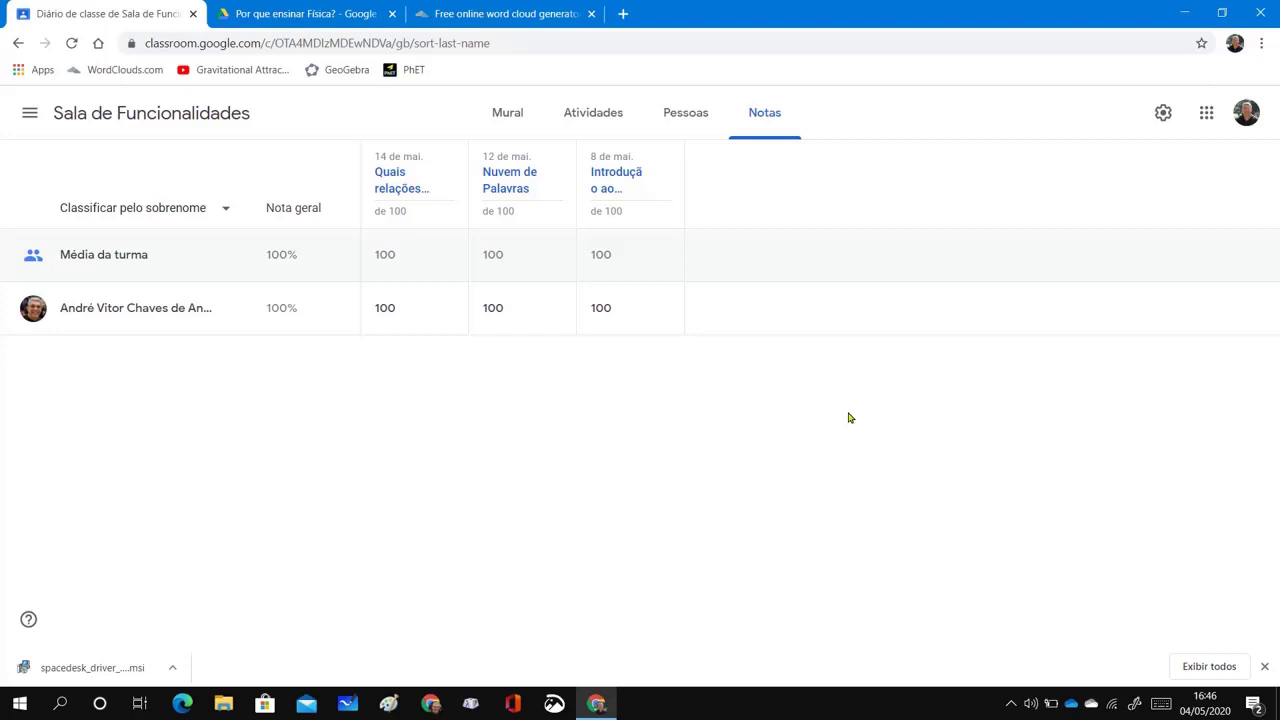
{"action": "left_click", "coordinate": [1265, 667]}
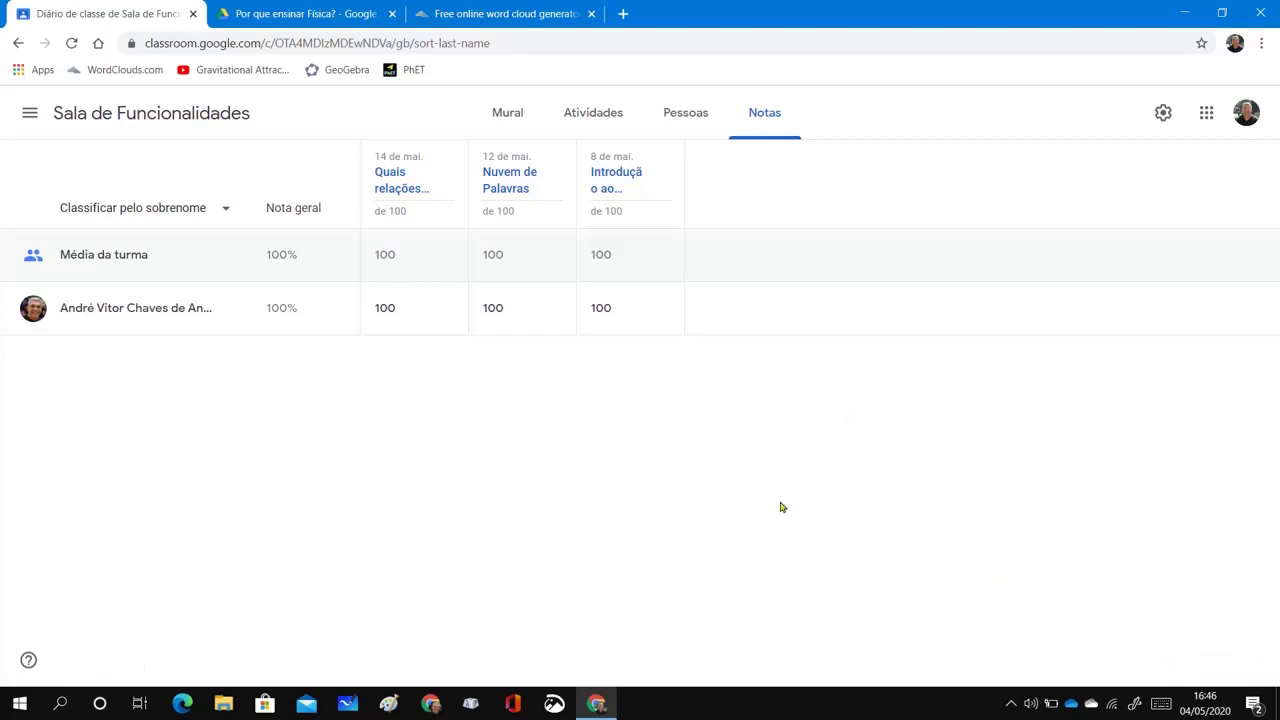
Return to the Sala de Funcionalidades class stream and review its question and activity posts
{"action": "left_click", "coordinate": [91, 118]}
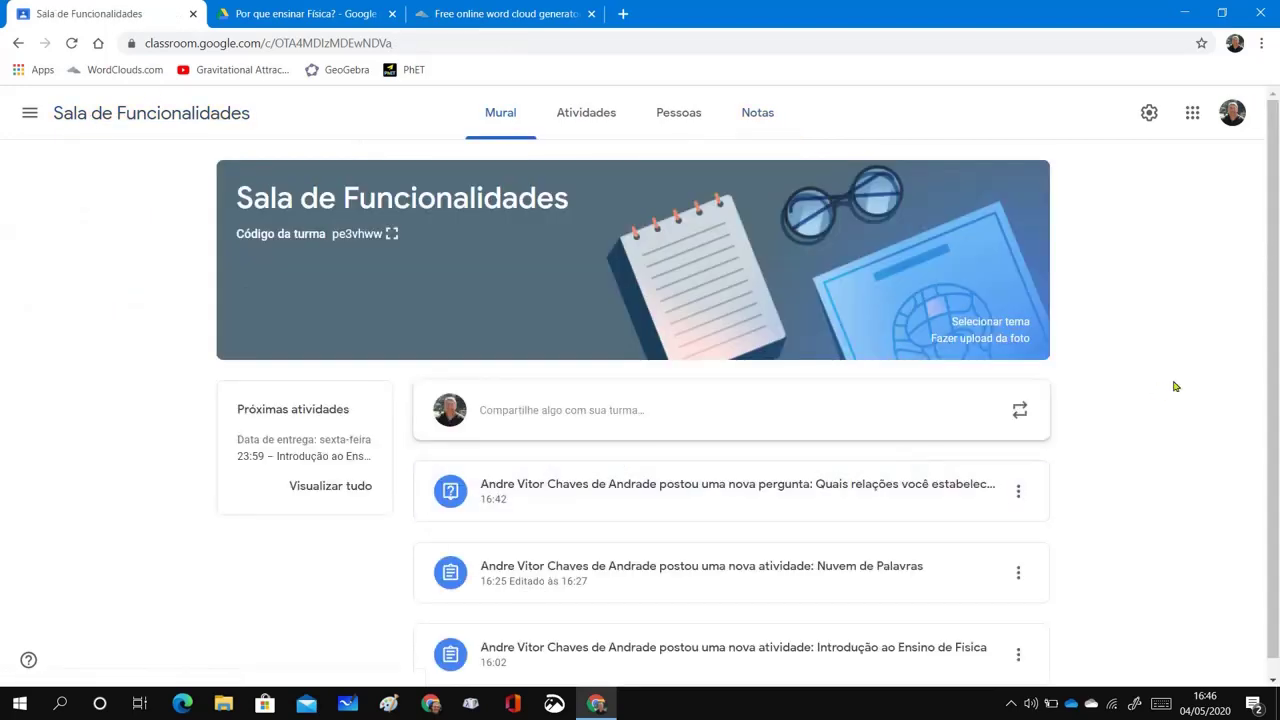
{"action": "scroll", "coordinate": [1175, 386], "scroll_direction": "down", "scroll_amount": 1}
{"action": "scroll", "coordinate": [1175, 386], "scroll_direction": "up", "scroll_amount": 1}
{"action": "scroll", "coordinate": [1175, 386], "scroll_direction": "down", "scroll_amount": 1}
{"action": "scroll", "coordinate": [1175, 386], "scroll_direction": "up", "scroll_amount": 1}
{"action": "scroll", "coordinate": [1175, 386], "scroll_direction": "down", "scroll_amount": 1}
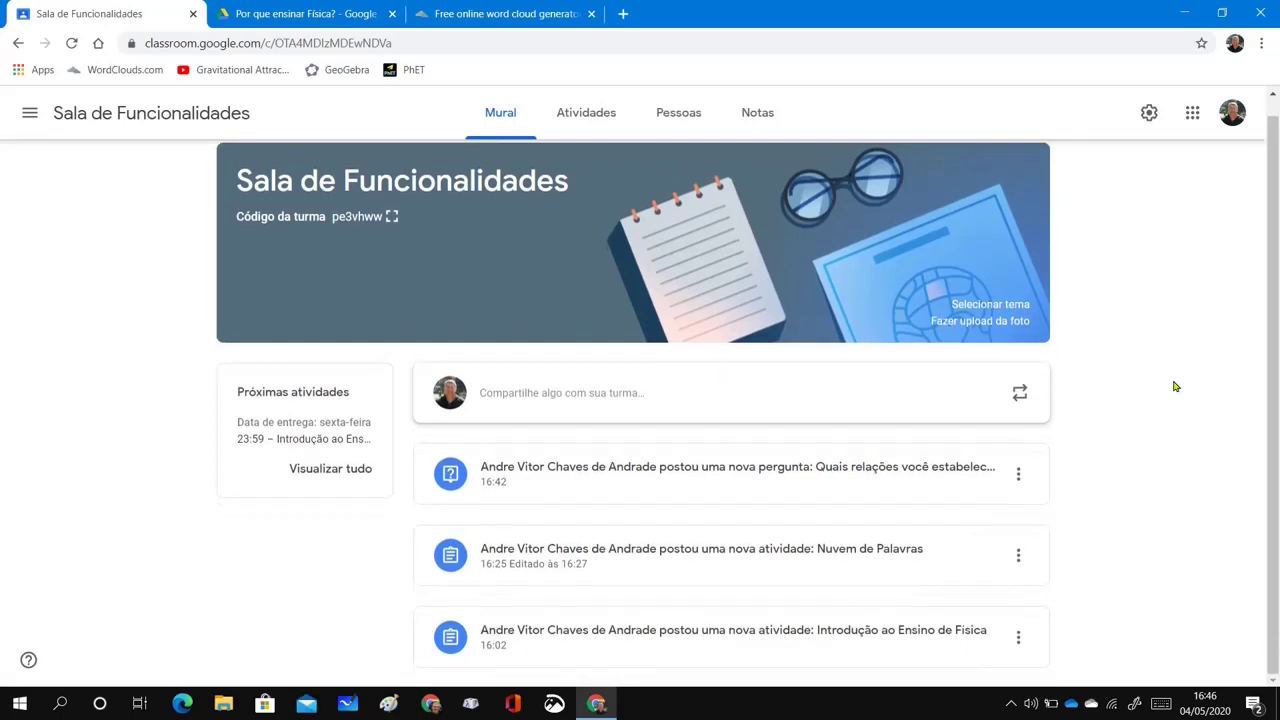
{"action": "scroll", "coordinate": [1175, 386], "scroll_direction": "up", "scroll_amount": 1}
{"action": "scroll", "coordinate": [1175, 386], "scroll_direction": "down", "scroll_amount": 1}
{"action": "scroll", "coordinate": [1175, 386], "scroll_direction": "up", "scroll_amount": 1}
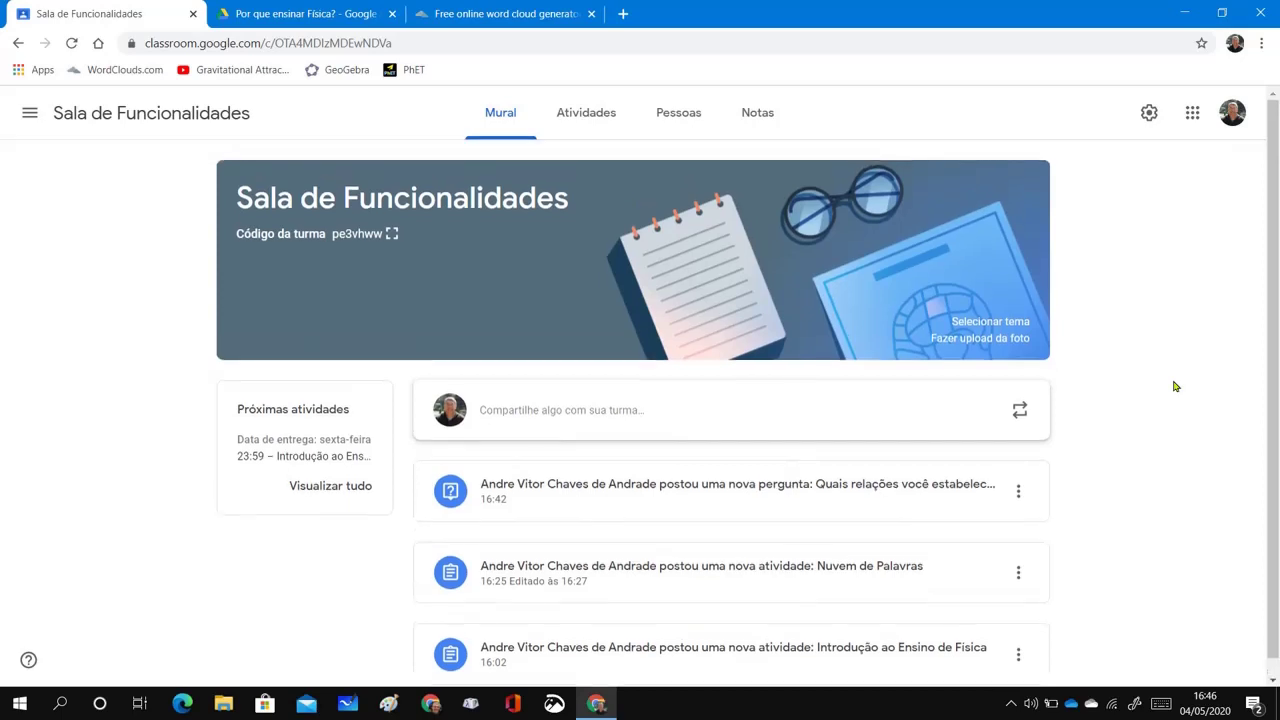